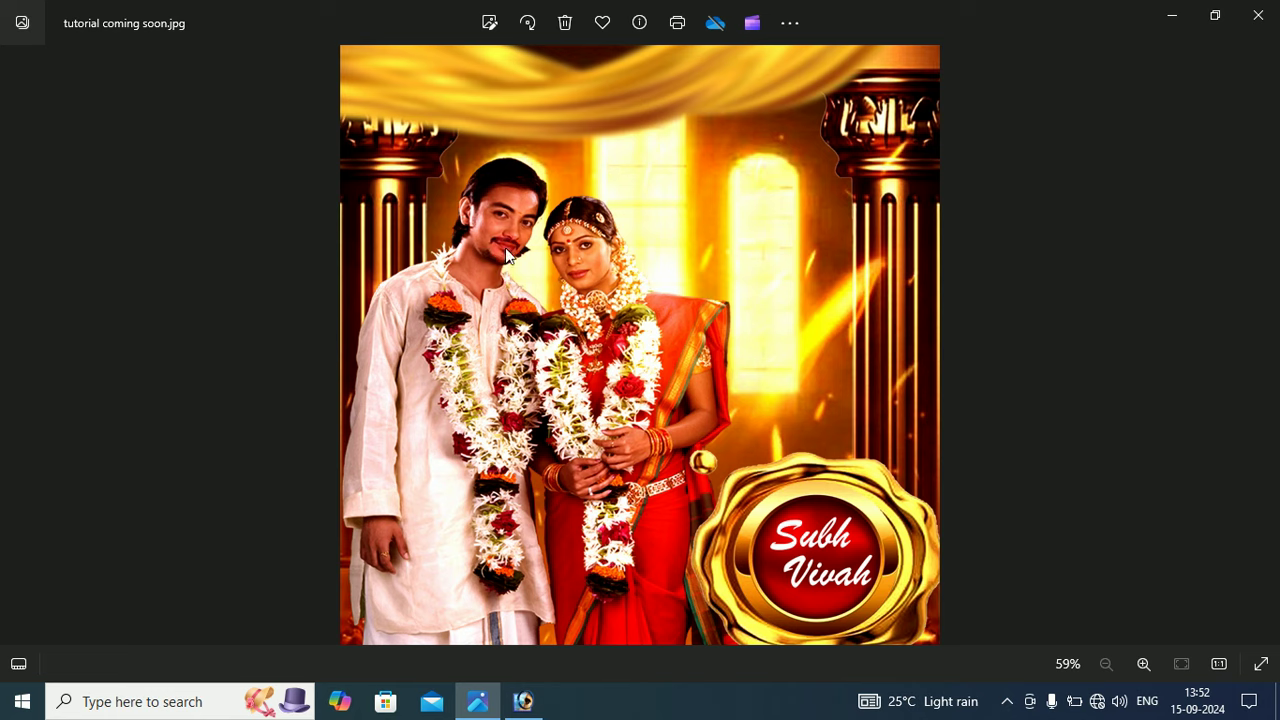
Step: Look over the finished Subh Vivah reference JPEG in Photos, then return to Photoshop
left_click(640, 243)
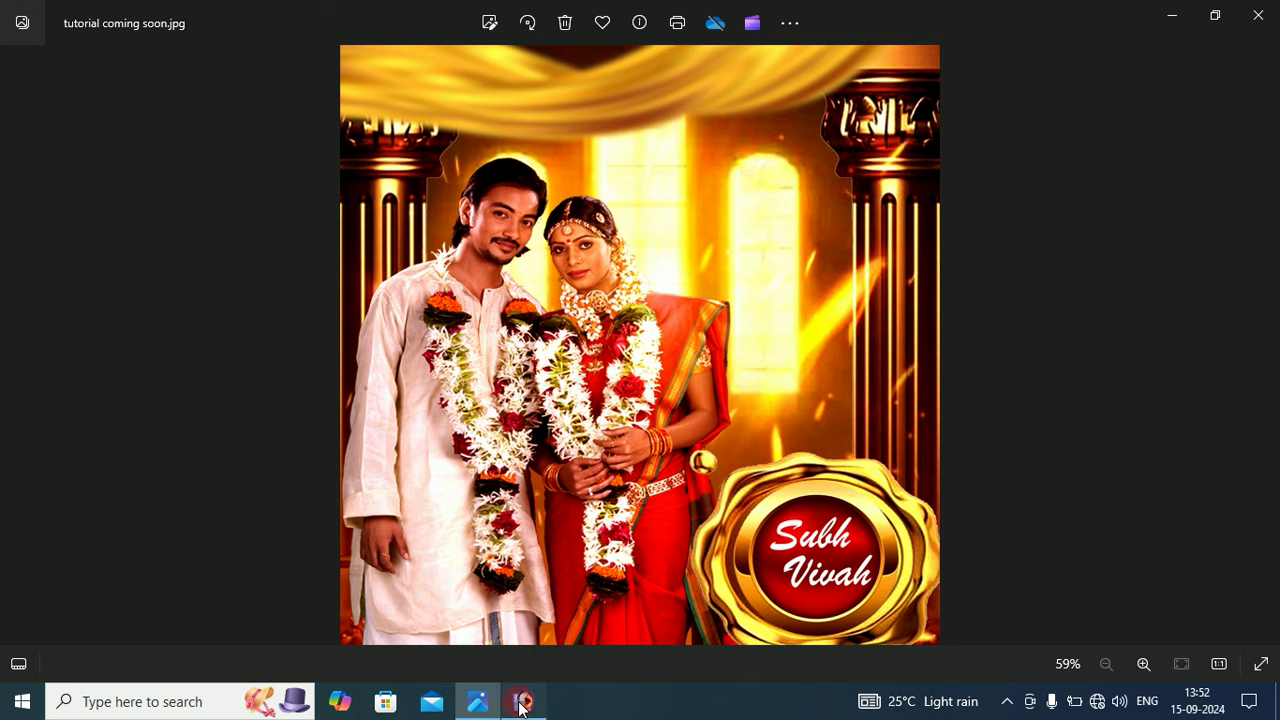
left_click(520, 704)
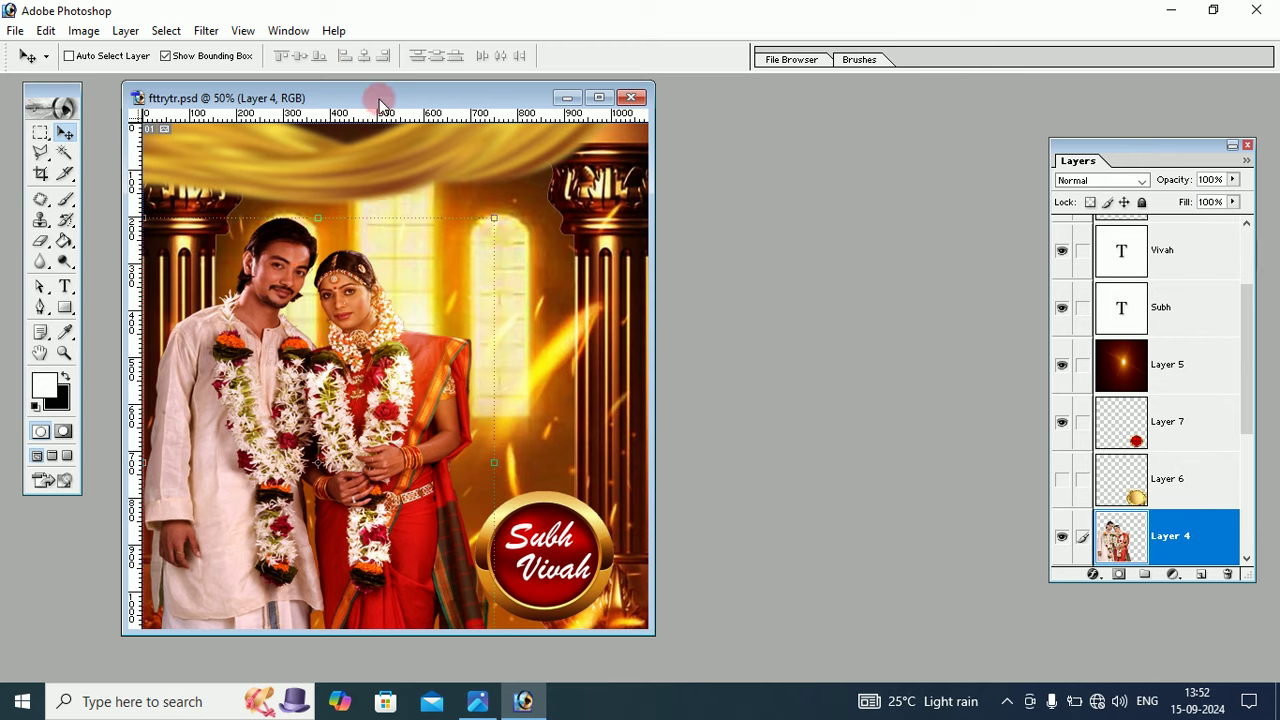
Step: Move the fttrytr.psd window to the right and minimize it
left_click_drag(380, 100, 424, 100)
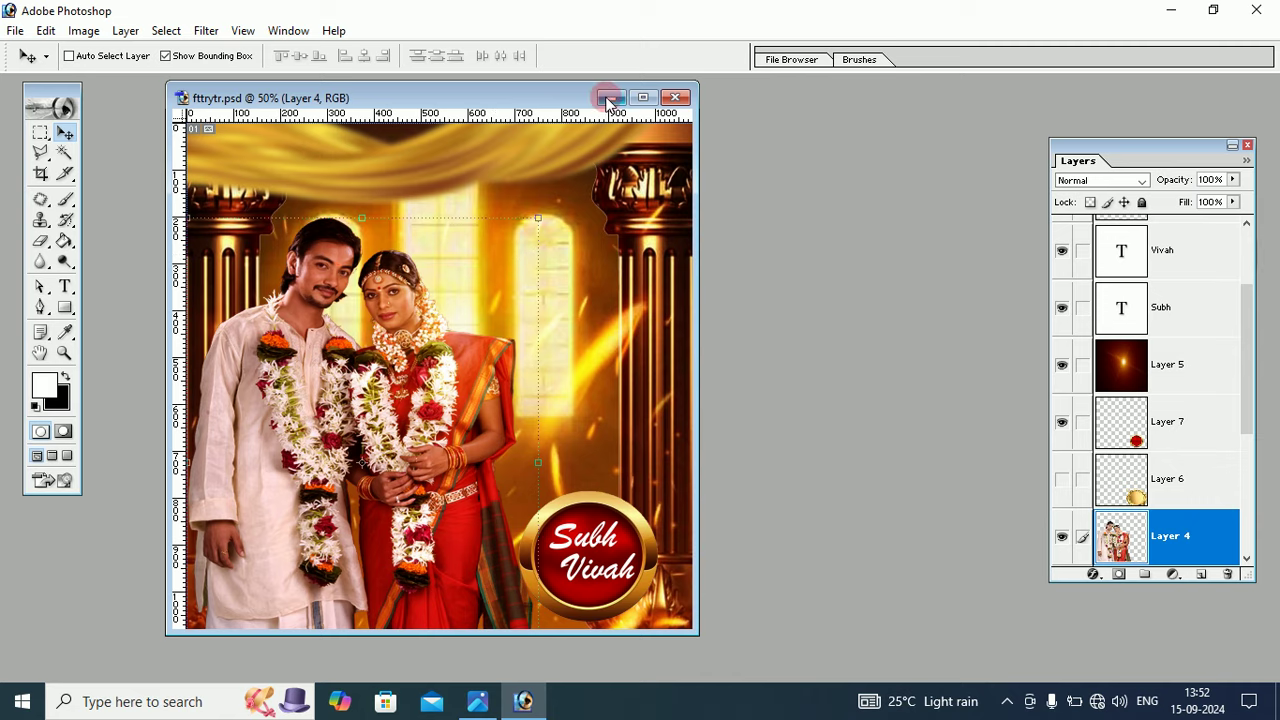
left_click(609, 98)
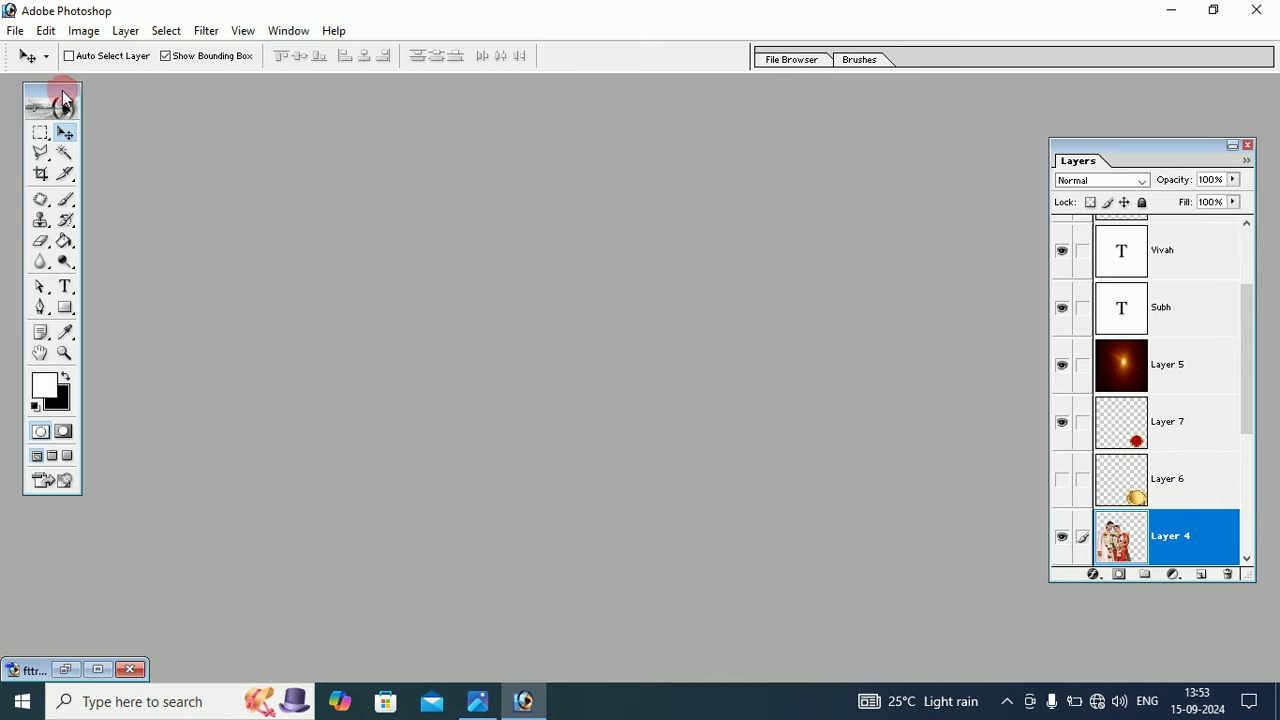
left_click_drag(62, 97, 59, 99)
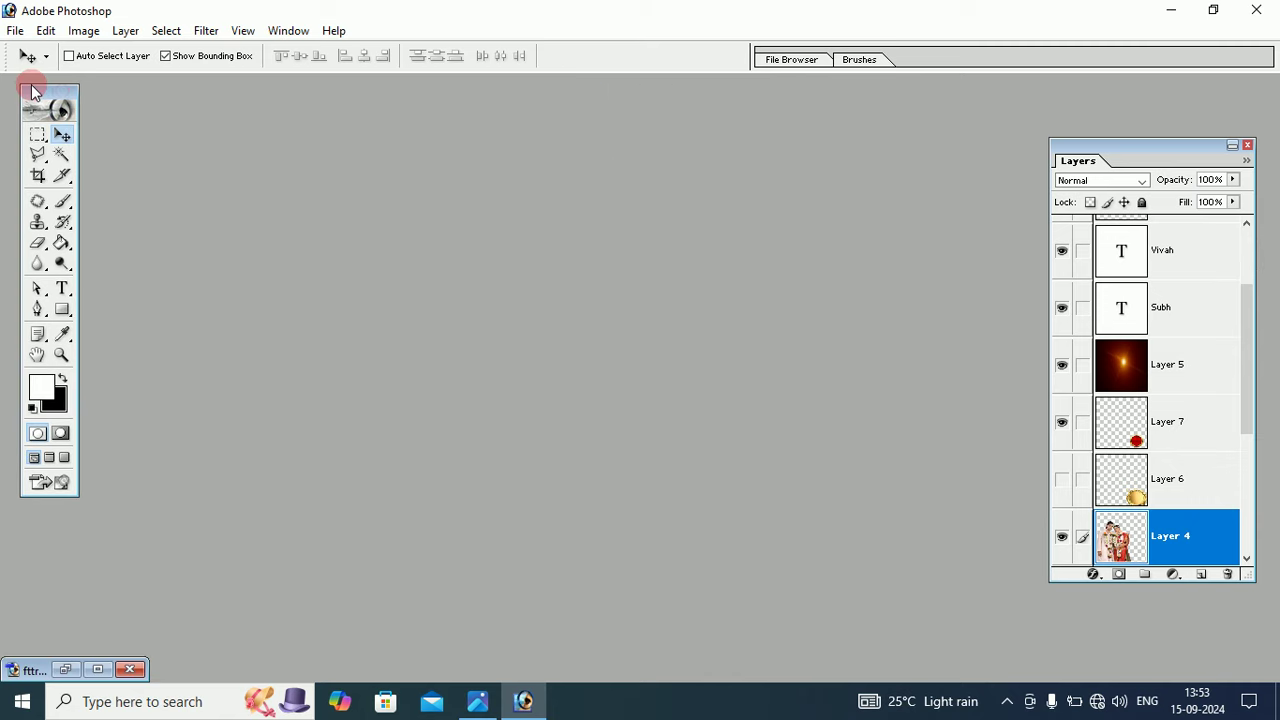
Step: Create a 1080 × 1080 px, 72 ppi RGB document with a white background and position its window
left_click(17, 32)
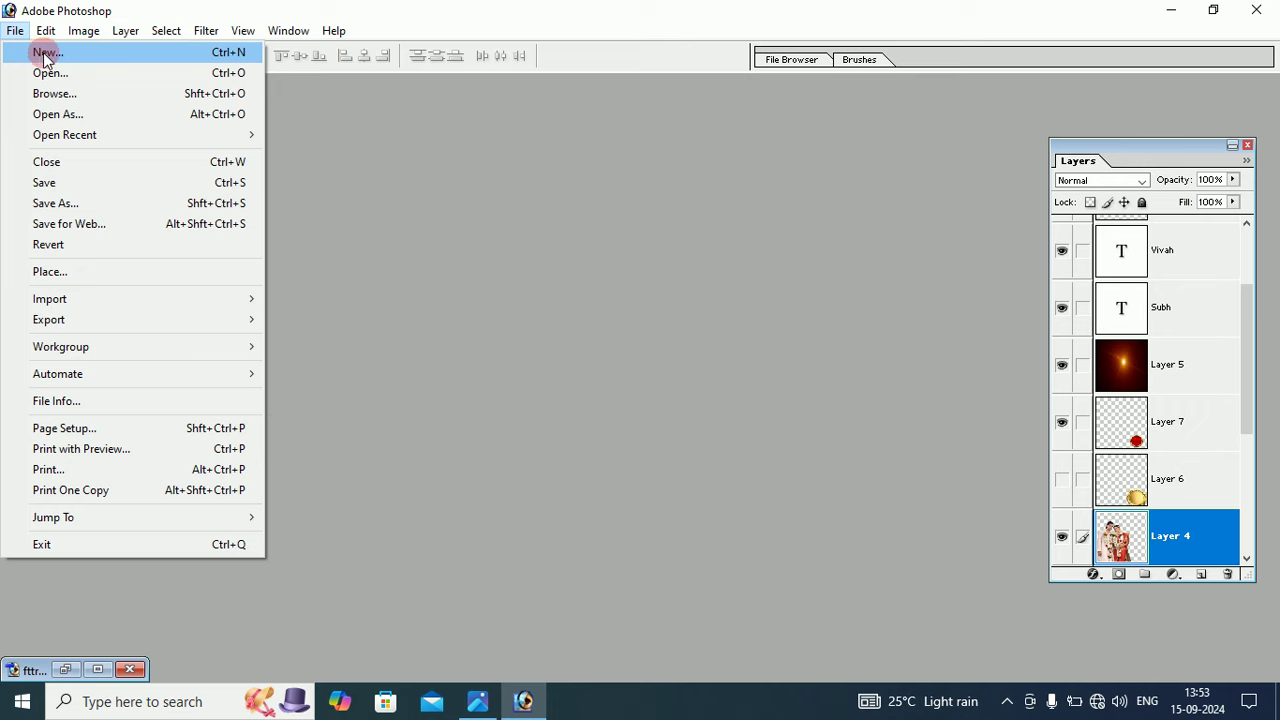
left_click(44, 54)
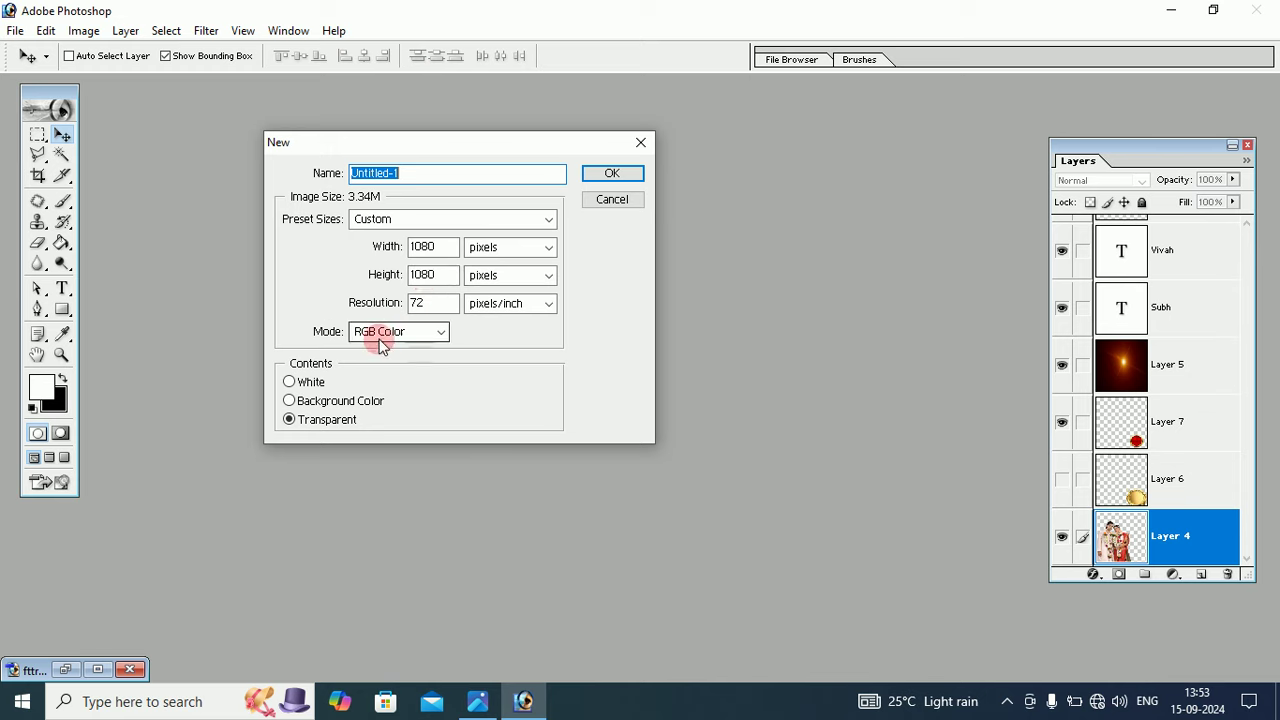
left_click(303, 386)
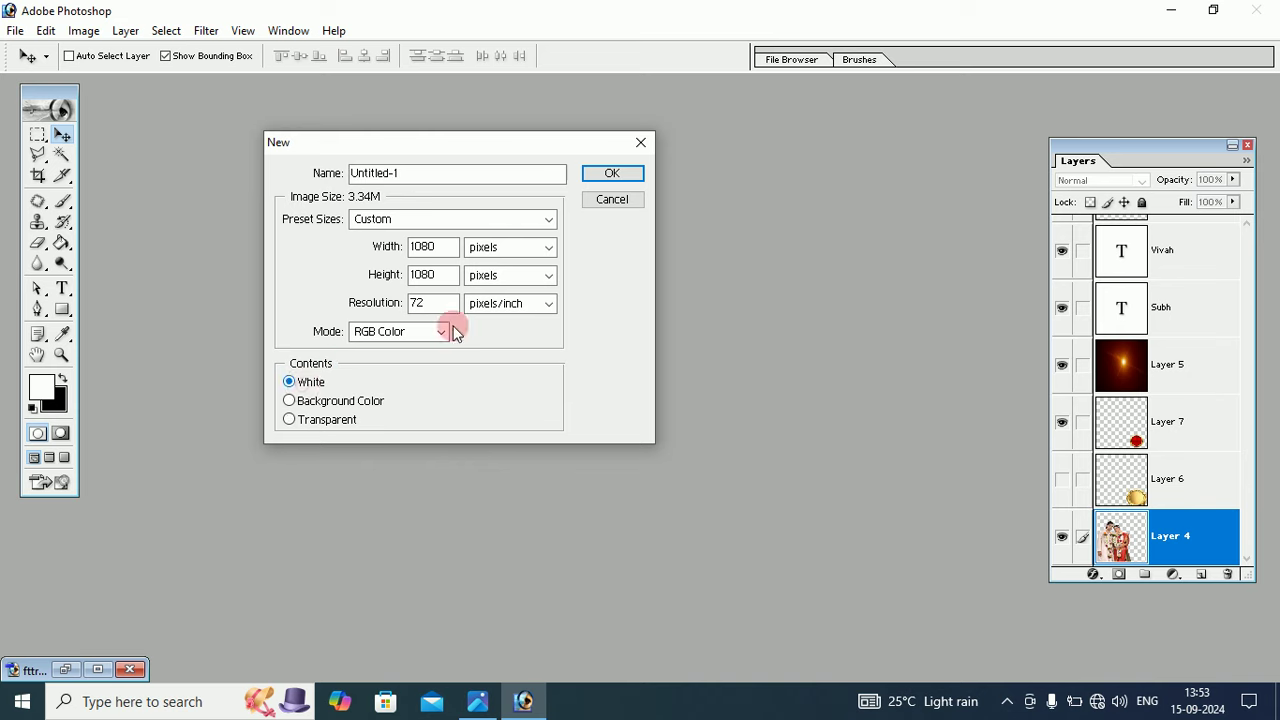
left_click(602, 173)
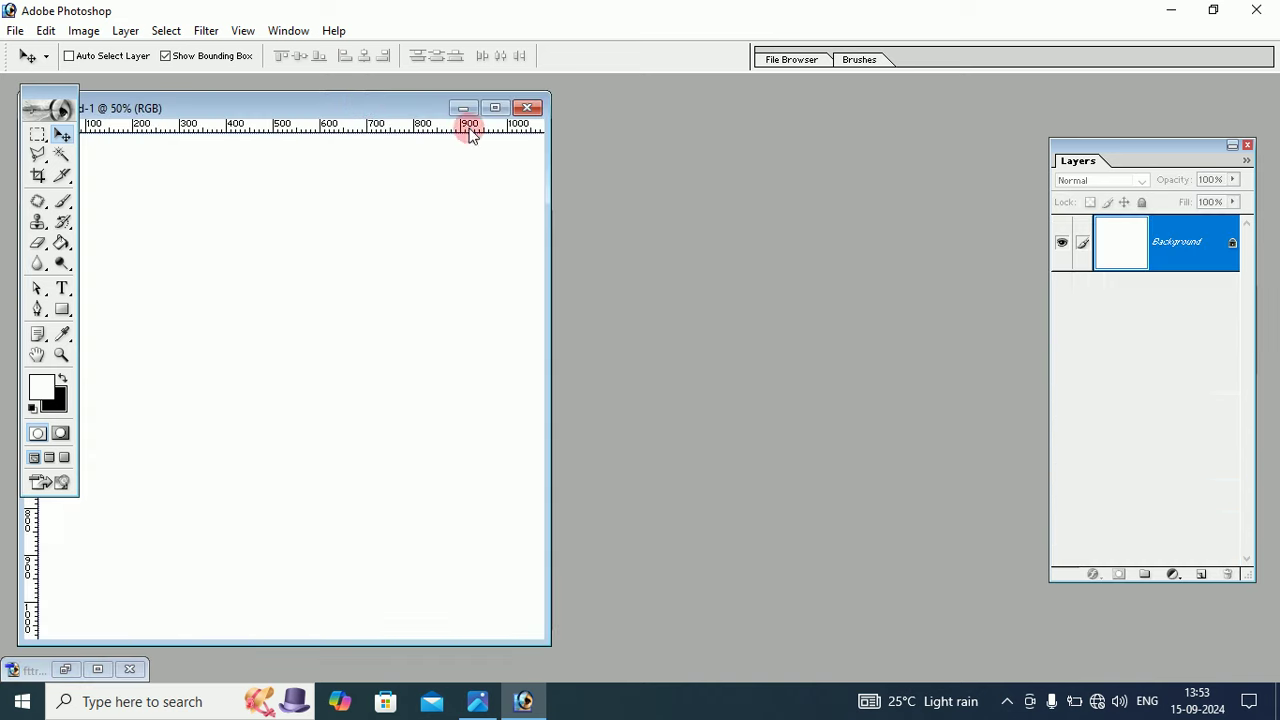
left_click_drag(360, 103, 508, 98)
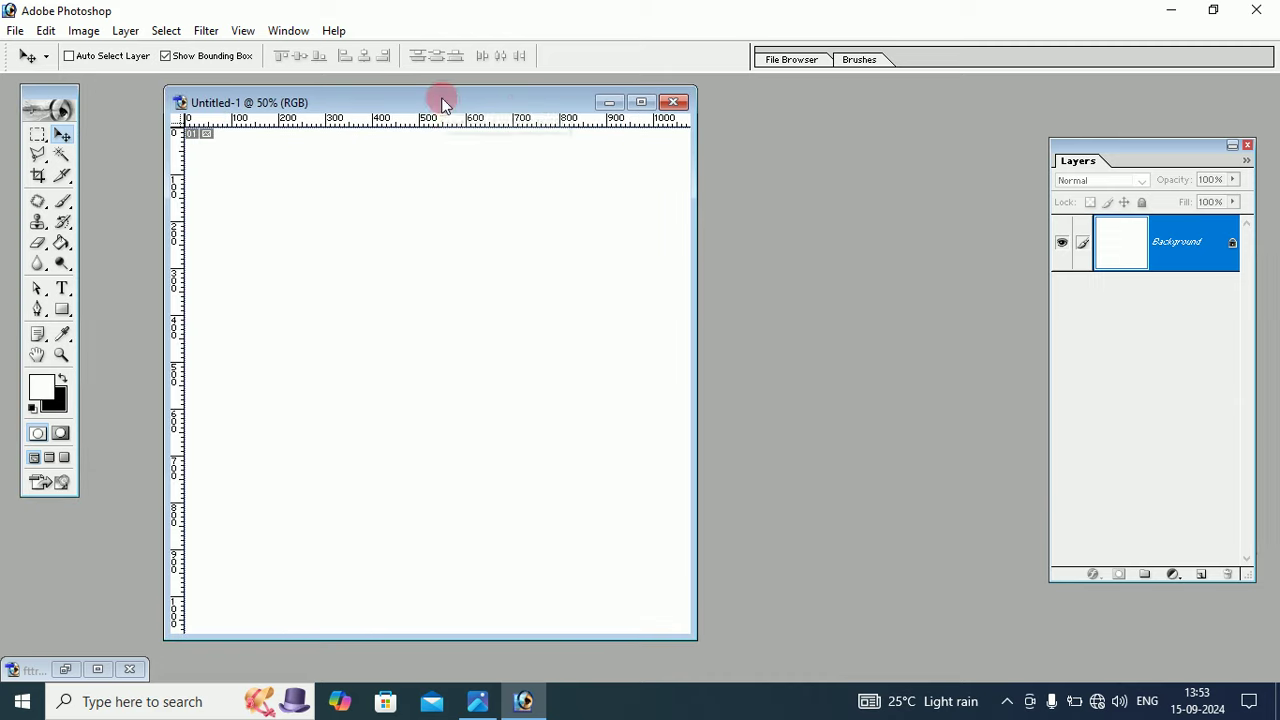
left_click_drag(443, 103, 488, 106)
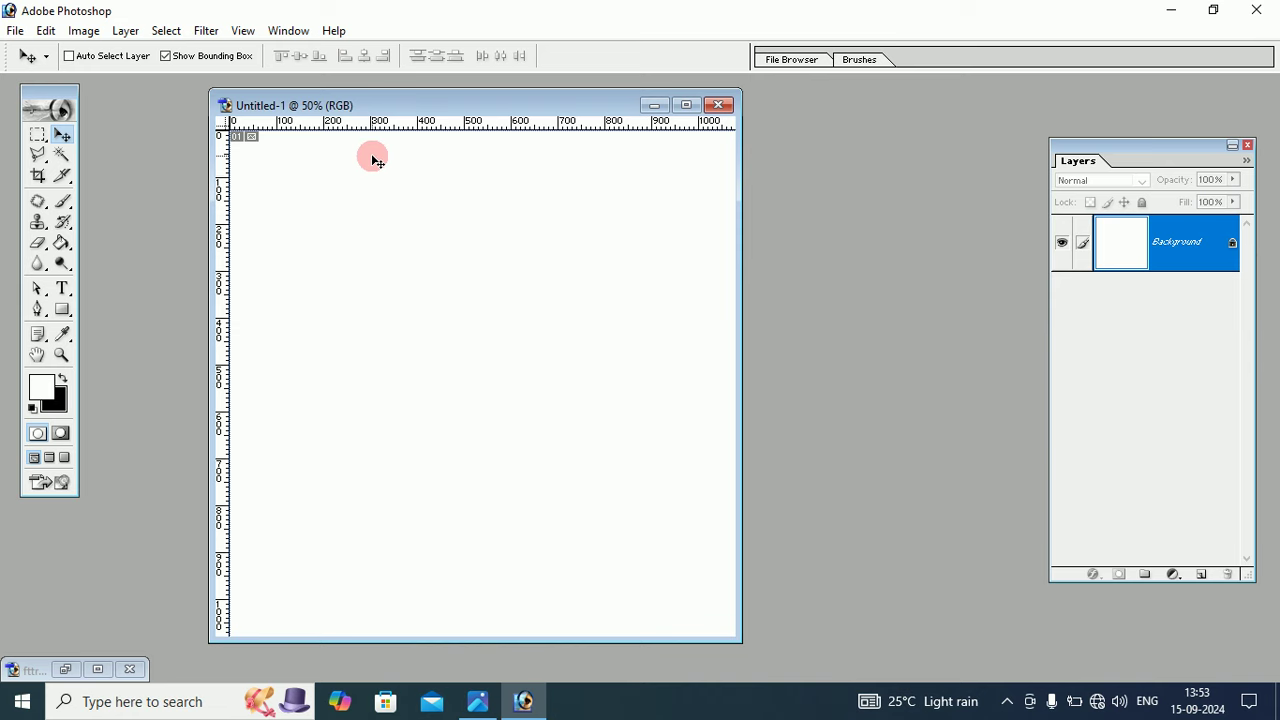
Step: Bring dfytryry.jpg into Untitled-1 as Layer 1 and close the source image
left_click(15, 30)
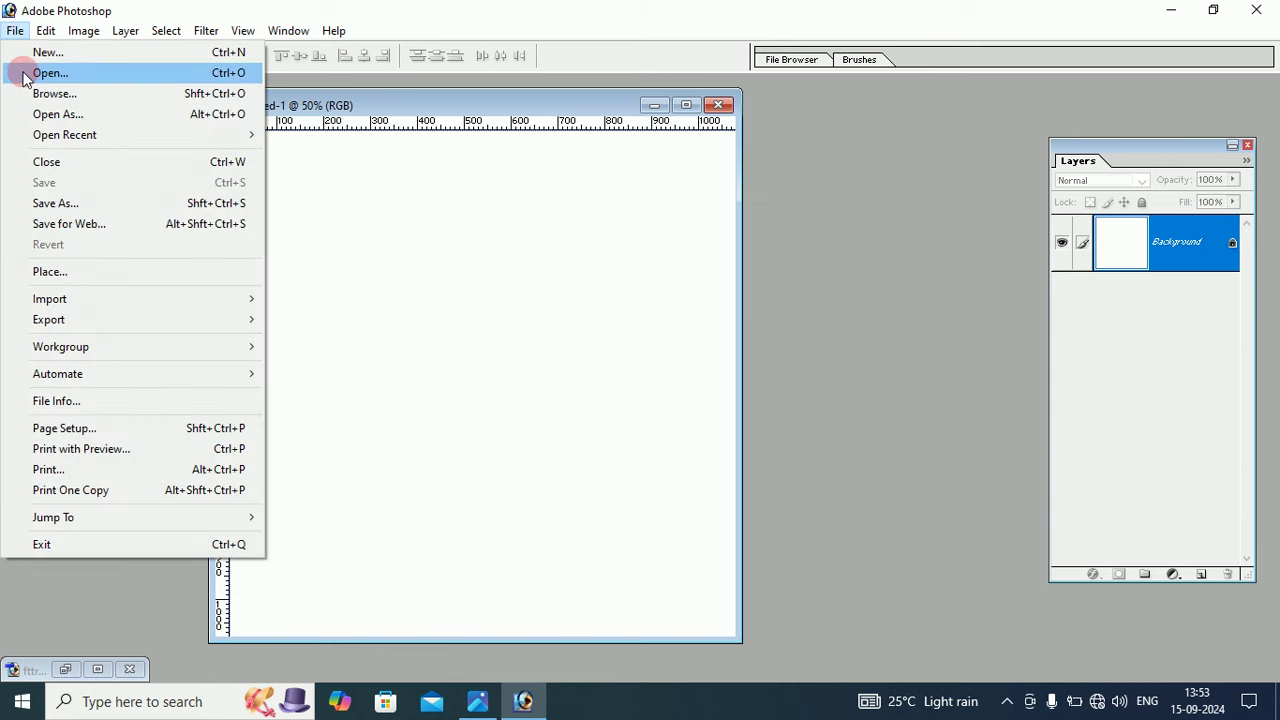
left_click(24, 78)
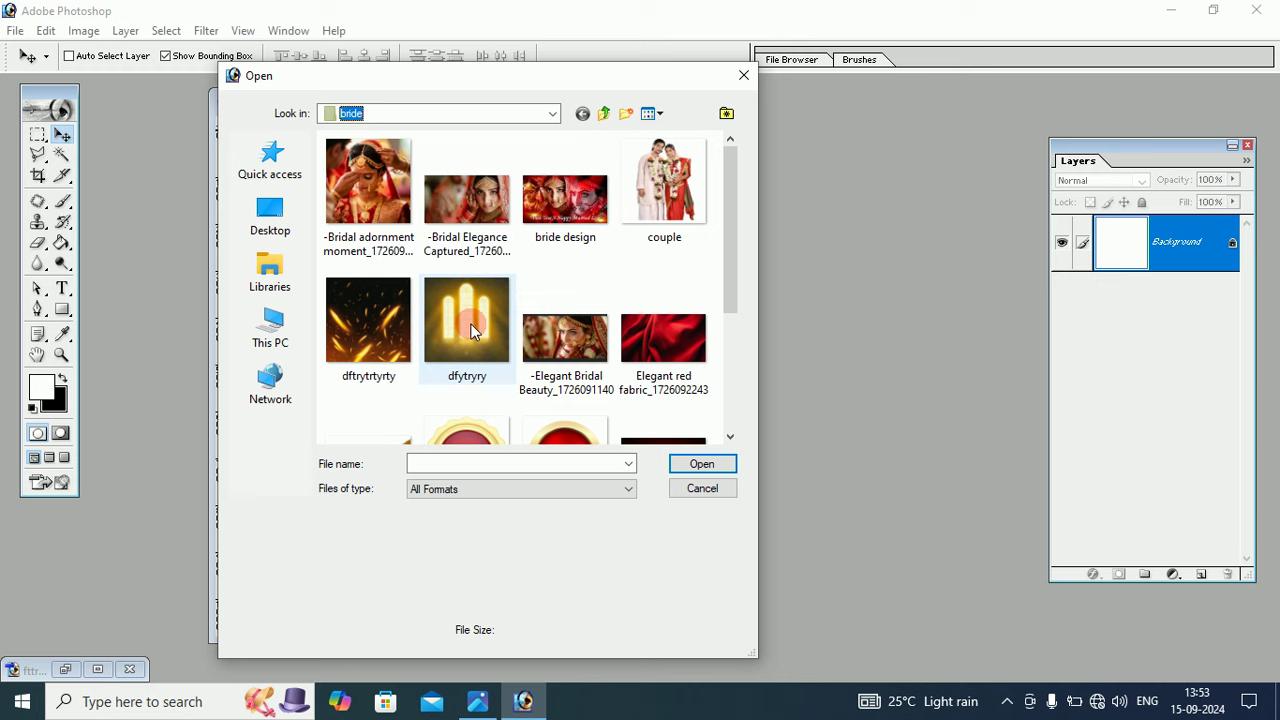
mouse_move(467, 322)
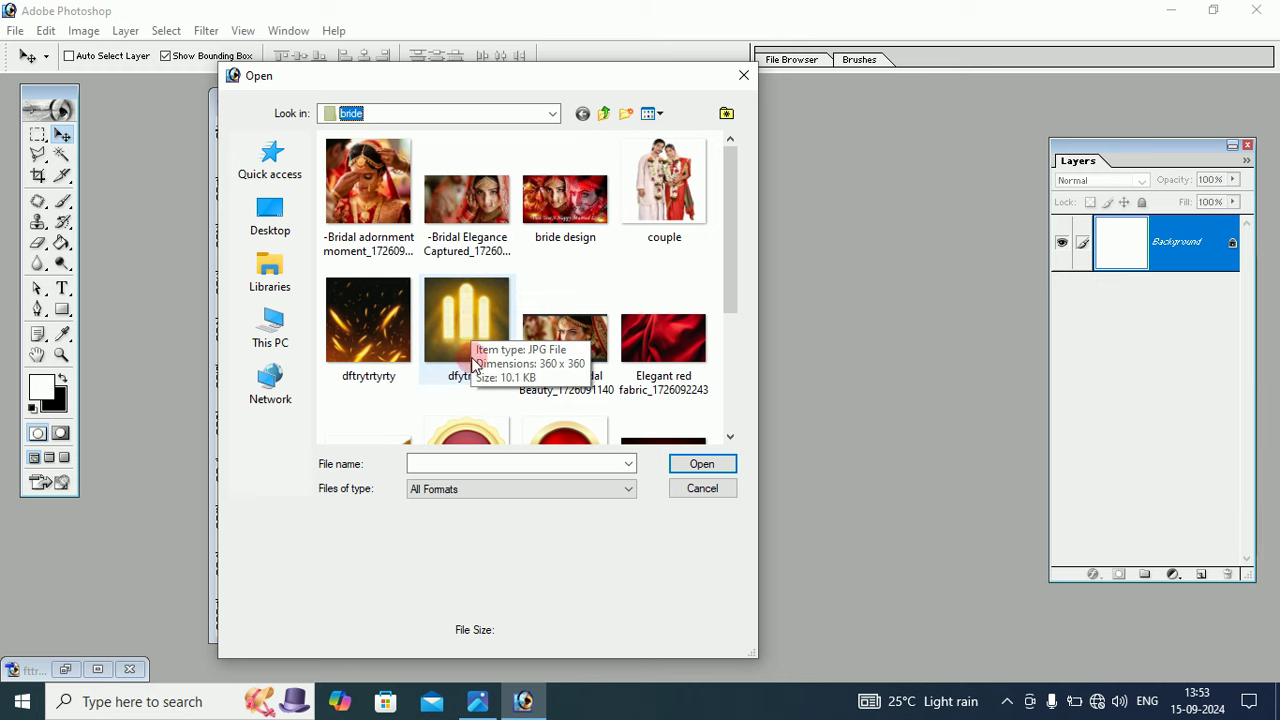
left_click(464, 318)
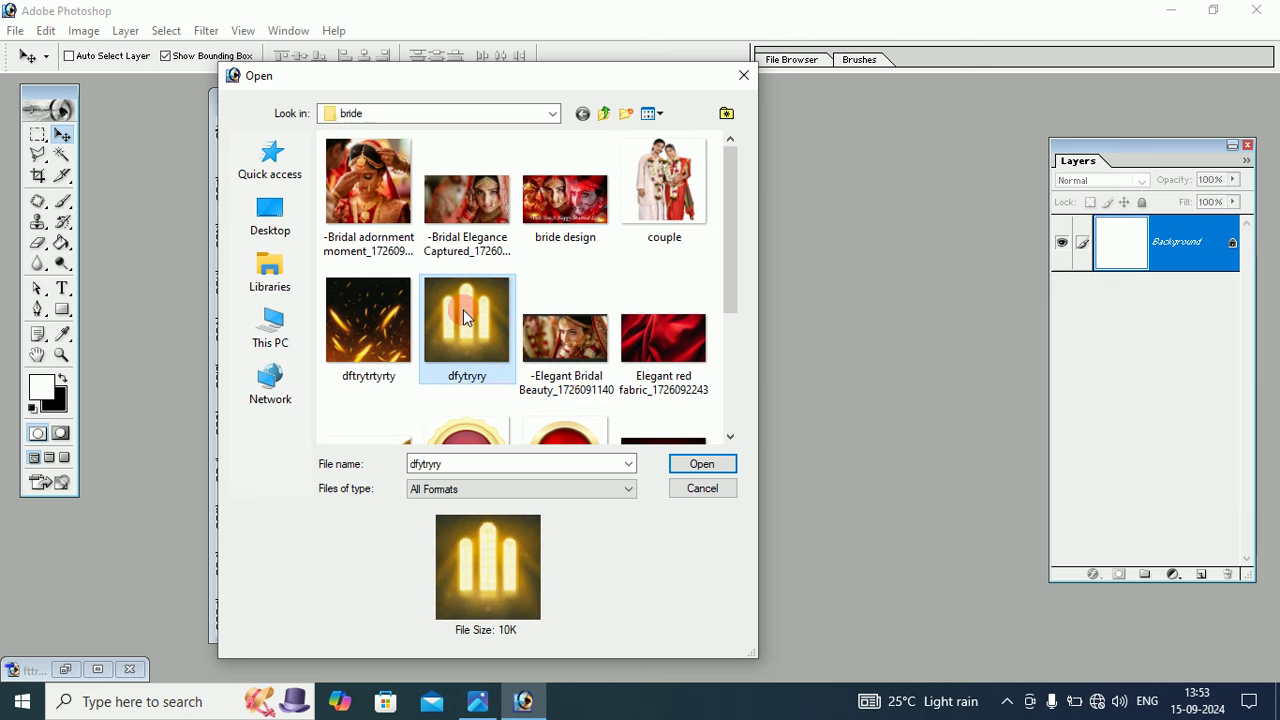
left_click(686, 464)
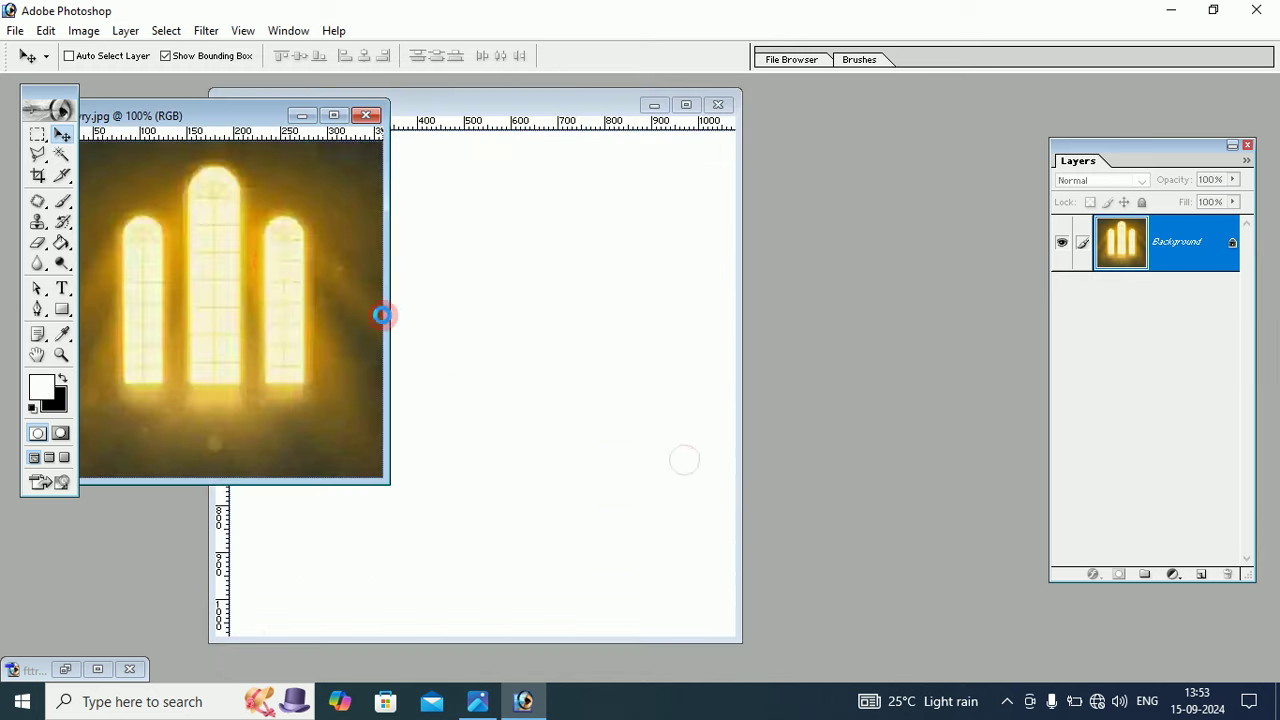
left_click_drag(191, 119, 216, 199)
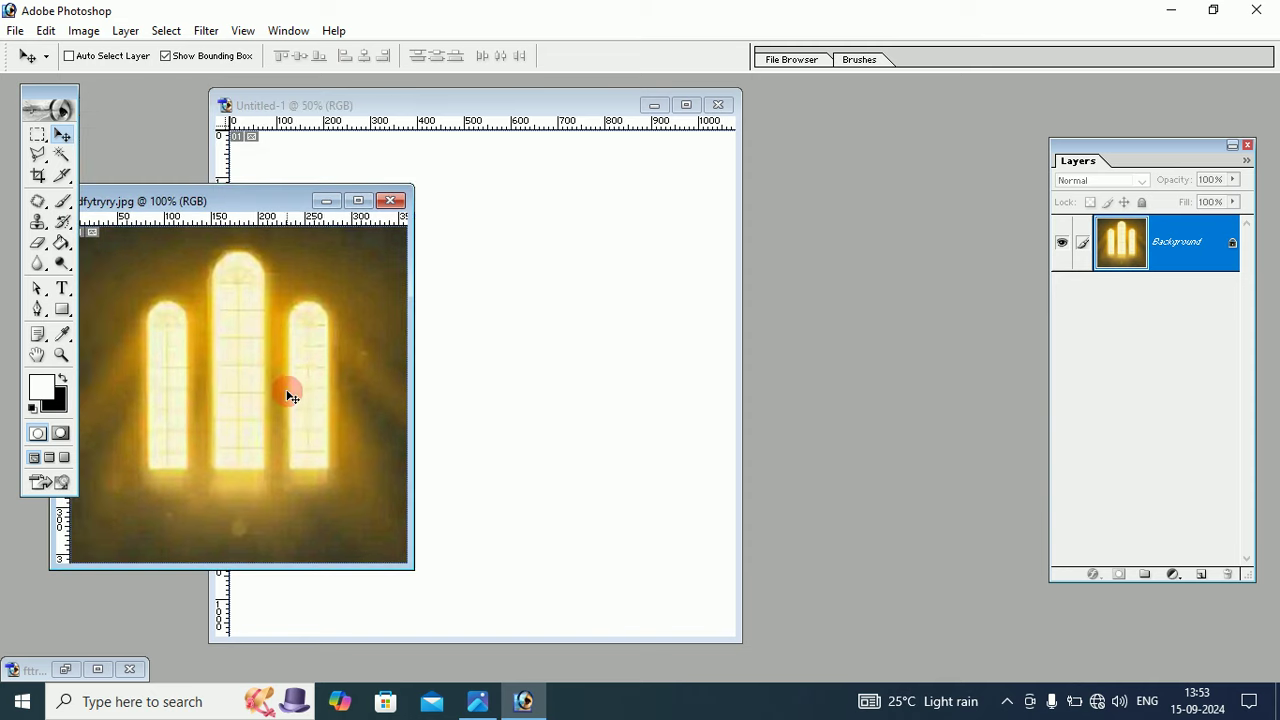
mouse_move(220, 342)
left_mouse_down()
mouse_move(498, 289)
mouse_move(303, 186)
left_mouse_up()
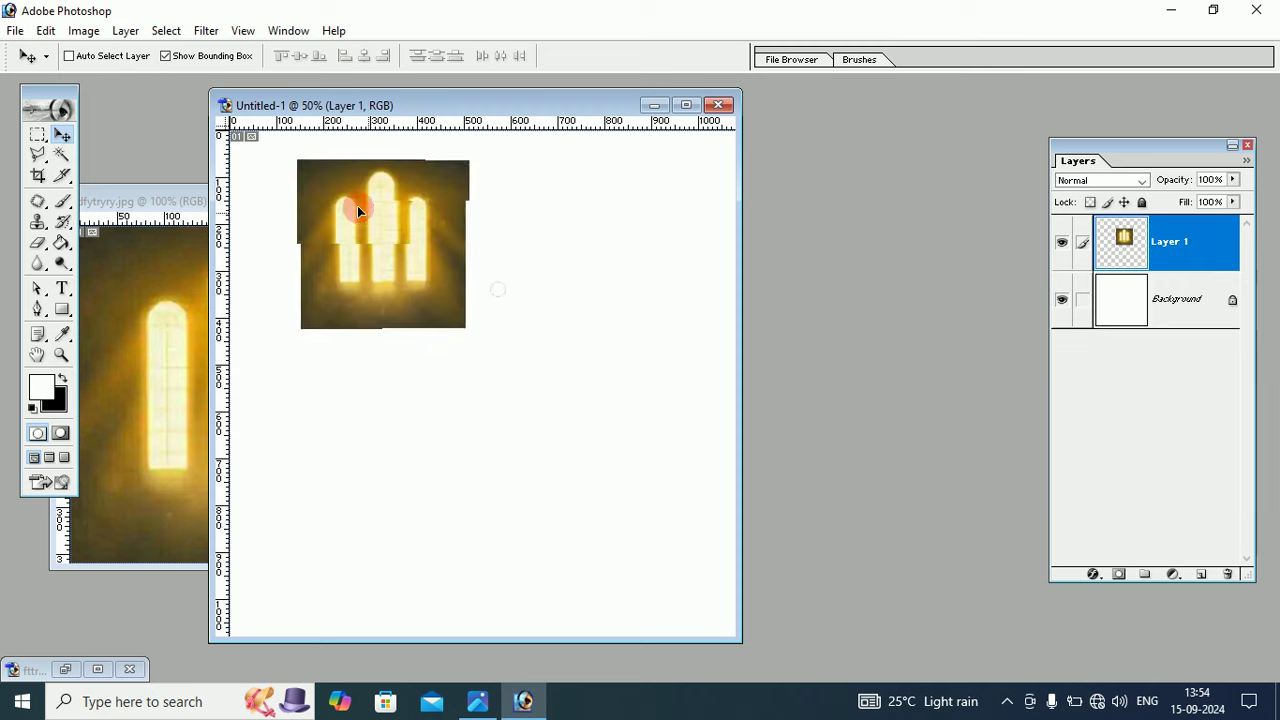
left_click(106, 200)
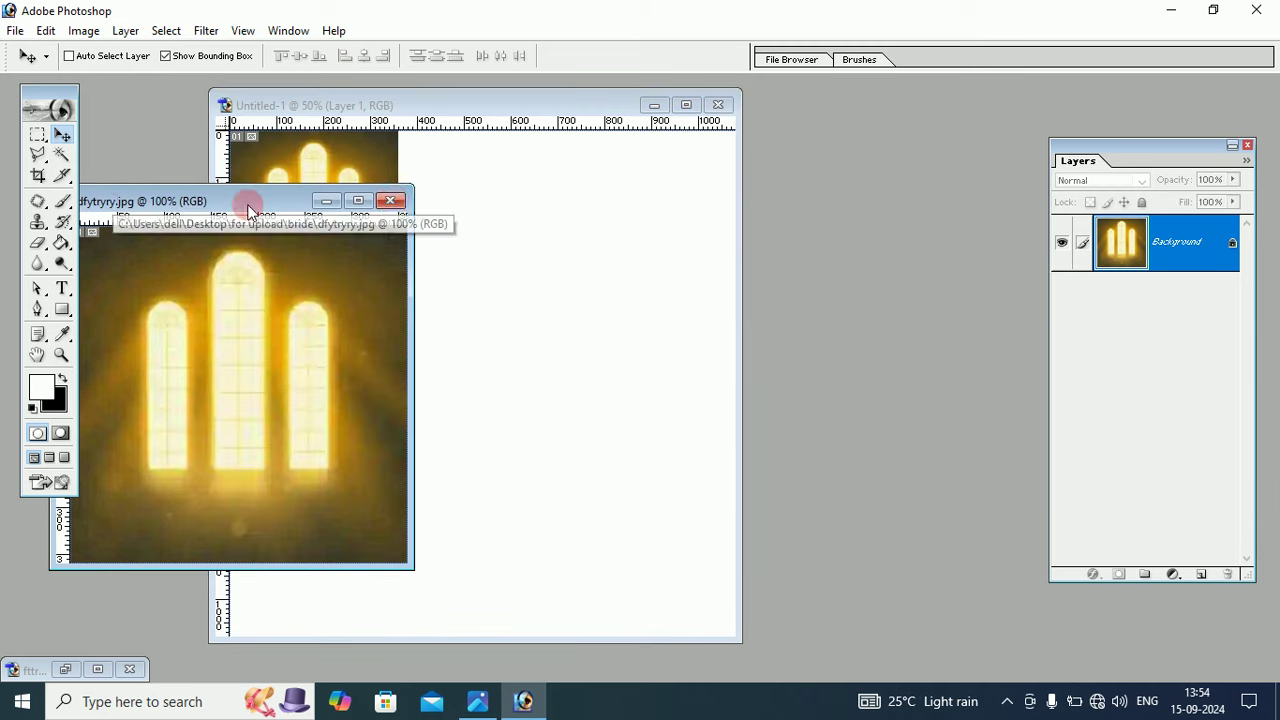
left_click(391, 201)
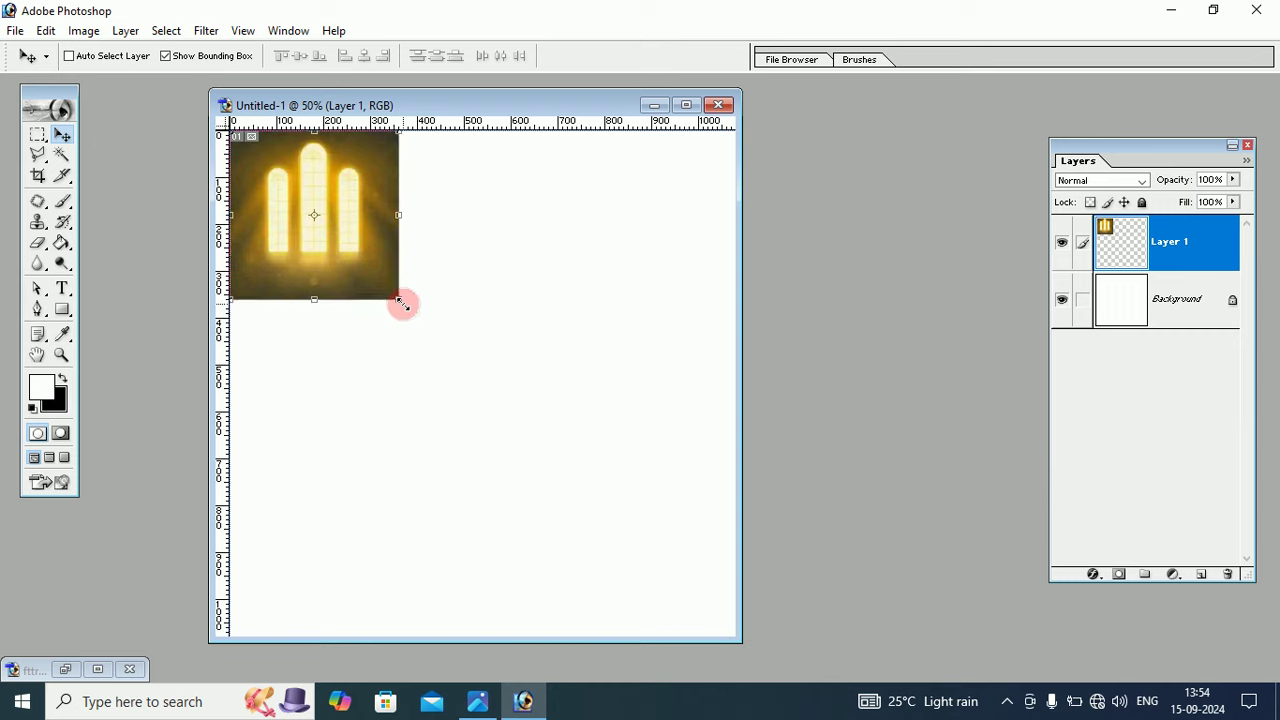
Step: Scale Layer 1 up to span the canvas width and apply the transform
mouse_move(401, 303)
left_mouse_down()
mouse_move(716, 459)
mouse_move(740, 509)
mouse_move(745, 588)
mouse_move(745, 567)
left_mouse_up()
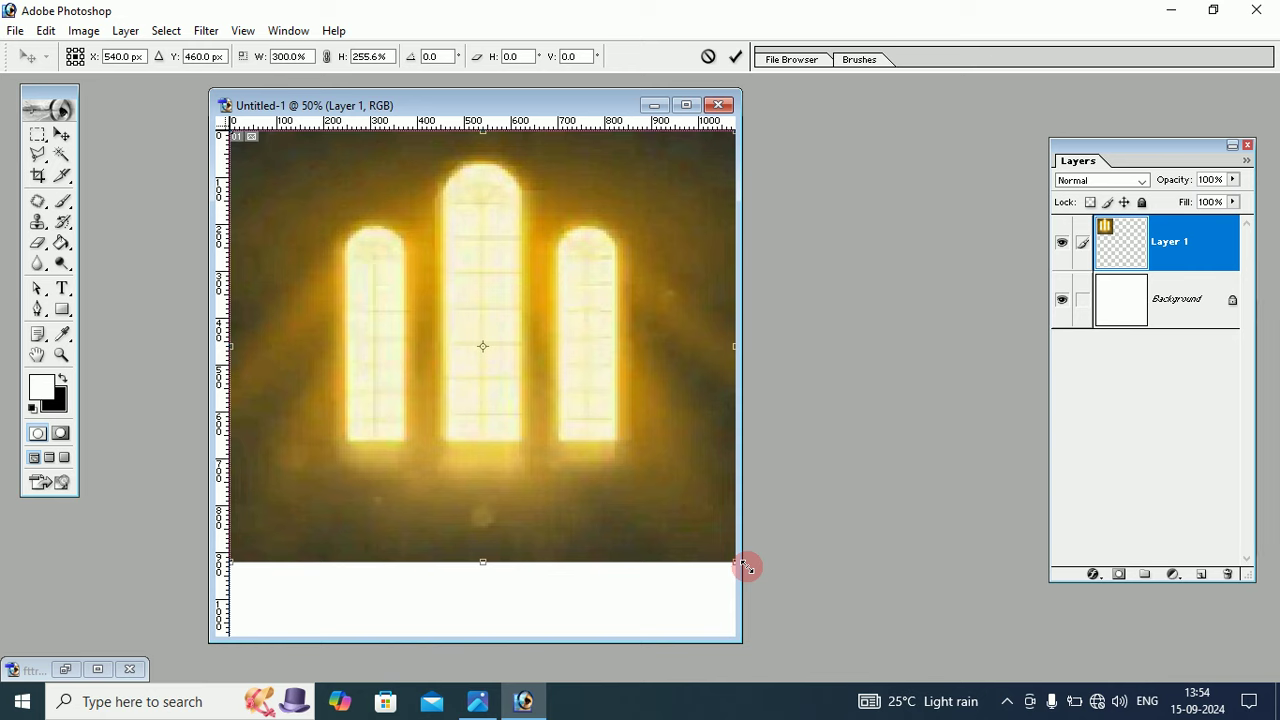
left_click(62, 133)
left_click(579, 282)
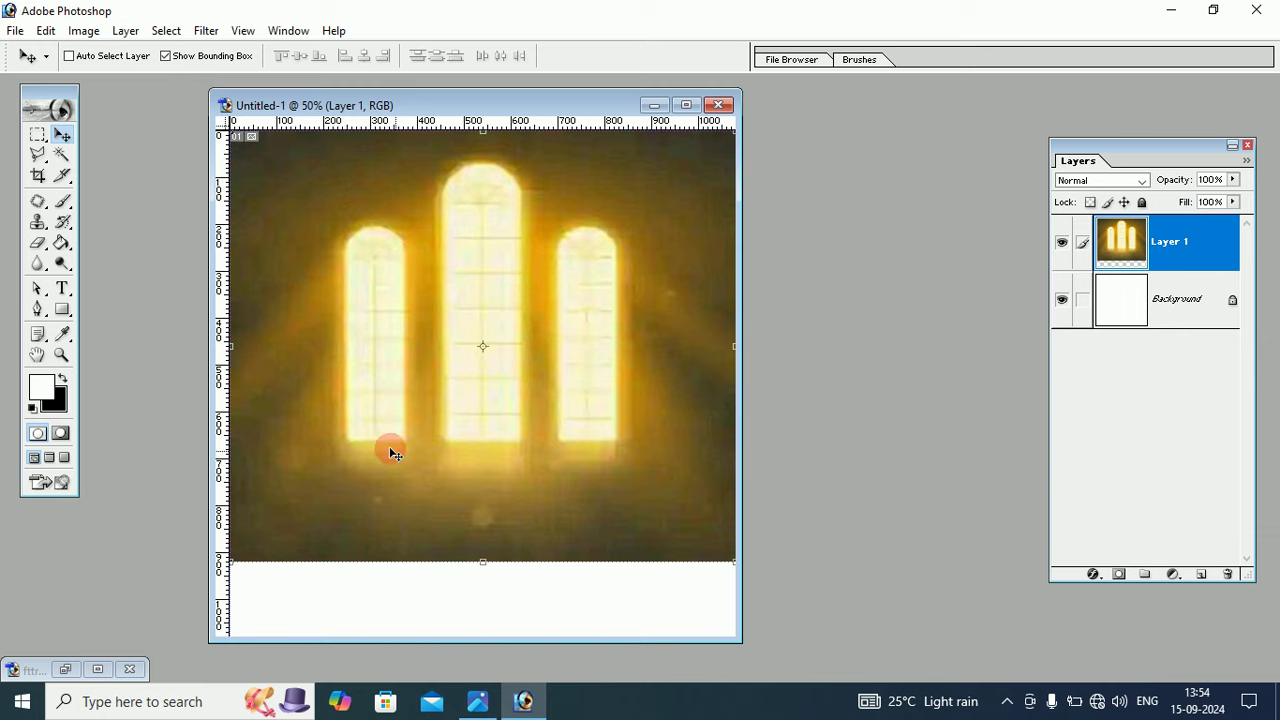
Step: Sample a warm golden colour and fill the Background's bottom strip with it
left_click(64, 338)
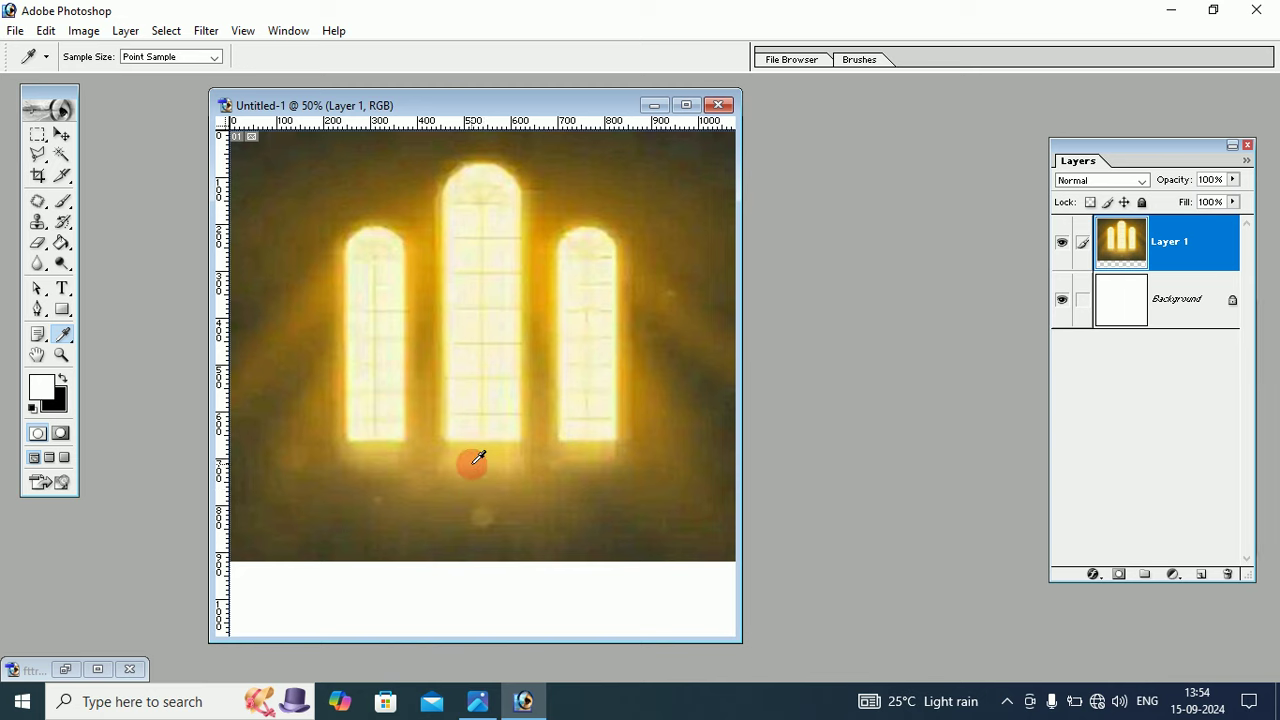
left_click(478, 457)
left_click(38, 390)
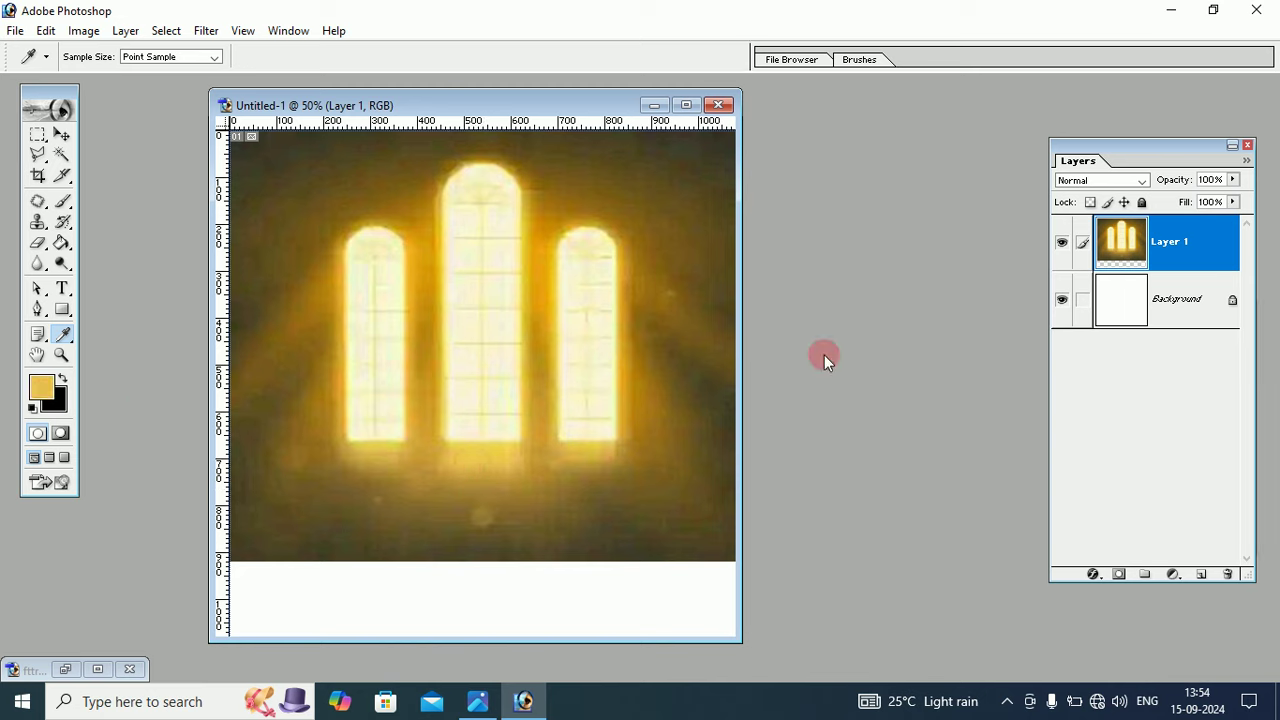
left_click(1117, 150)
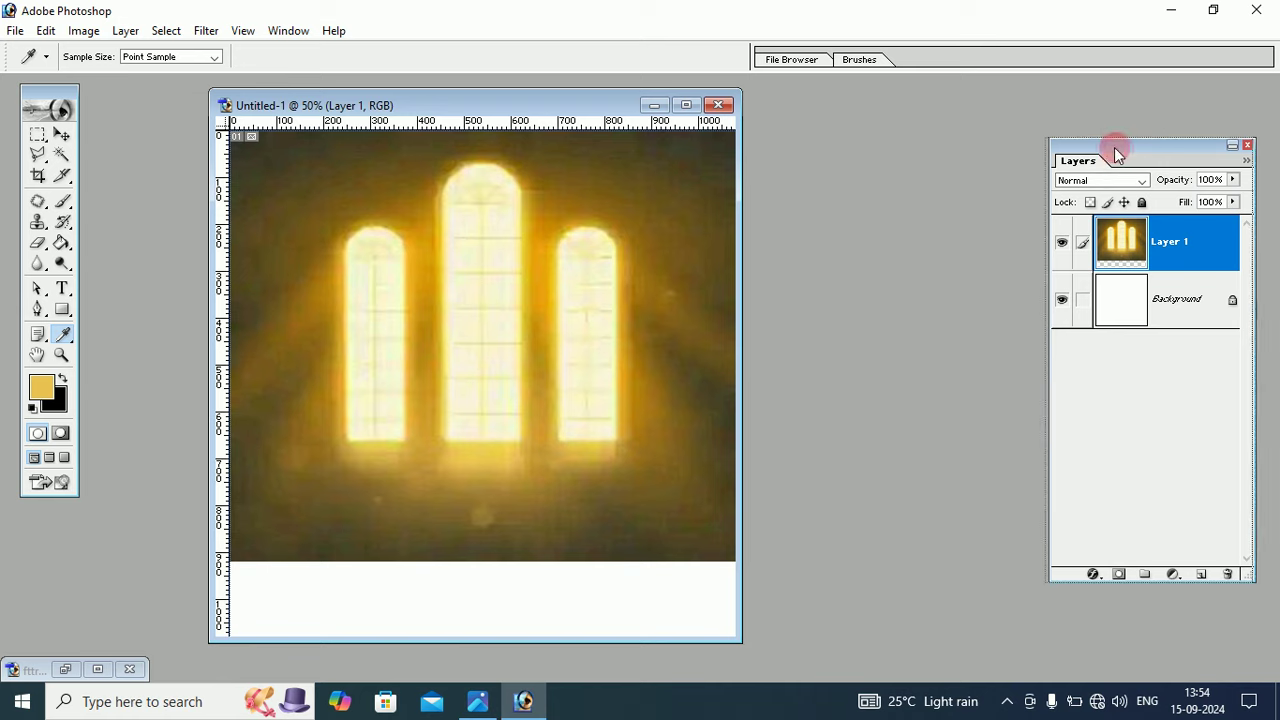
left_click_drag(1118, 150, 961, 118)
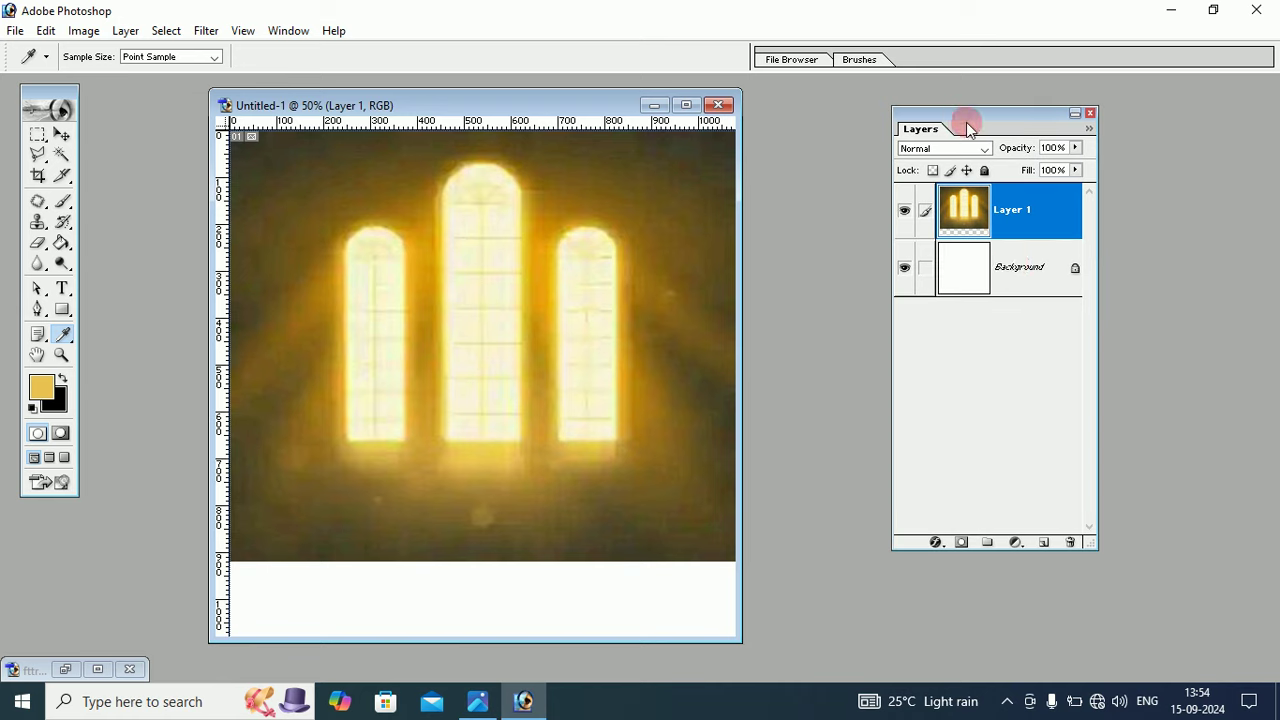
left_click(1013, 269)
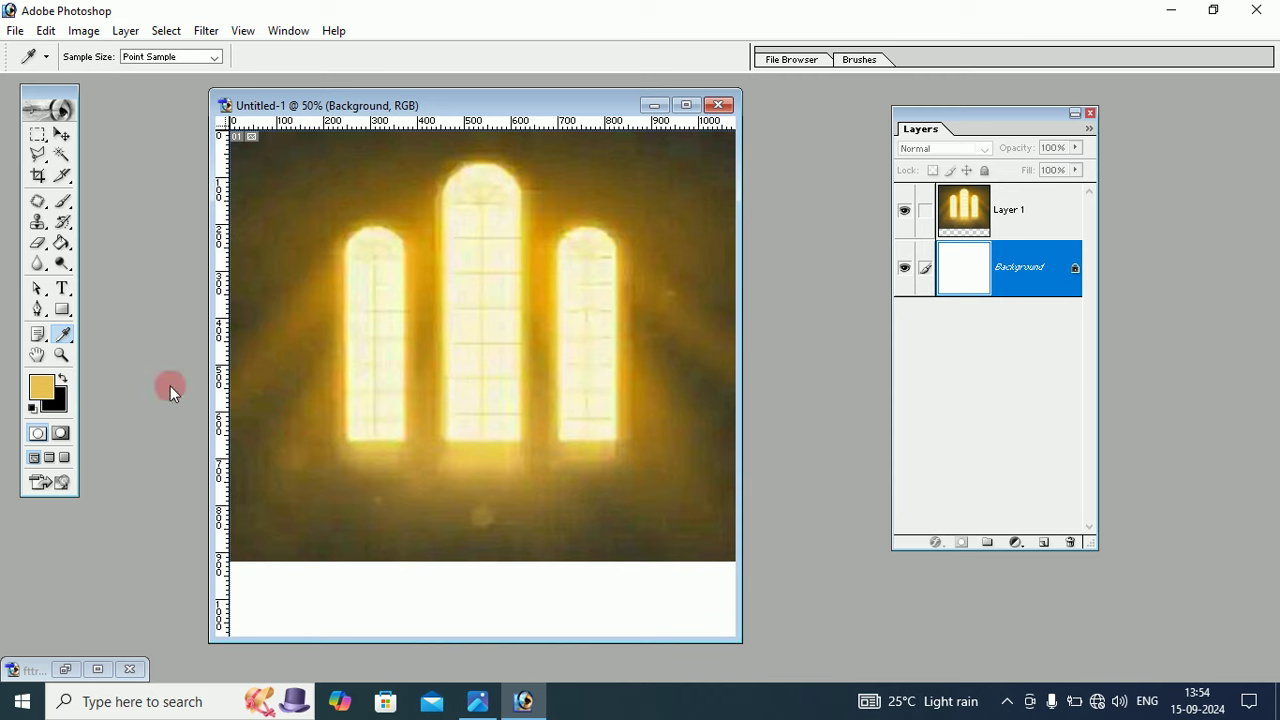
left_click(61, 242)
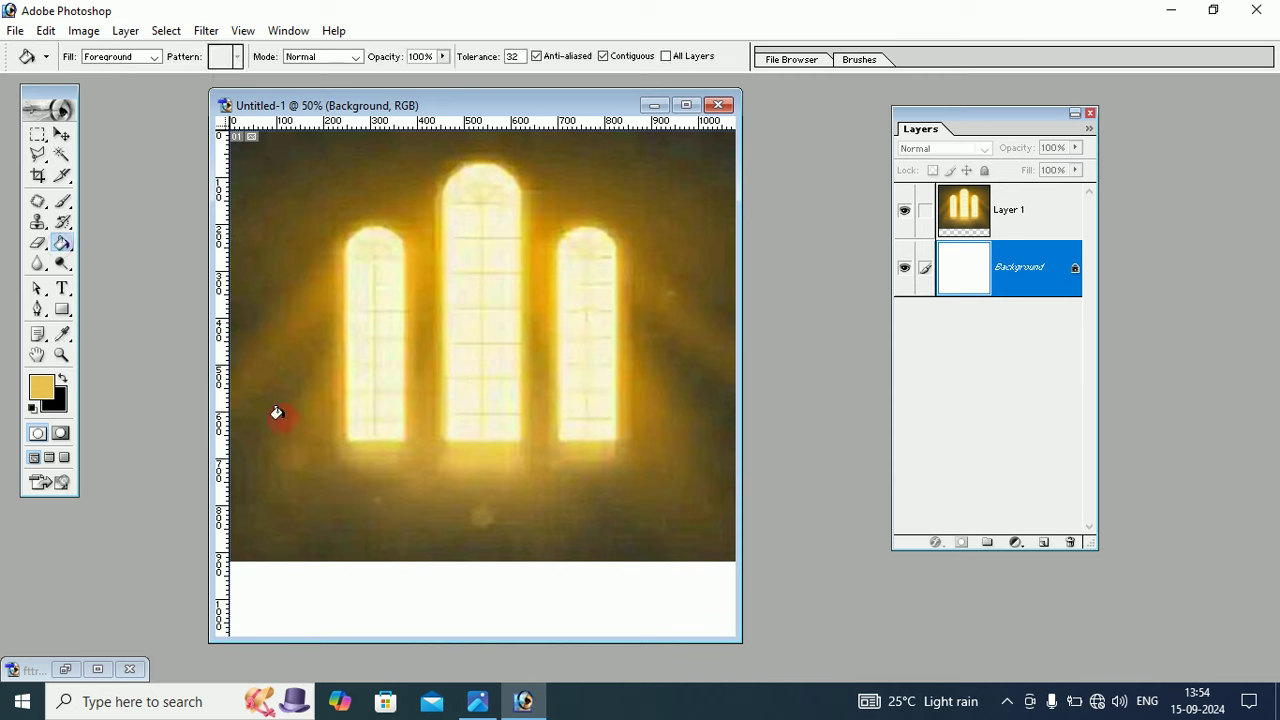
left_click(344, 585)
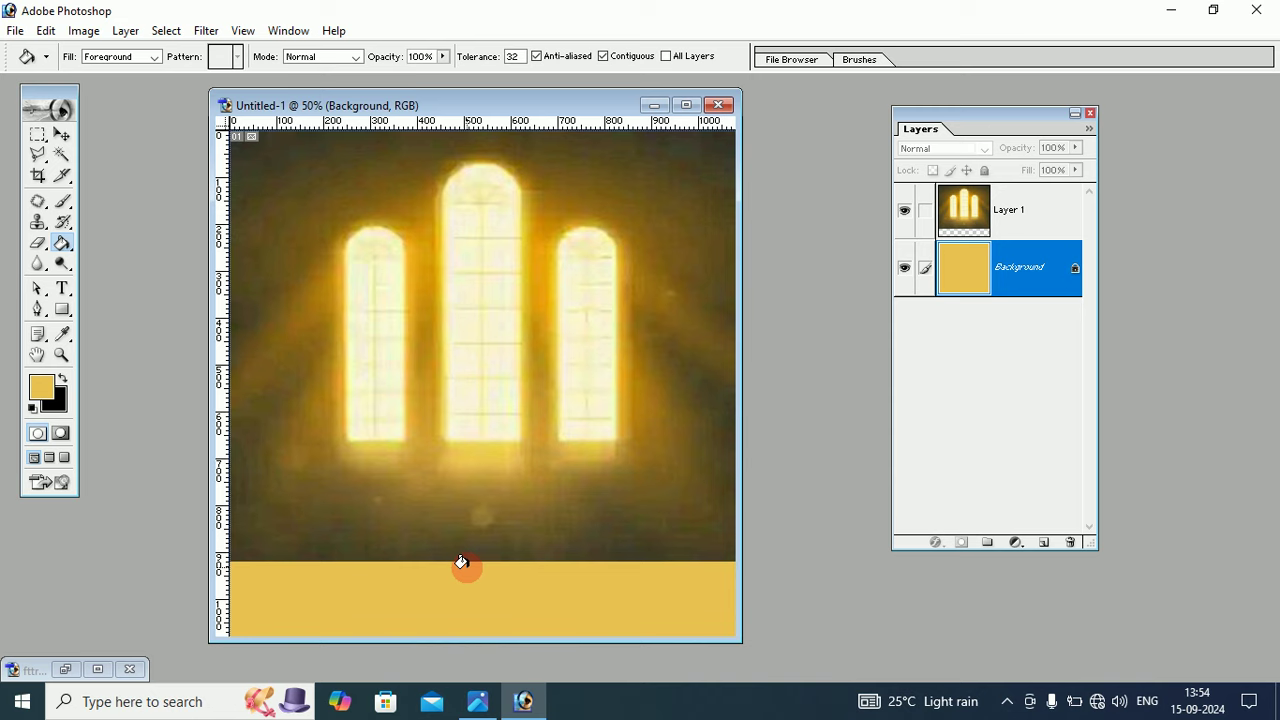
Step: Refill the bottom strip with a darker brown sampled from the image
left_click(63, 333)
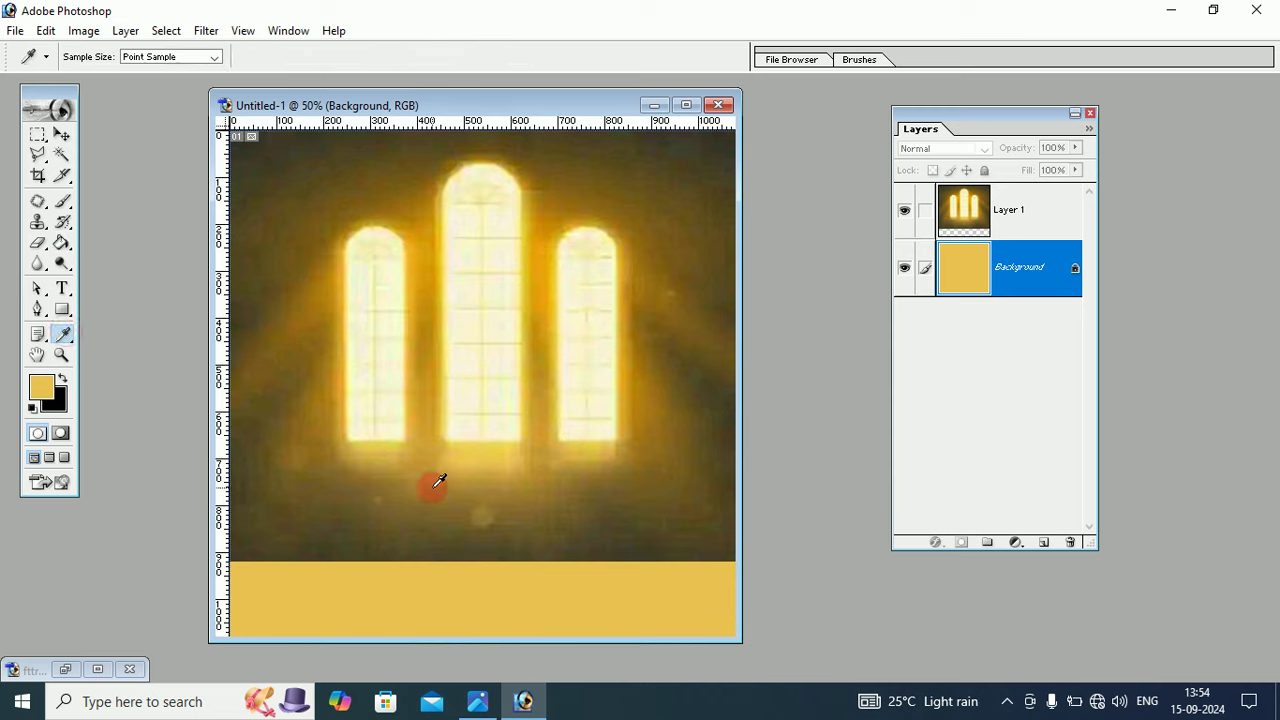
left_click(430, 478)
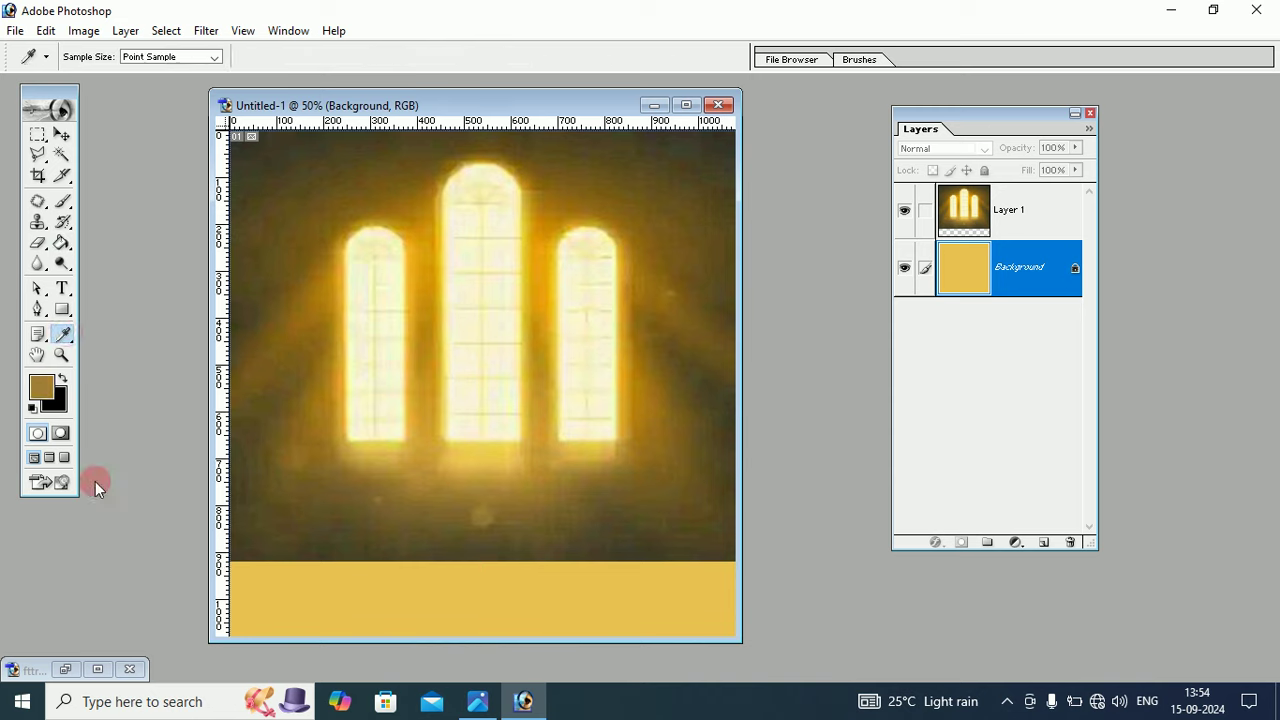
left_click(61, 242)
left_click(313, 612)
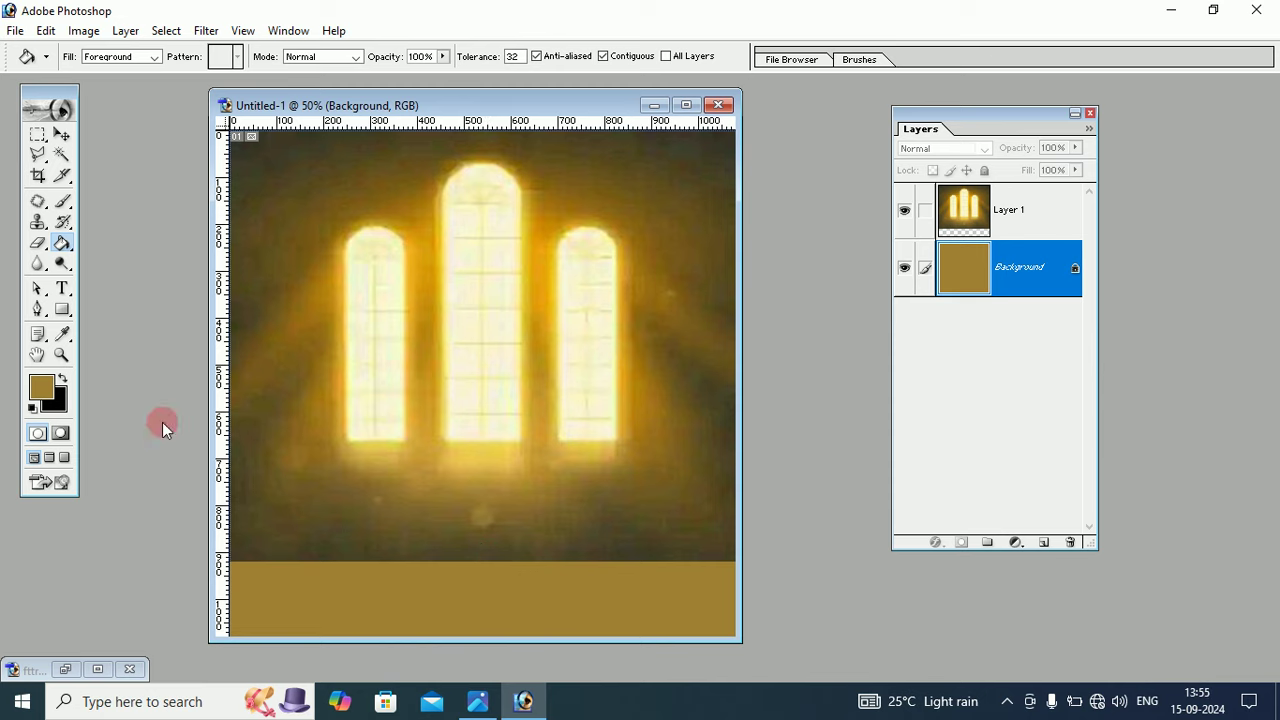
Step: Refill the strip with a lighter golden yellow from the glow, then reselect Layer 1
left_click(62, 333)
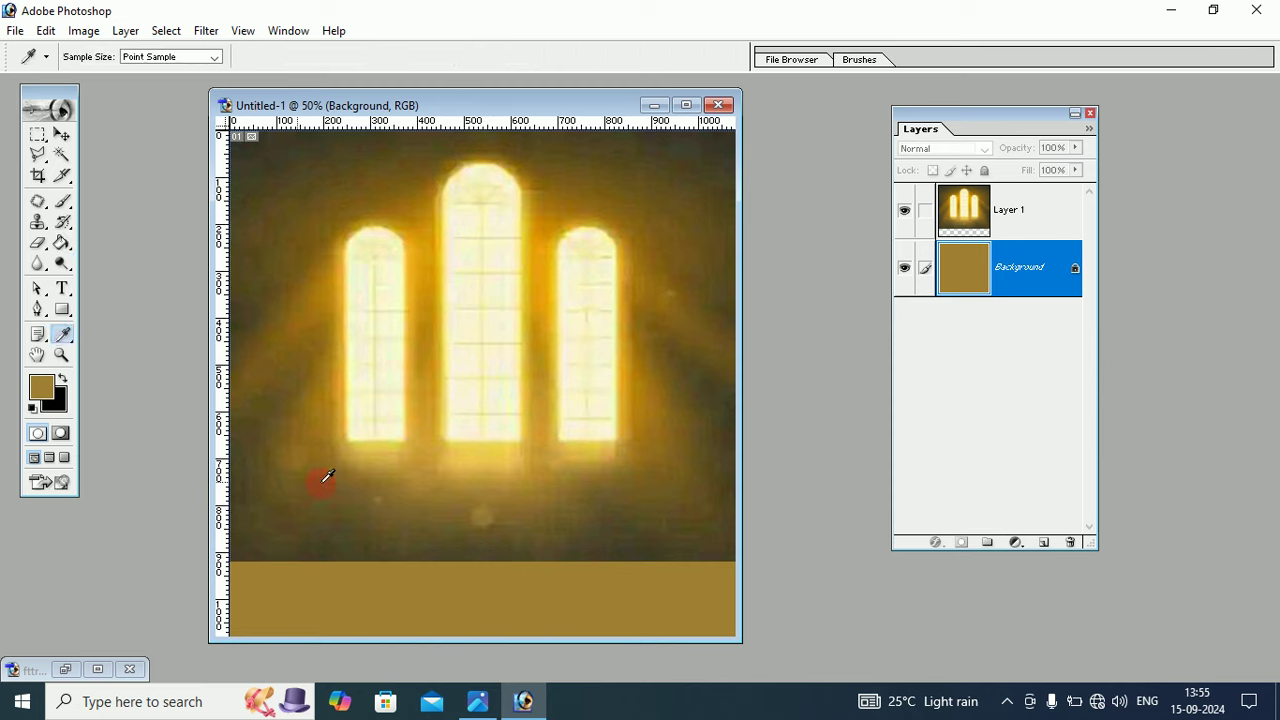
left_click(456, 462)
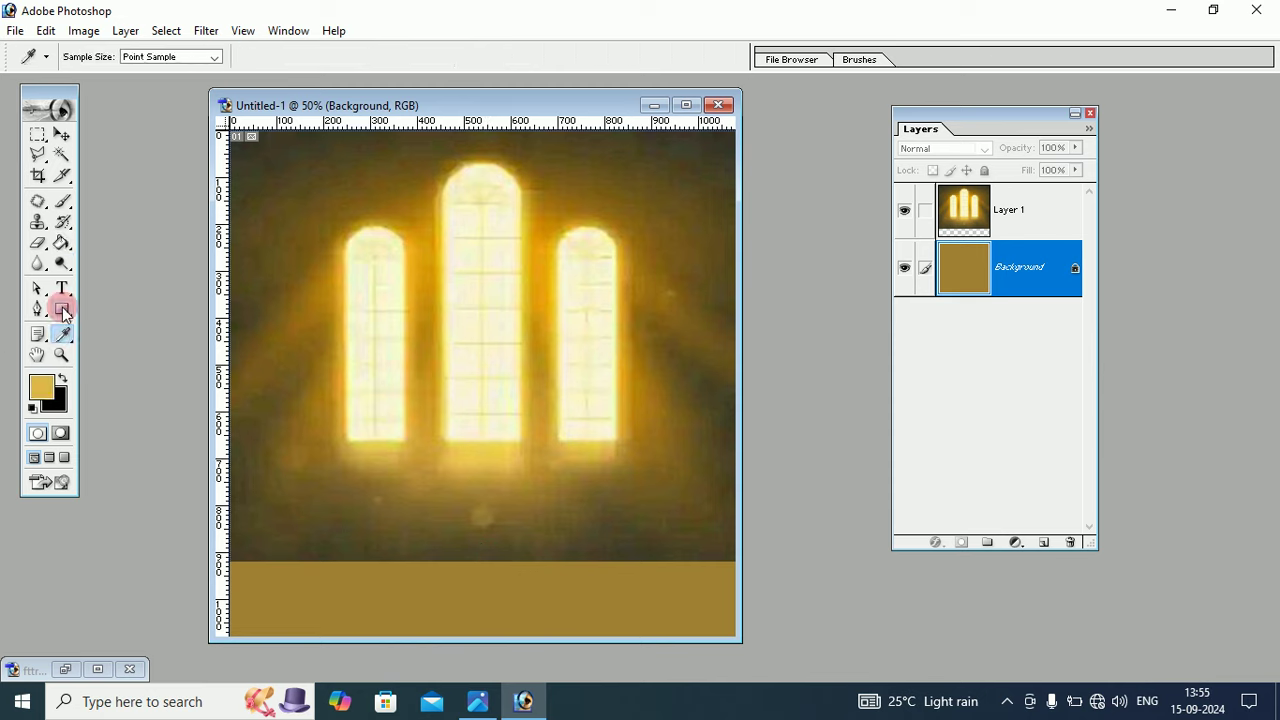
left_click(62, 243)
left_click(395, 600)
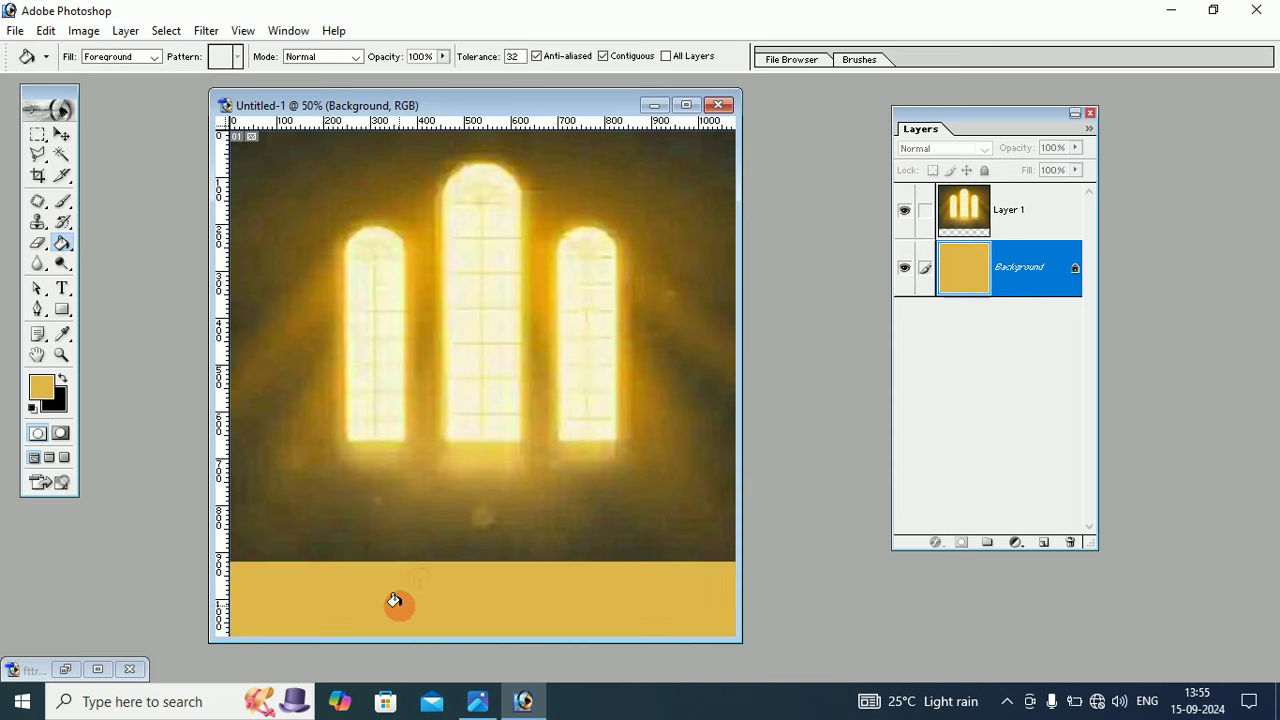
left_click(442, 503)
left_click(1014, 220)
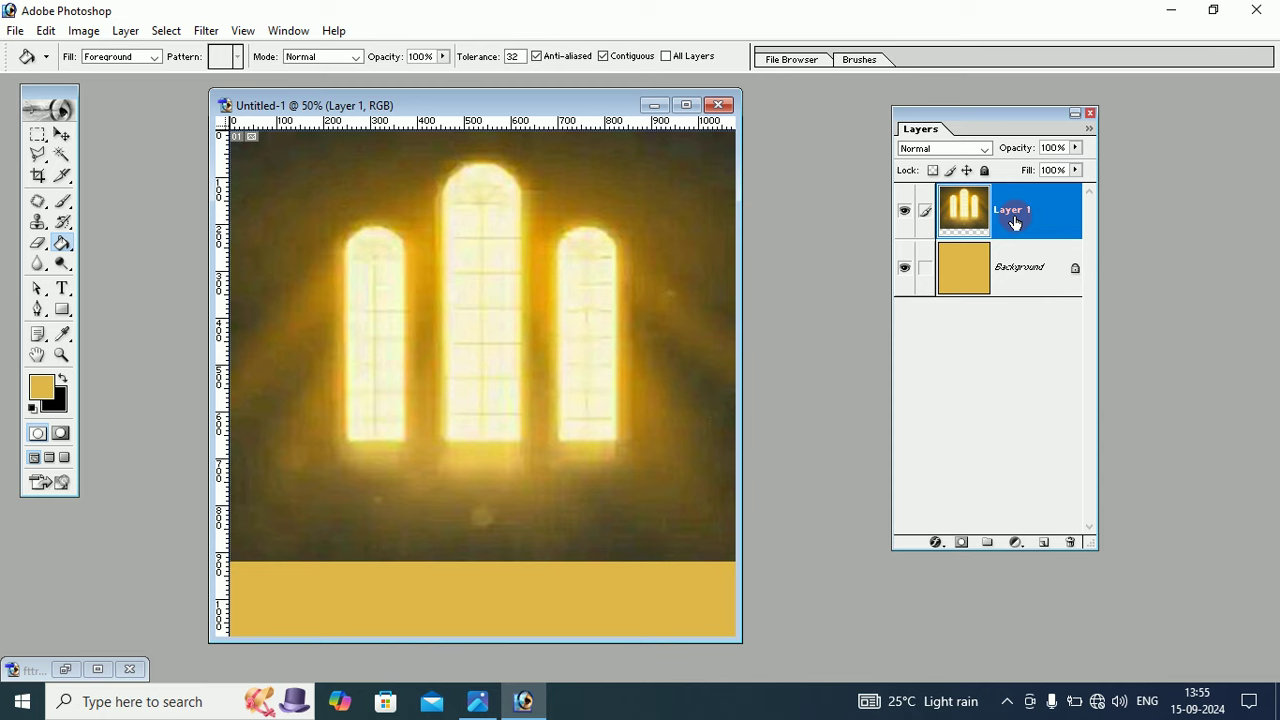
Step: Add a layer mask to Layer 1 and set up a soft black 435 px brush
left_click(962, 544)
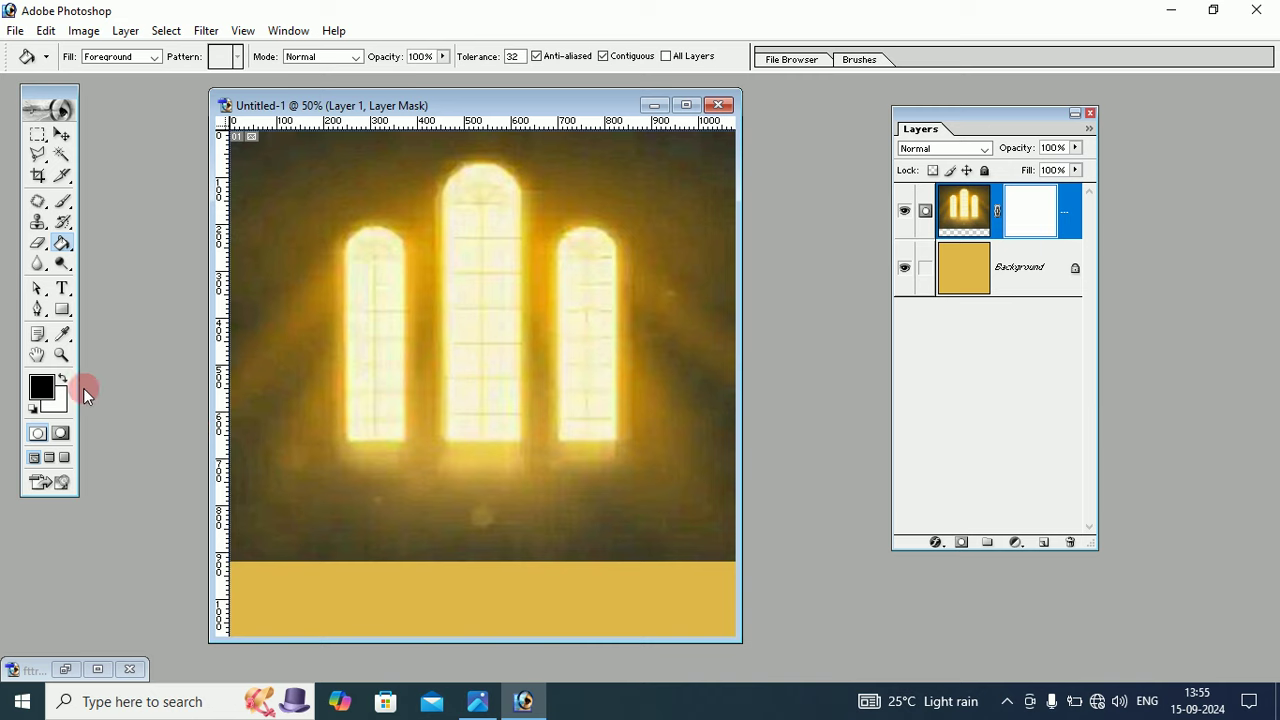
left_click(38, 404)
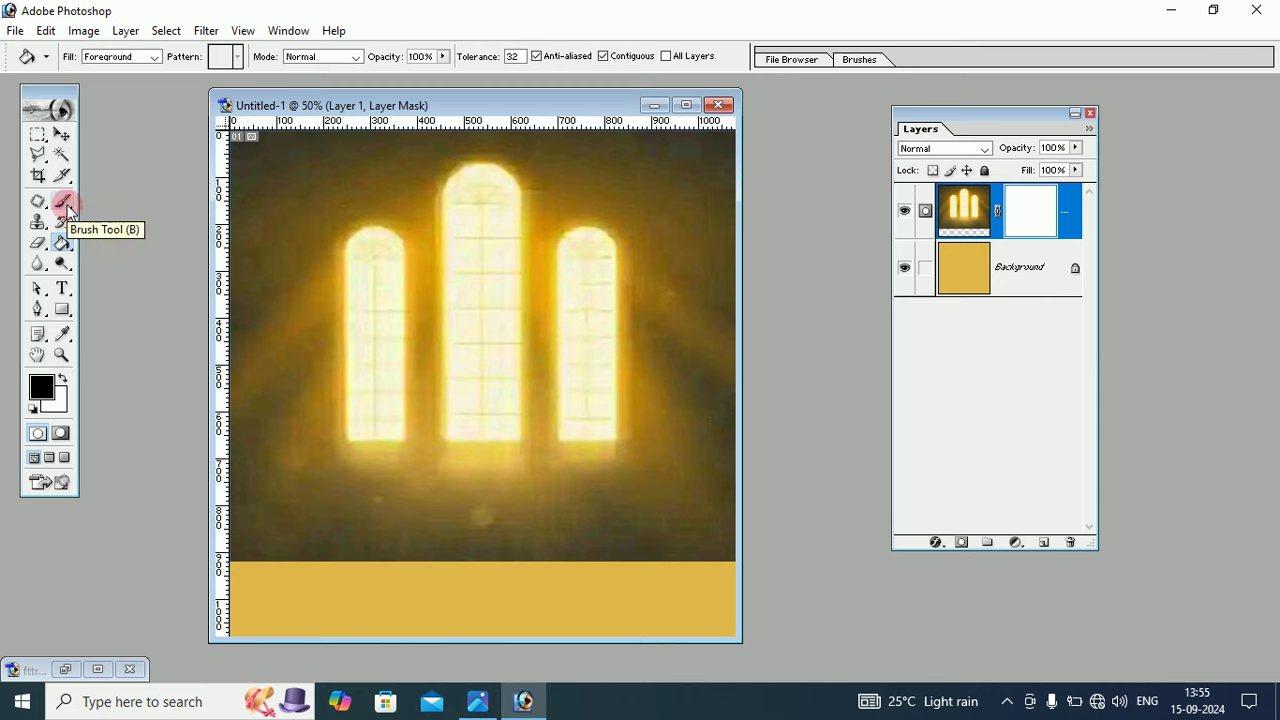
left_click_drag(66, 207, 135, 208)
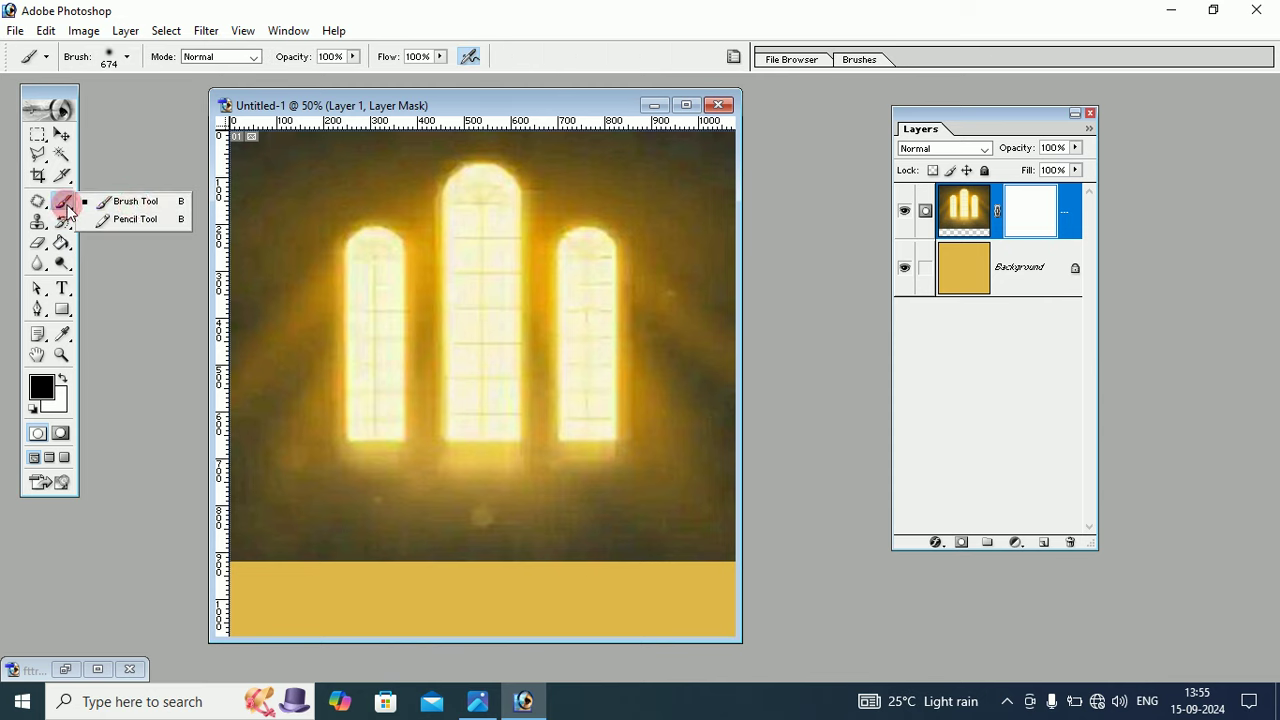
left_click(135, 205)
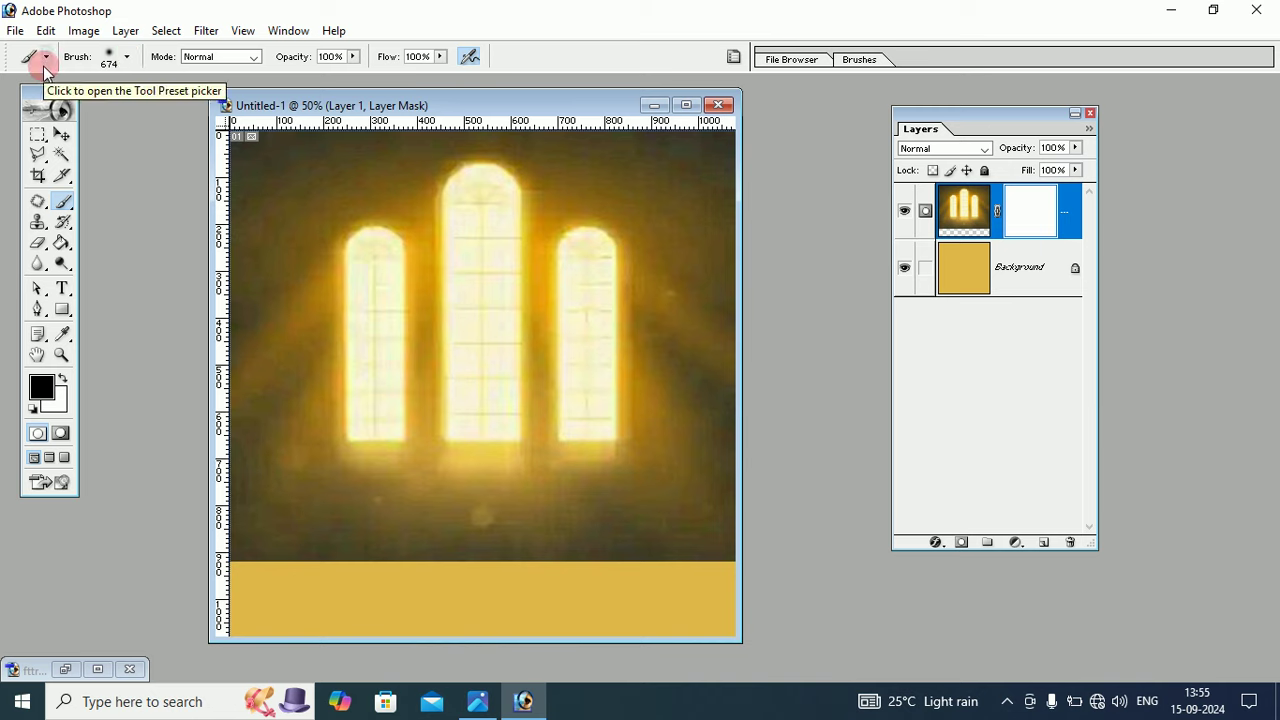
left_click(127, 60)
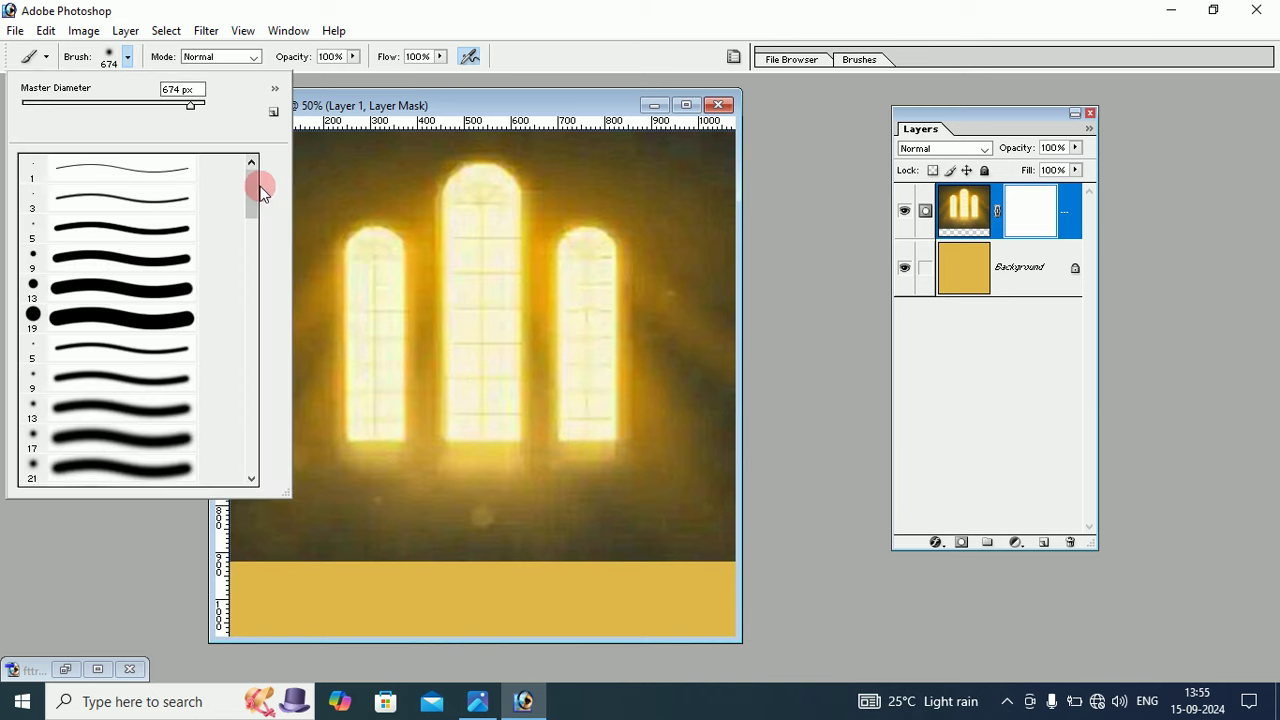
left_click_drag(255, 186, 251, 238)
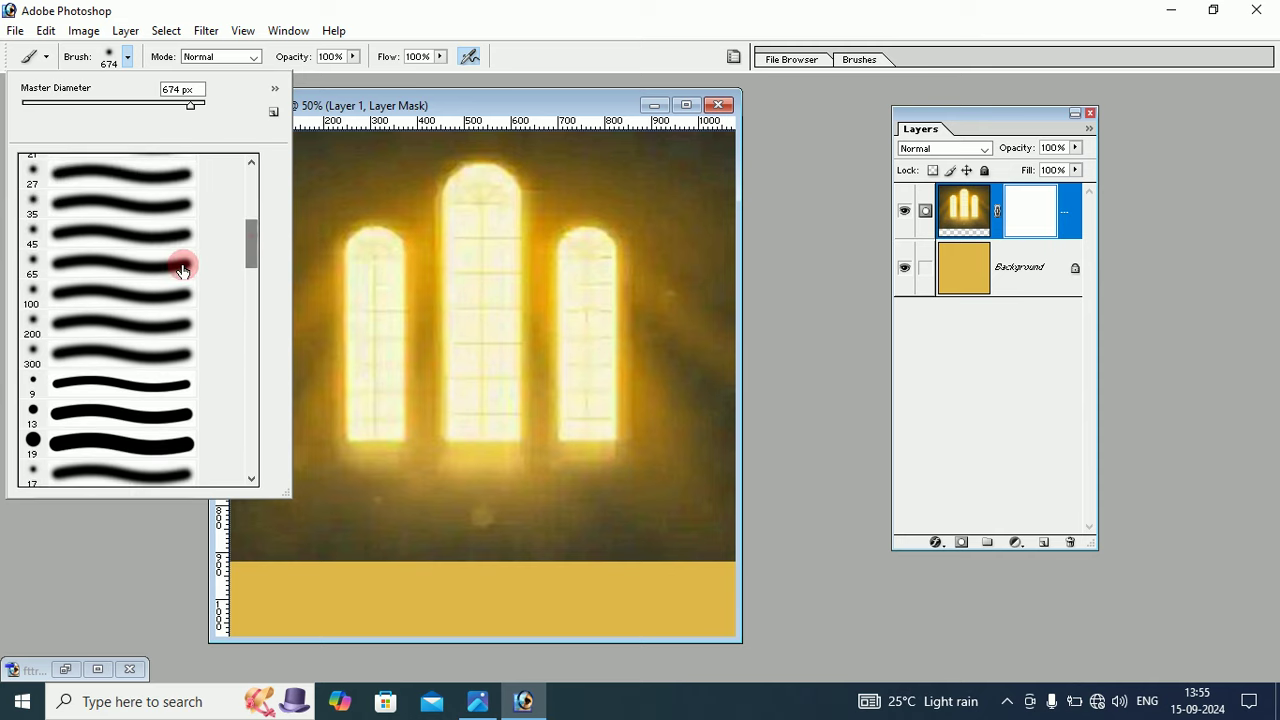
left_click(116, 356)
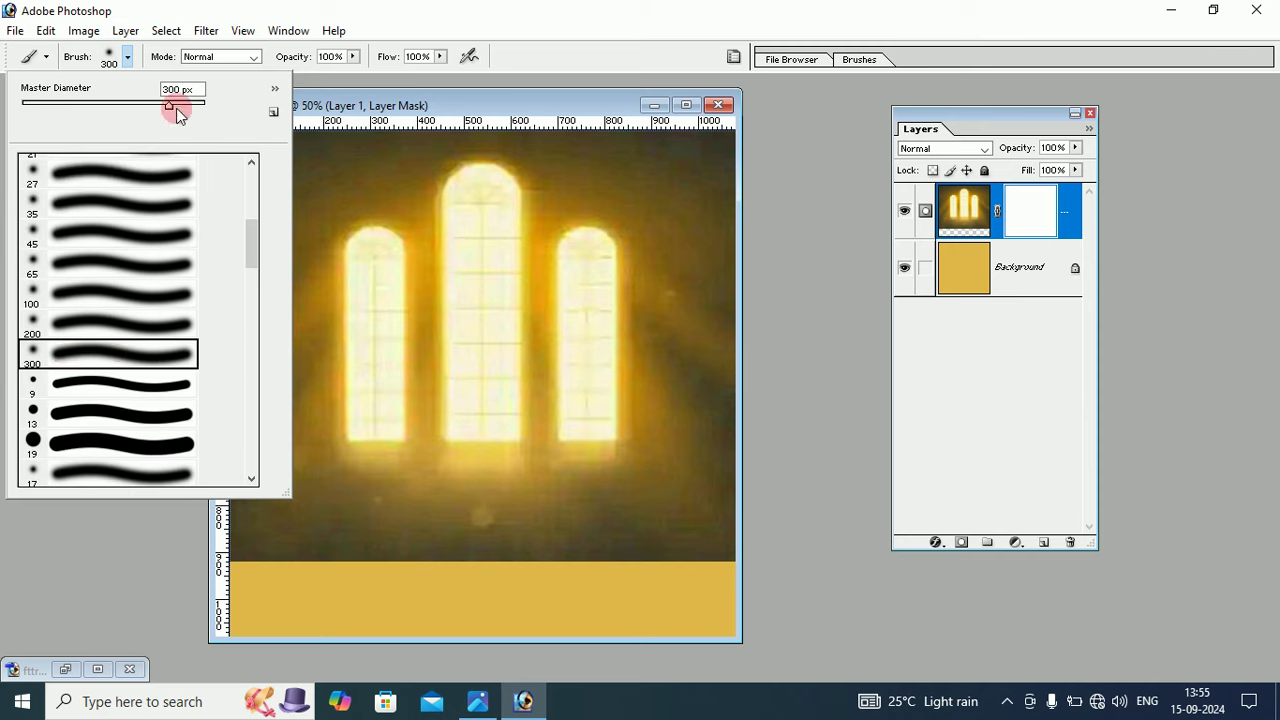
left_click_drag(176, 108, 182, 110)
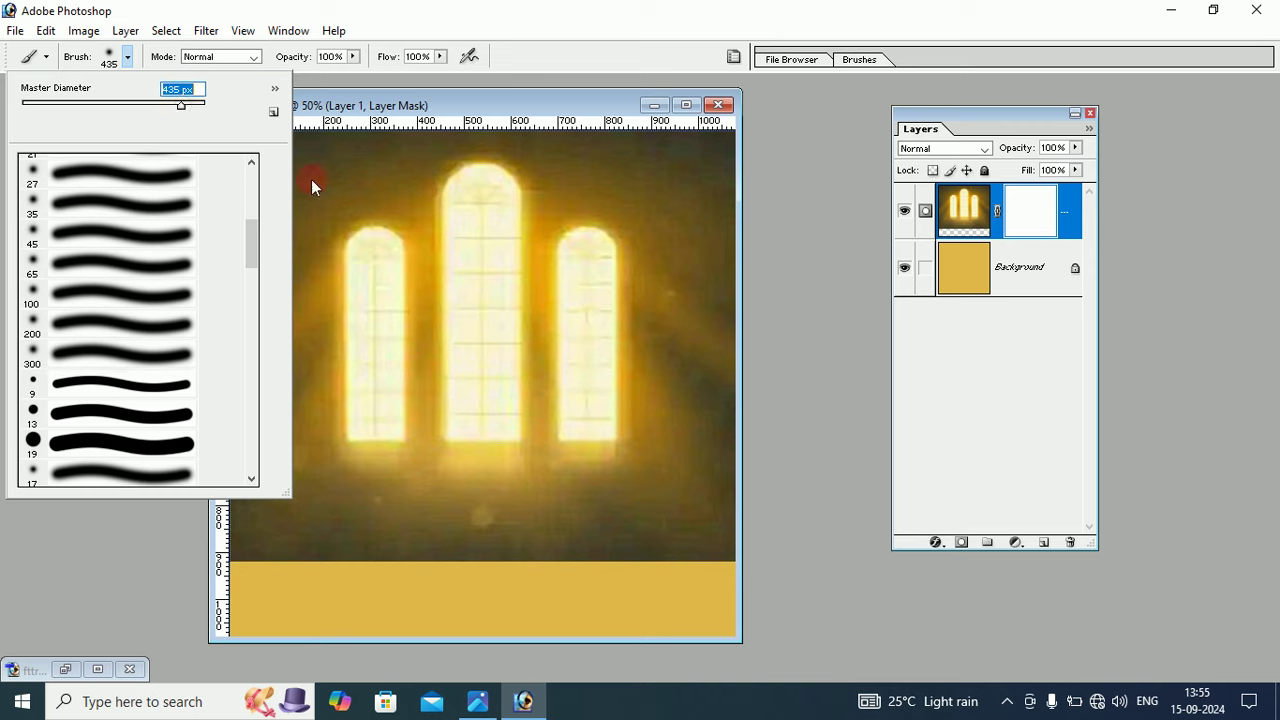
Step: Paint the mask's bottom edge to fade it into the gold band, then check the reference
left_click(305, 584)
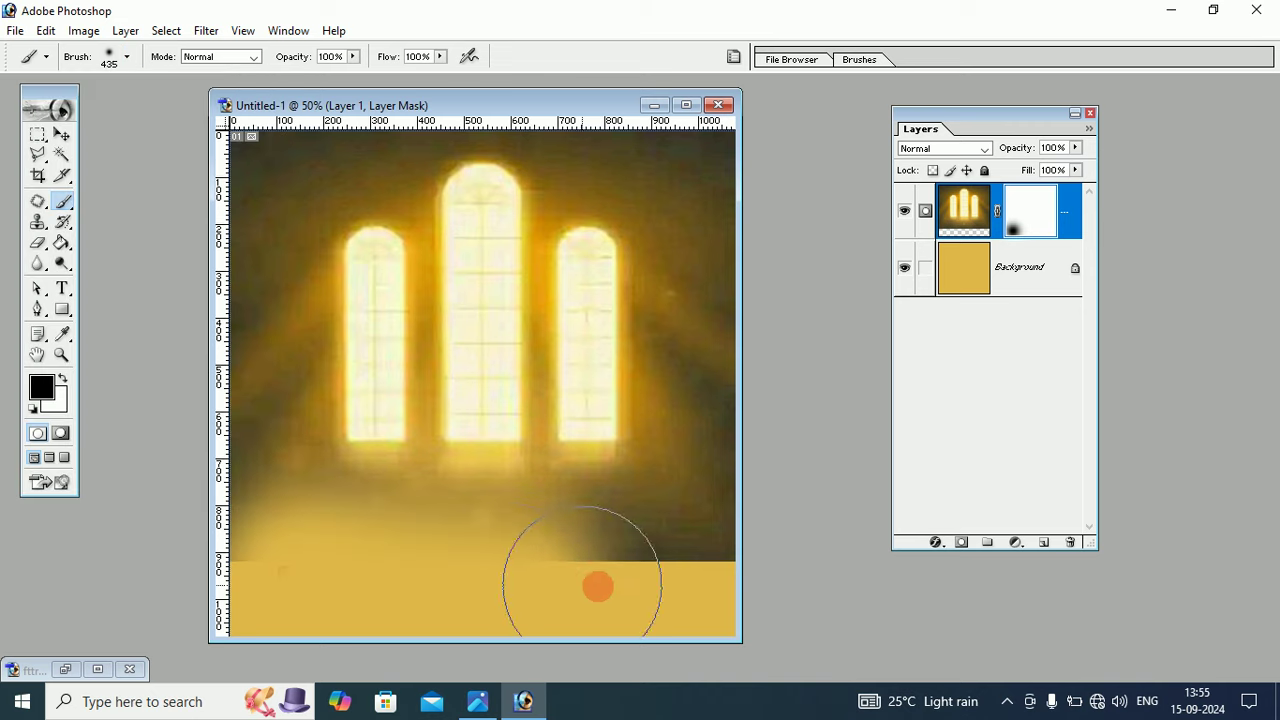
mouse_move(598, 587)
left_mouse_down()
mouse_move(714, 583)
mouse_move(528, 611)
mouse_move(229, 614)
mouse_move(225, 587)
mouse_move(723, 606)
left_mouse_up()
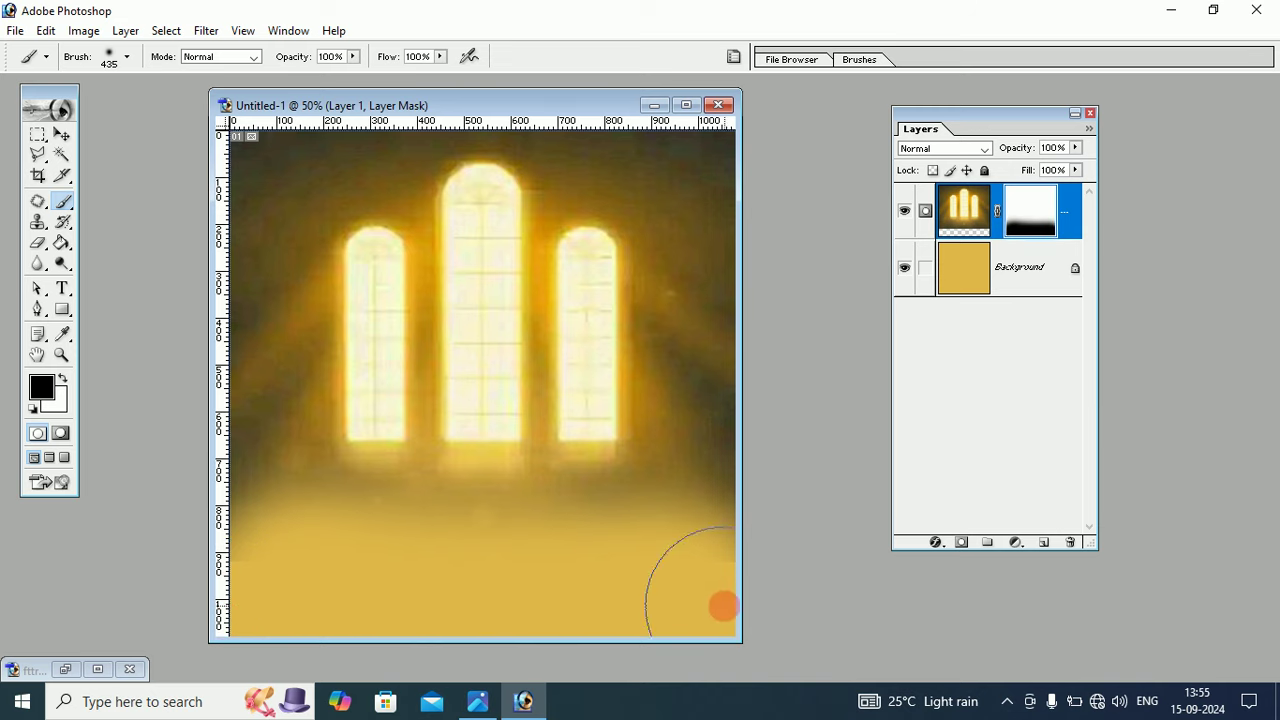
left_click(61, 134)
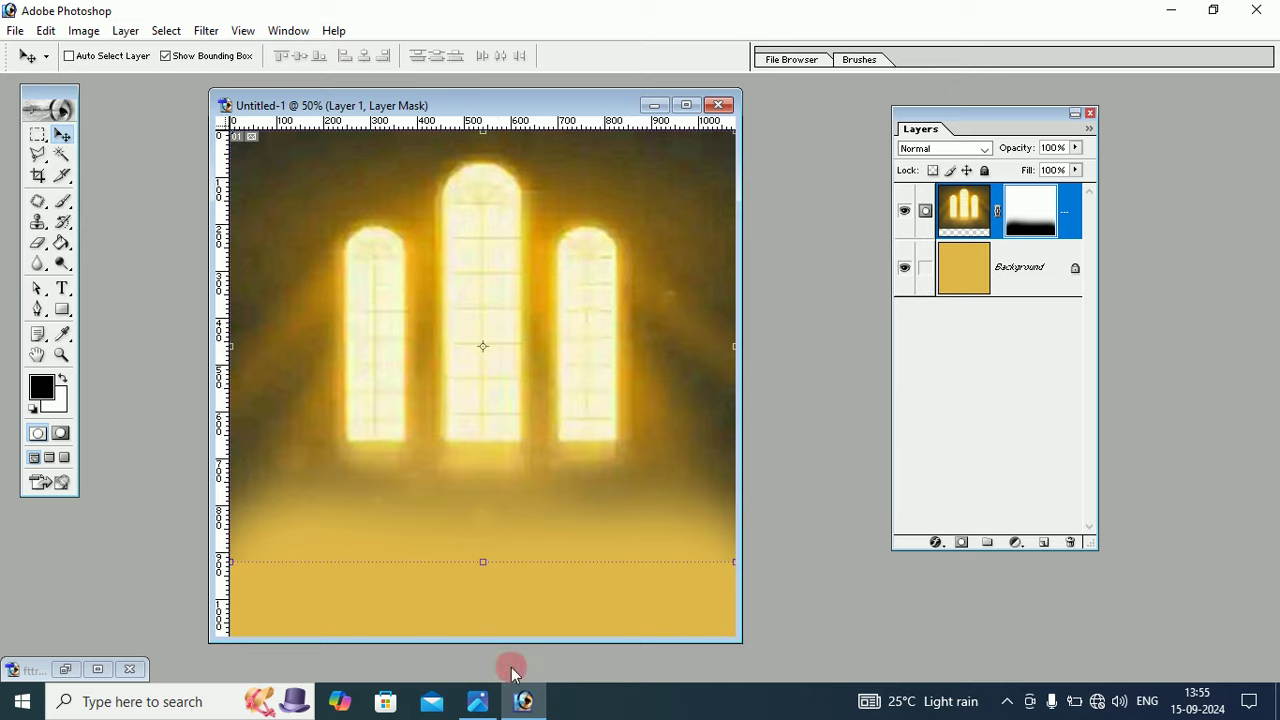
left_click(477, 701)
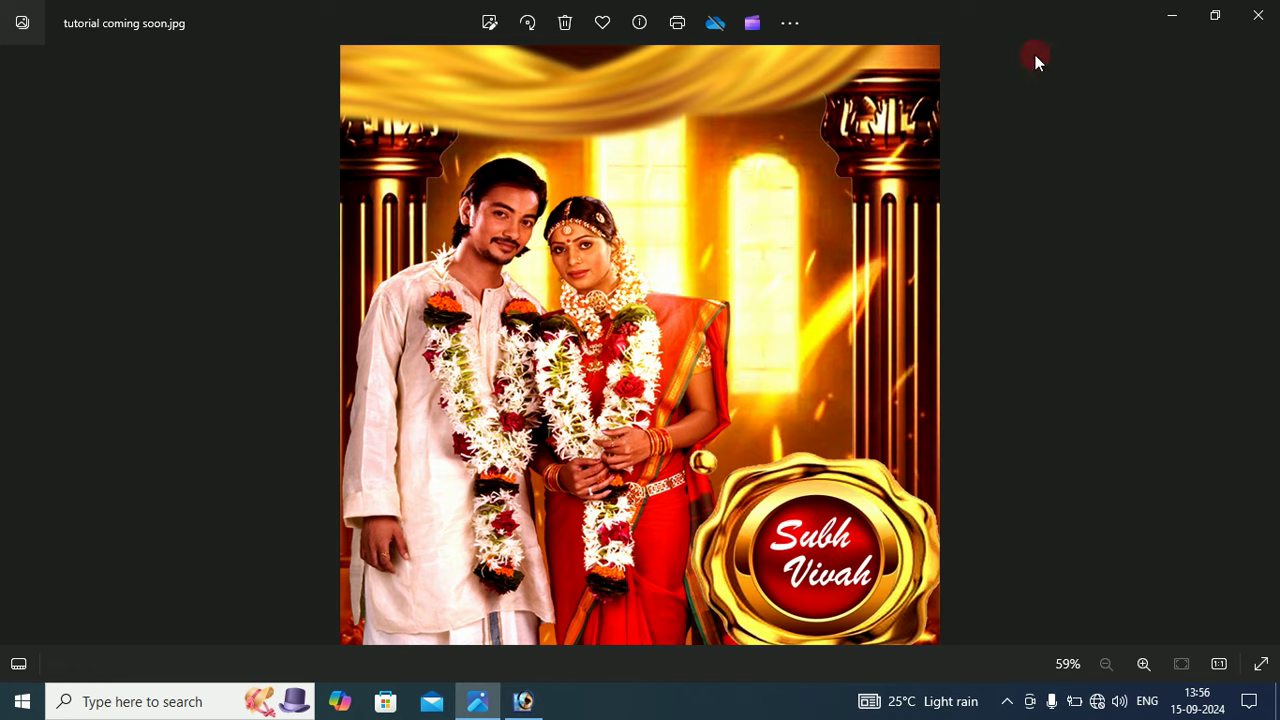
left_click(1172, 22)
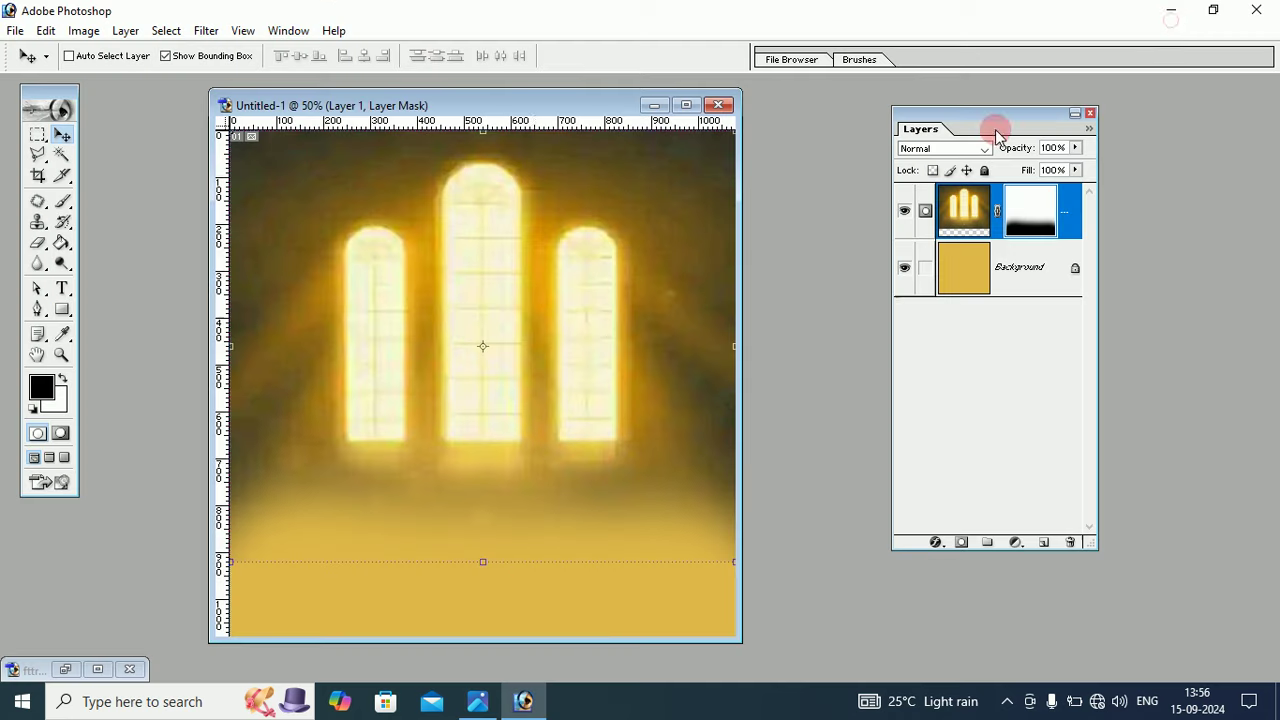
left_click(64, 669)
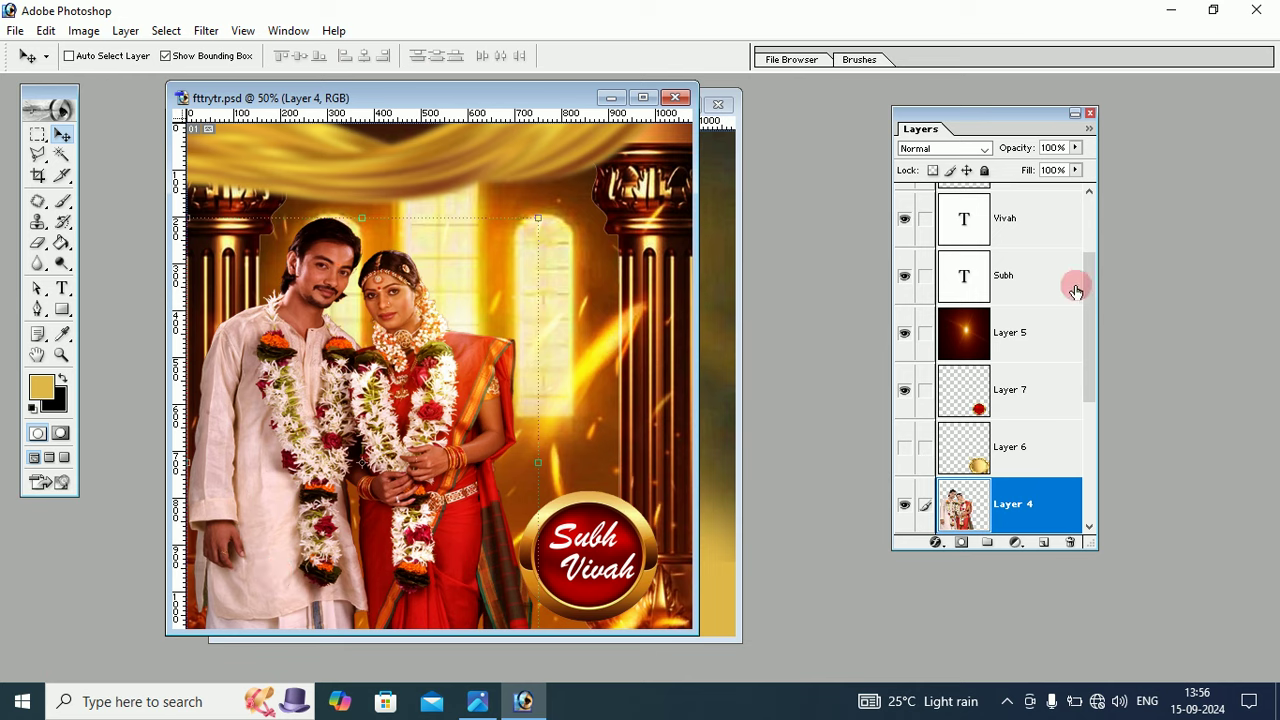
left_click_drag(1086, 275, 1085, 408)
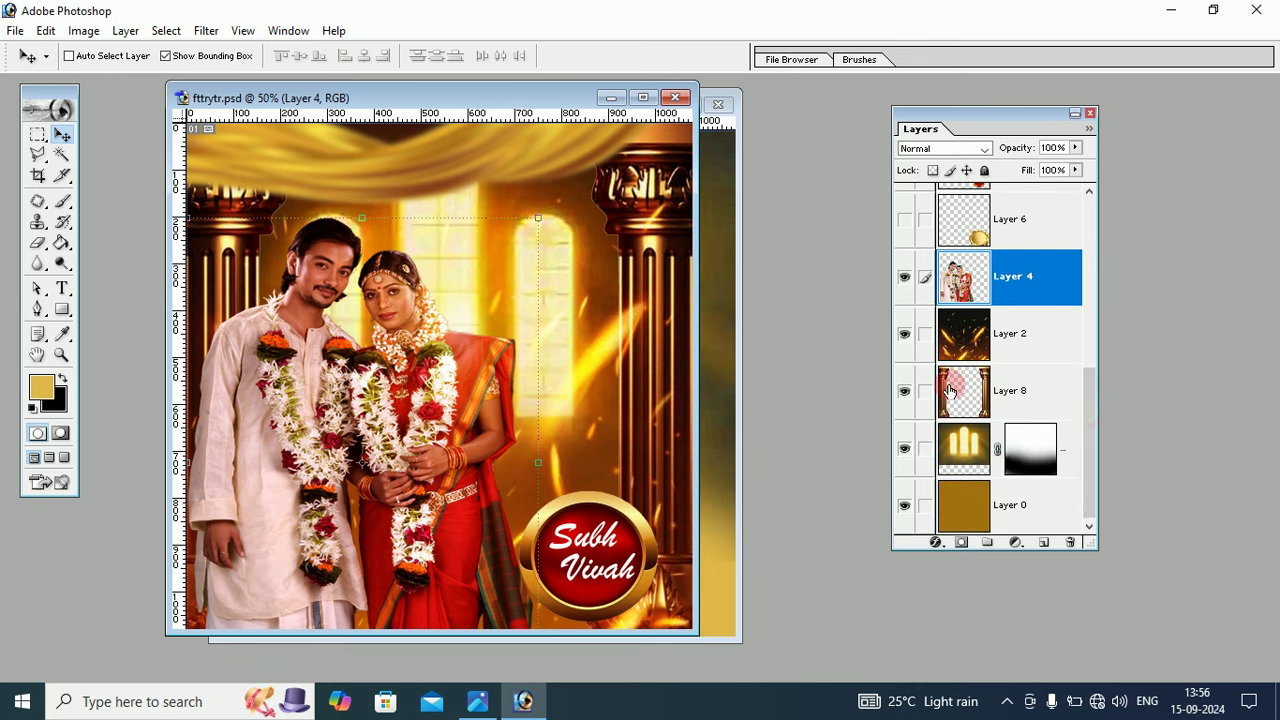
left_click(613, 100)
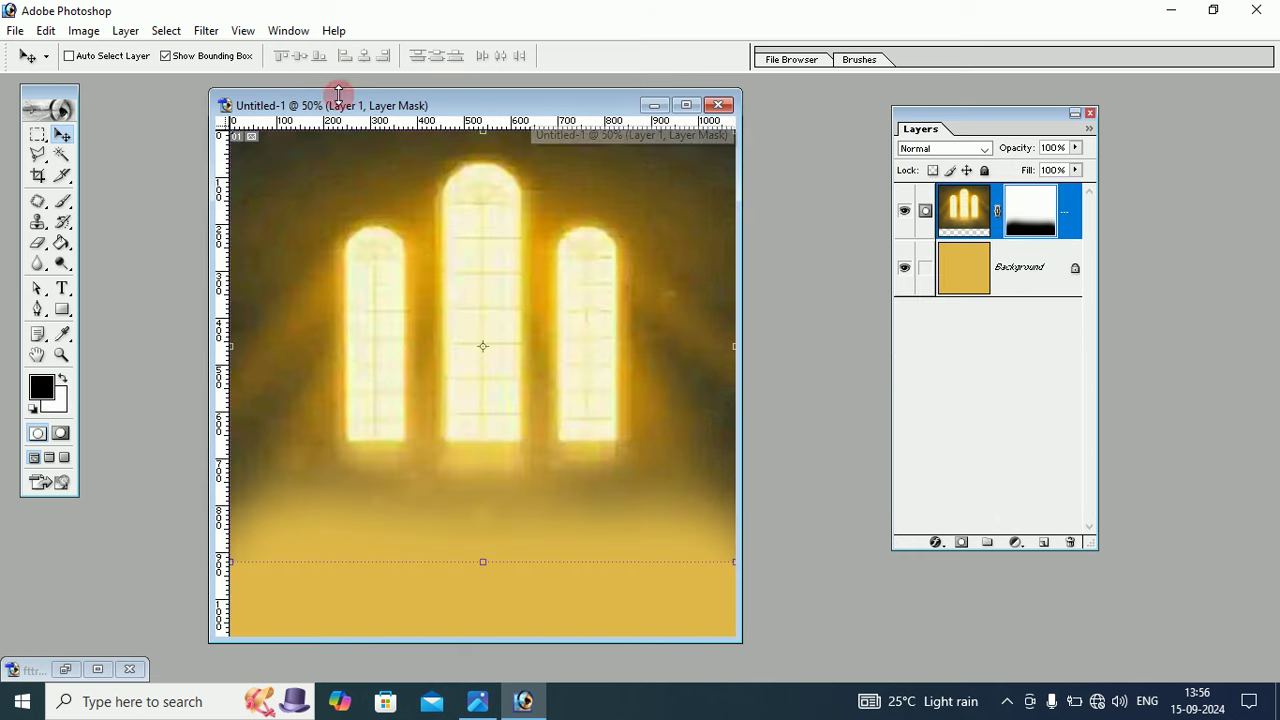
left_click(15, 30)
Step: Bring the rfrewtert pillar image into the poster as Layer 2 and close the source
left_click(30, 74)
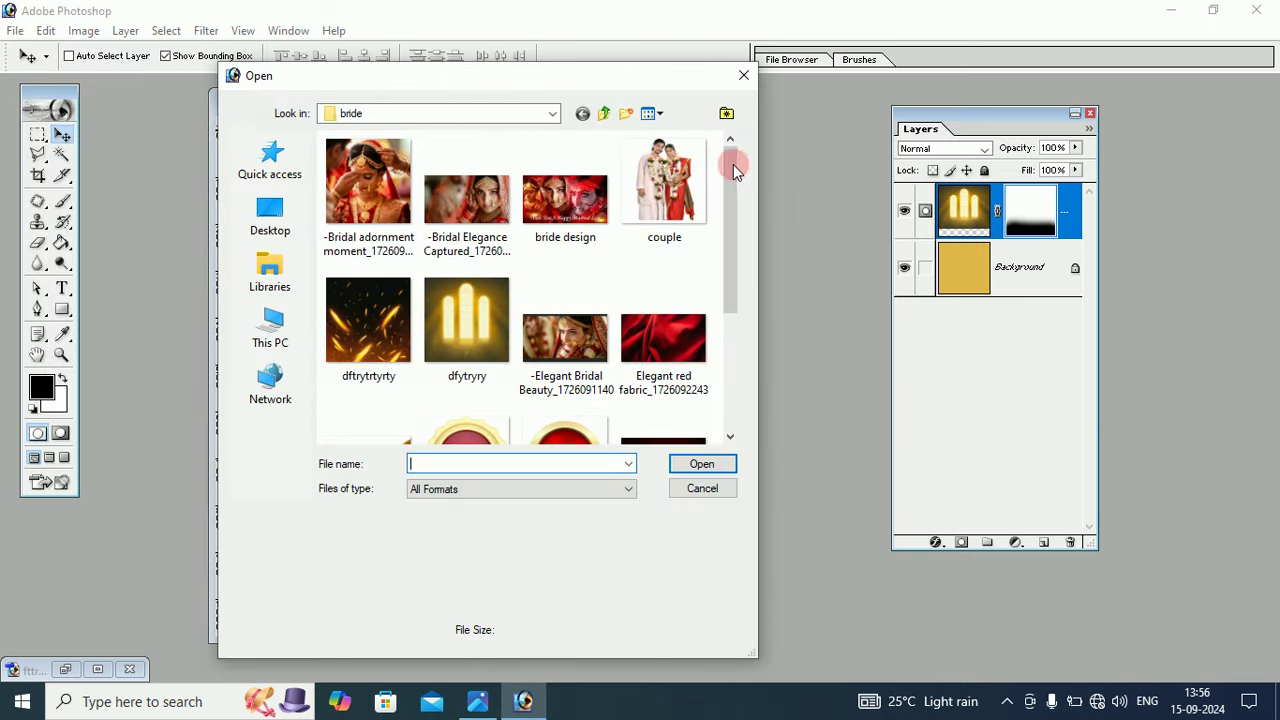
left_click_drag(733, 164, 724, 309)
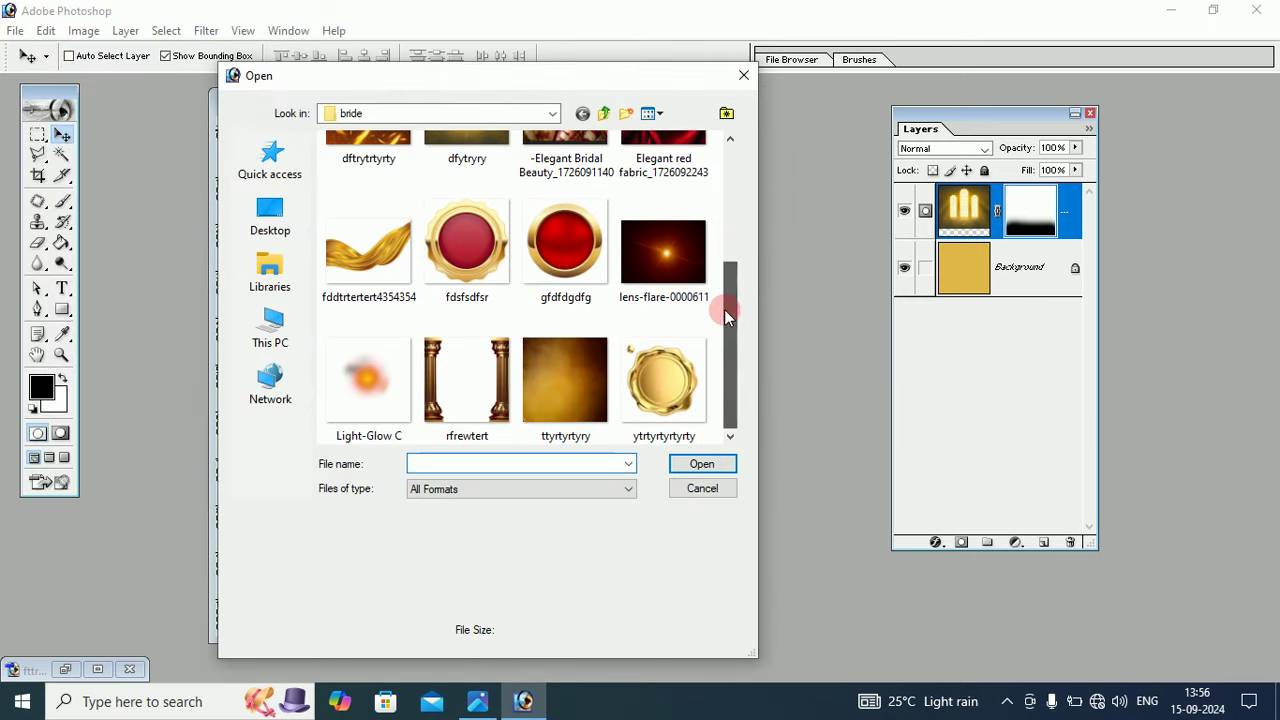
left_click(470, 405)
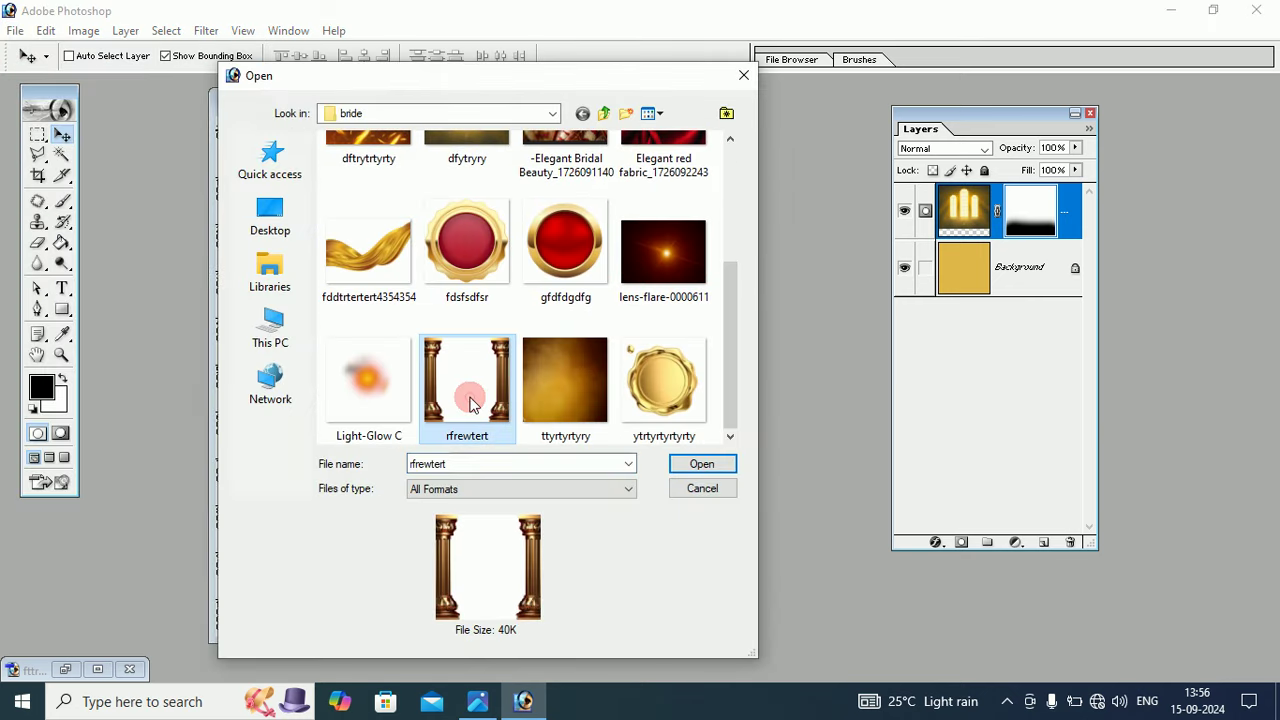
left_click(690, 466)
left_click_drag(263, 294, 262, 168)
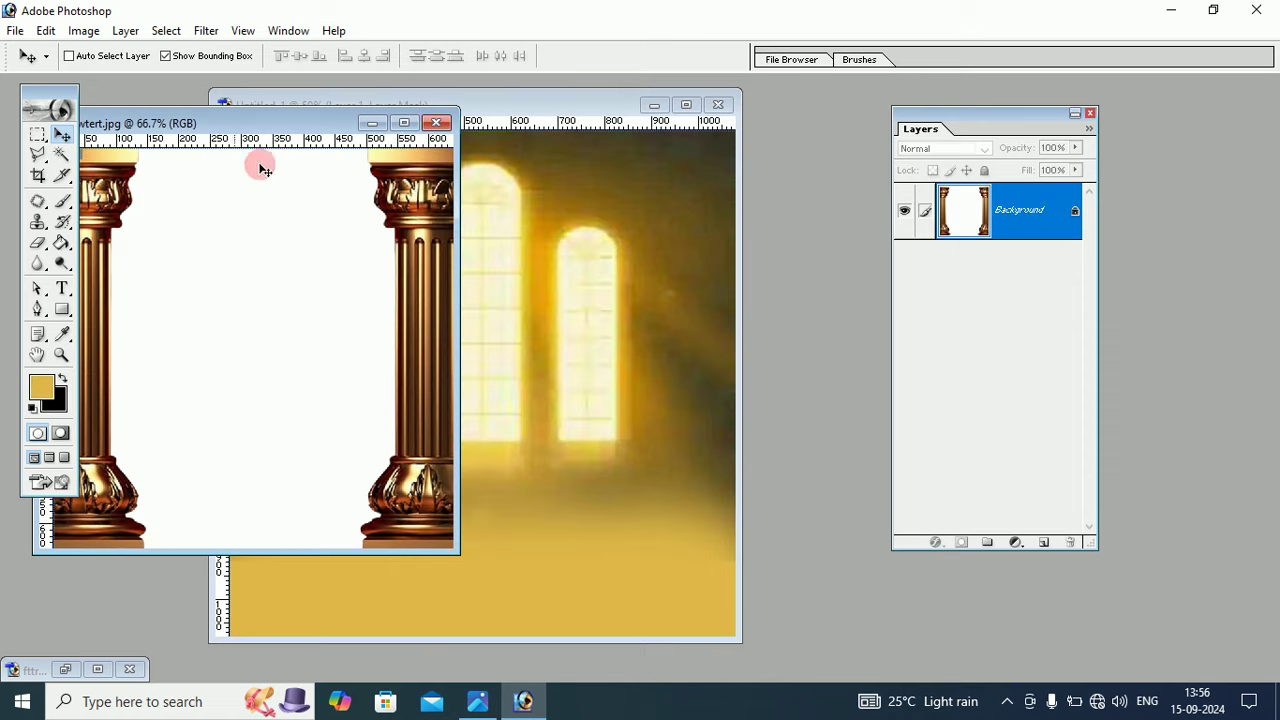
left_click_drag(234, 125, 307, 232)
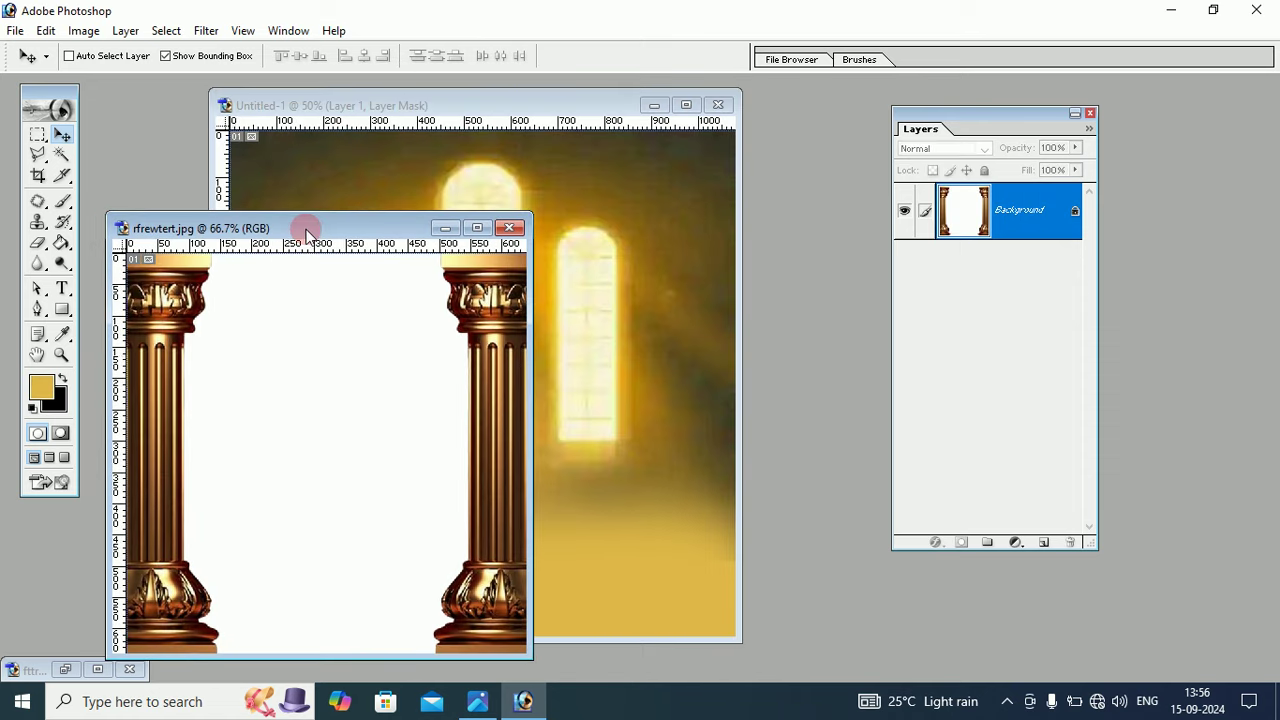
mouse_move(257, 318)
left_mouse_down()
mouse_move(286, 360)
mouse_move(320, 189)
left_mouse_up()
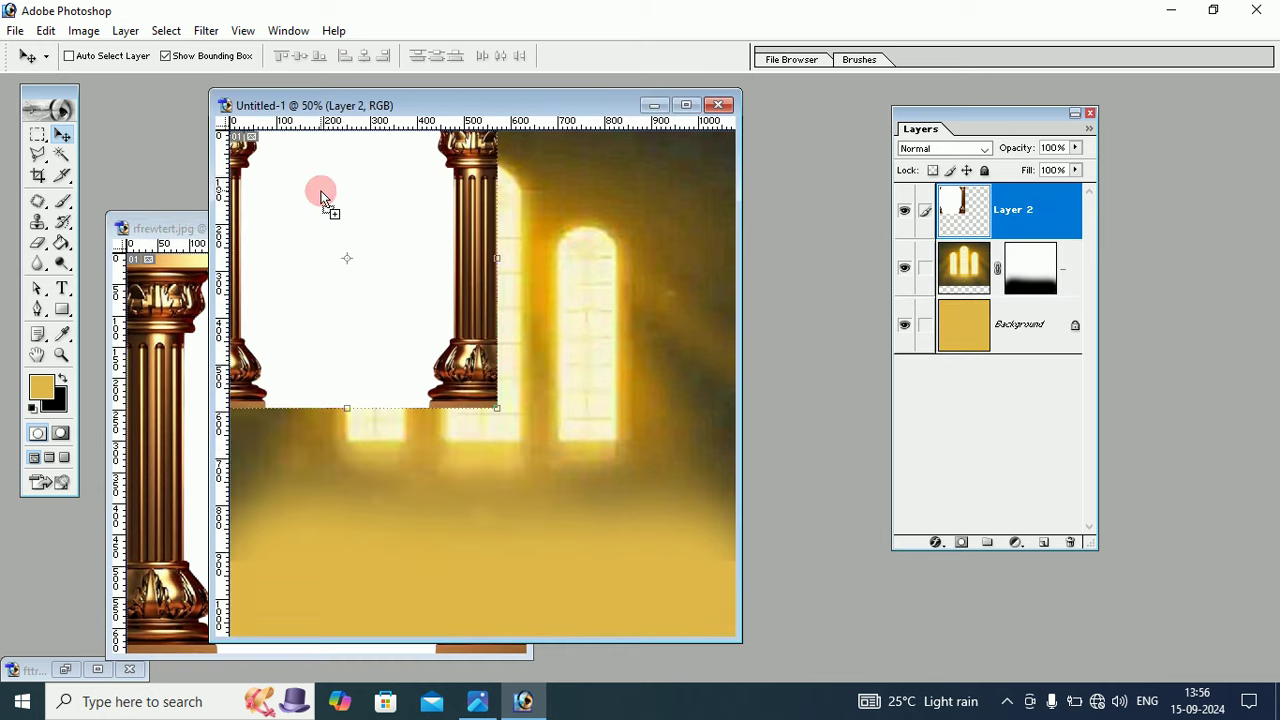
left_click(172, 228)
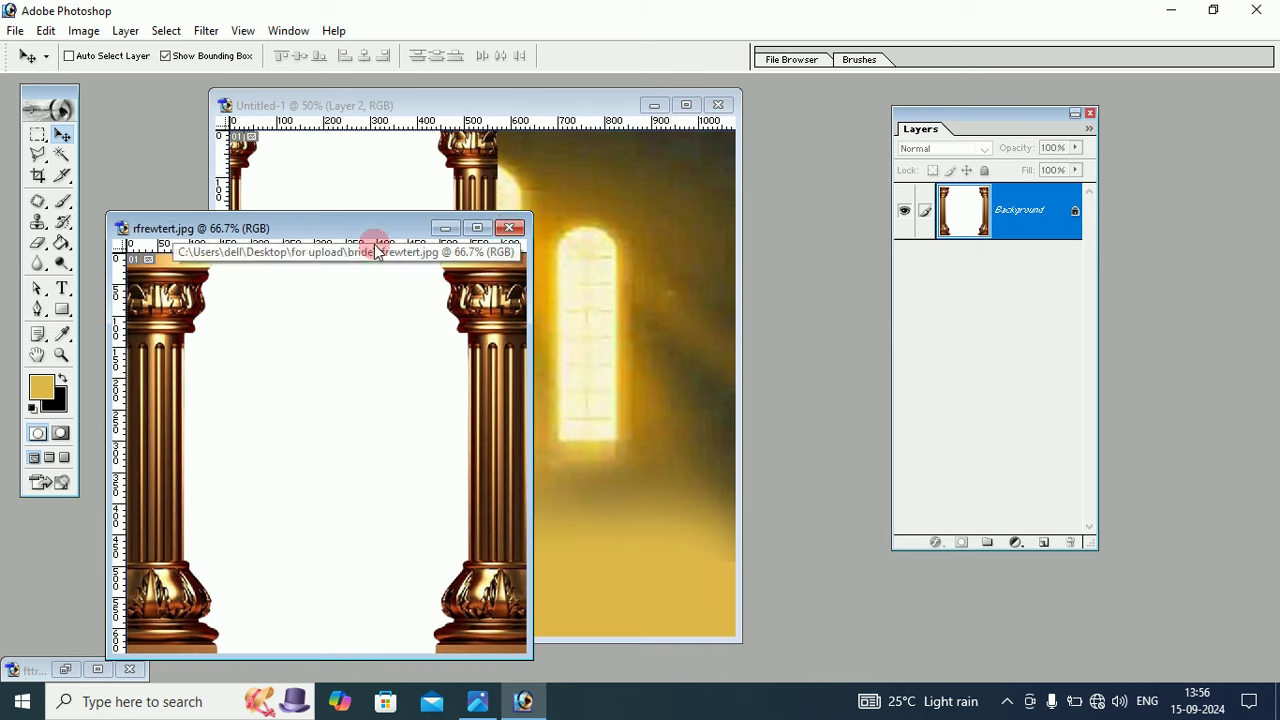
left_click(509, 228)
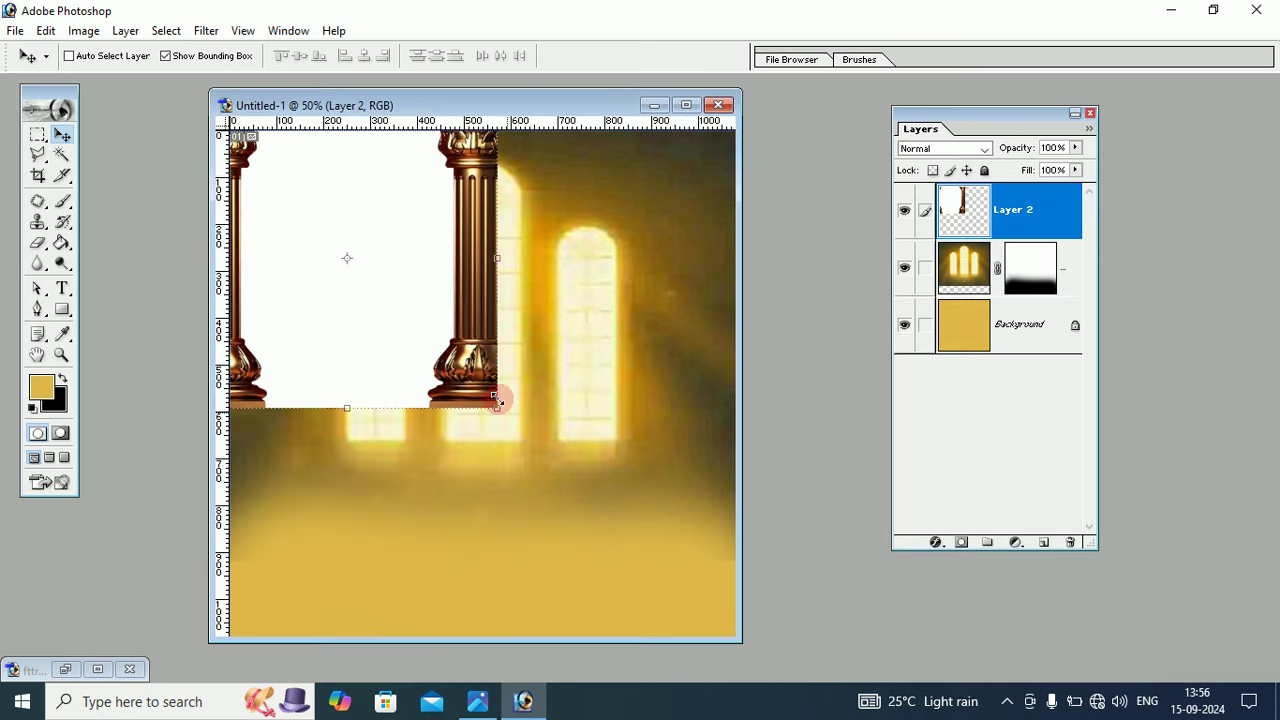
Step: Centre the pillars and clear the white area between them with the Magic Wand
mouse_move(414, 286)
left_mouse_down()
mouse_move(526, 400)
mouse_move(517, 408)
left_mouse_up()
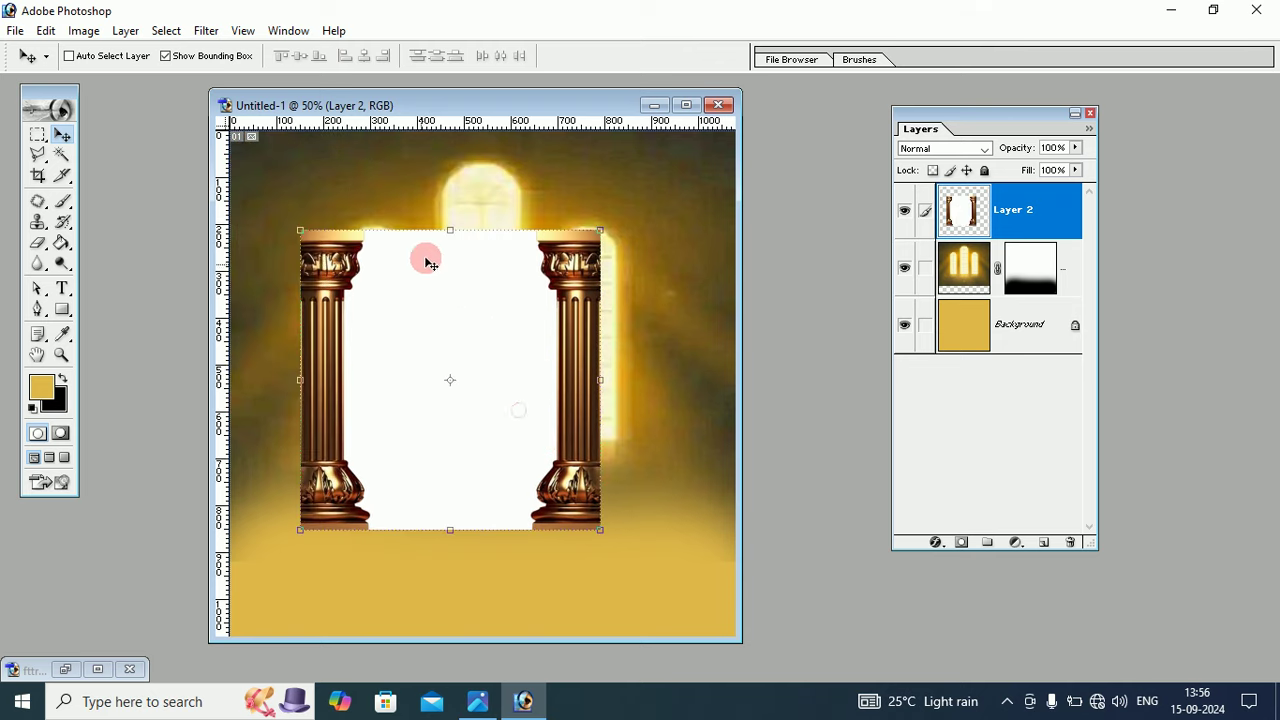
left_click_drag(447, 365, 443, 379)
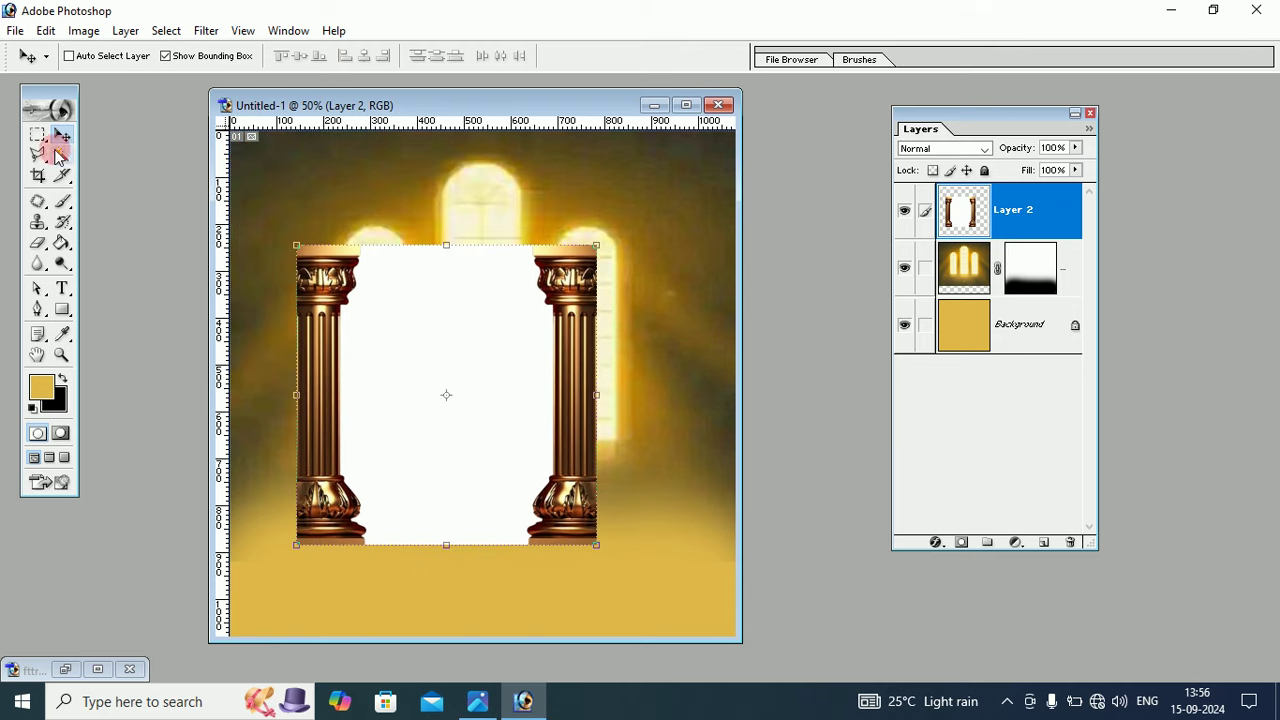
left_click(56, 155)
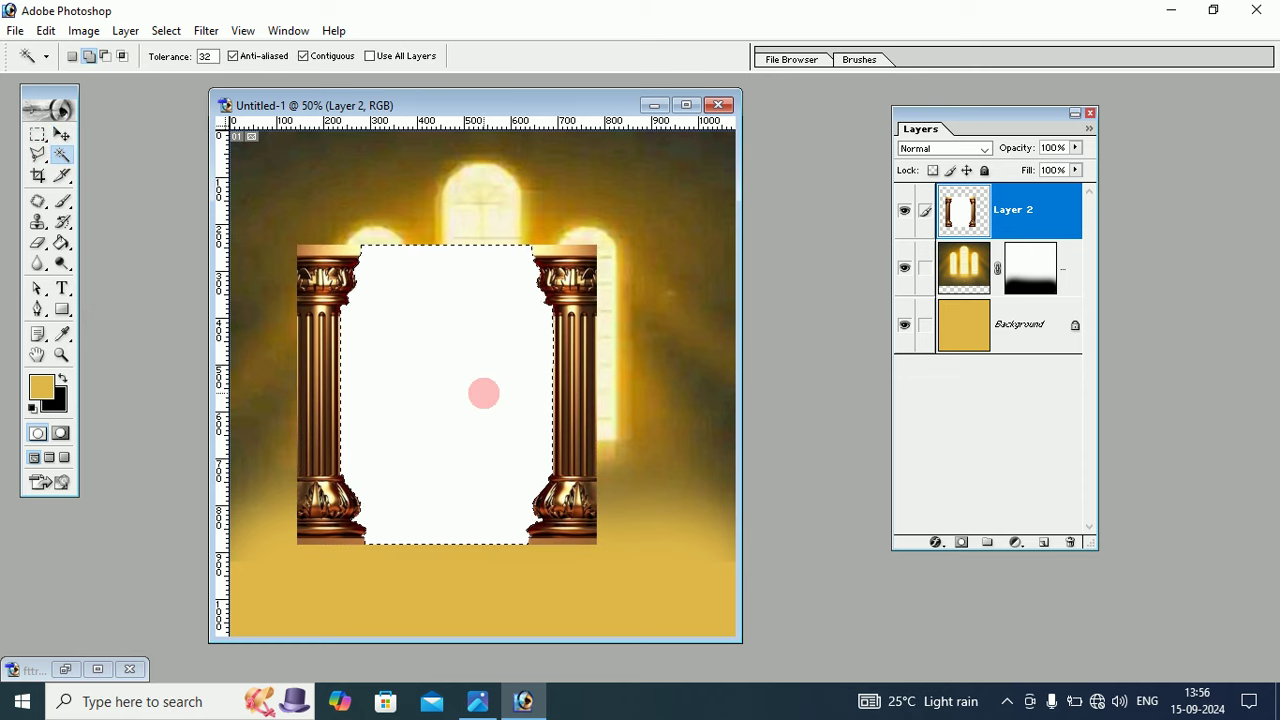
left_click(46, 30)
left_click(78, 254)
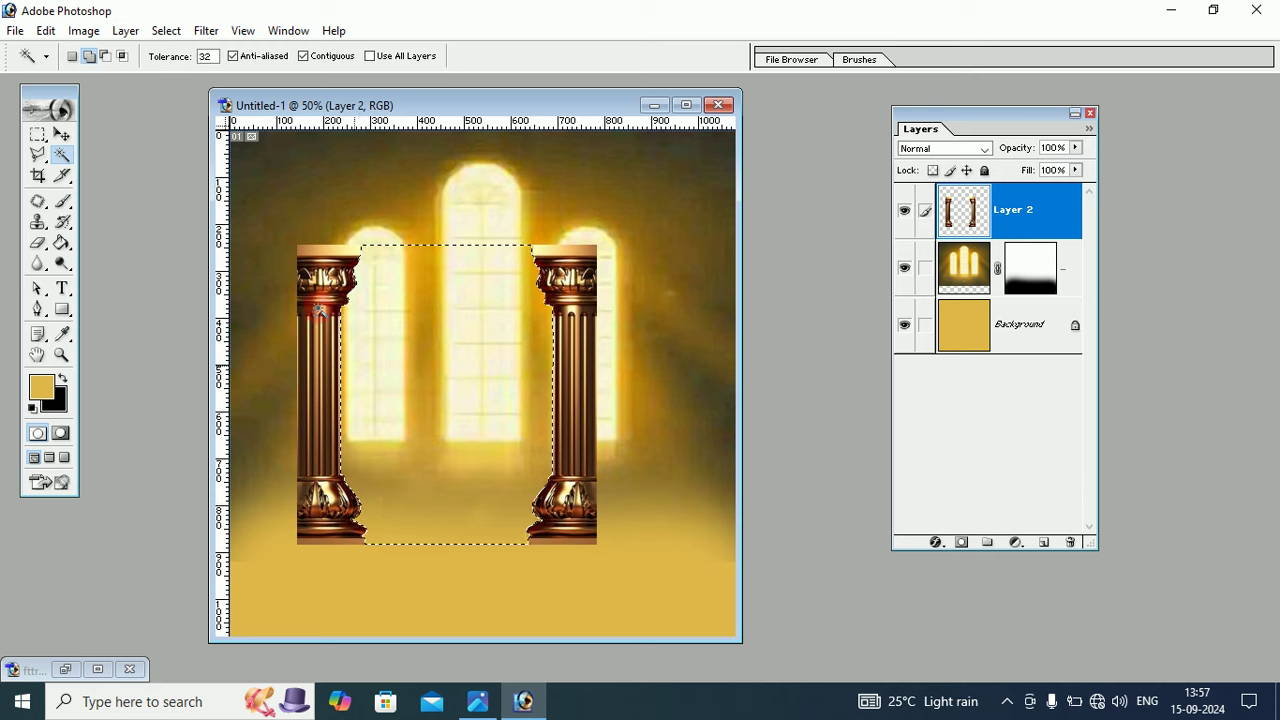
Step: Deselect and move the pillars up and to the left
left_click(166, 31)
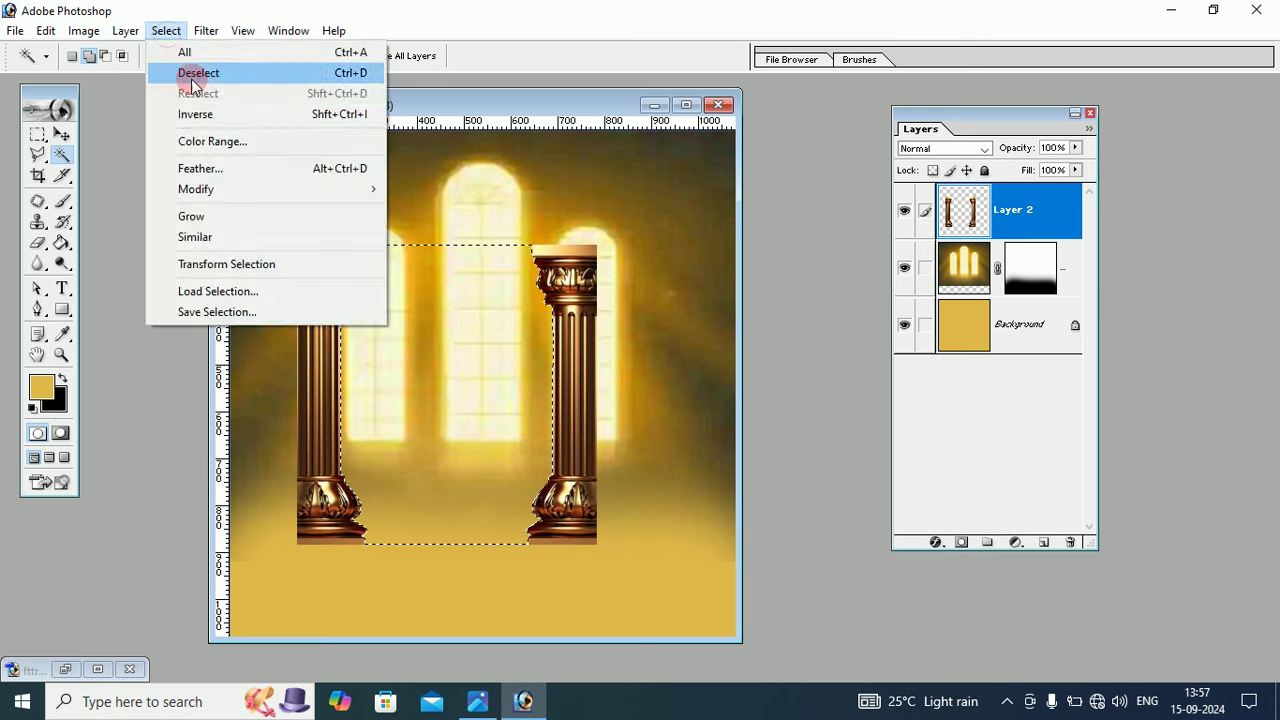
left_click(199, 72)
key("v")
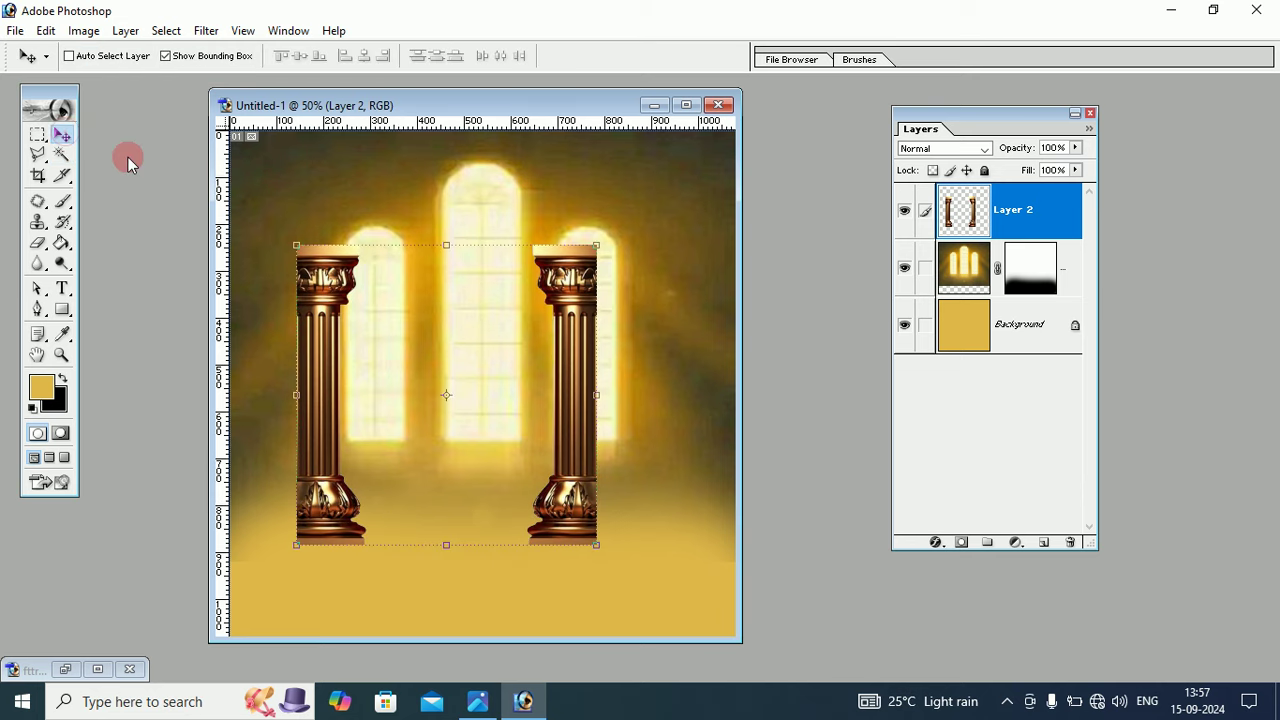
mouse_move(585, 395)
left_mouse_down()
mouse_move(500, 275)
mouse_move(518, 270)
left_mouse_up()
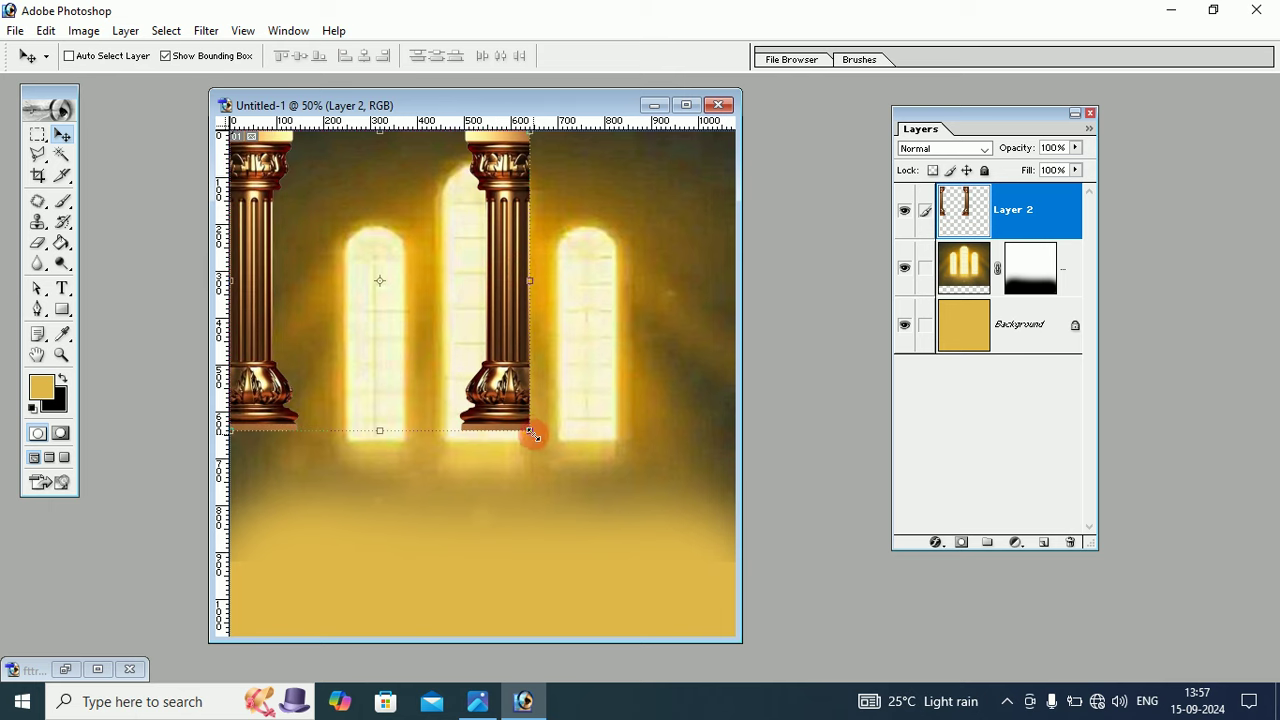
Step: Scale the pillars to about 170% so they stand full height at both edges
left_click_drag(530, 432, 748, 635)
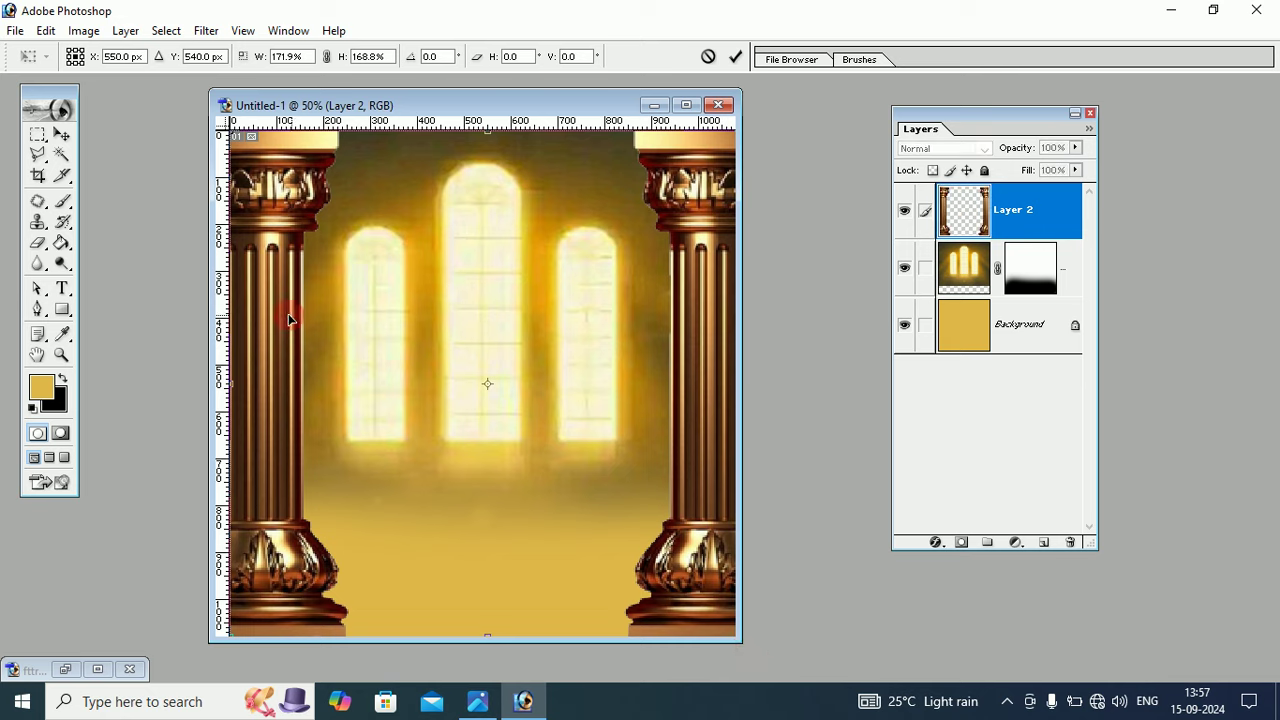
left_click(61, 134)
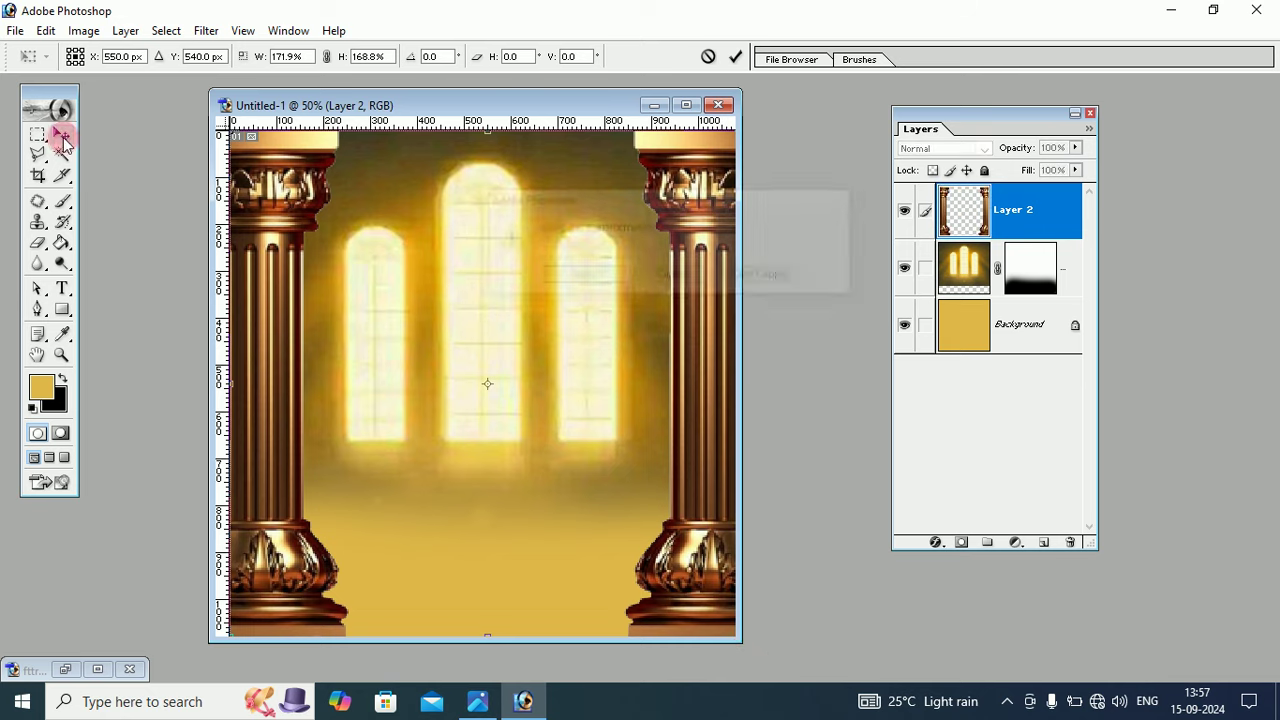
left_click(565, 284)
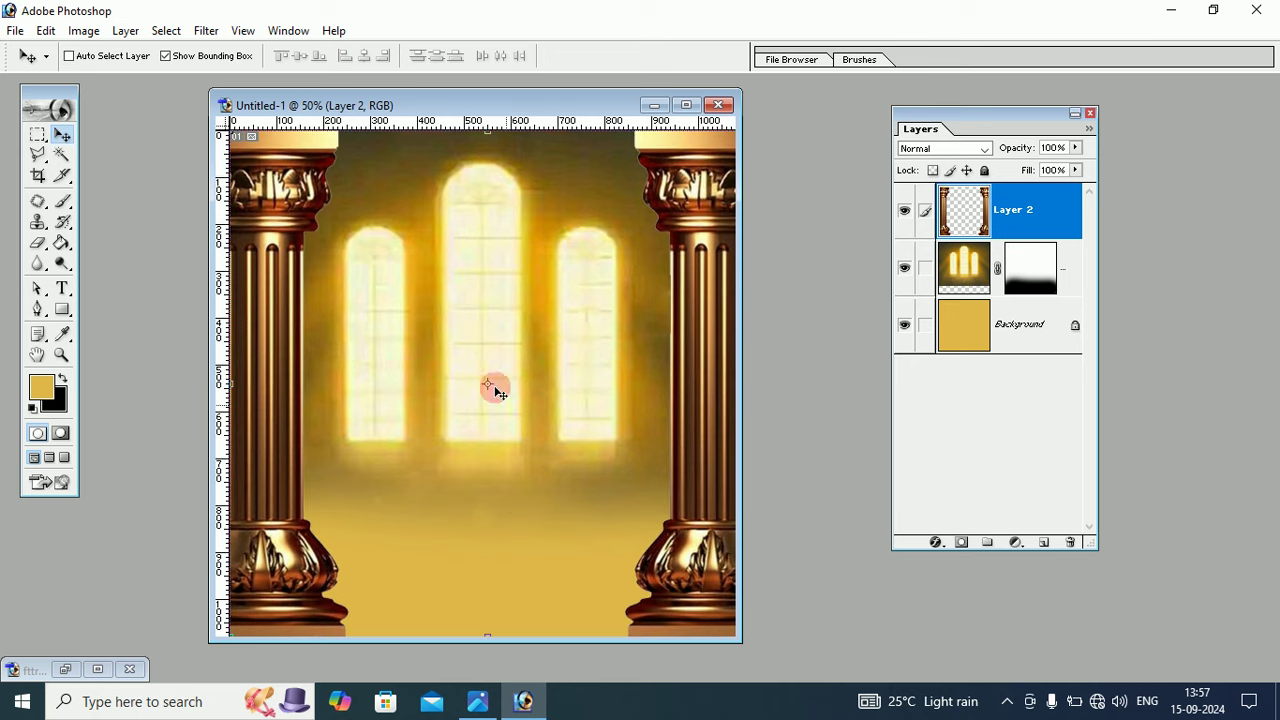
Step: Bring the dftrytrtyrty sparks image into the poster as Layer 3 and close the source
left_click(15, 30)
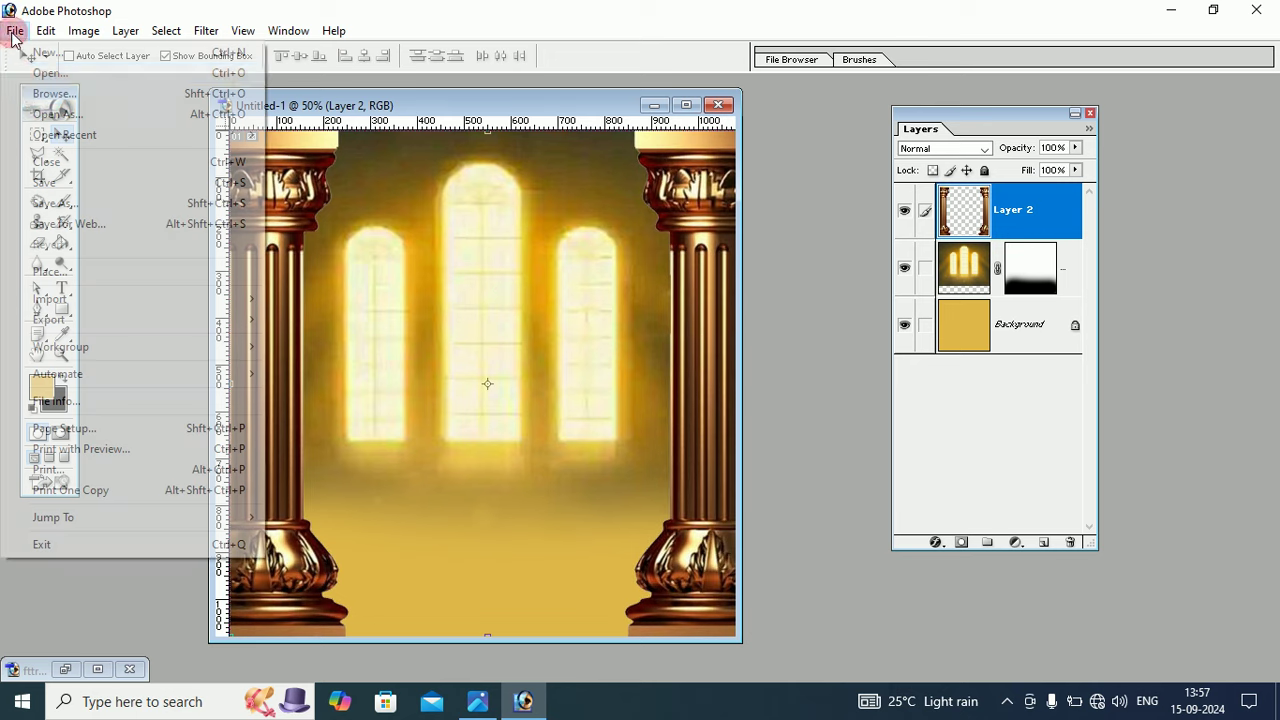
left_click(20, 76)
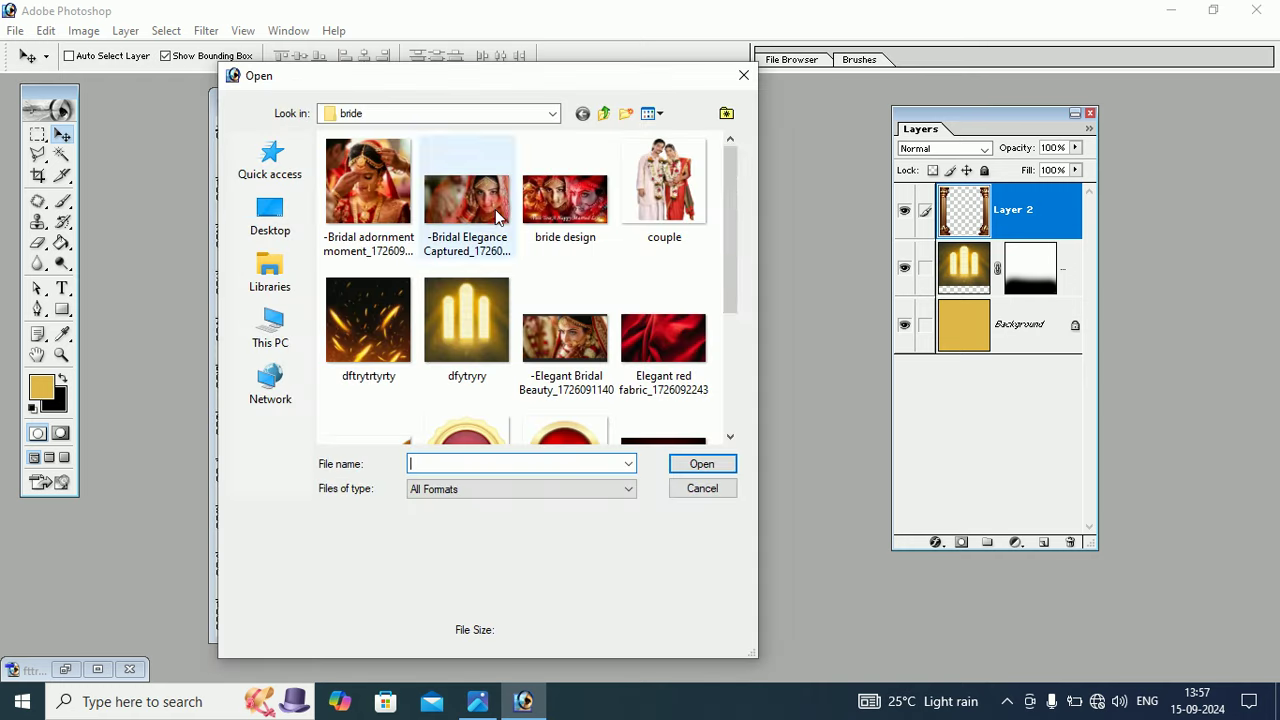
mouse_move(729, 161)
left_mouse_down()
mouse_move(725, 321)
mouse_move(725, 224)
left_mouse_up()
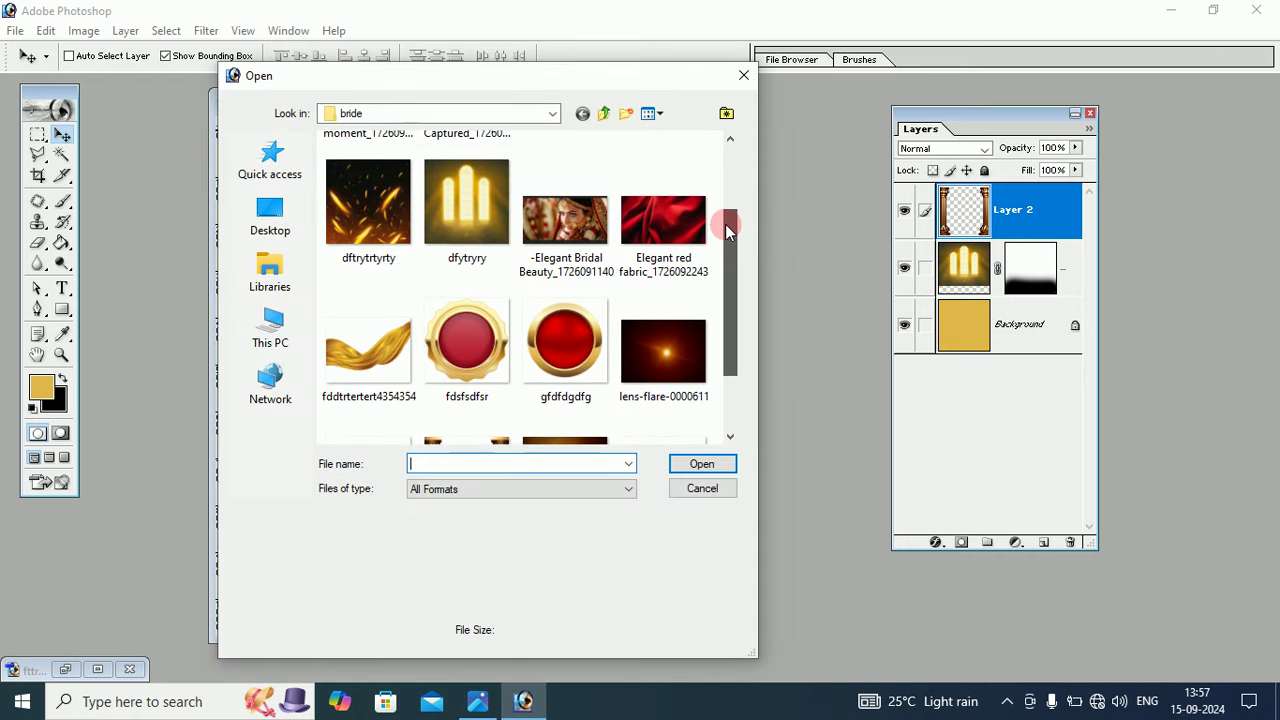
left_click(369, 233)
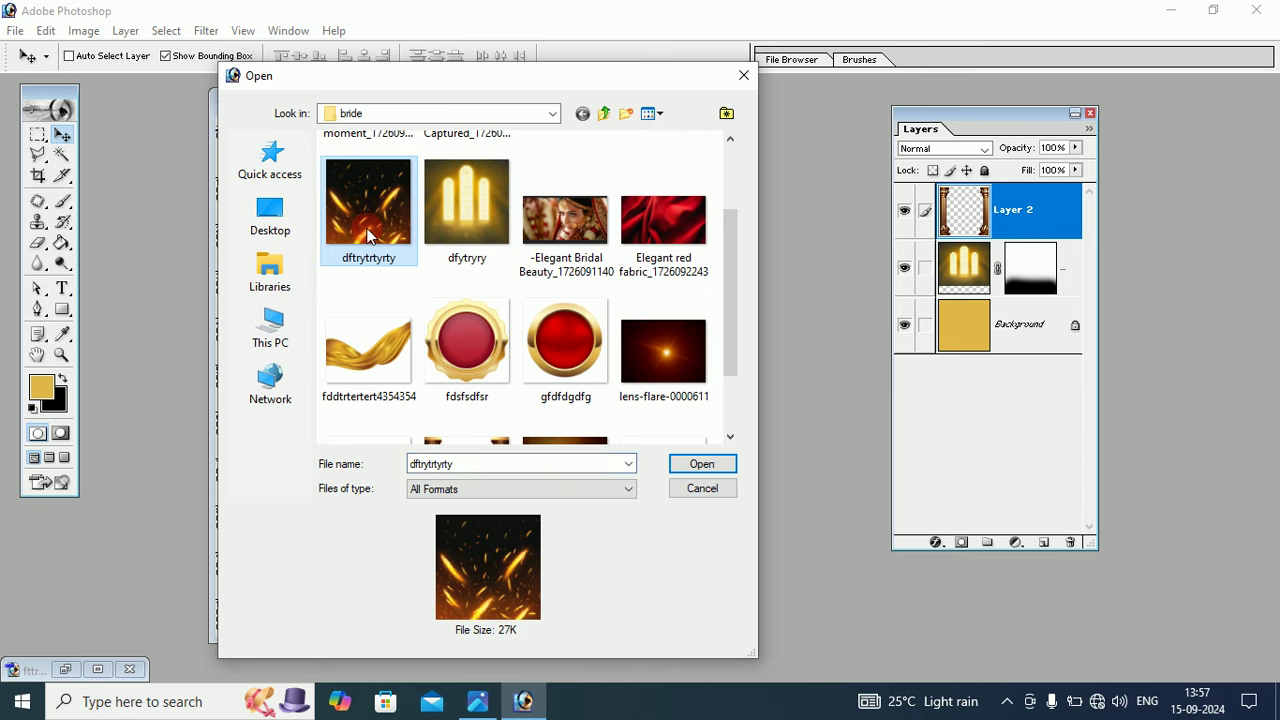
left_click(700, 463)
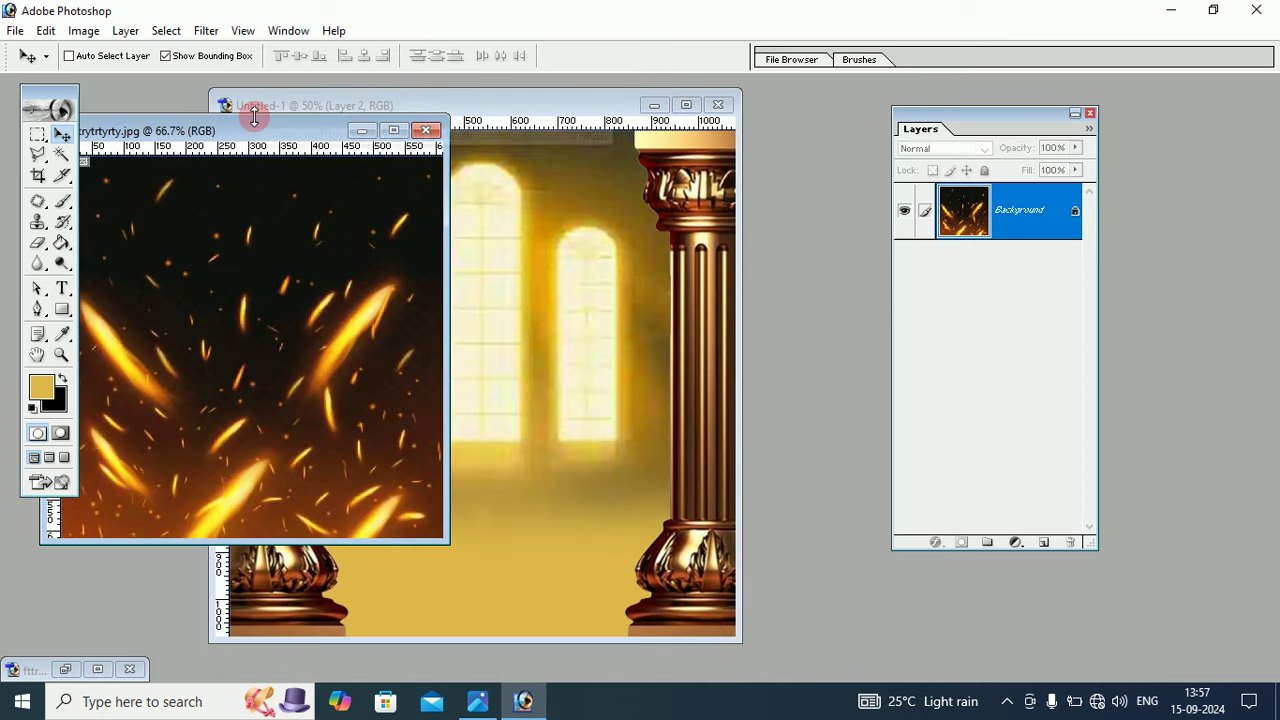
left_click_drag(255, 130, 155, 190)
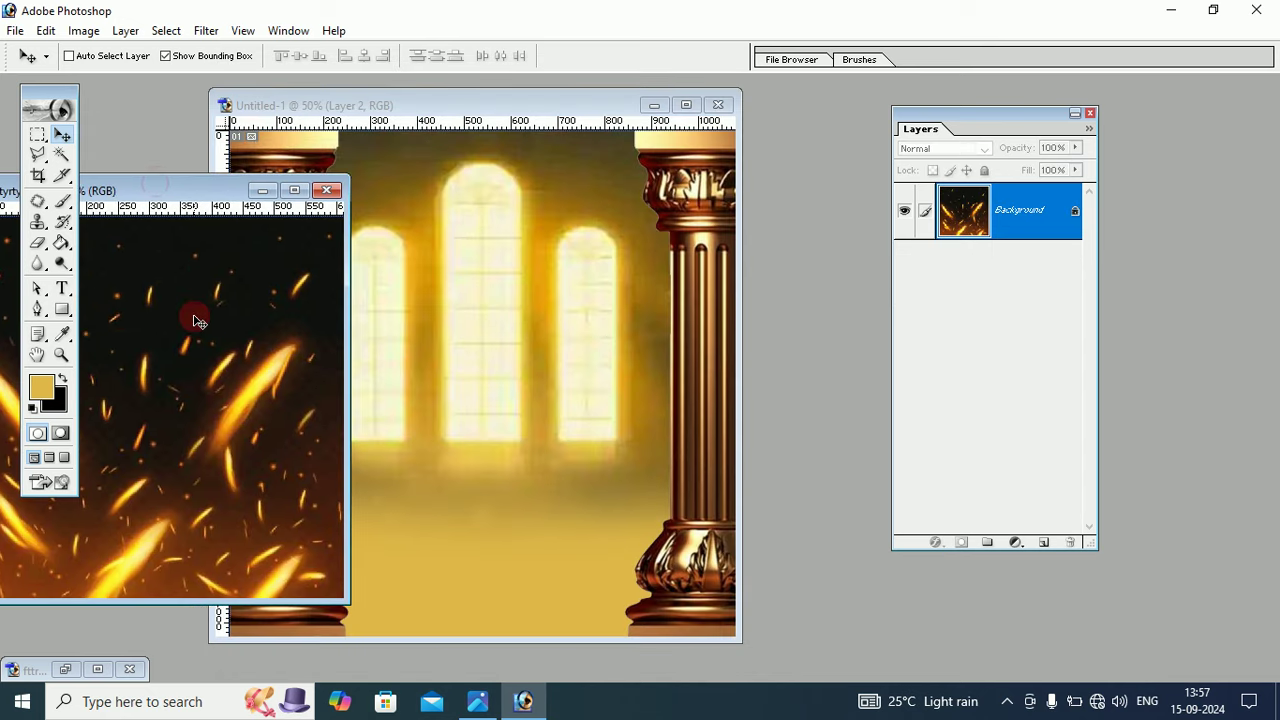
mouse_move(194, 320)
left_mouse_down()
mouse_move(372, 227)
mouse_move(393, 202)
left_mouse_up()
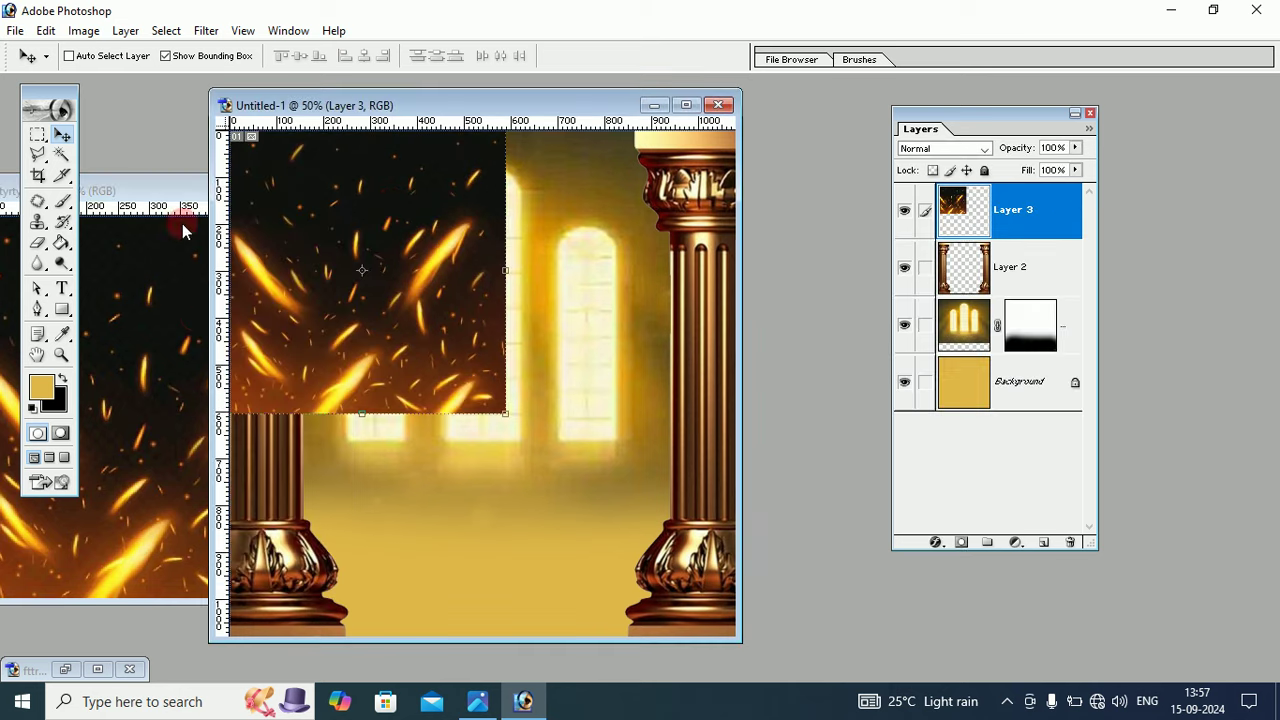
left_click(155, 185)
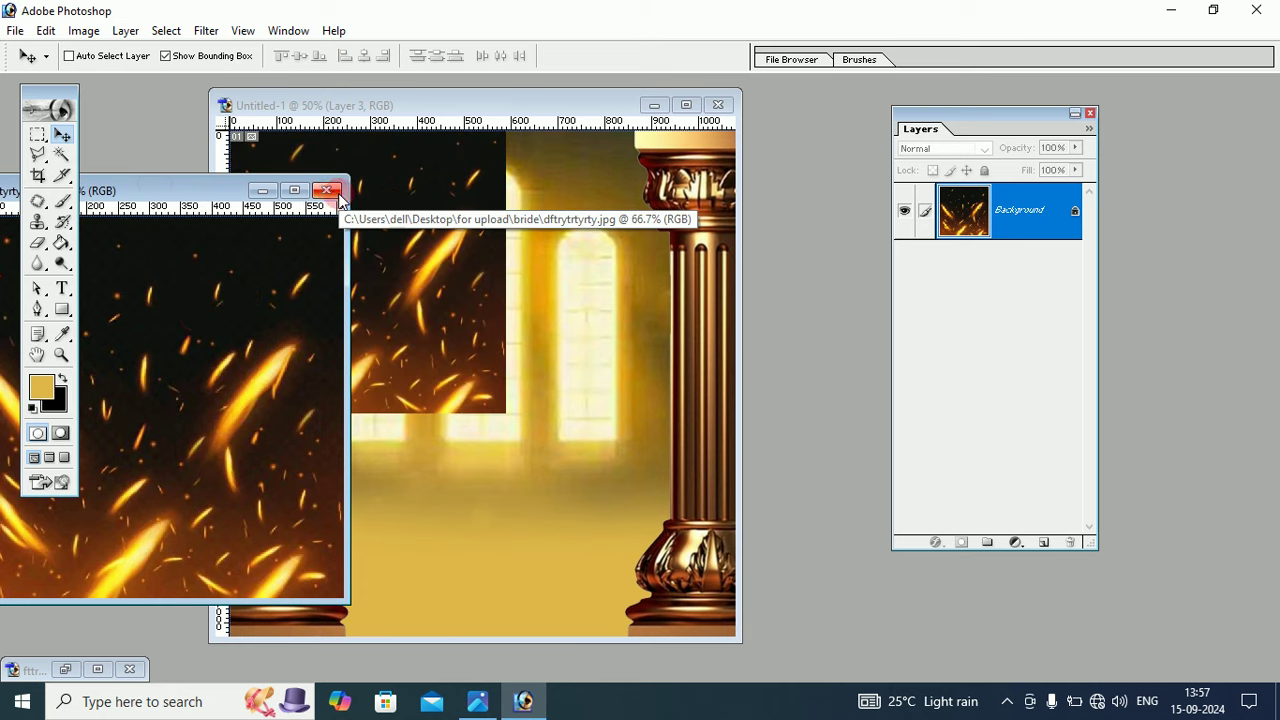
left_click(333, 195)
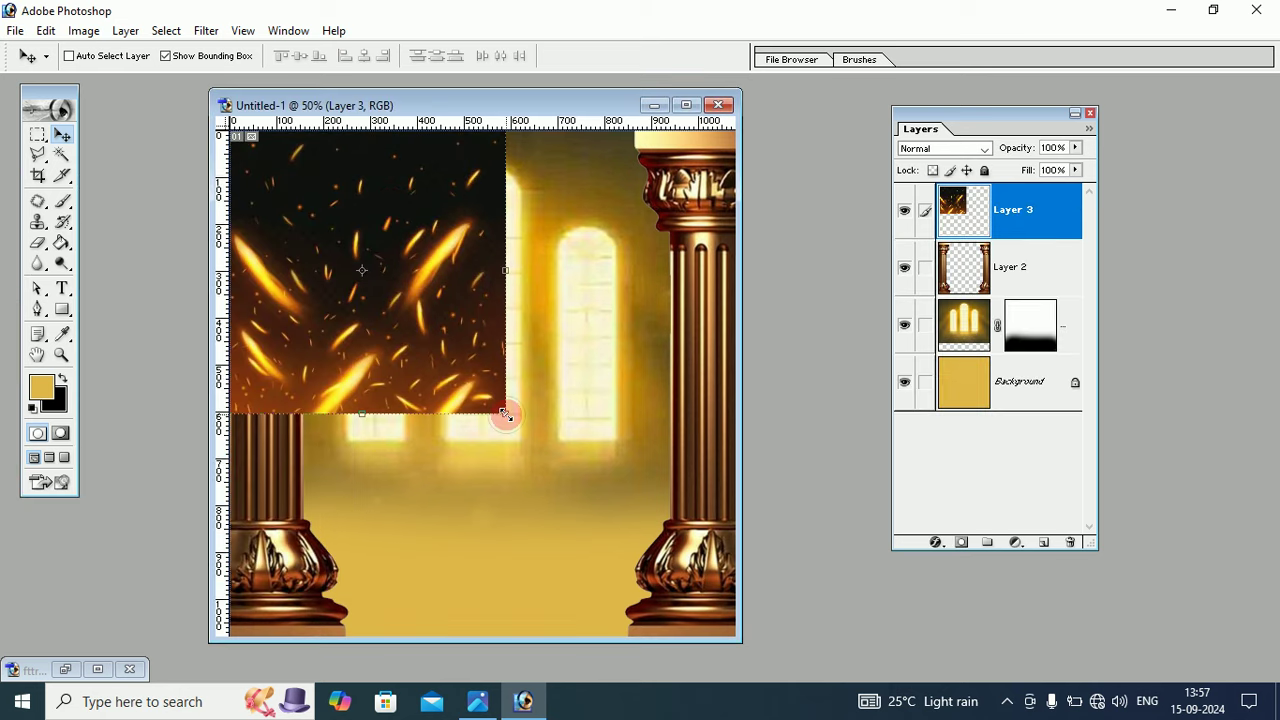
Step: Stretch the sparks layer about 180% to fill the canvas and apply
left_click_drag(505, 413, 739, 645)
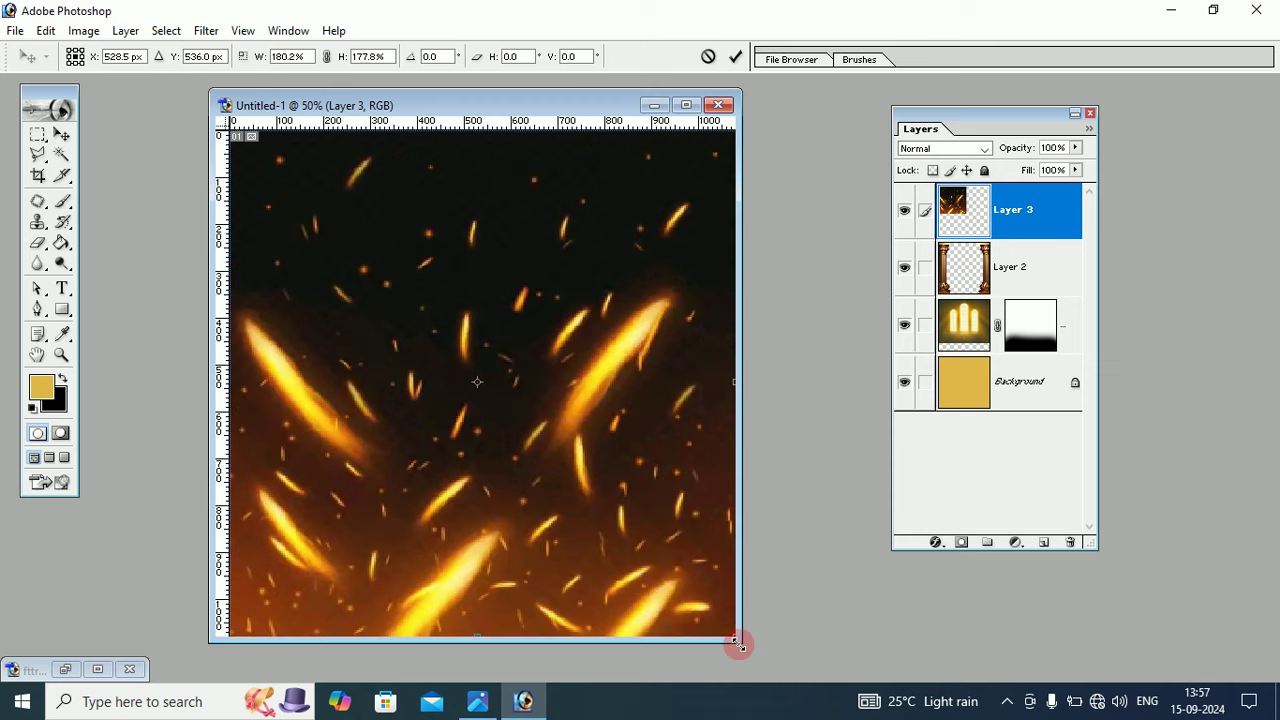
left_click(61, 134)
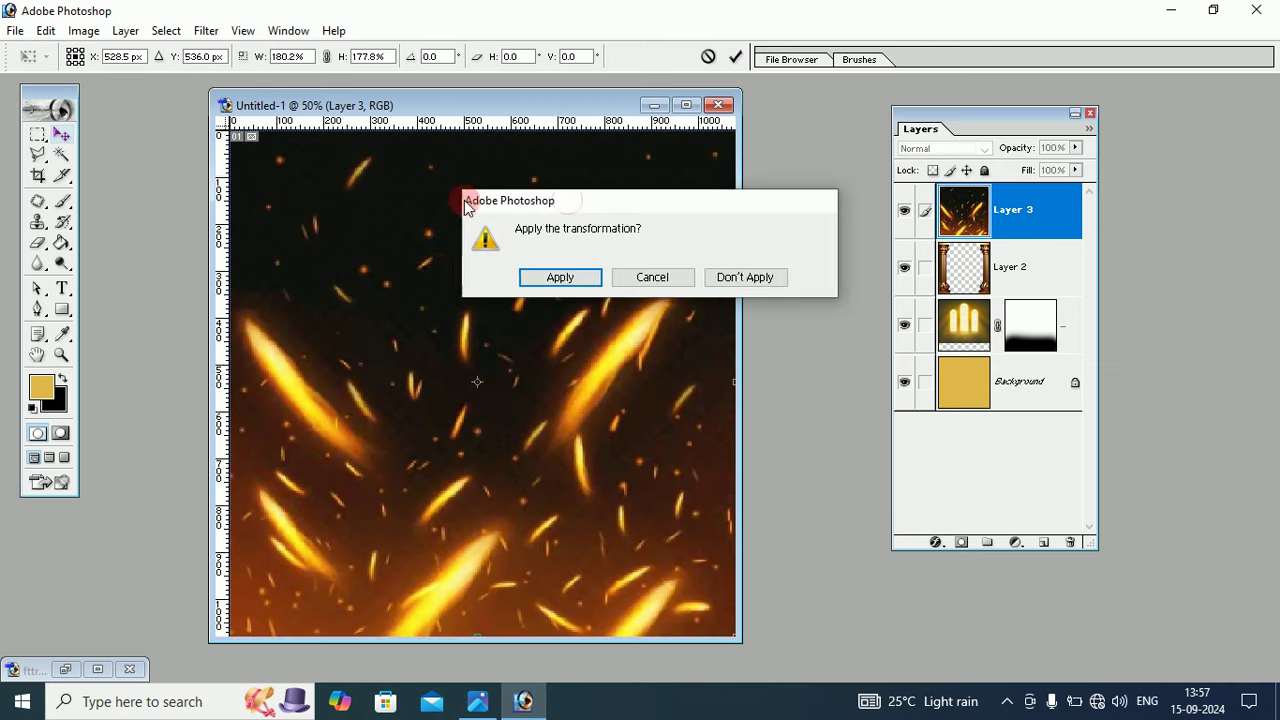
left_click_drag(560, 199, 333, 200)
left_click(350, 279)
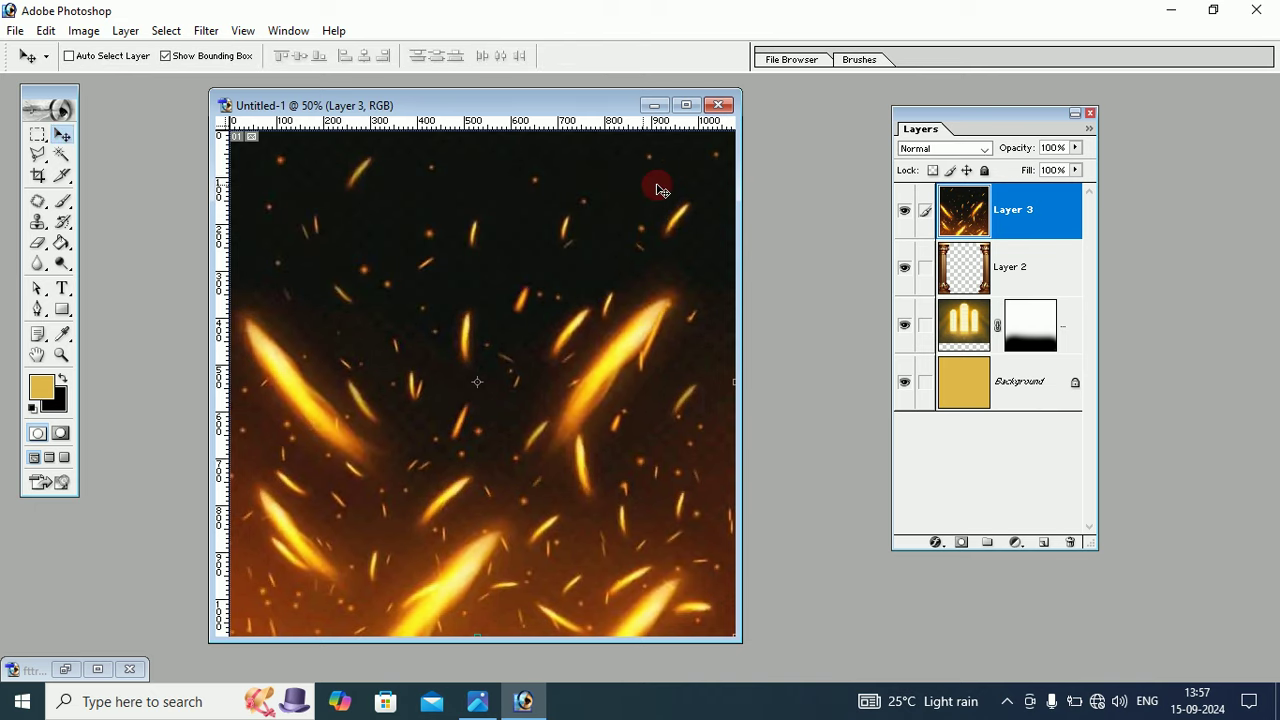
Step: Set the sparks Layer 3 blend mode to Screen
left_click_drag(921, 118, 799, 117)
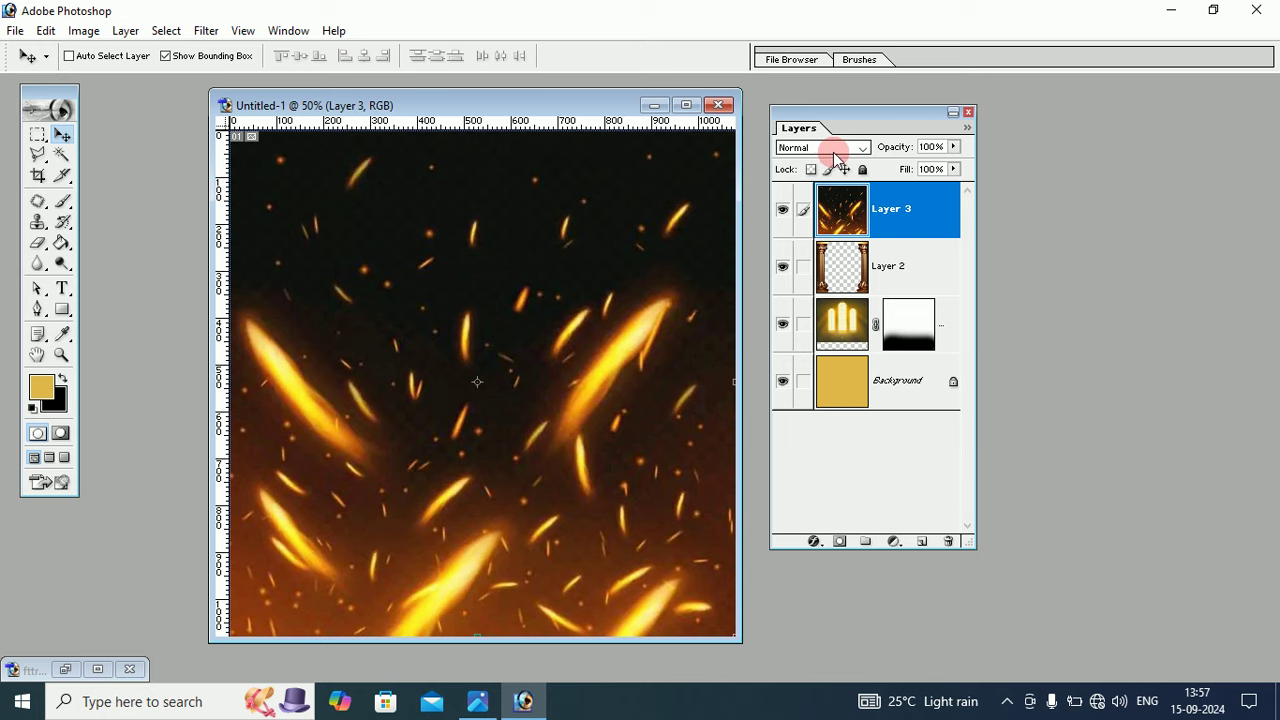
left_click(862, 148)
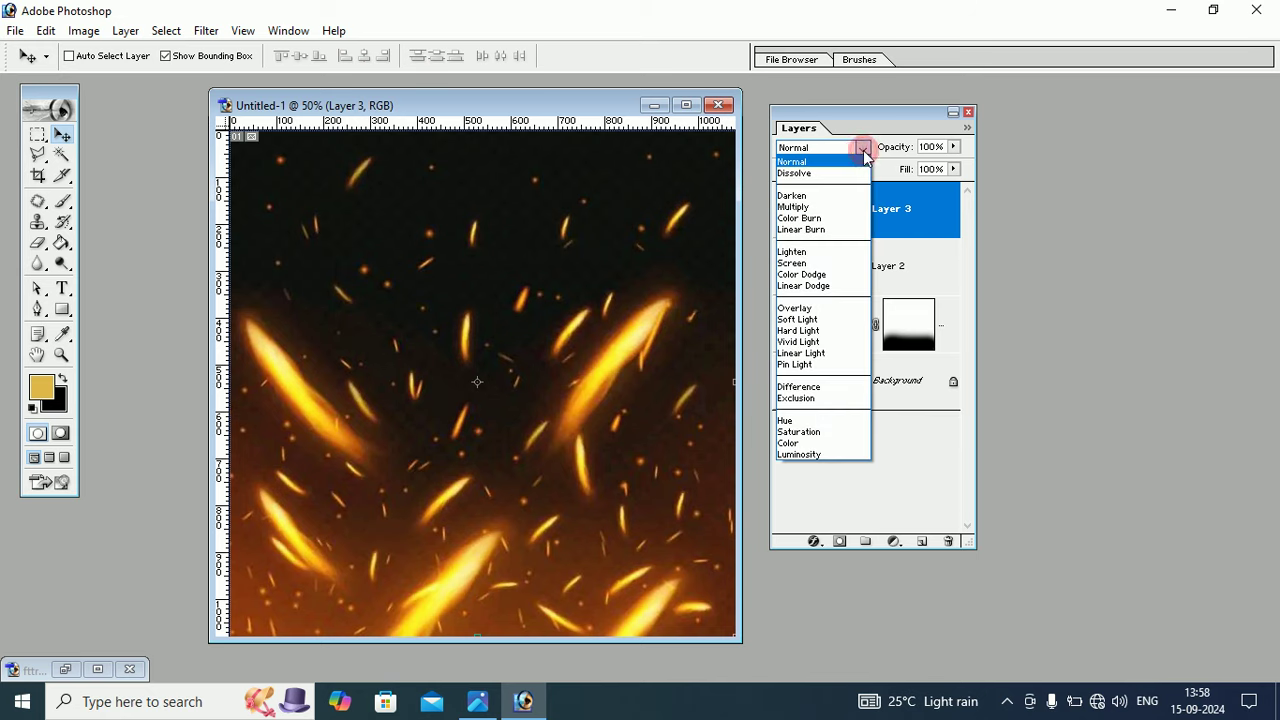
left_click(812, 263)
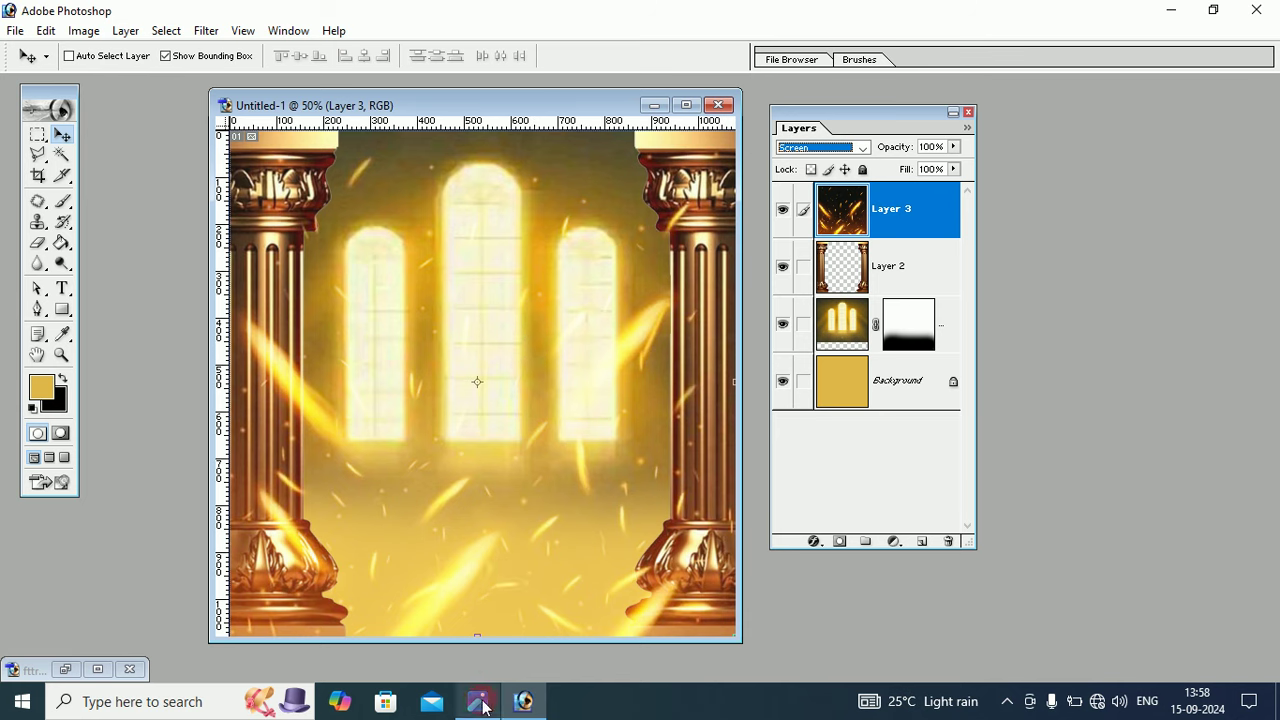
Step: Briefly restore fttrytr.psd for comparison, then minimize it again
left_click(65, 669)
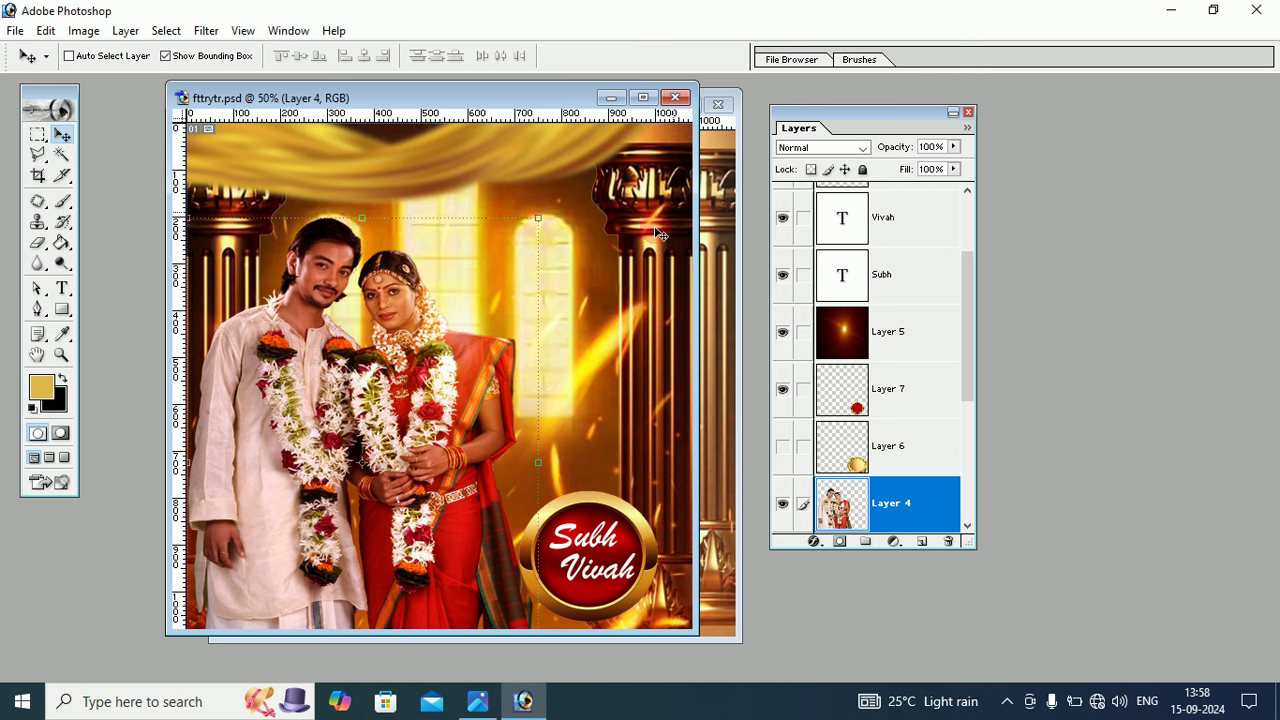
left_click(606, 98)
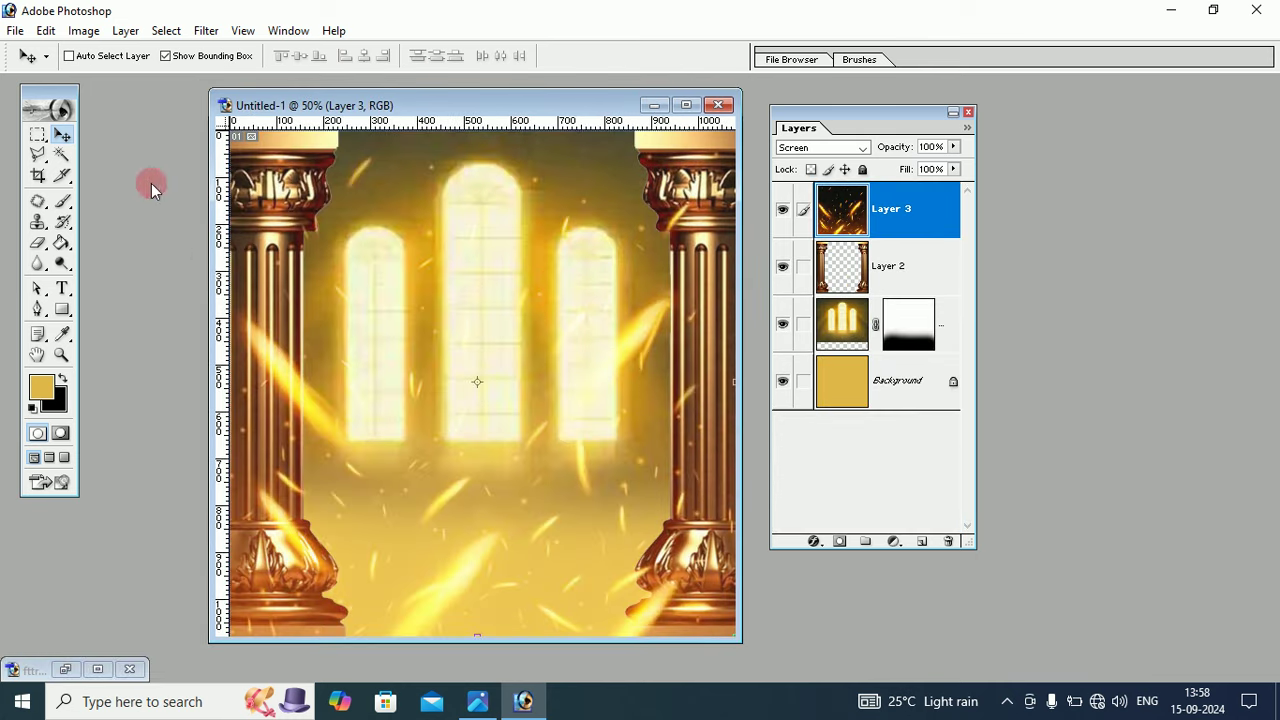
left_click(15, 30)
Step: Open couple.png from the bride folder and move its window beside the poster
left_click(48, 73)
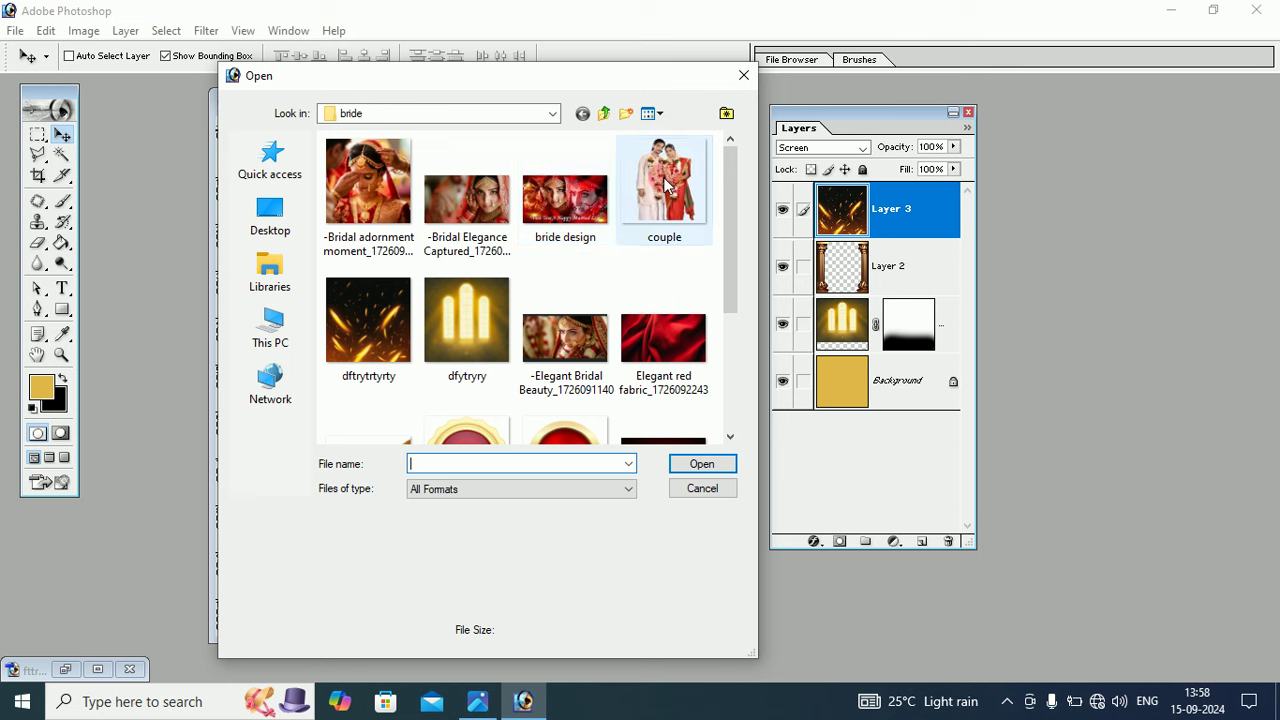
left_click(666, 185)
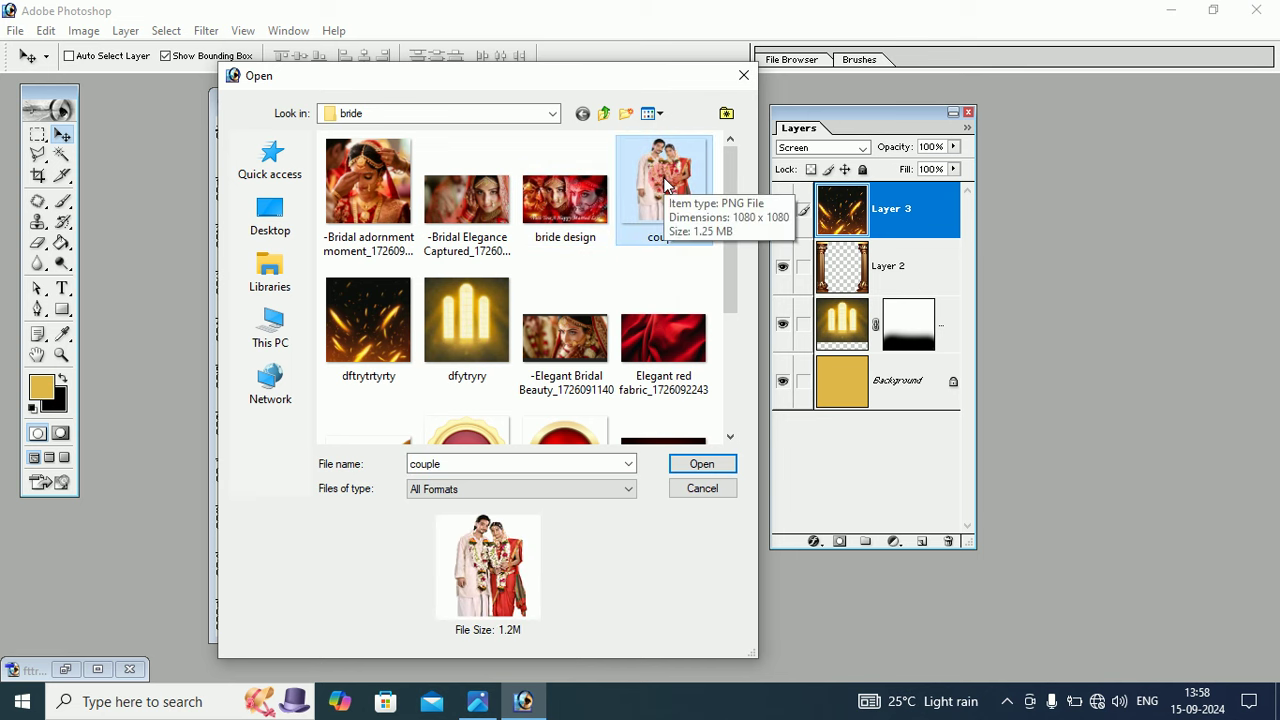
left_click(697, 466)
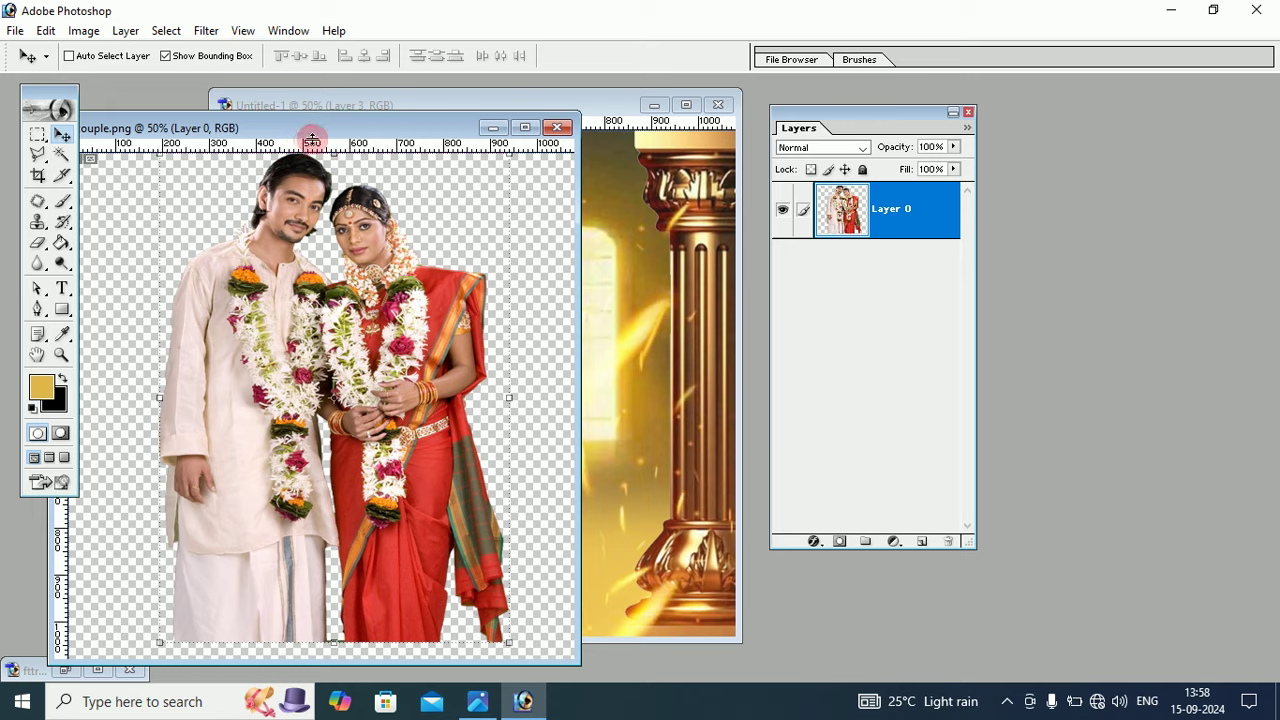
left_click_drag(328, 138, 154, 146)
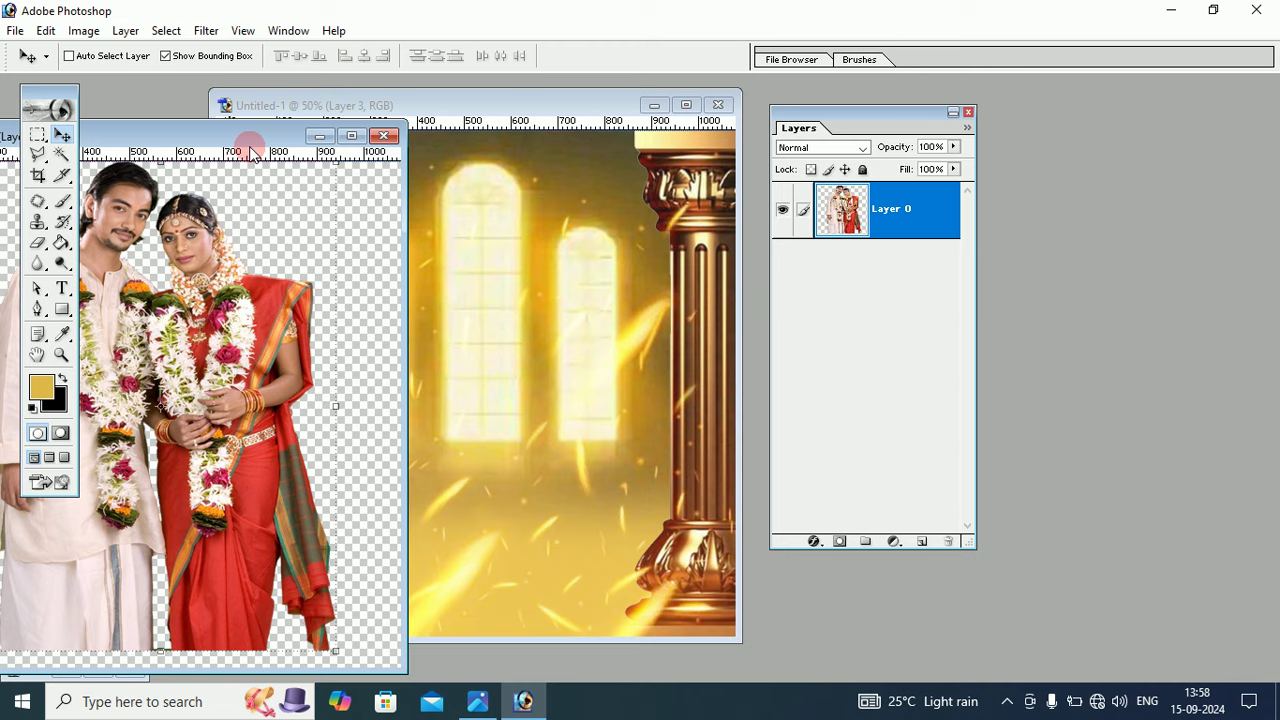
Step: Drag the cut-out couple from couple.png into the poster as a new layer
left_click_drag(250, 140, 333, 141)
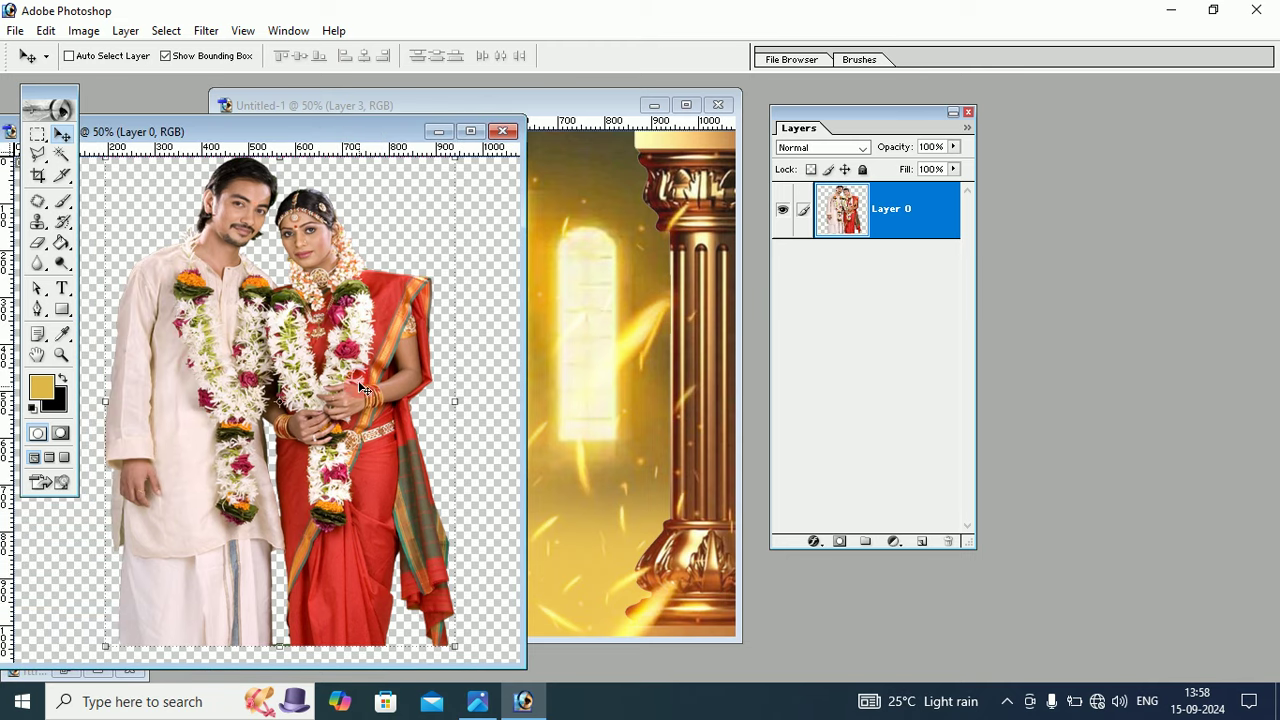
left_click(262, 148)
left_click_drag(266, 133, 178, 155)
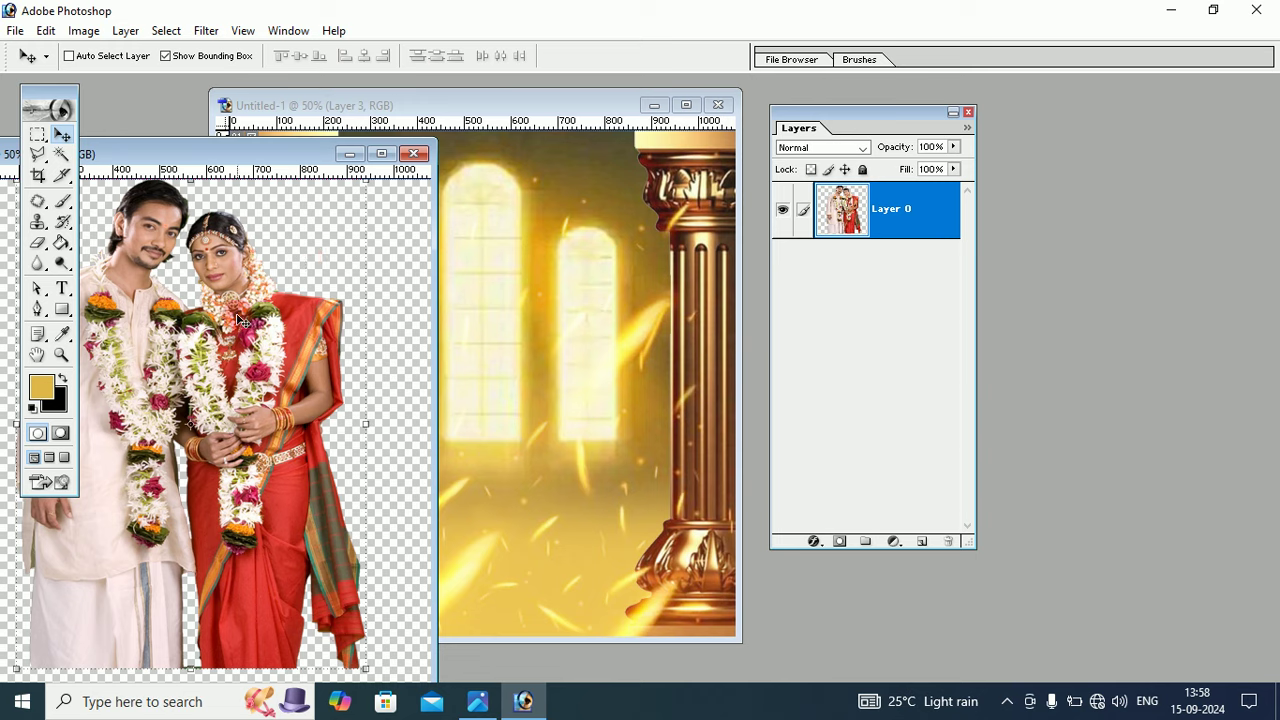
left_click_drag(240, 313, 488, 309)
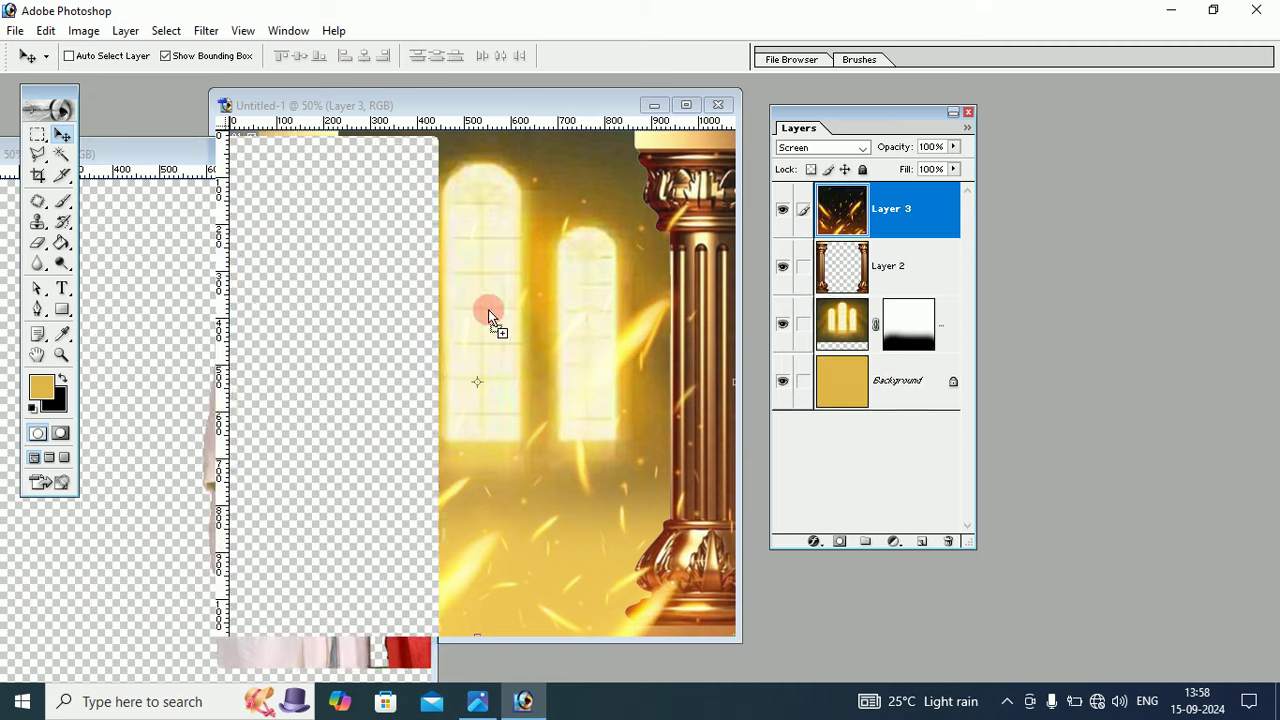
Step: Close the couple.png document and nudge the couple slightly left on the poster
left_click(74, 137)
left_click(105, 148)
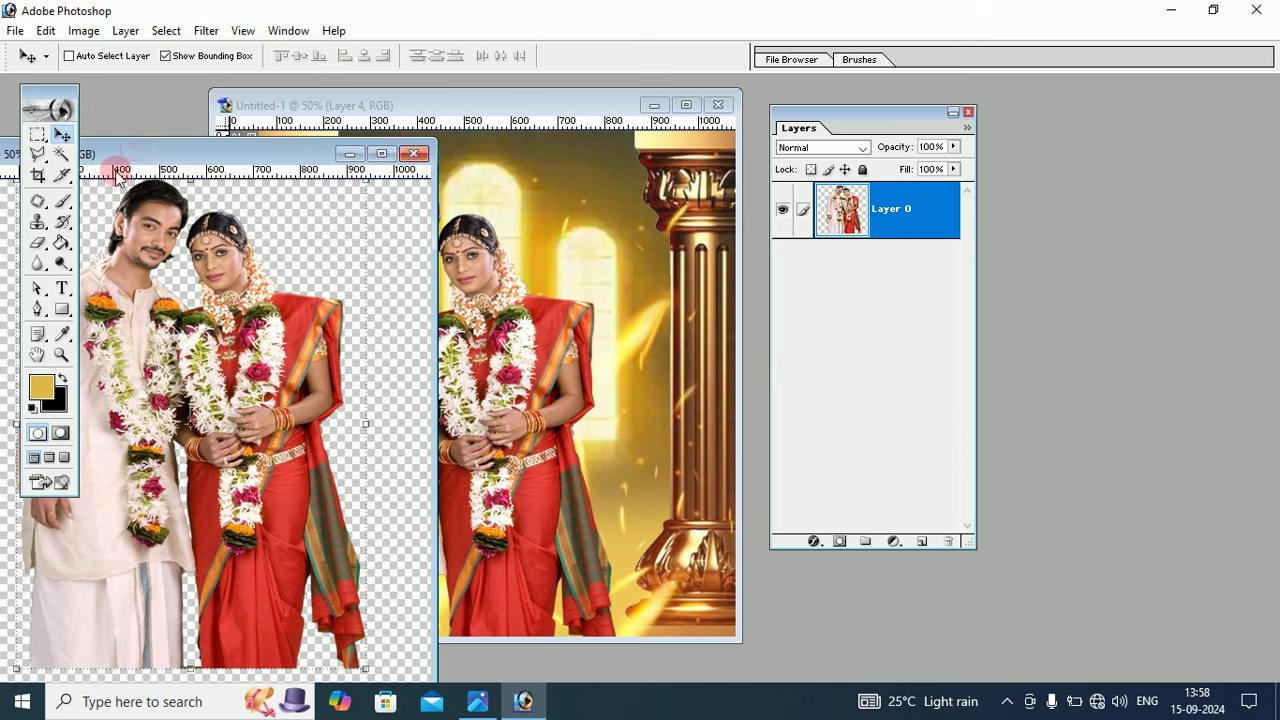
left_click(414, 155)
left_click_drag(455, 300, 437, 292)
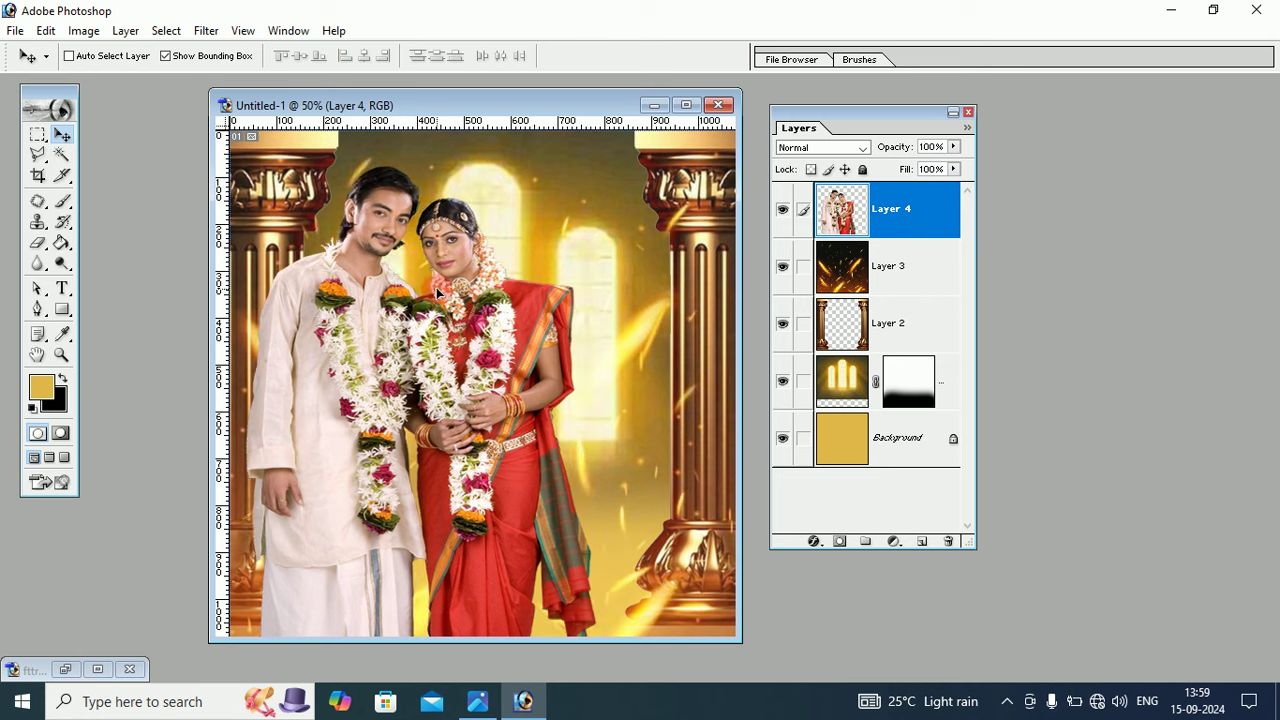
Step: Scale the couple down and place them lower-left between the pillars, applying the transform
left_click(574, 205)
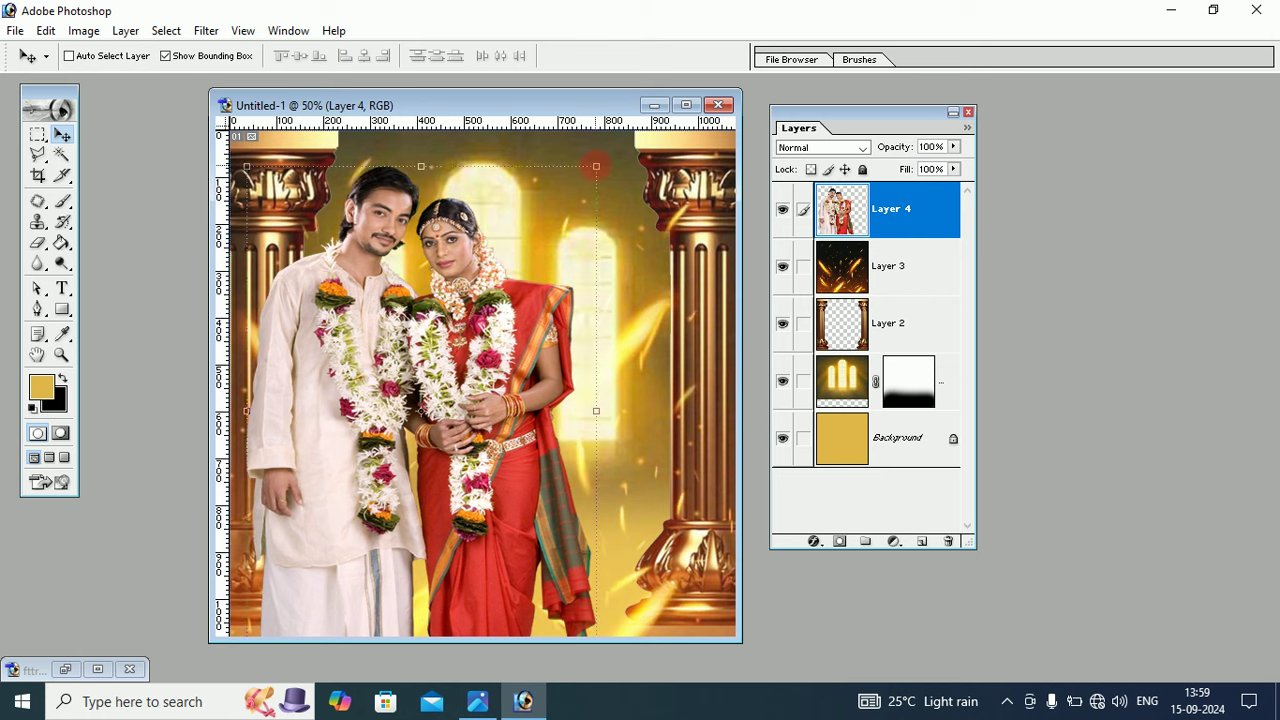
left_click_drag(596, 166, 533, 245)
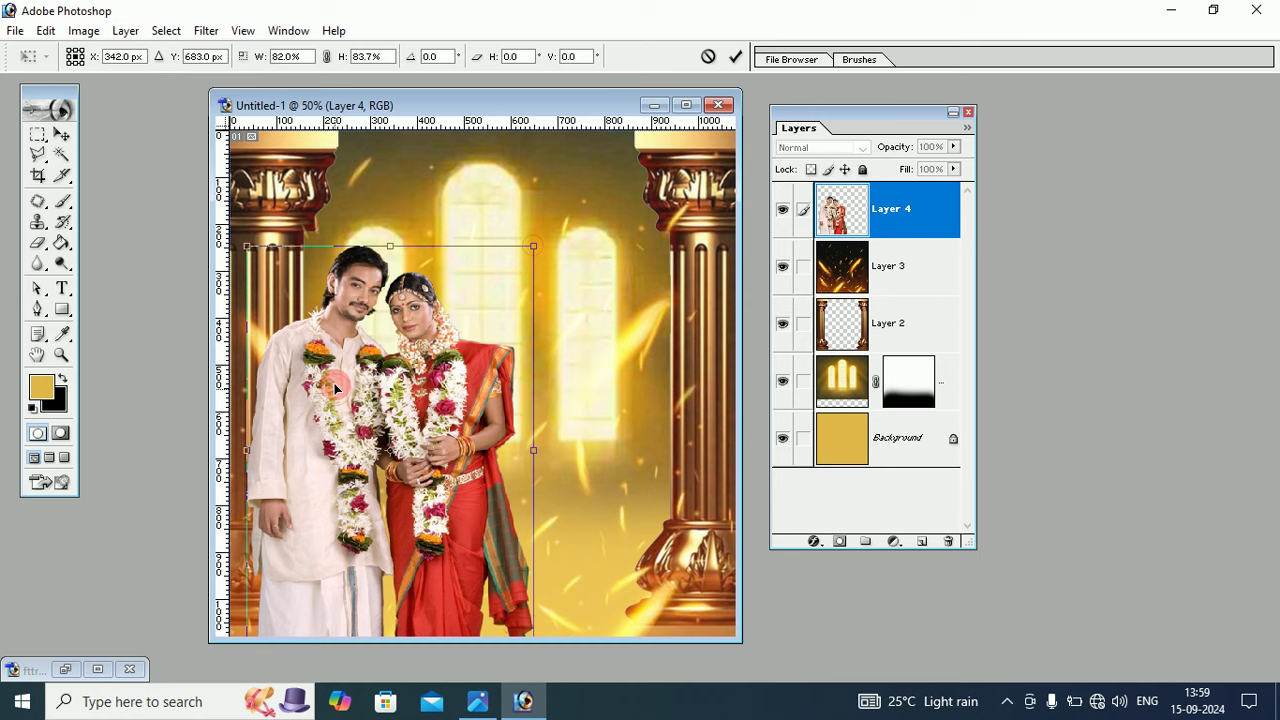
left_click_drag(335, 388, 322, 373)
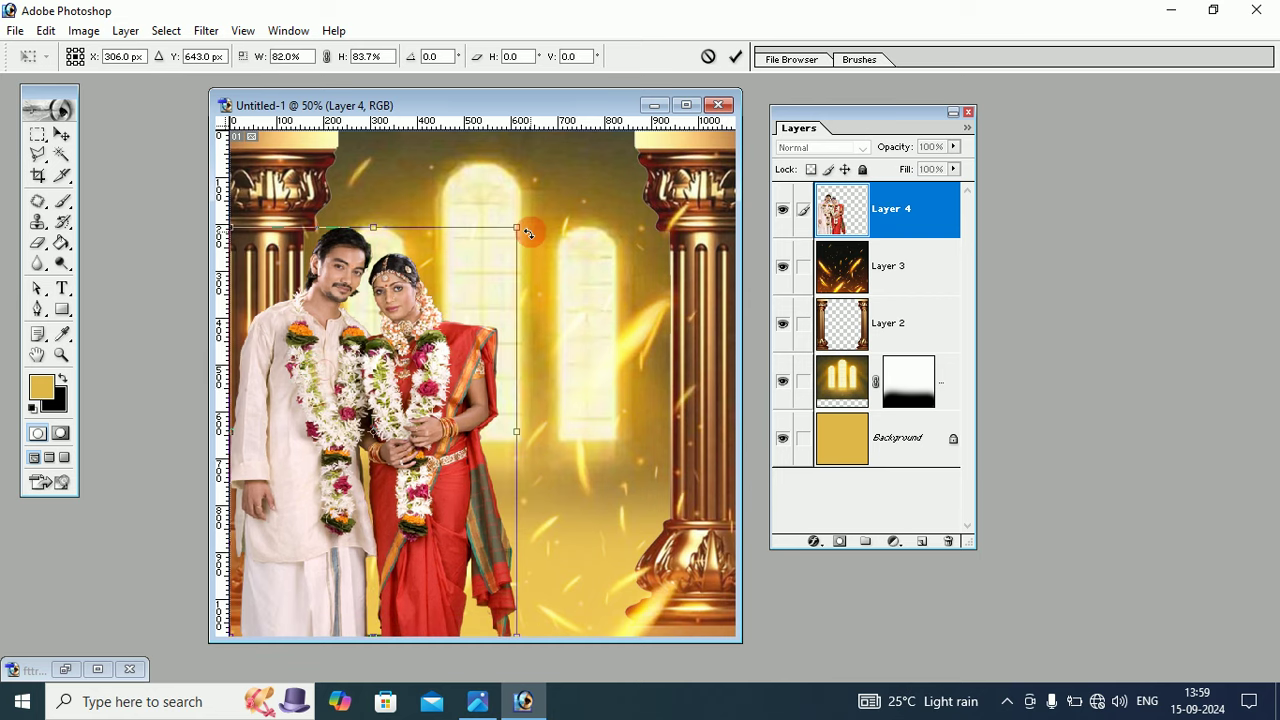
left_click_drag(517, 229, 537, 222)
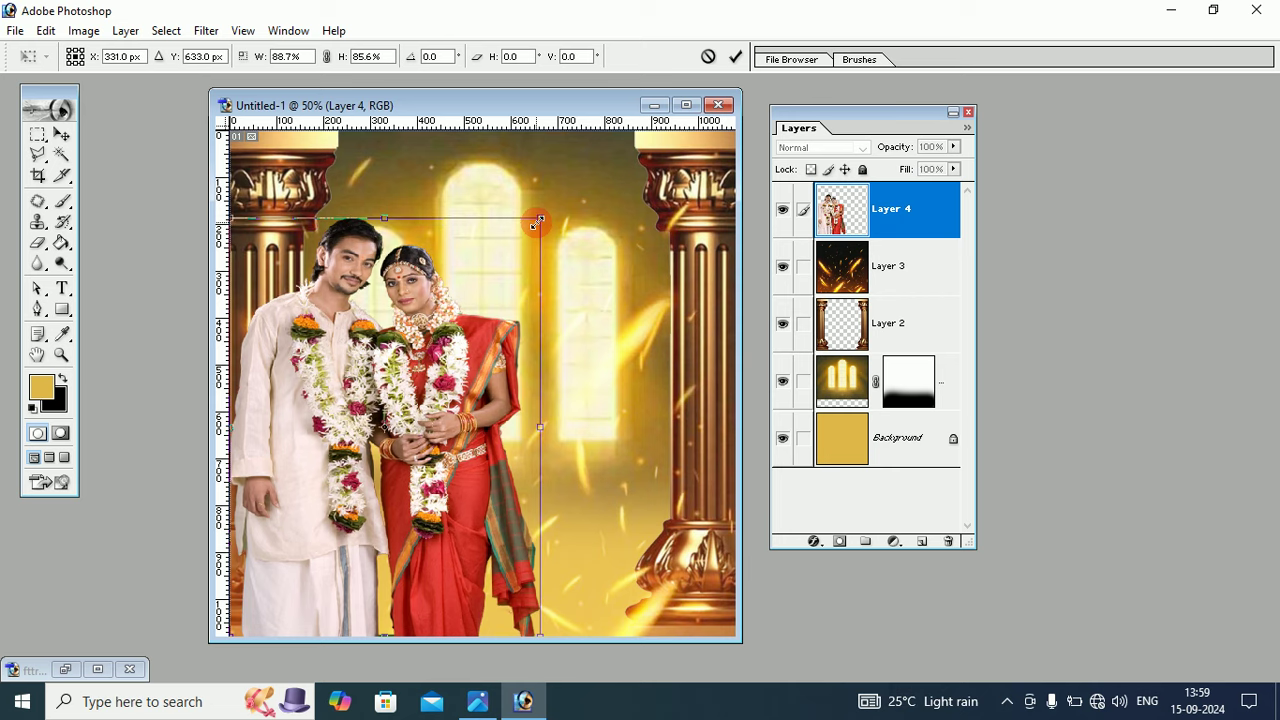
left_click(61, 134)
left_click(381, 277)
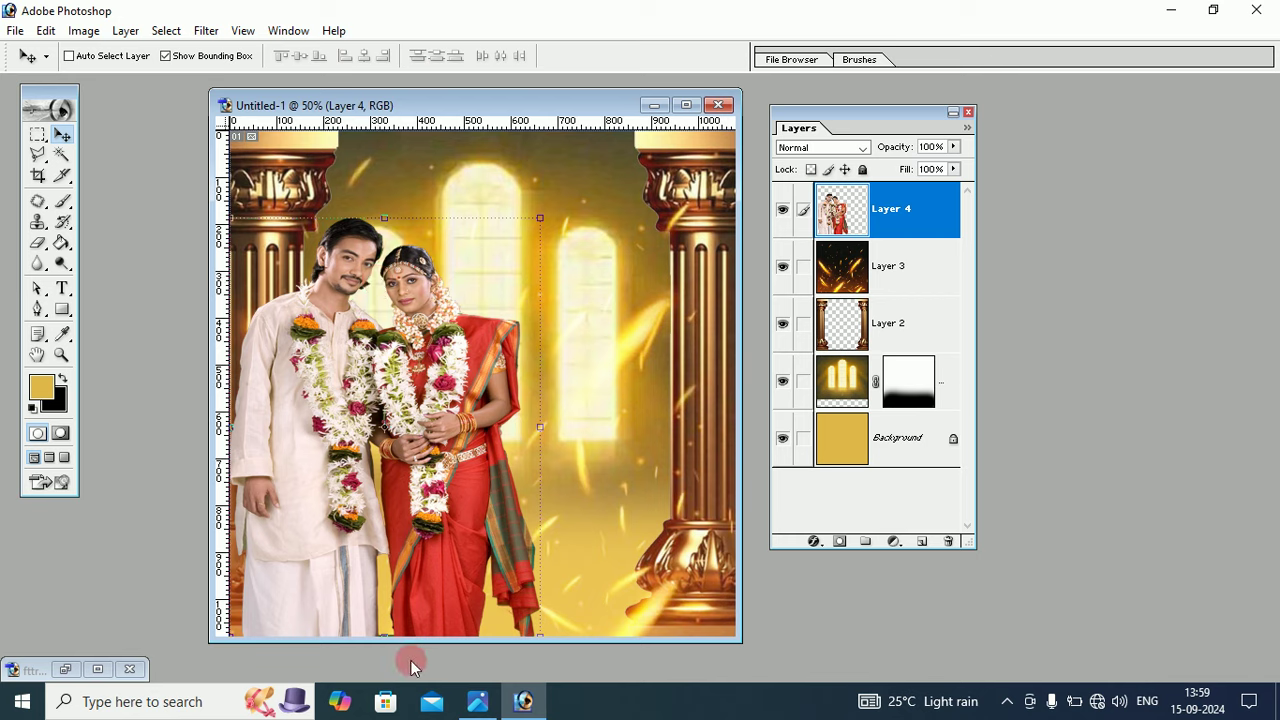
left_click(477, 701)
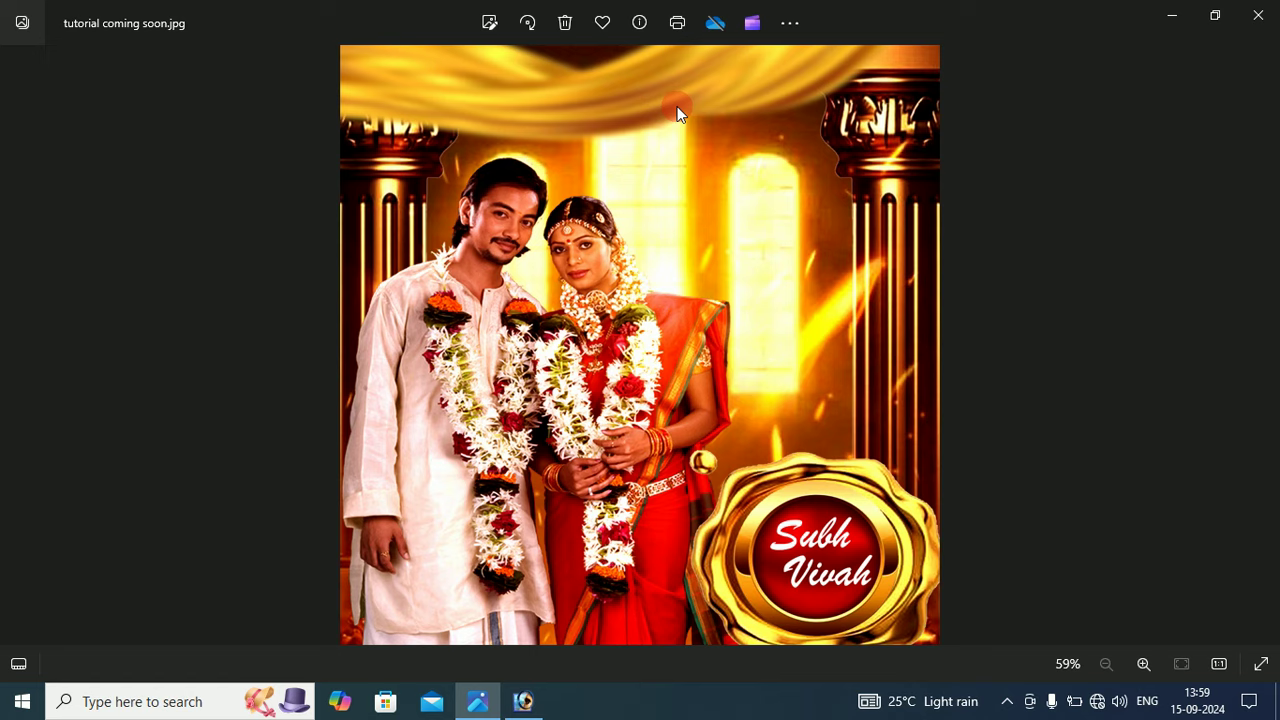
Step: Minimize the Photos viewer showing tutorial coming soon.jpg to return to Photoshop
left_click(1179, 19)
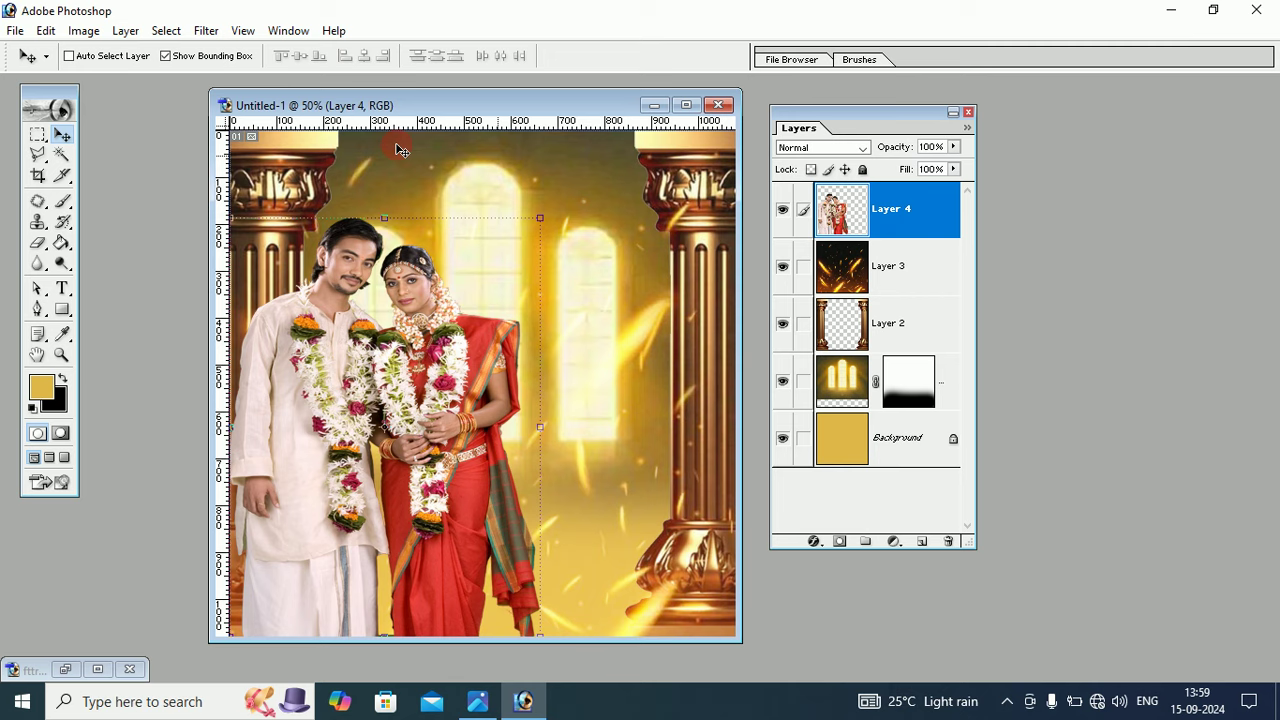
Step: Open the gold ribbon image fddtrtertert4354354 in Photoshop
left_click(15, 30)
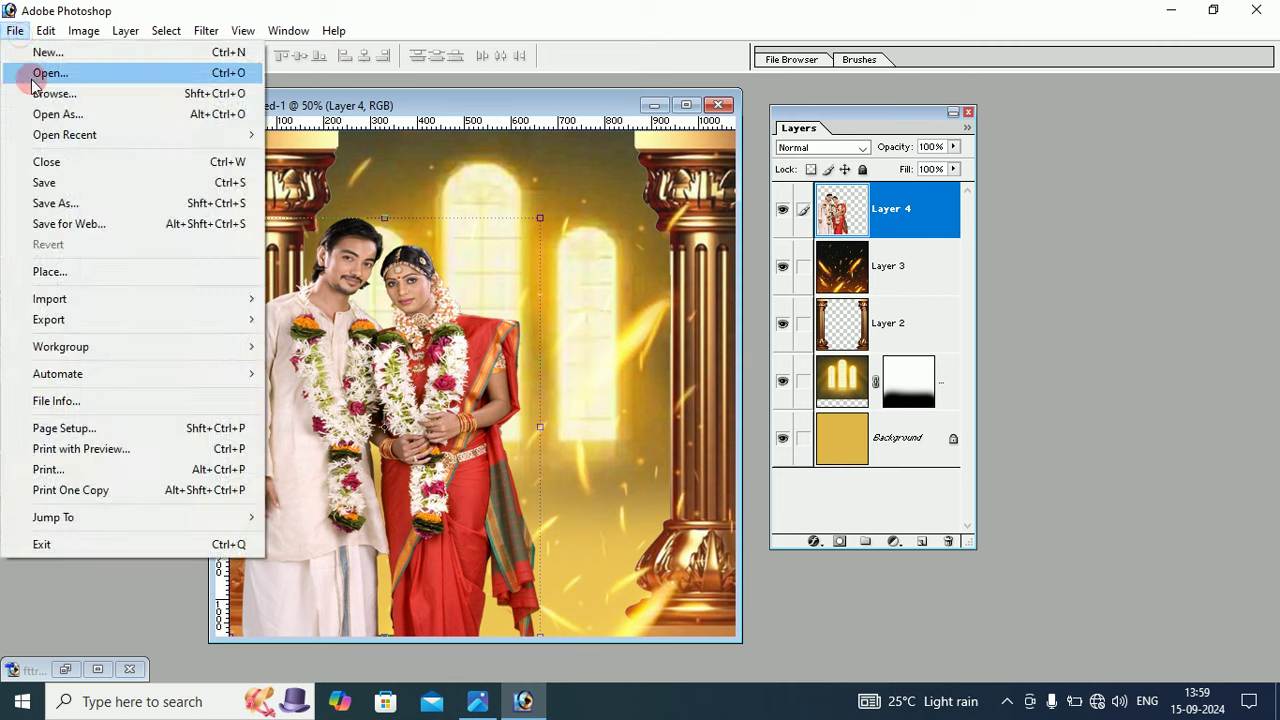
left_click(40, 74)
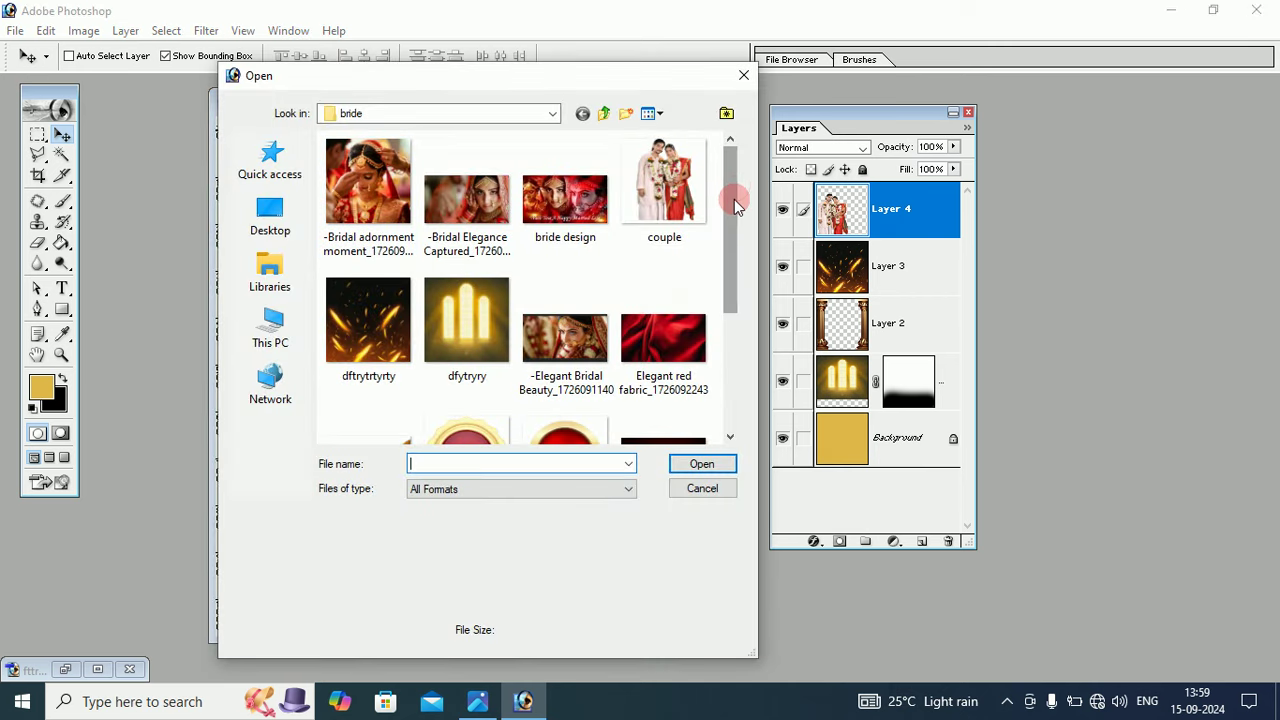
left_click_drag(734, 199, 728, 293)
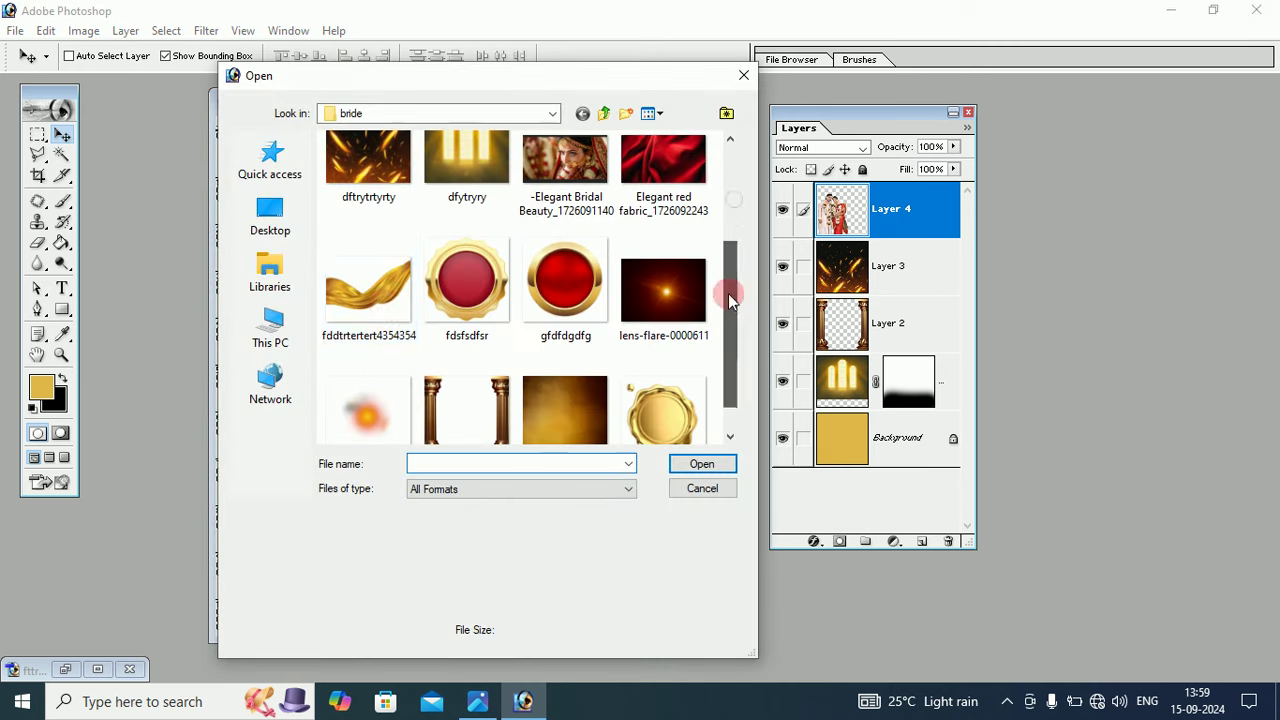
left_click(386, 311)
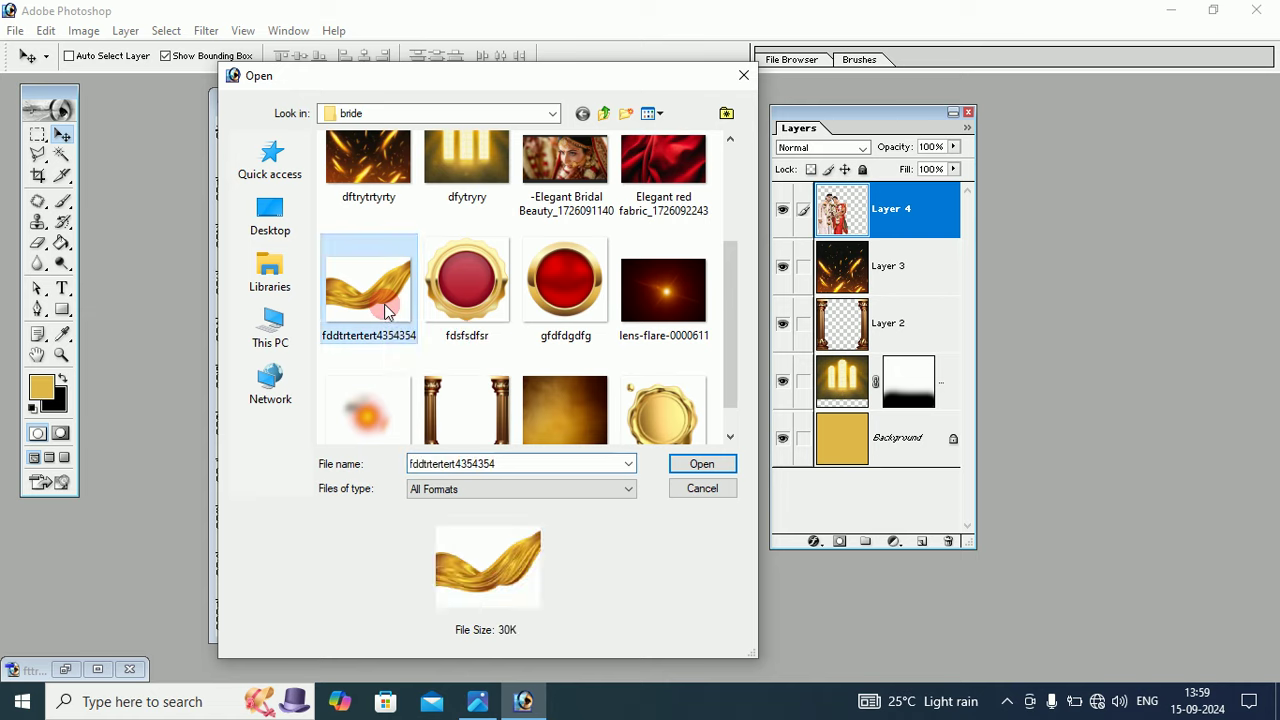
left_click(700, 463)
Step: Drag the ribbon into the poster as Layer 5, close its source, and place it upper-centre
left_click_drag(340, 143, 412, 307)
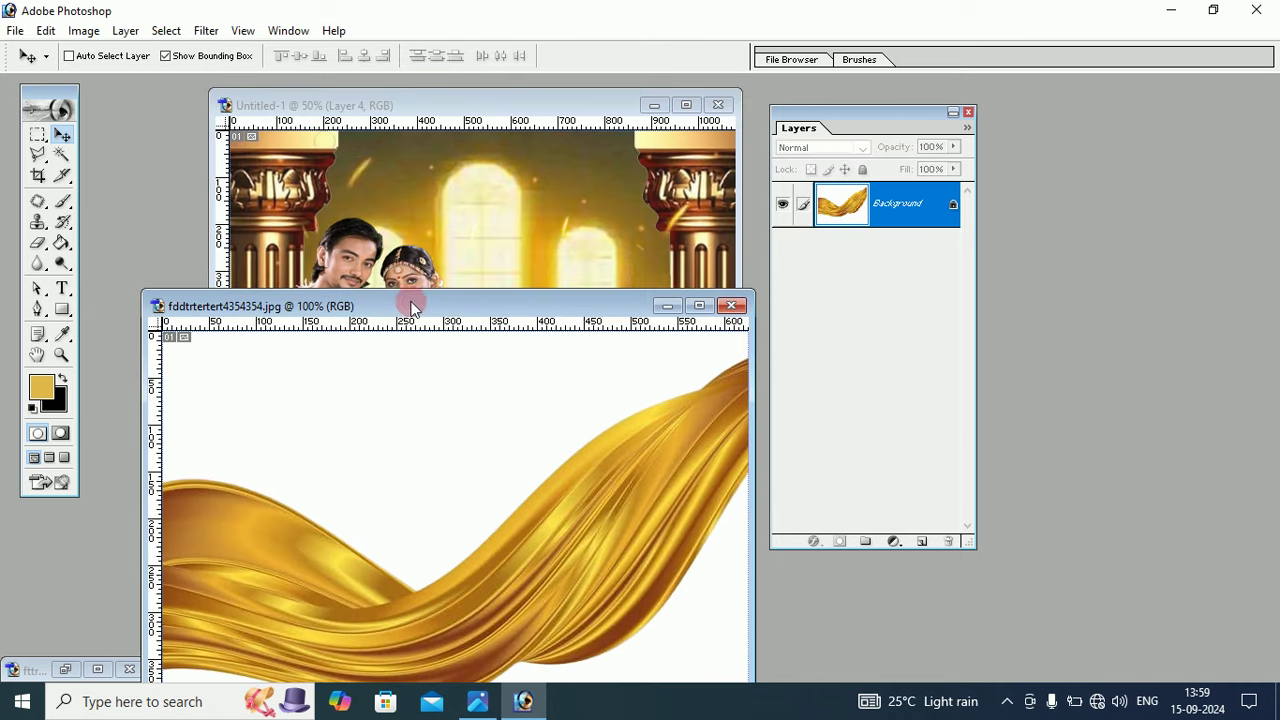
left_click_drag(446, 457, 447, 458)
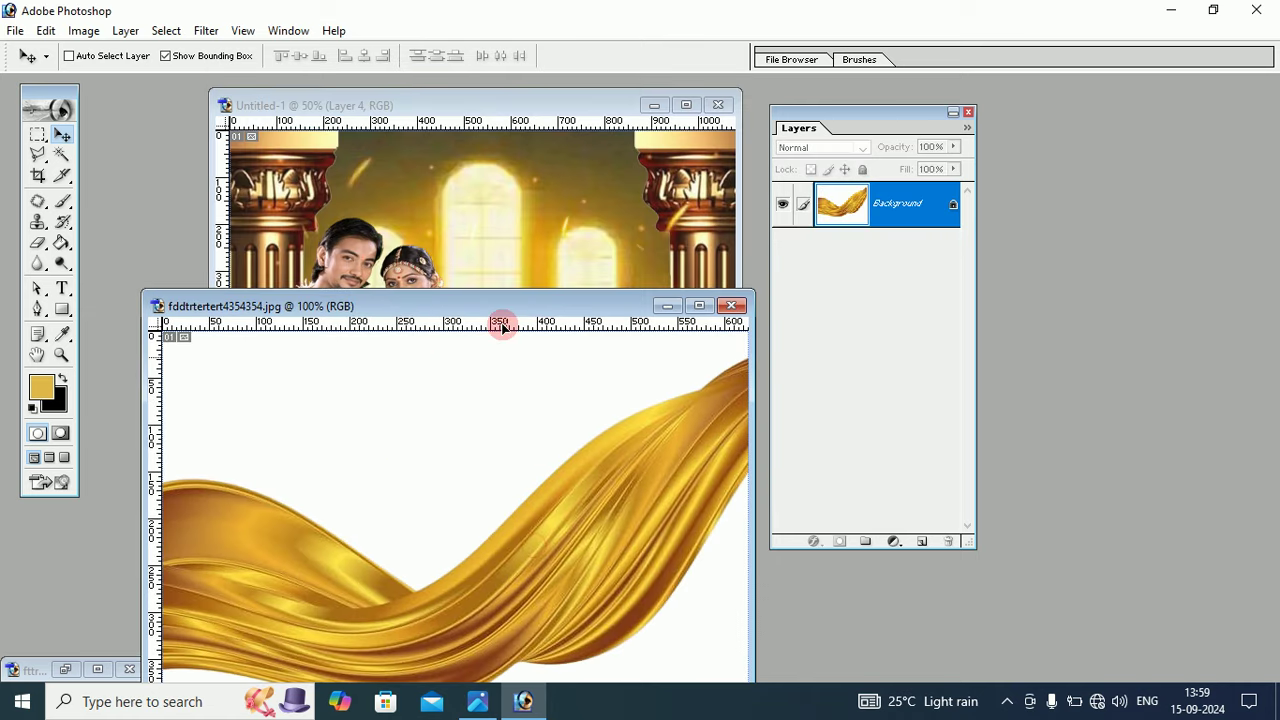
left_click_drag(532, 542, 498, 248)
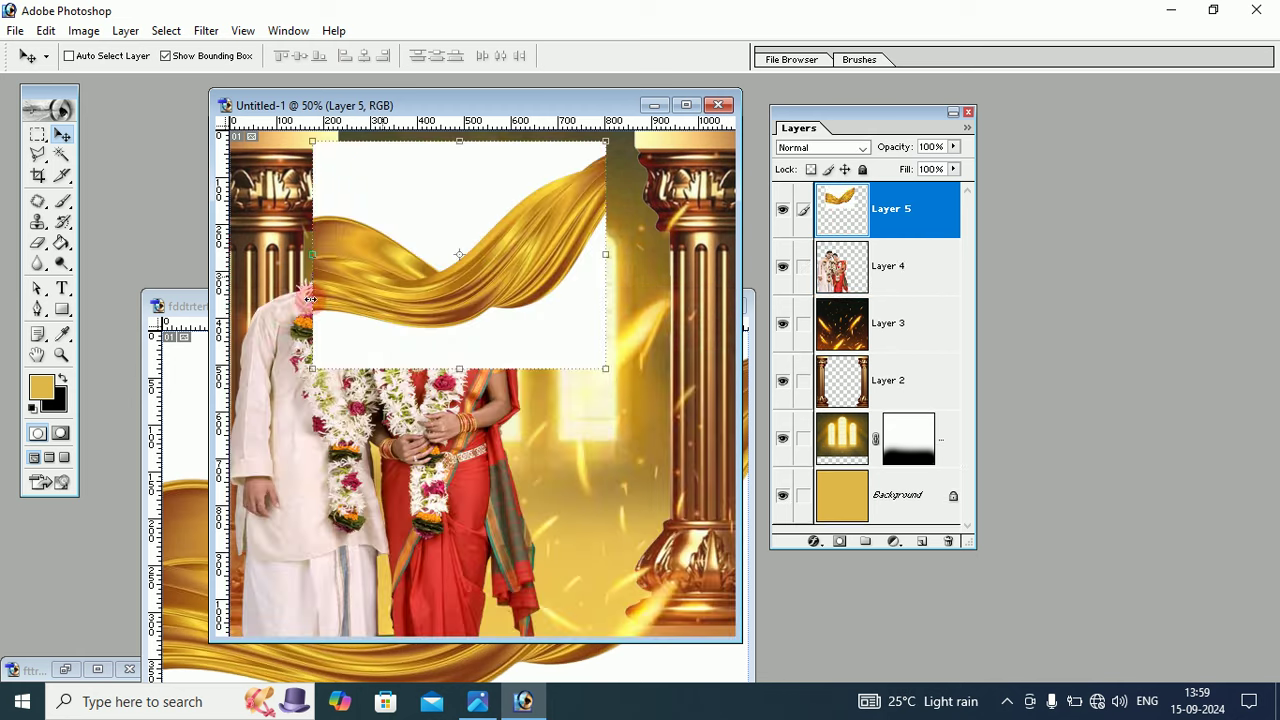
left_click(190, 306)
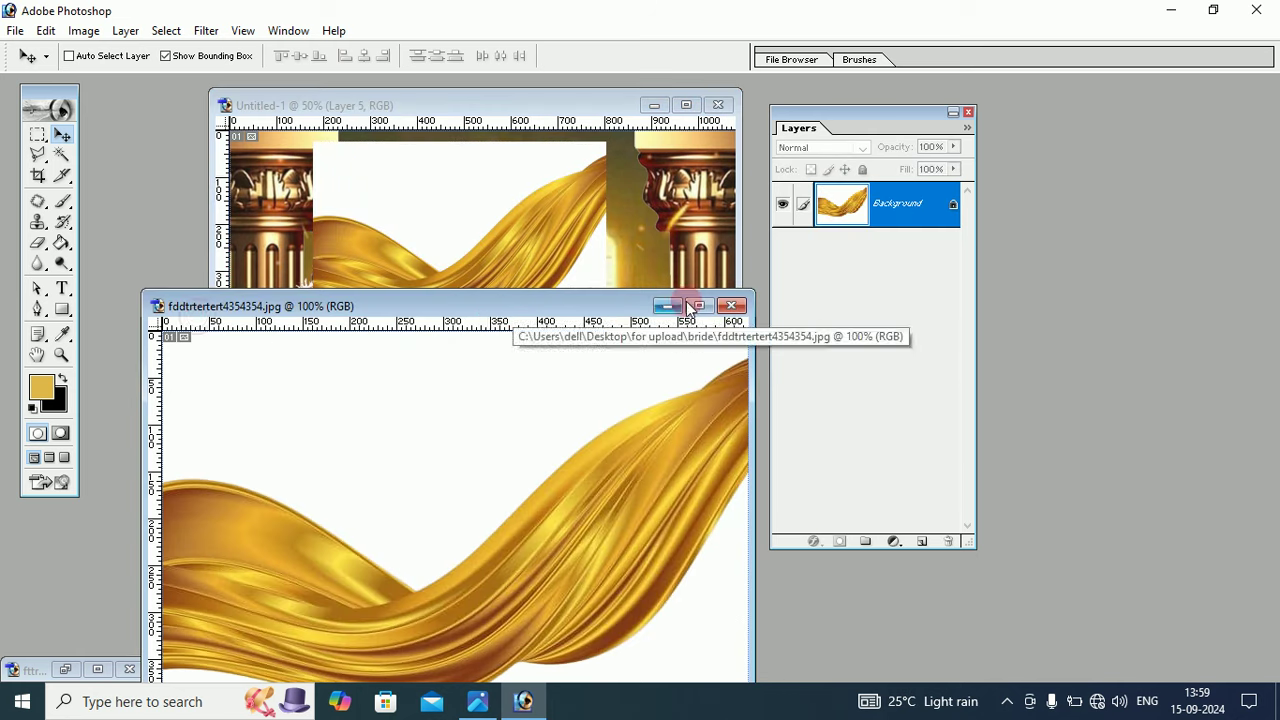
left_click(731, 306)
mouse_move(578, 258)
left_mouse_down()
mouse_move(440, 292)
mouse_move(482, 305)
left_mouse_up()
left_click(423, 258)
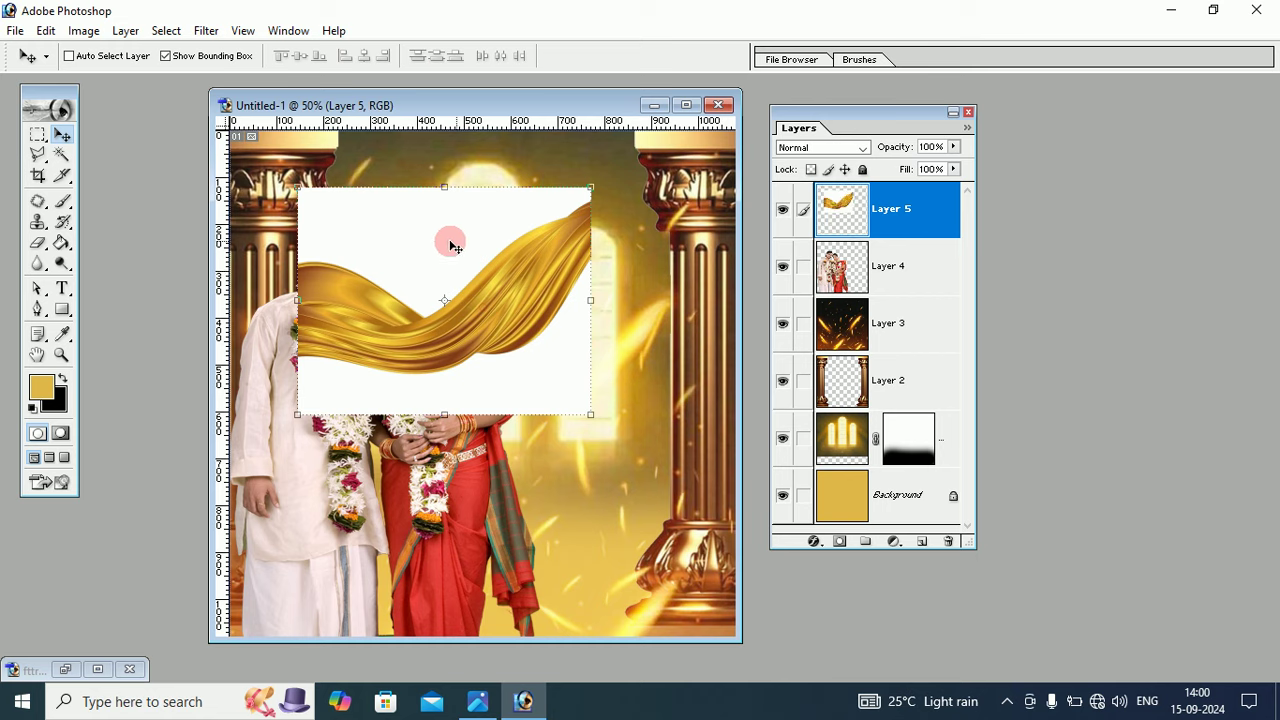
Step: Select the white backdrop above and below the ribbon with the Magic Wand
left_click(61, 154)
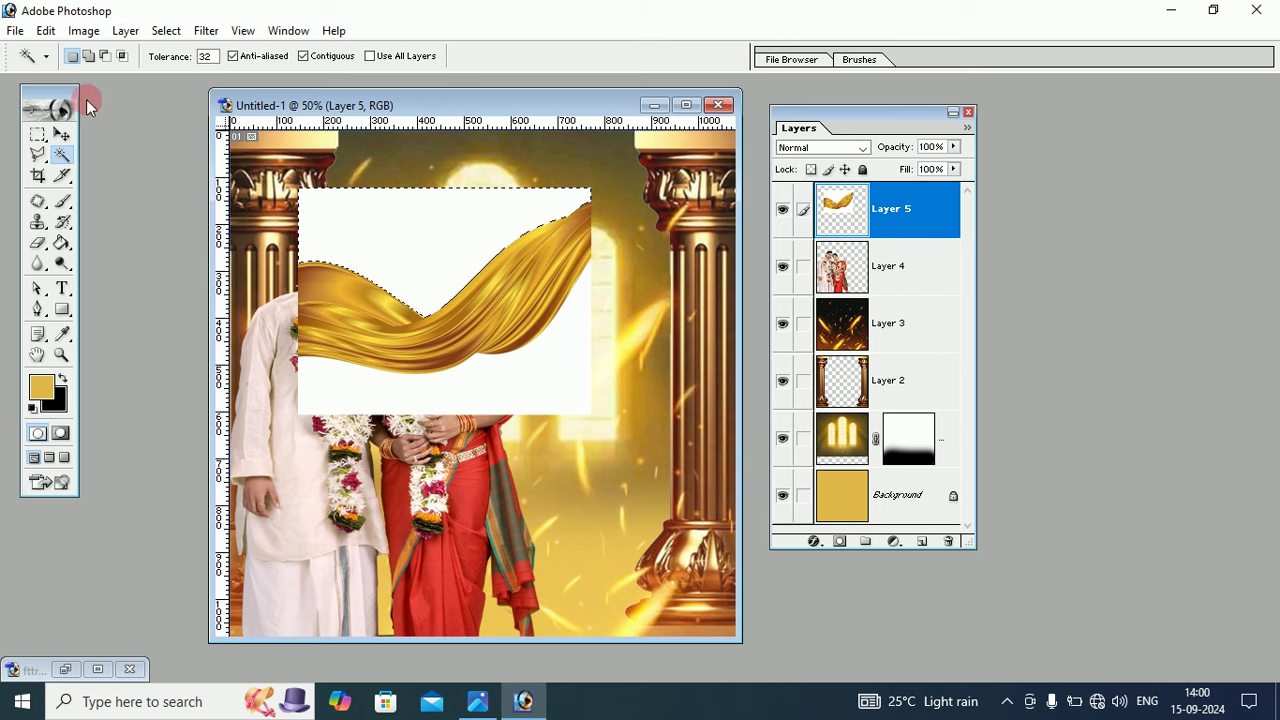
left_click(88, 56)
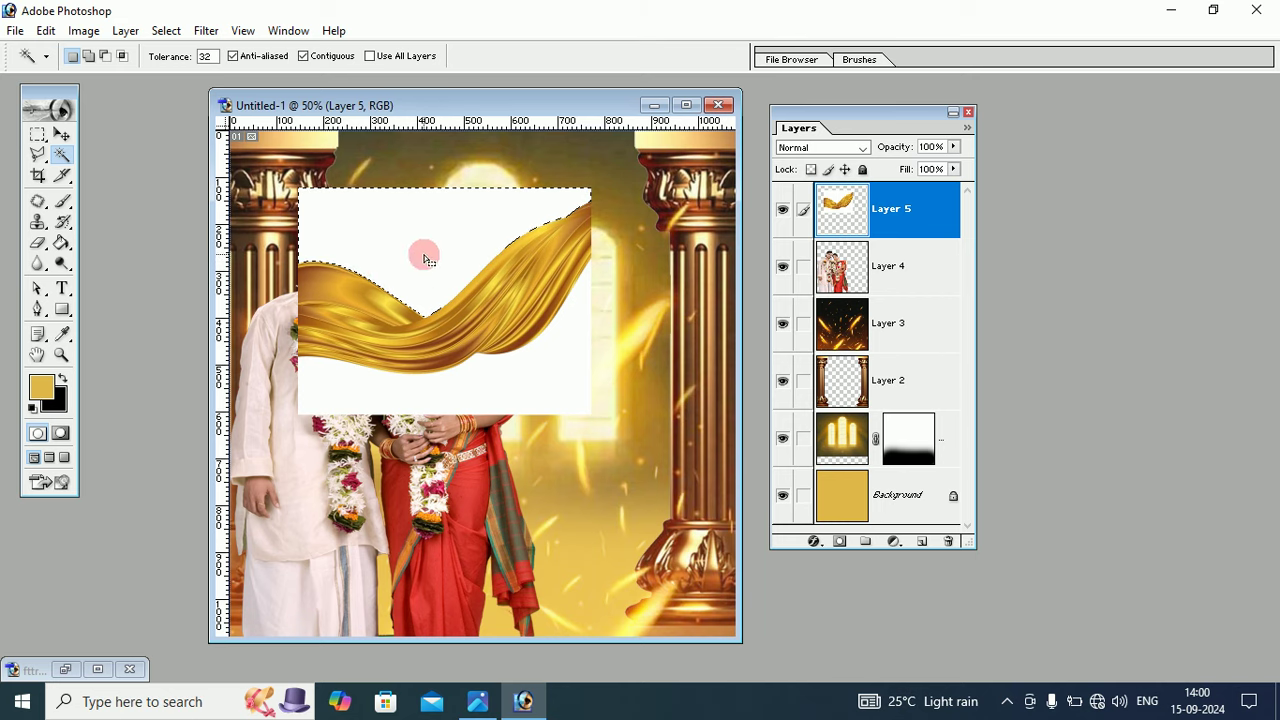
left_click(77, 55)
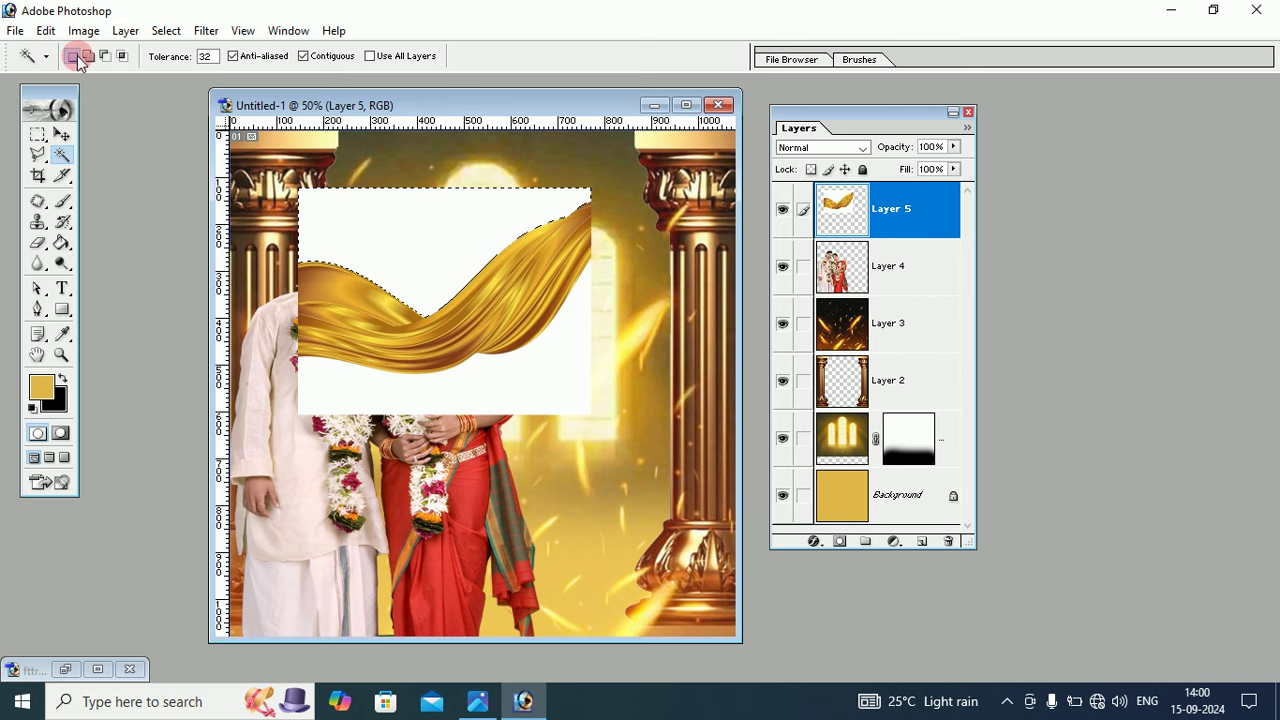
left_click(360, 208)
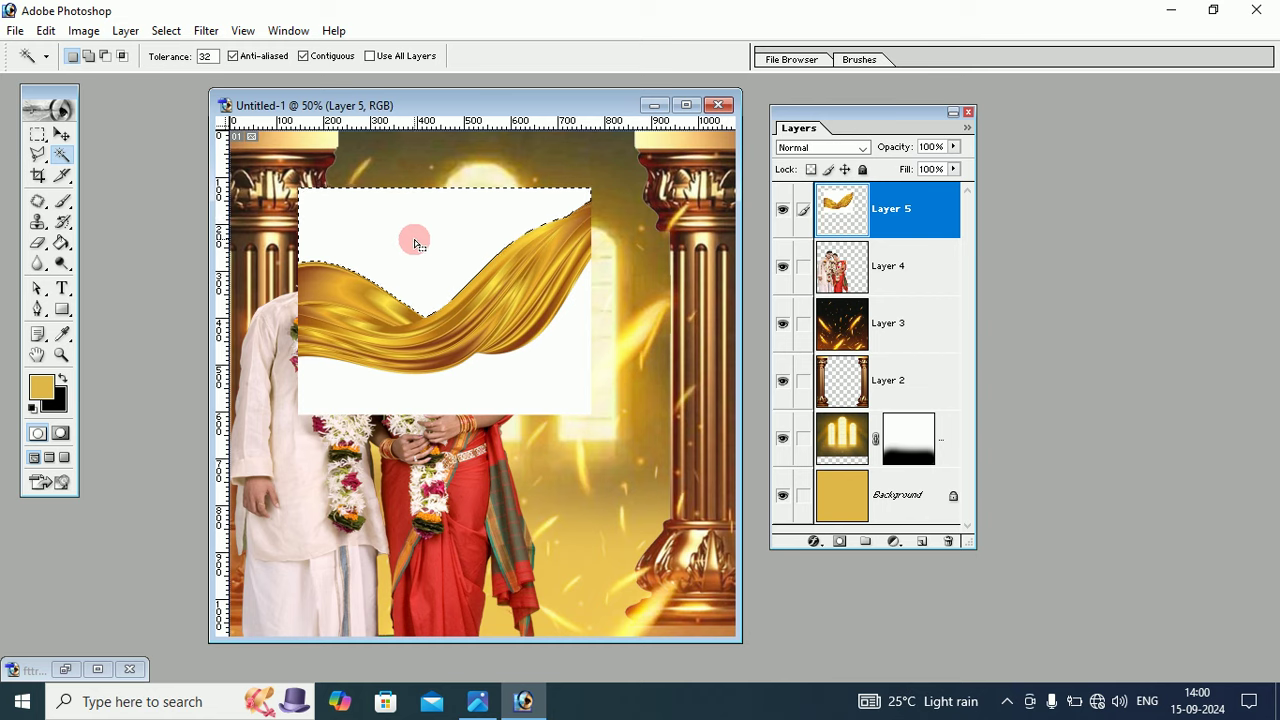
left_click(88, 55)
left_click(366, 257)
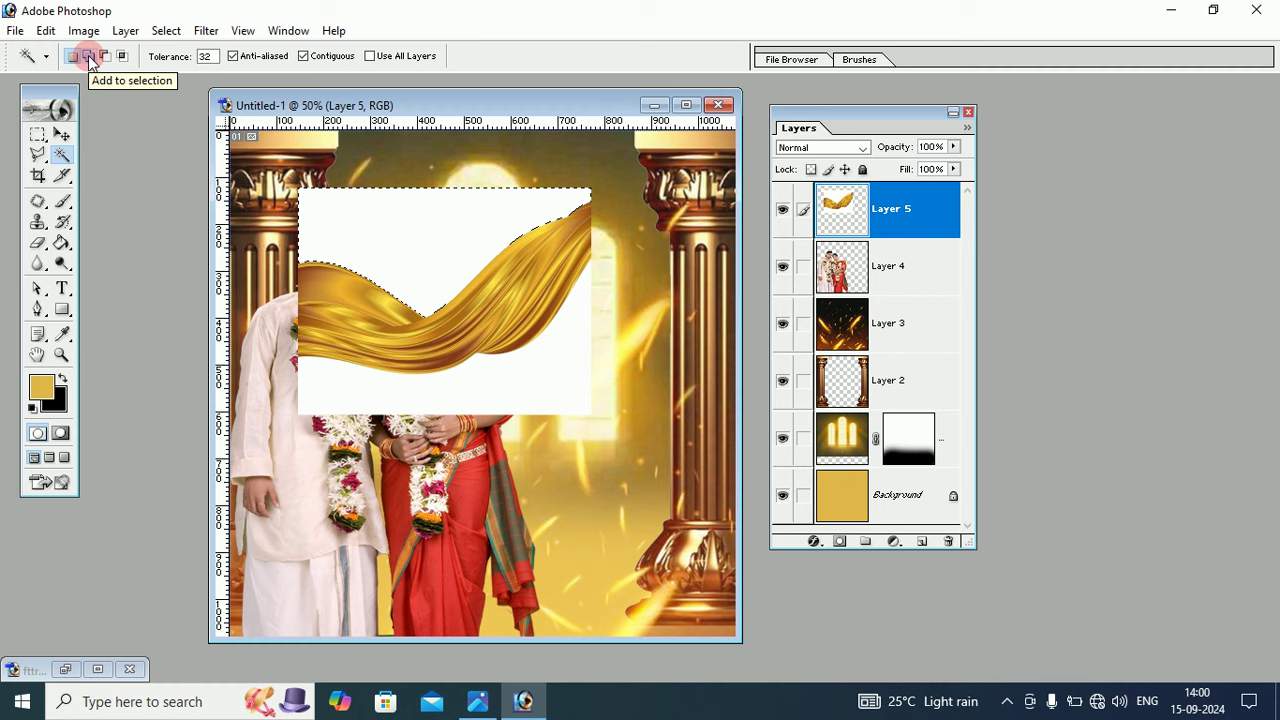
left_click(519, 380)
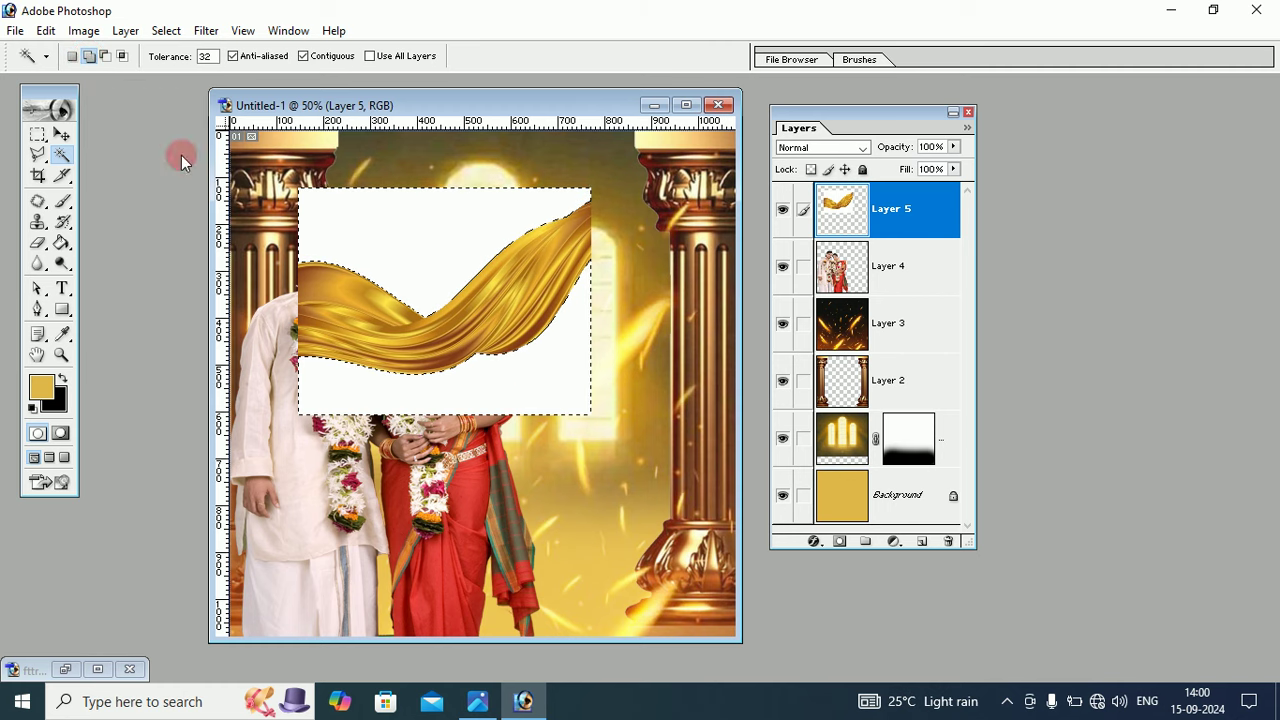
Step: Delete the selected white background from the ribbon and deselect
left_click(45, 30)
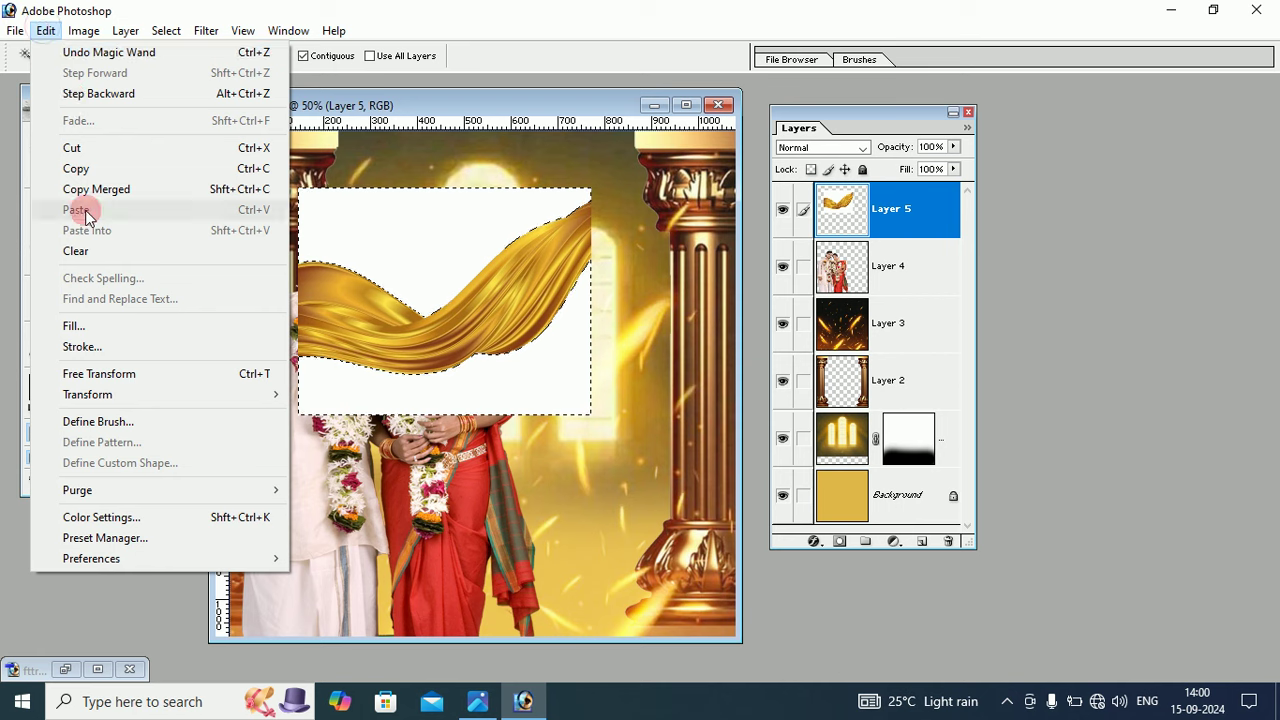
left_click(88, 250)
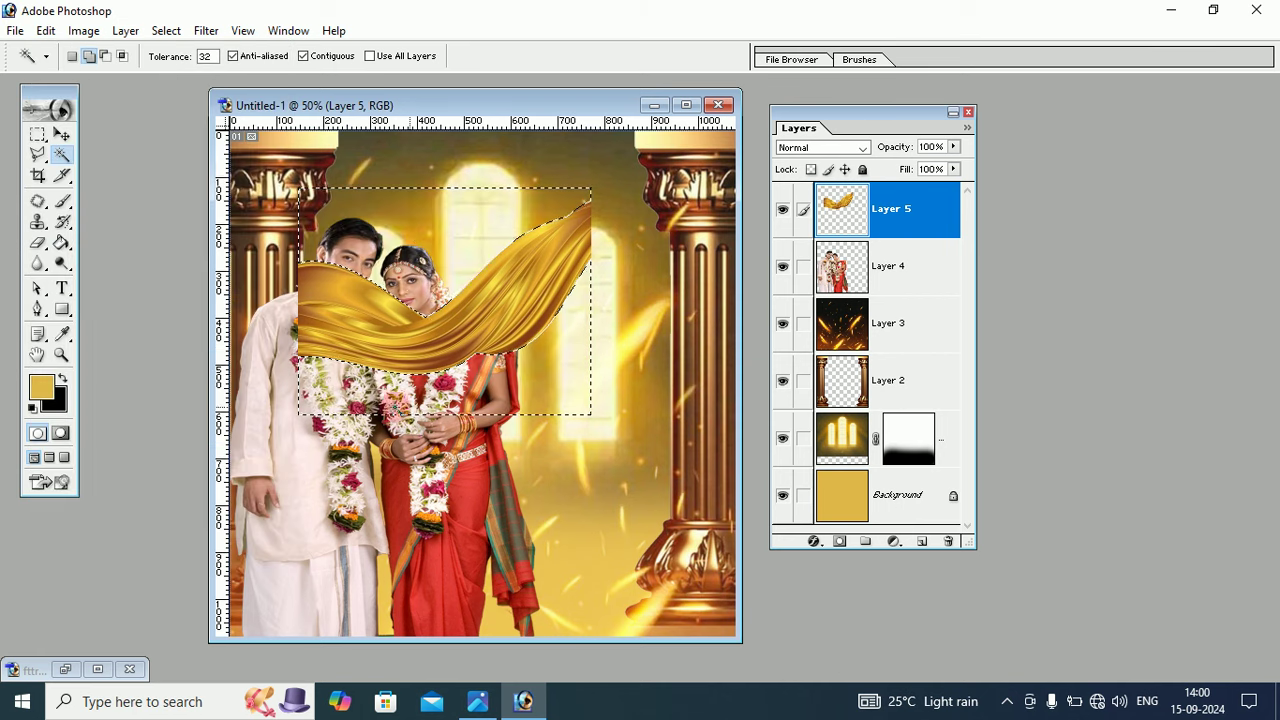
left_click(166, 31)
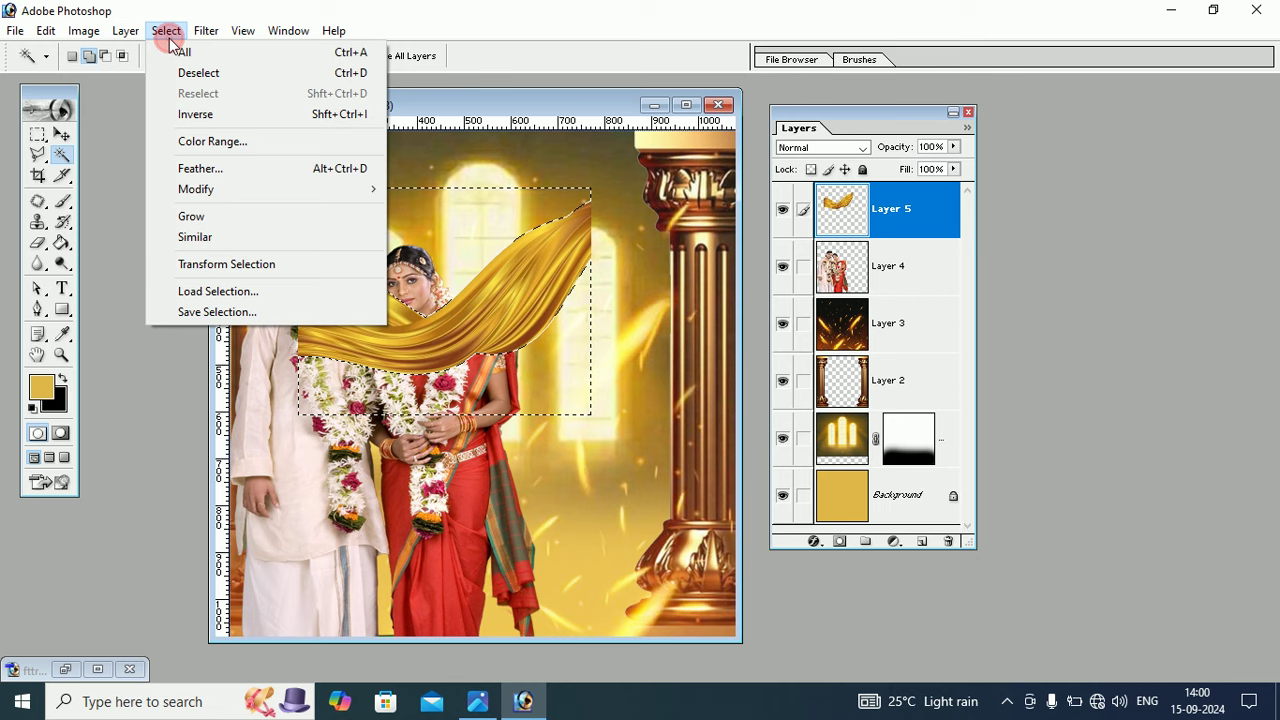
left_click(165, 72)
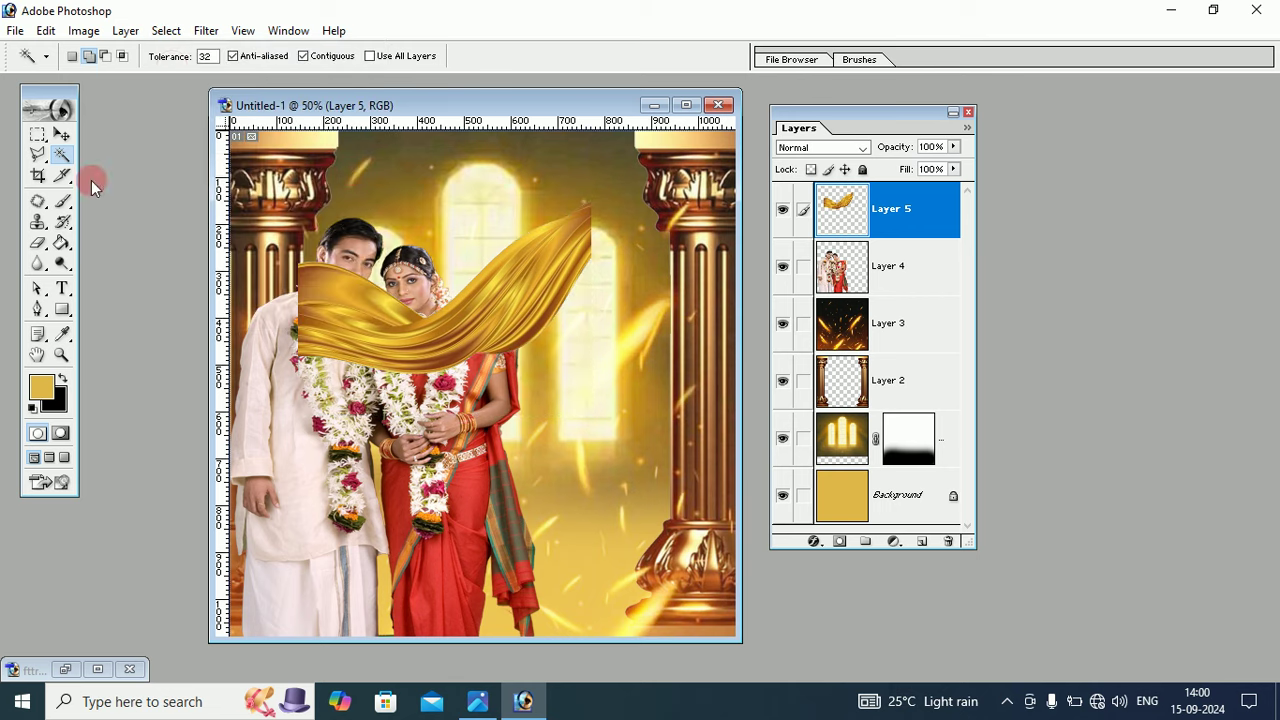
left_click(61, 134)
Step: Move the gold cloth to the top and stretch it about 192% wide across the edge
left_click_drag(328, 305, 263, 149)
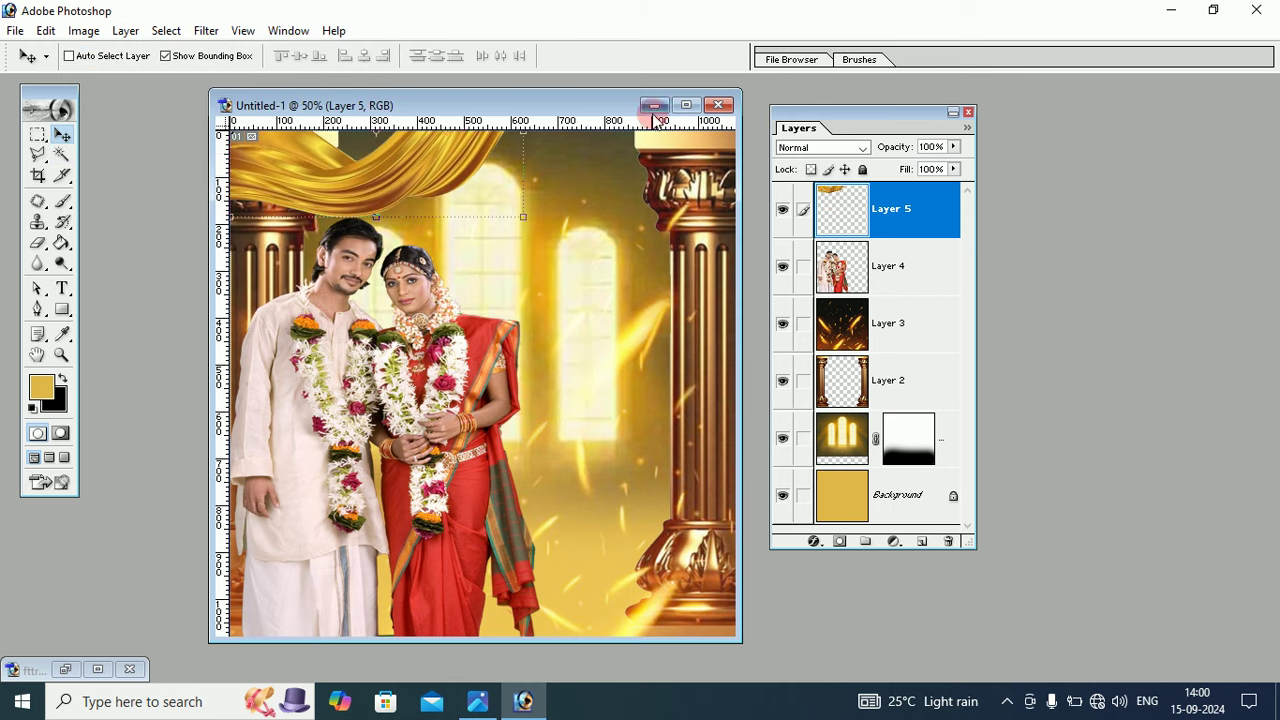
left_click(686, 105)
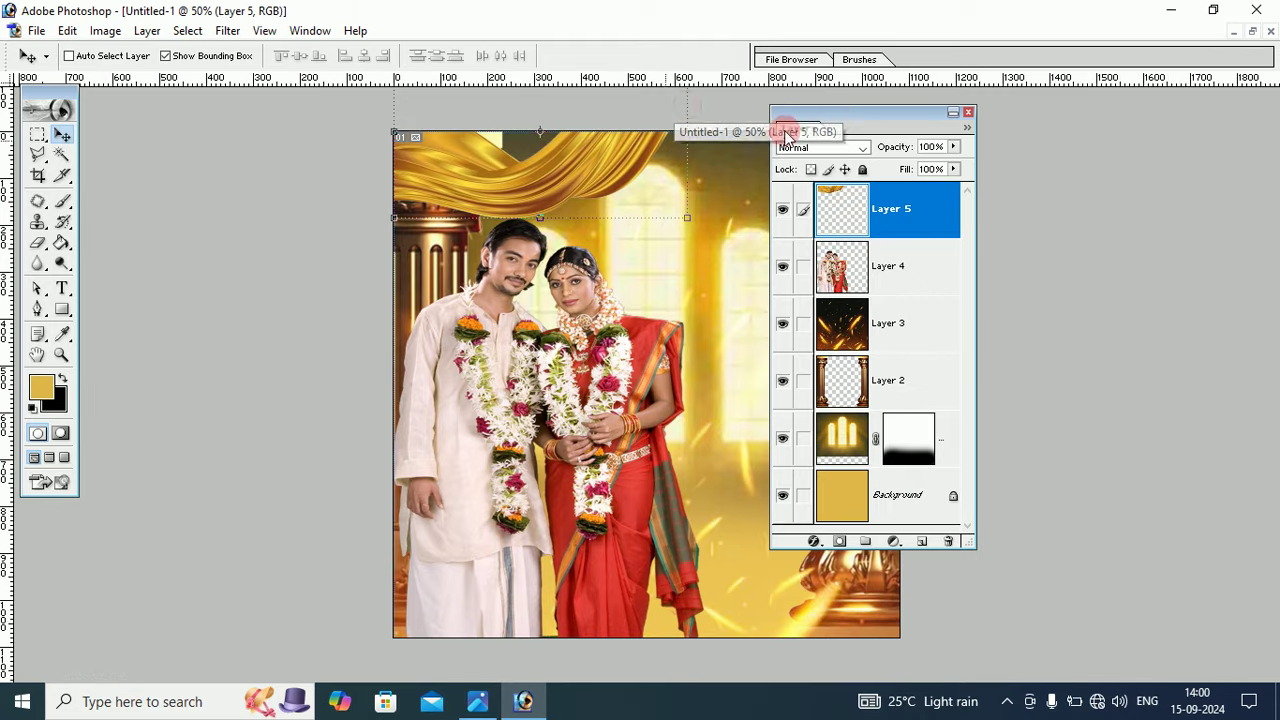
left_click_drag(840, 122, 1064, 130)
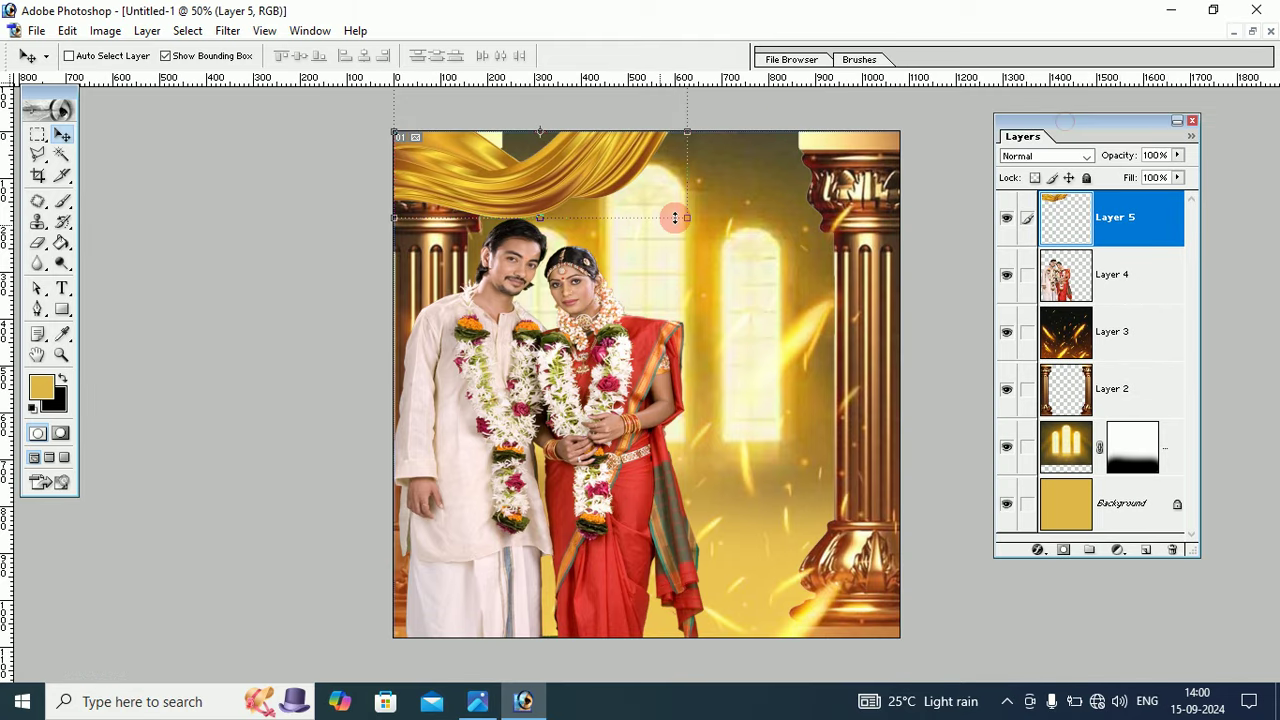
left_click_drag(684, 218, 960, 224)
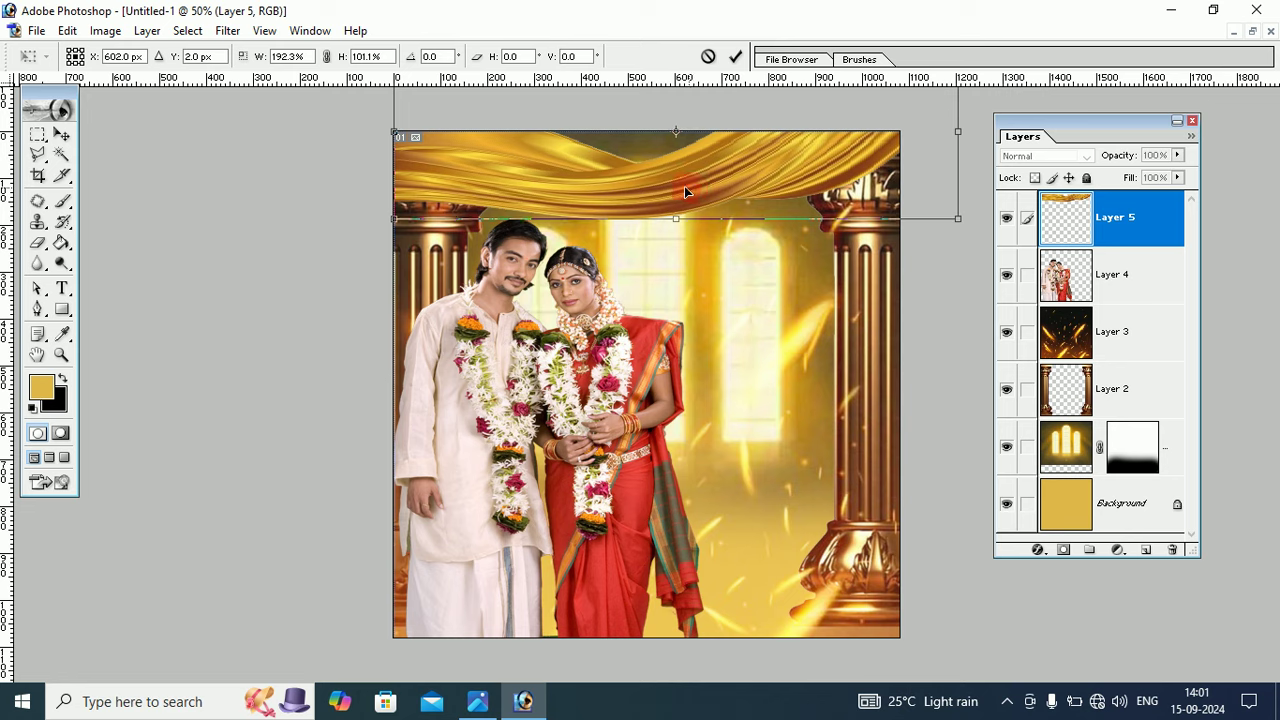
left_click_drag(684, 186, 675, 187)
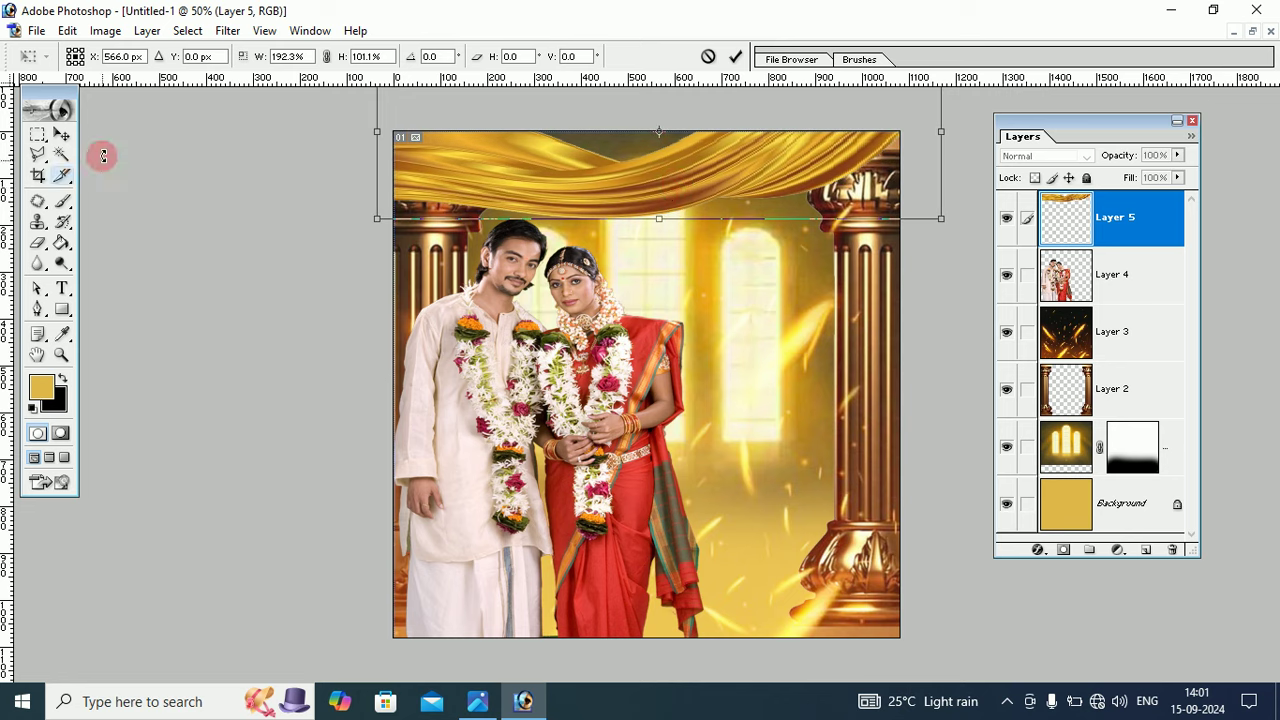
left_click(61, 134)
left_click(388, 277)
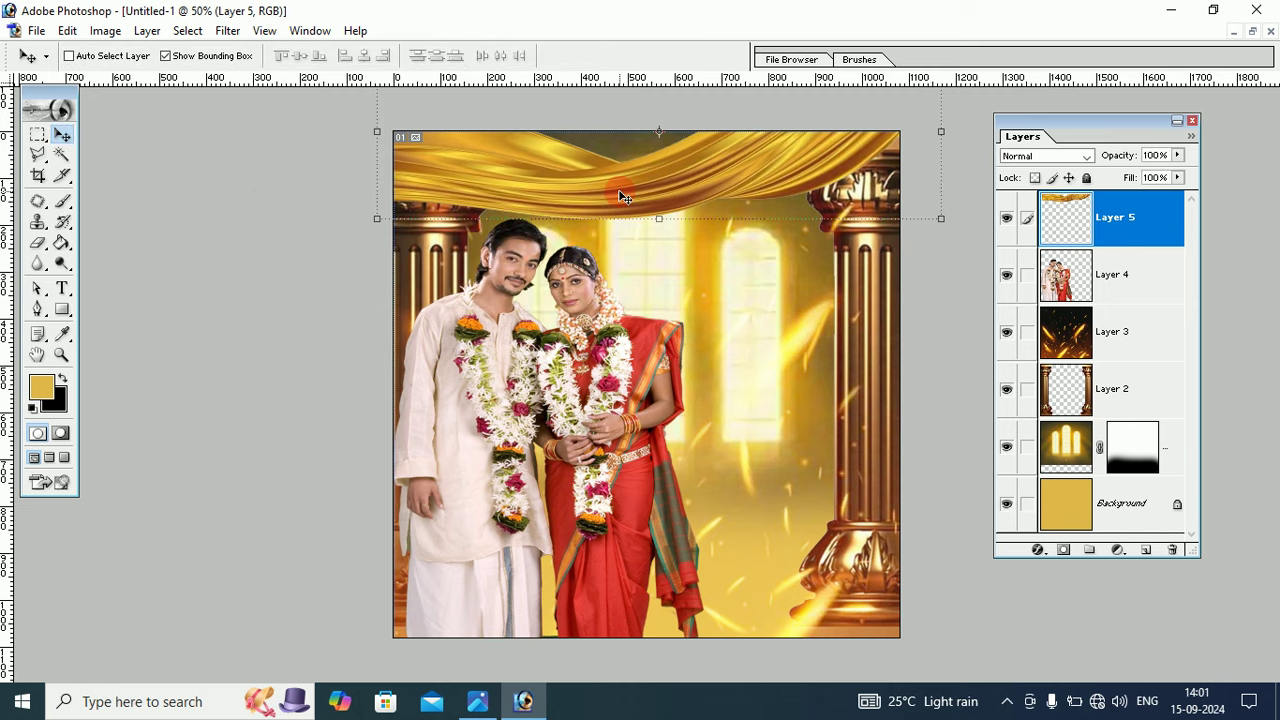
Step: Apply a 3.2-pixel Gaussian Blur to the gold drape and nudge it along the top
left_click(228, 31)
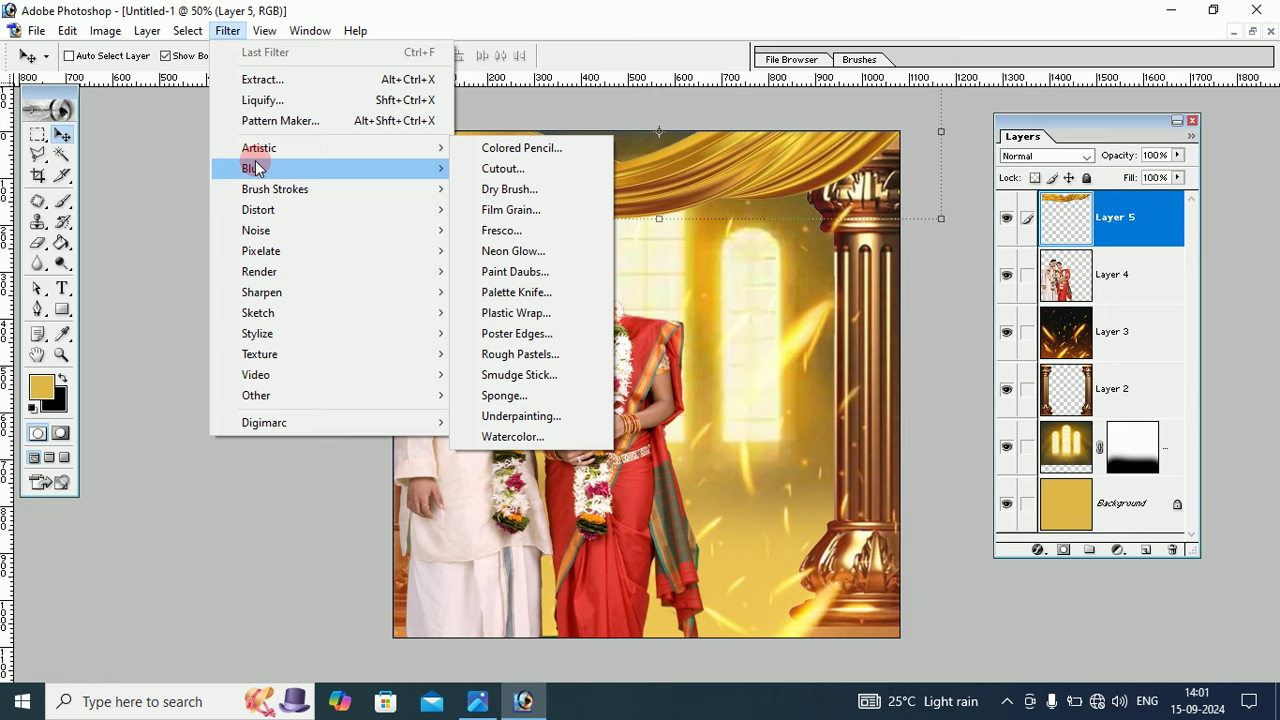
mouse_move(300, 168)
left_click(505, 210)
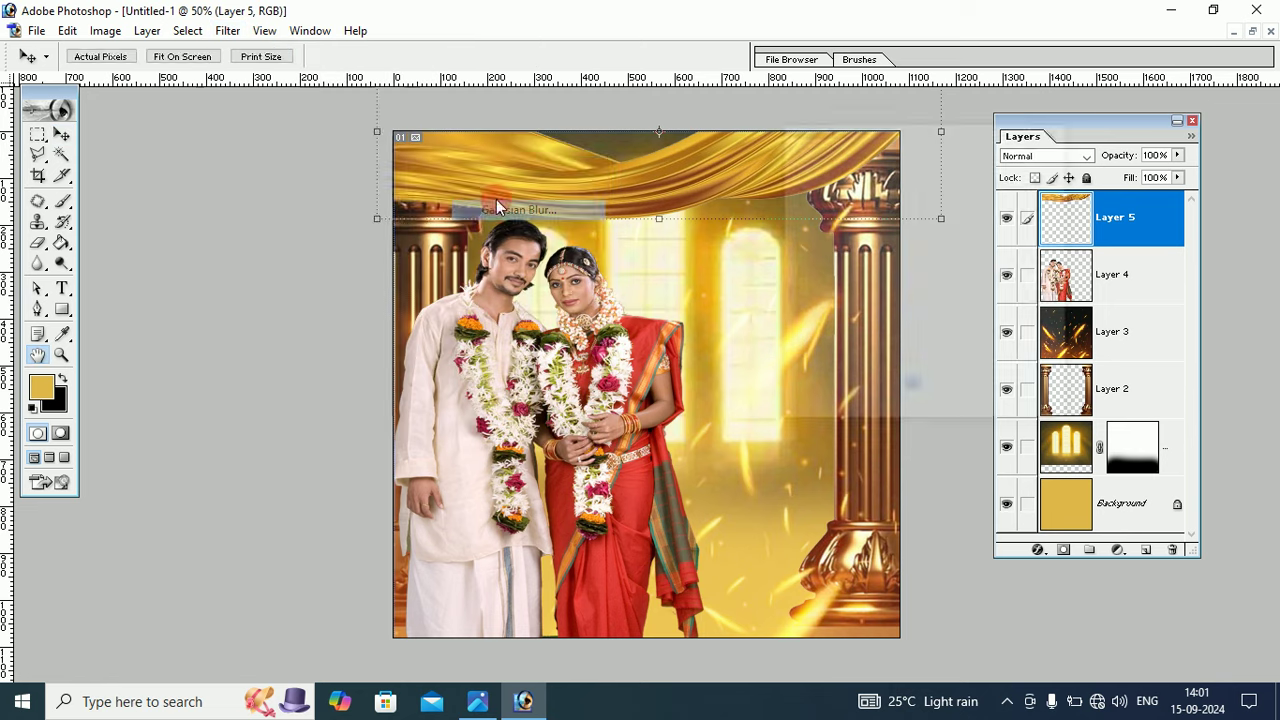
left_click_drag(838, 129, 838, 254)
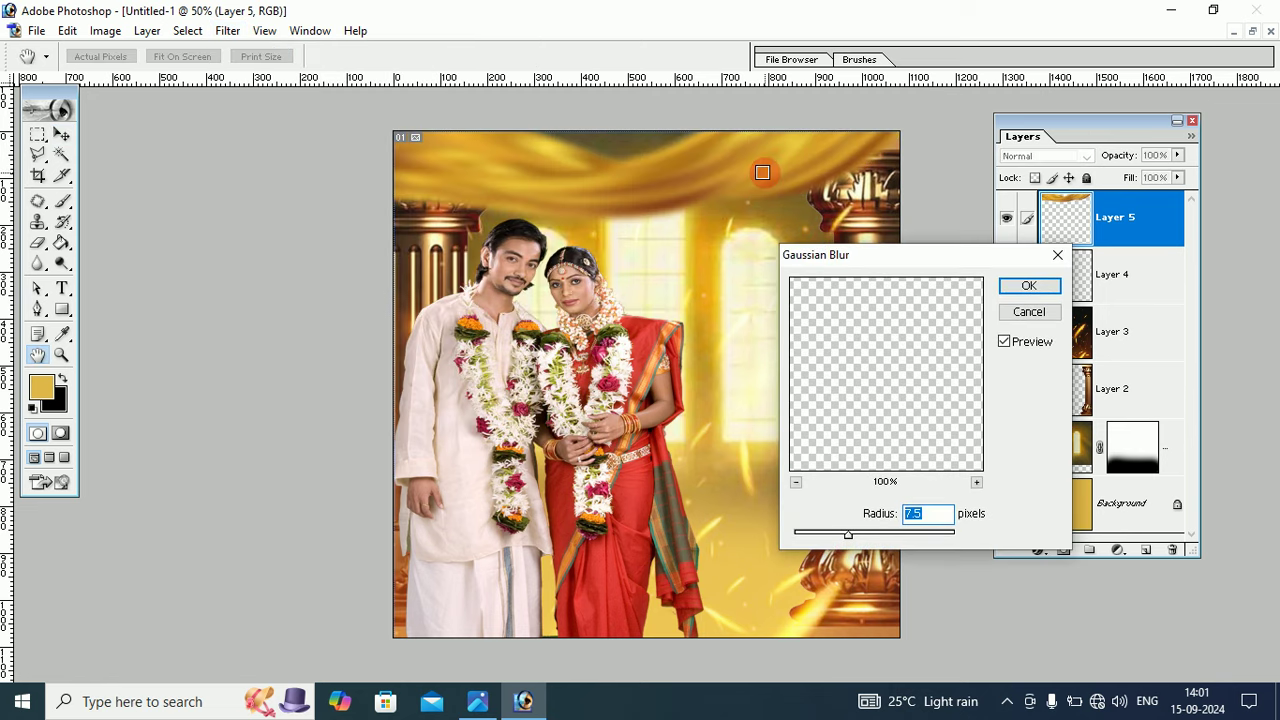
left_click_drag(848, 534, 858, 537)
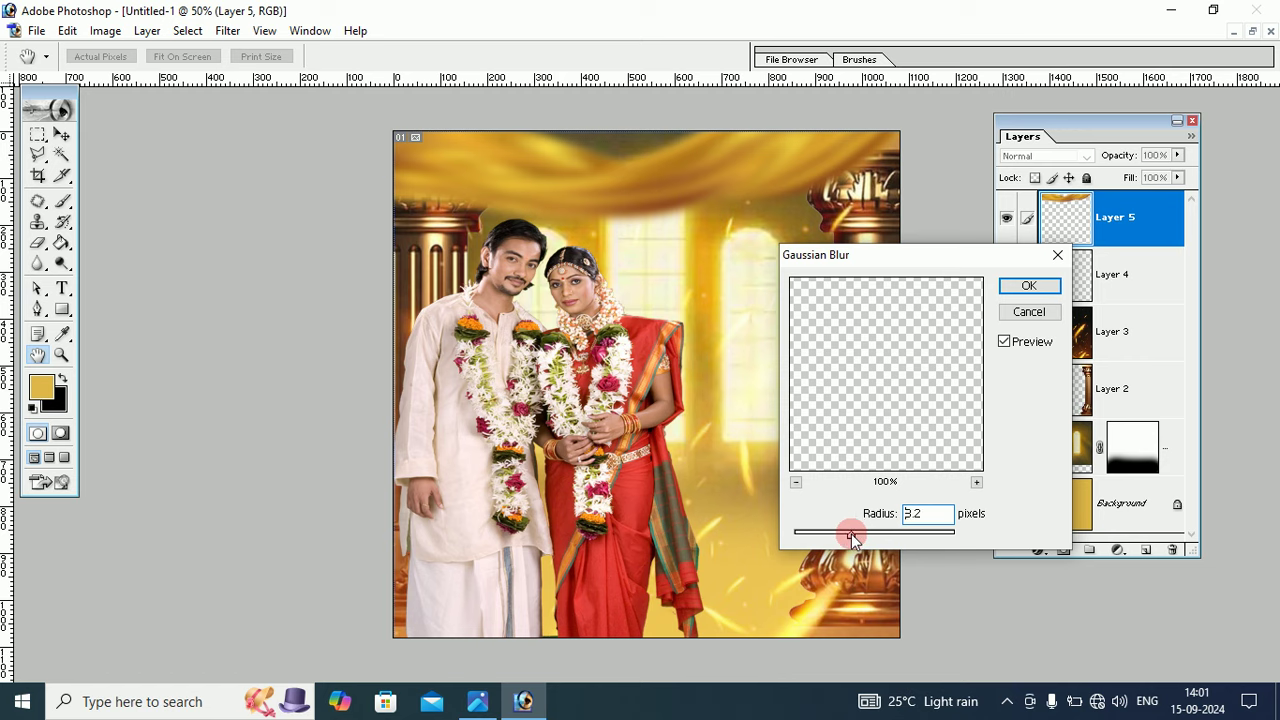
left_click(1024, 287)
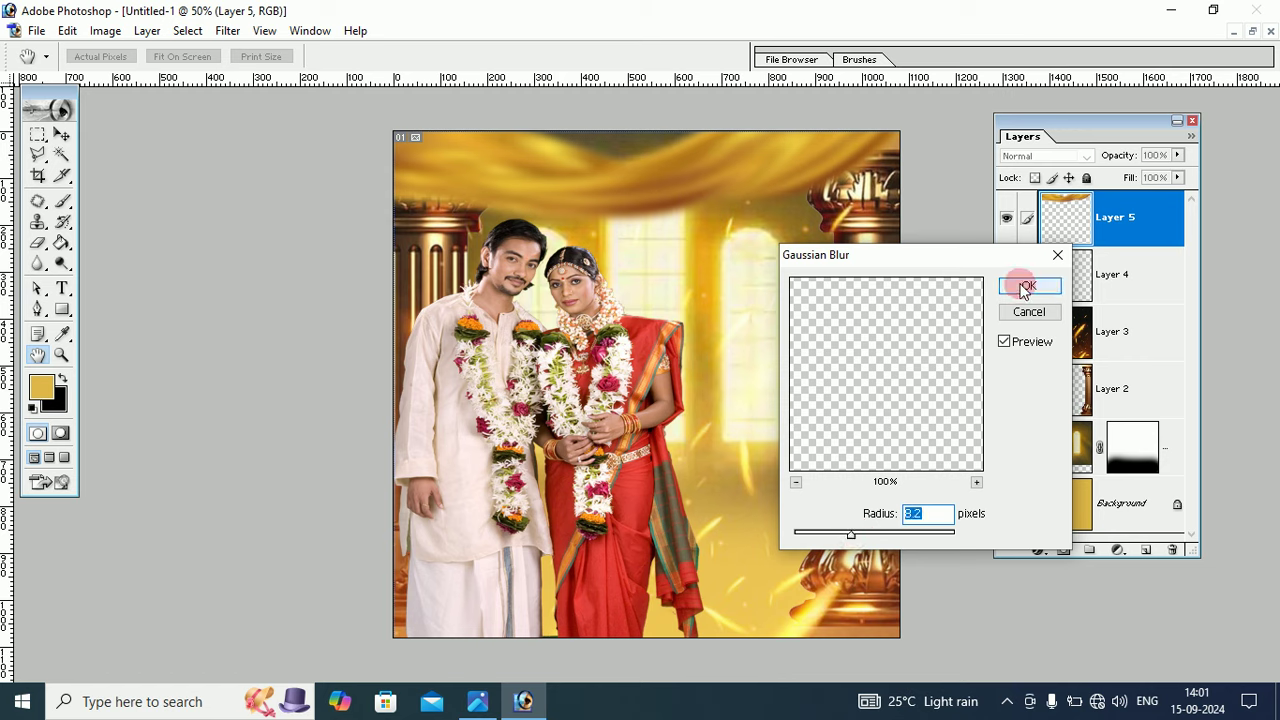
key("v")
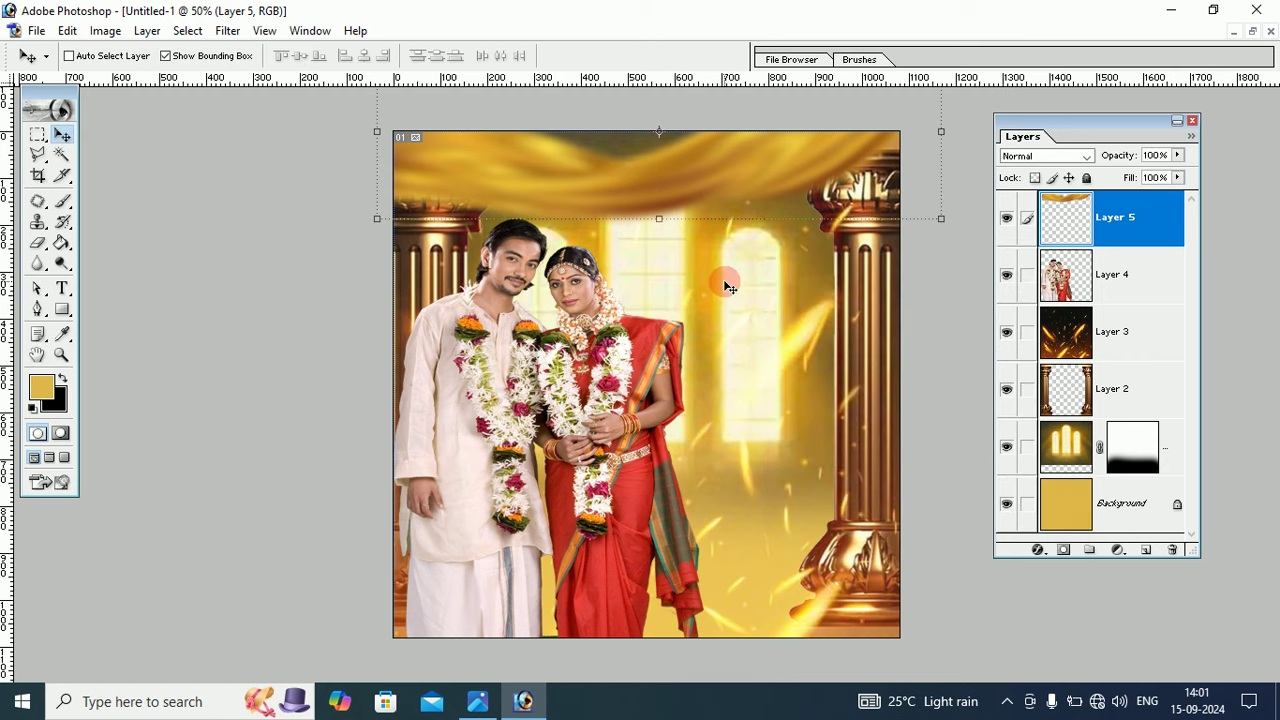
mouse_move(672, 188)
left_mouse_down()
mouse_move(563, 166)
mouse_move(646, 187)
left_mouse_up()
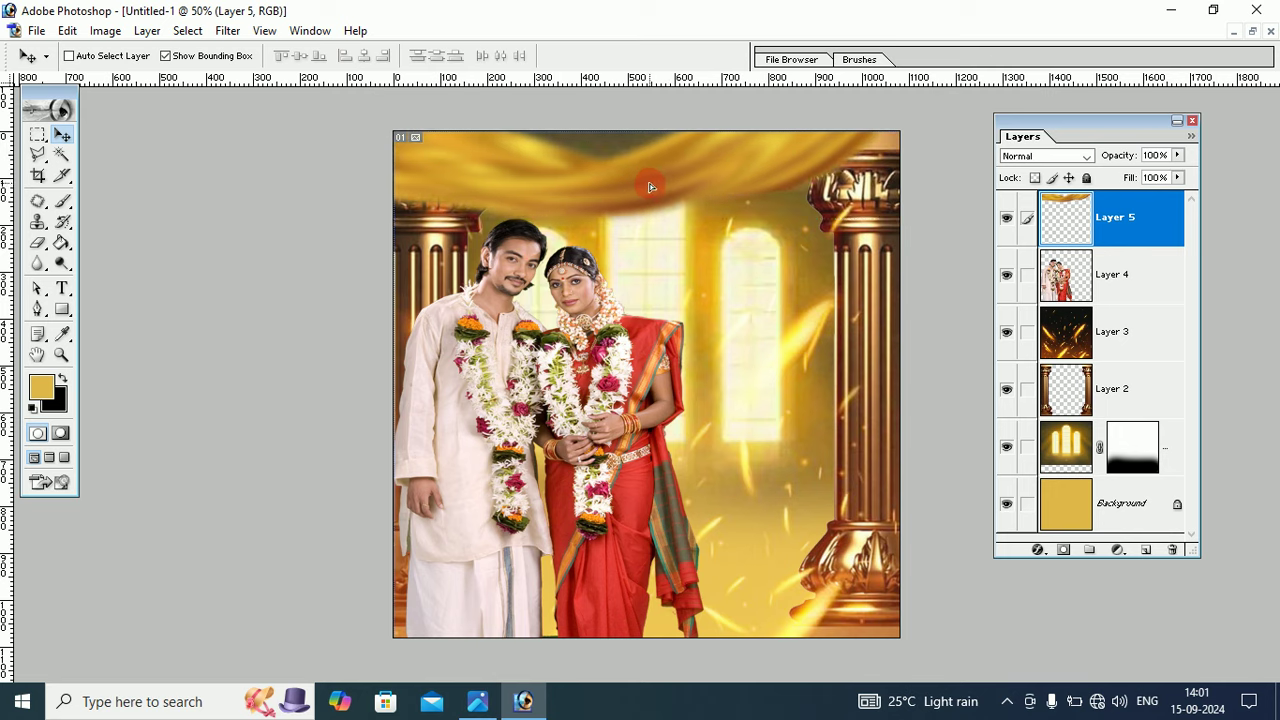
left_click_drag(646, 184, 663, 182)
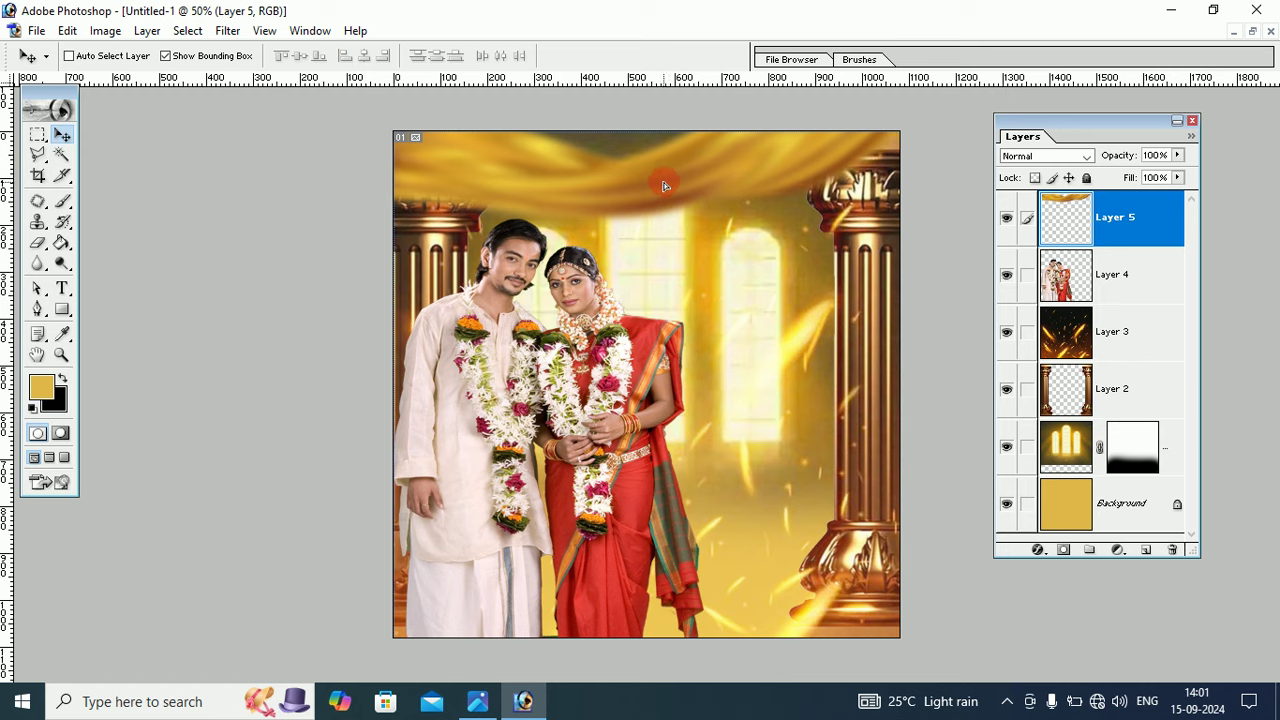
Step: Settle the drape, then shift the couple about 16 px right and widen it to 104.5%
left_click_drag(664, 186, 663, 182)
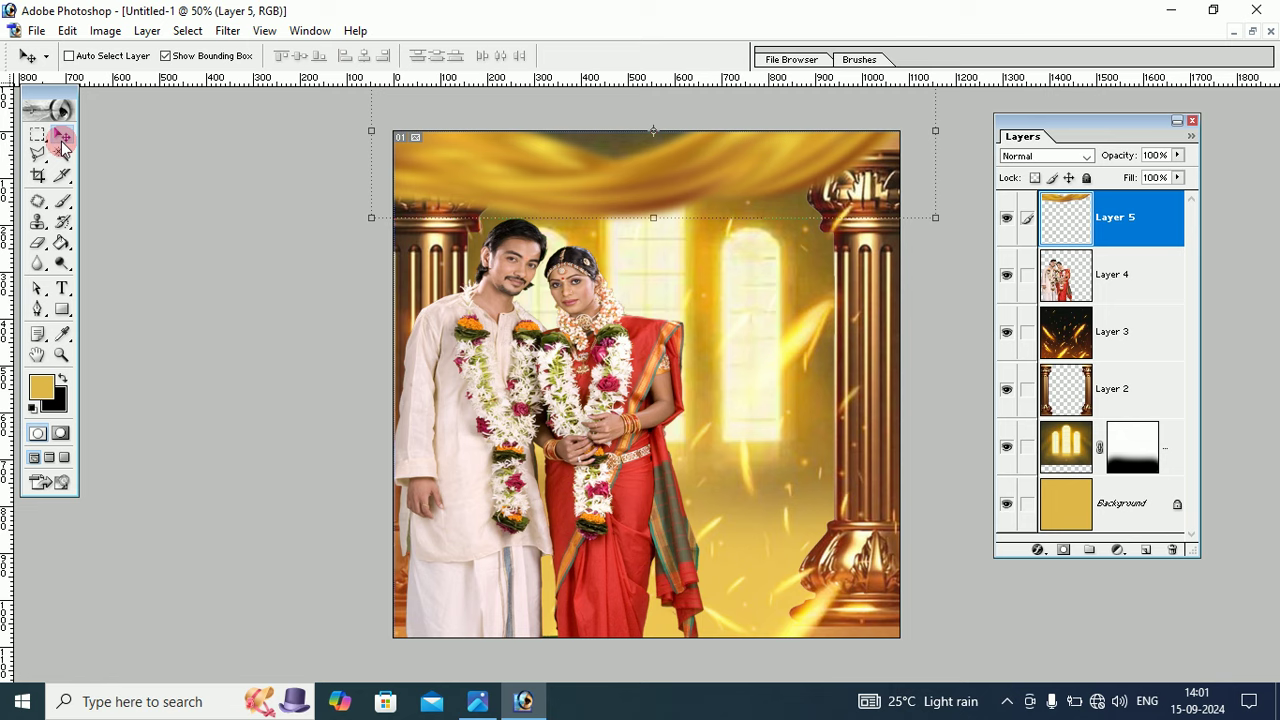
left_click(1099, 290)
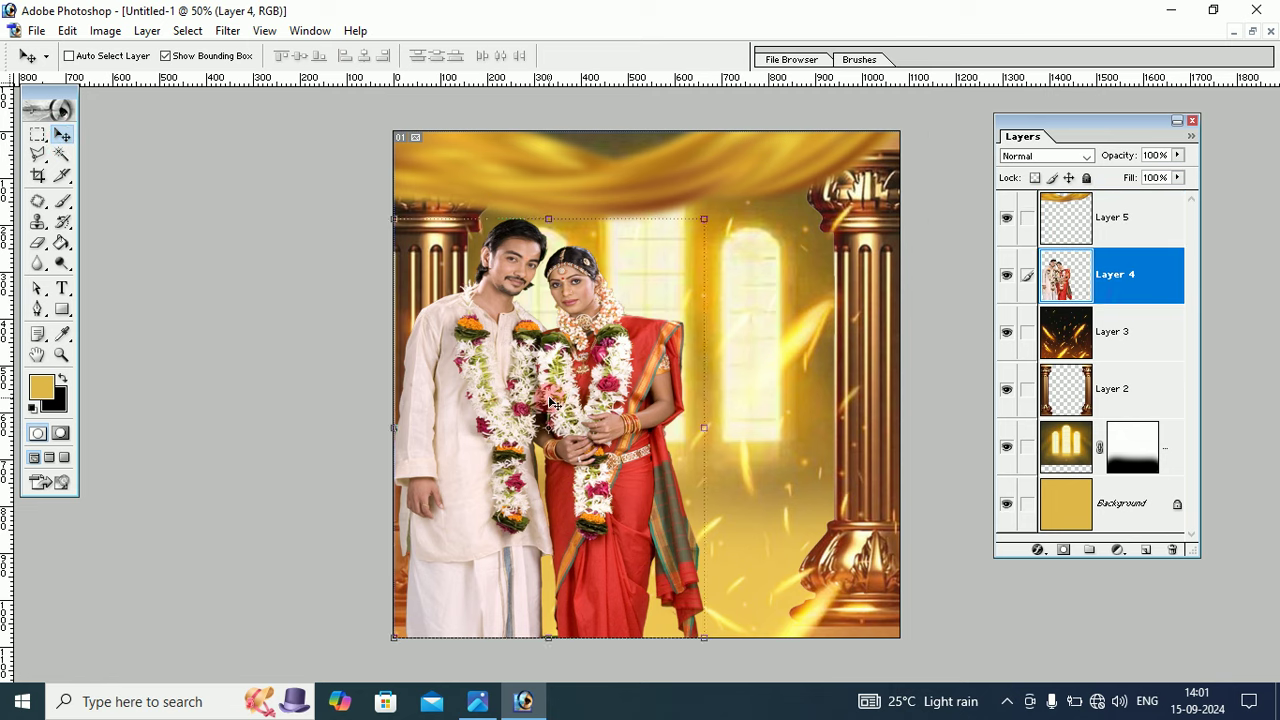
mouse_move(549, 400)
left_mouse_down()
mouse_move(565, 402)
mouse_move(565, 382)
left_mouse_up()
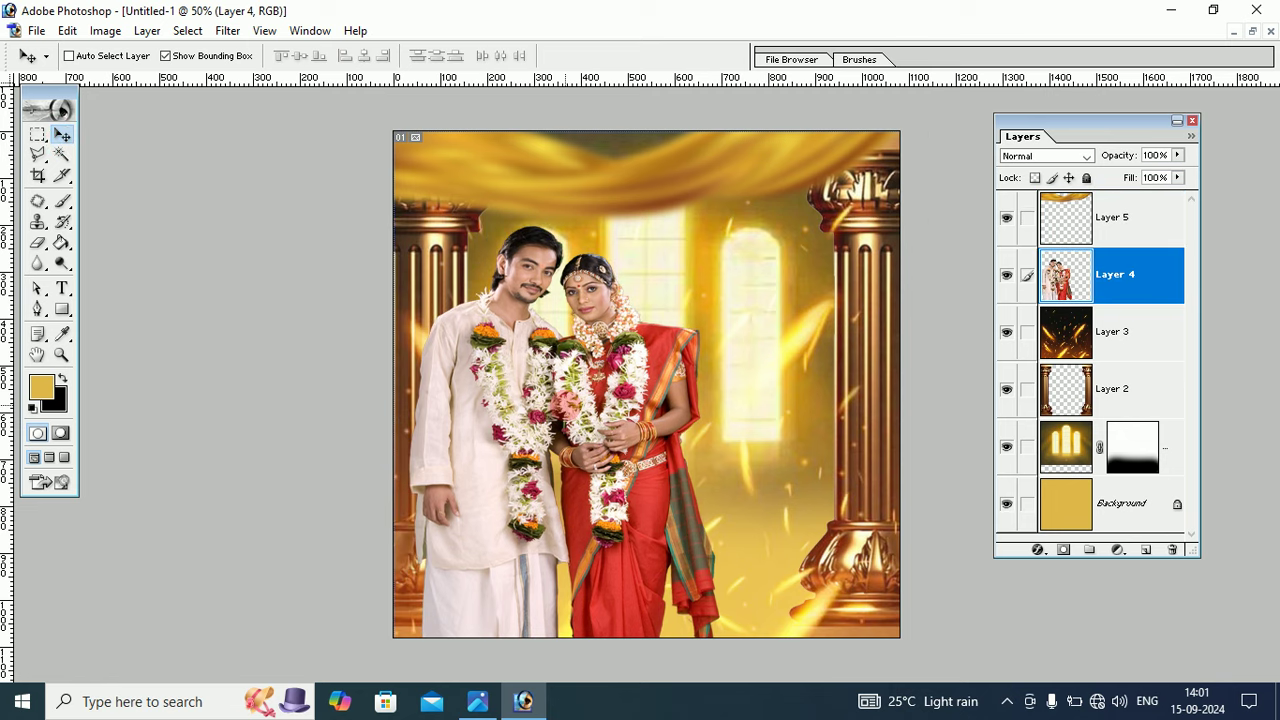
key("ctrl+t")
left_click_drag(722, 434, 735, 434)
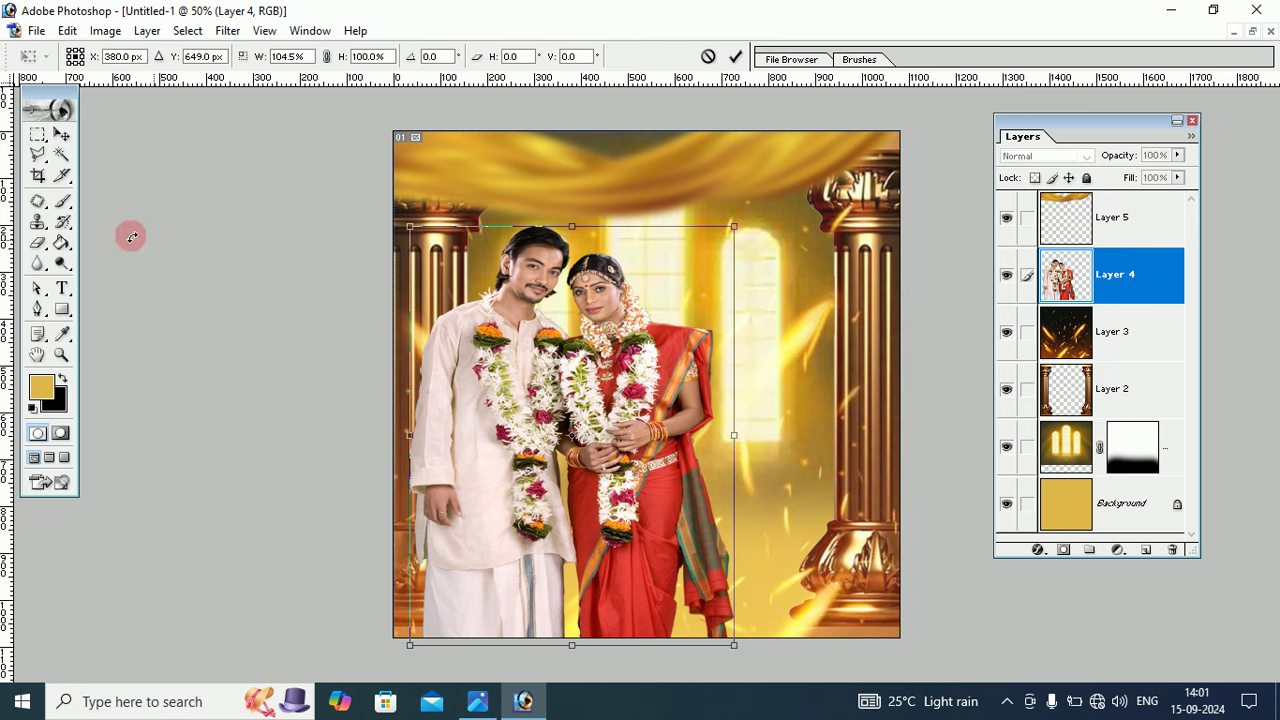
left_click(61, 134)
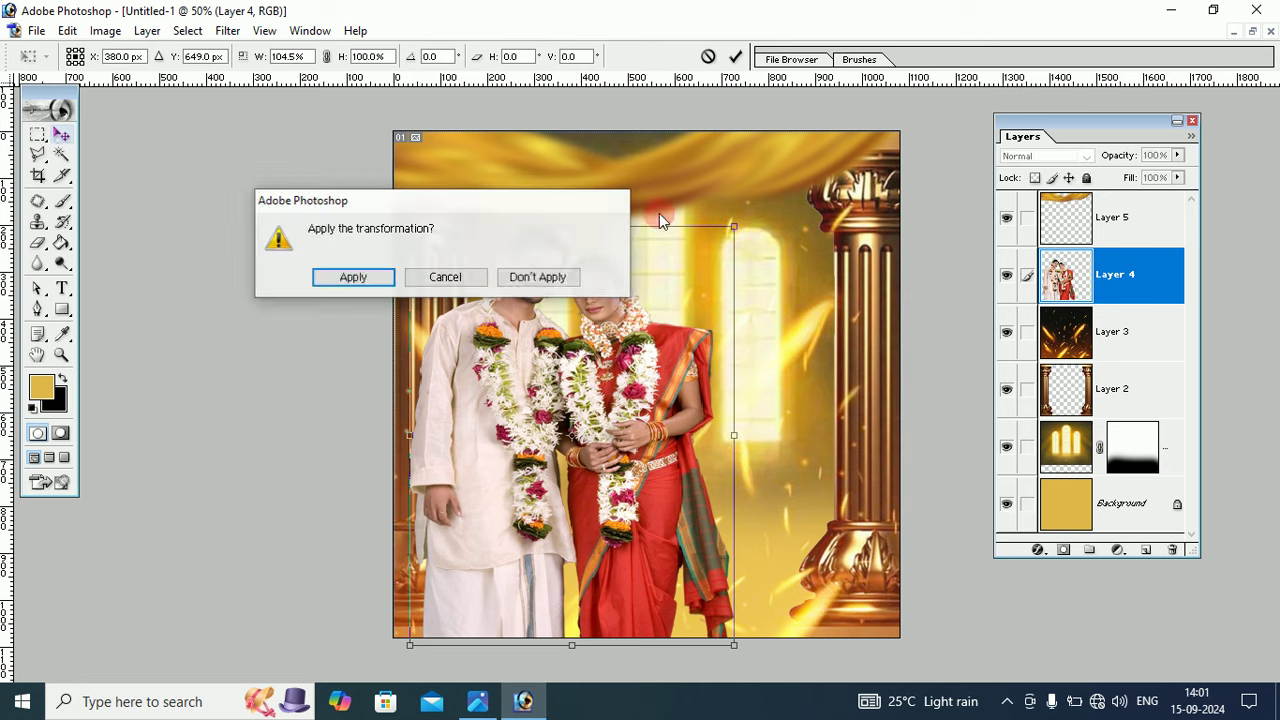
left_click(360, 277)
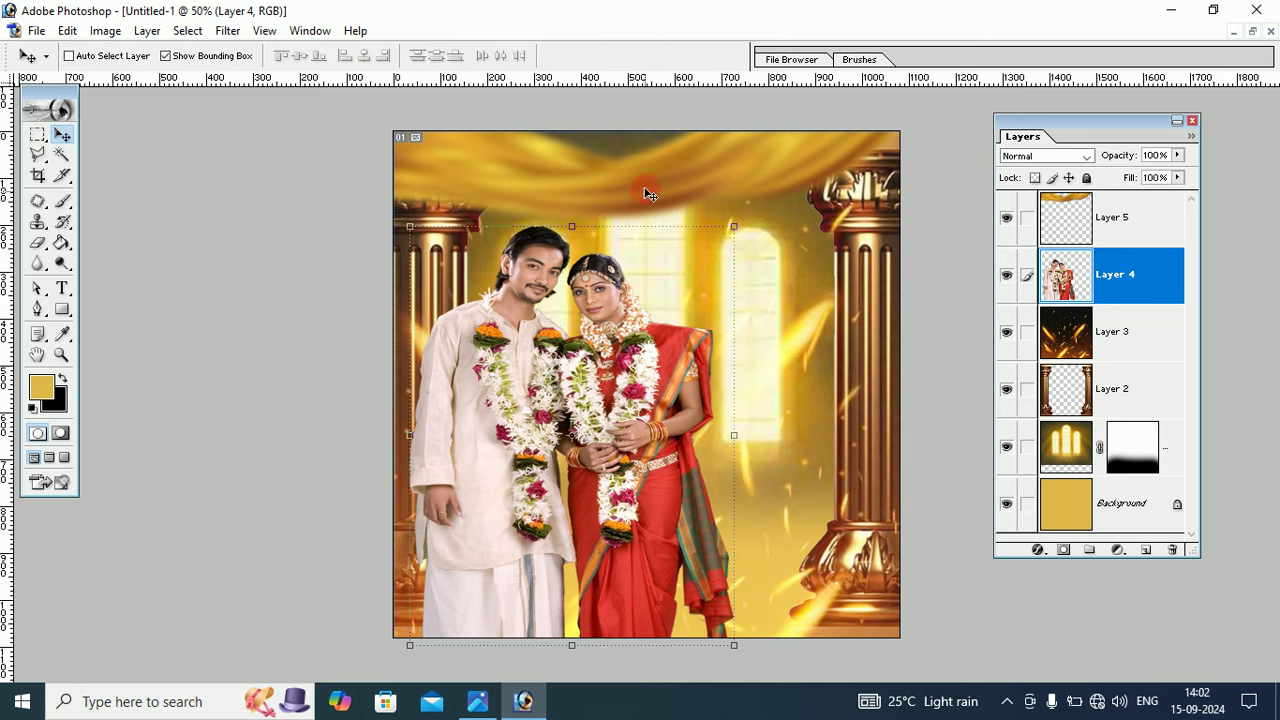
Step: Reselect the drape's Layer 5 and fine-tune its height, raising it about 6 px net
right_click(677, 176)
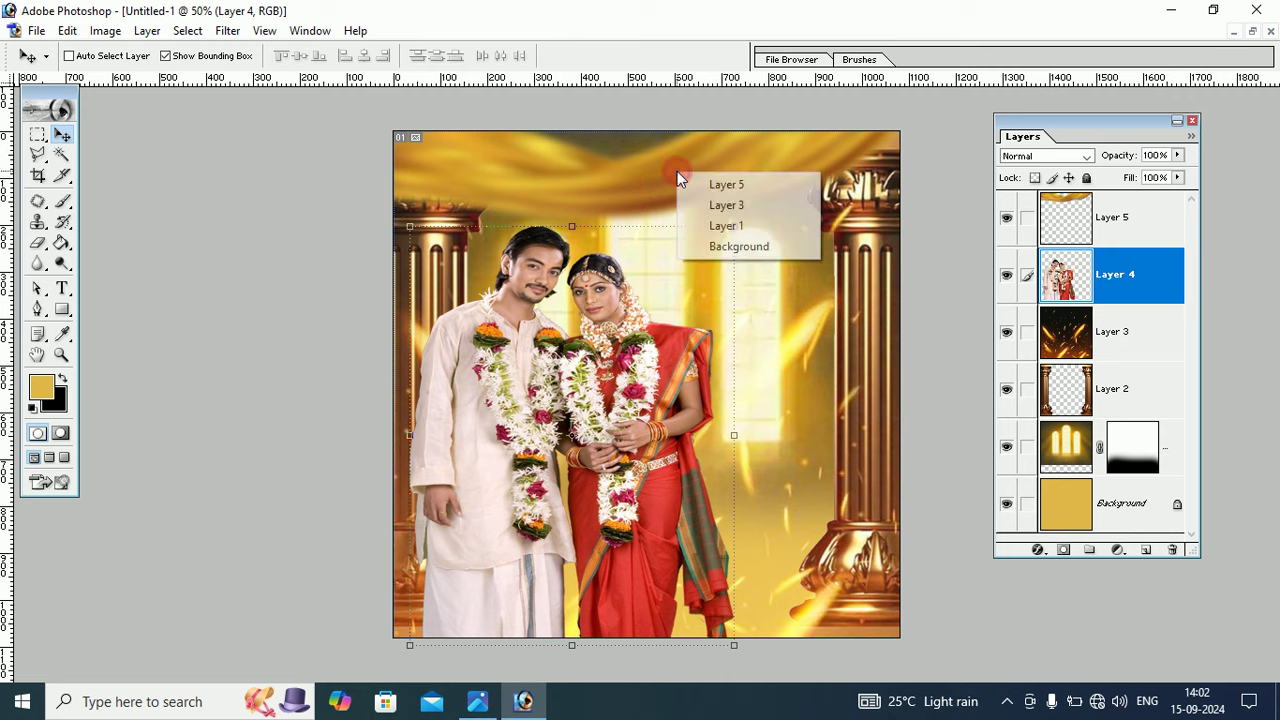
left_click(692, 182)
left_click_drag(651, 179, 652, 161)
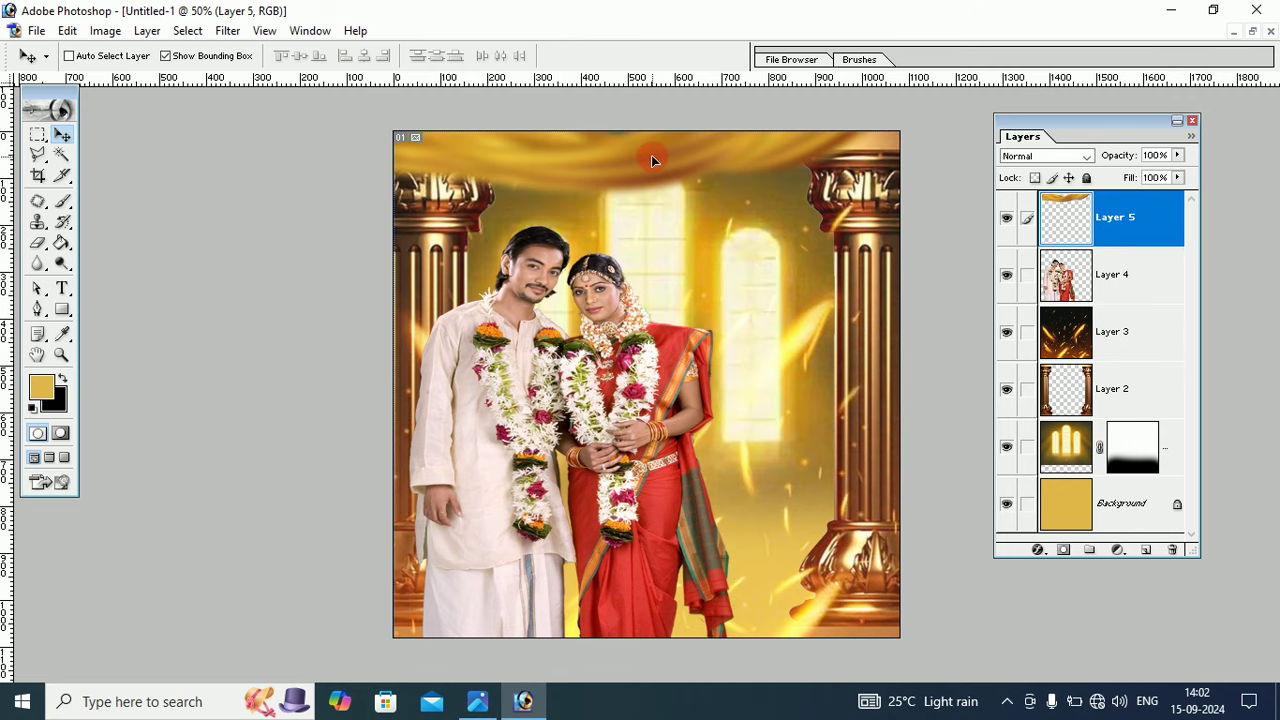
left_click_drag(651, 155, 651, 173)
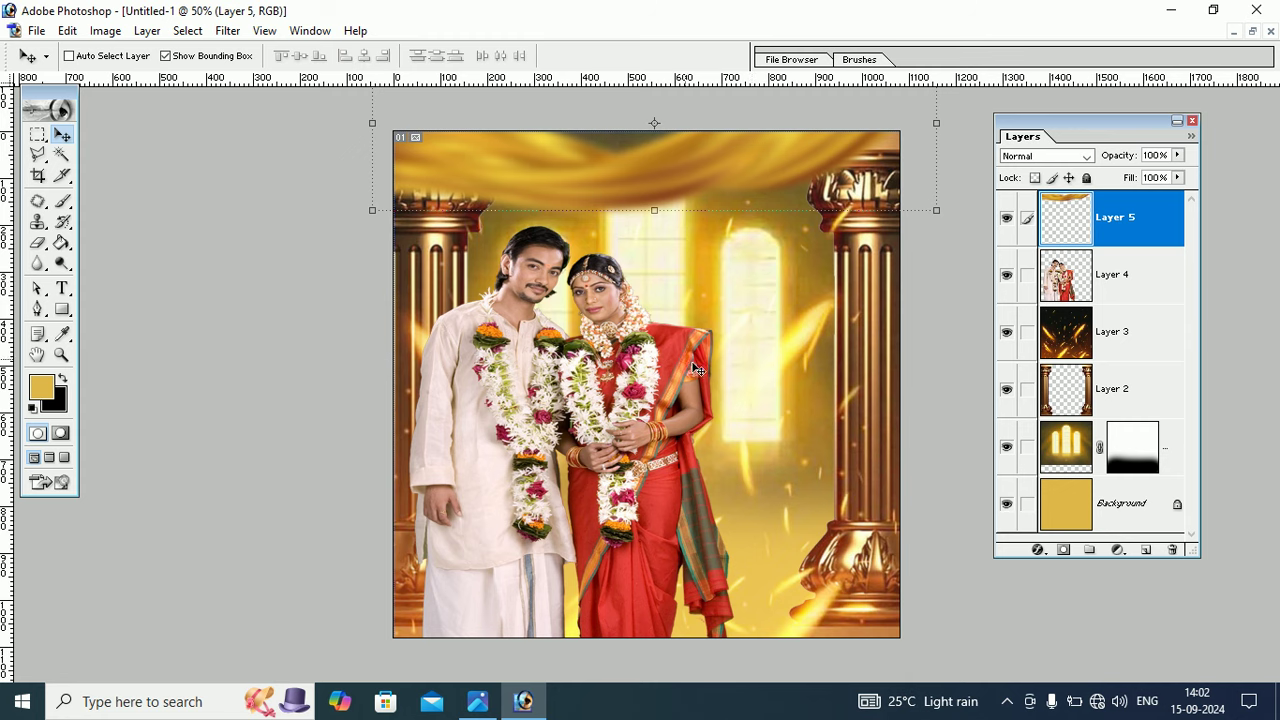
left_click(492, 703)
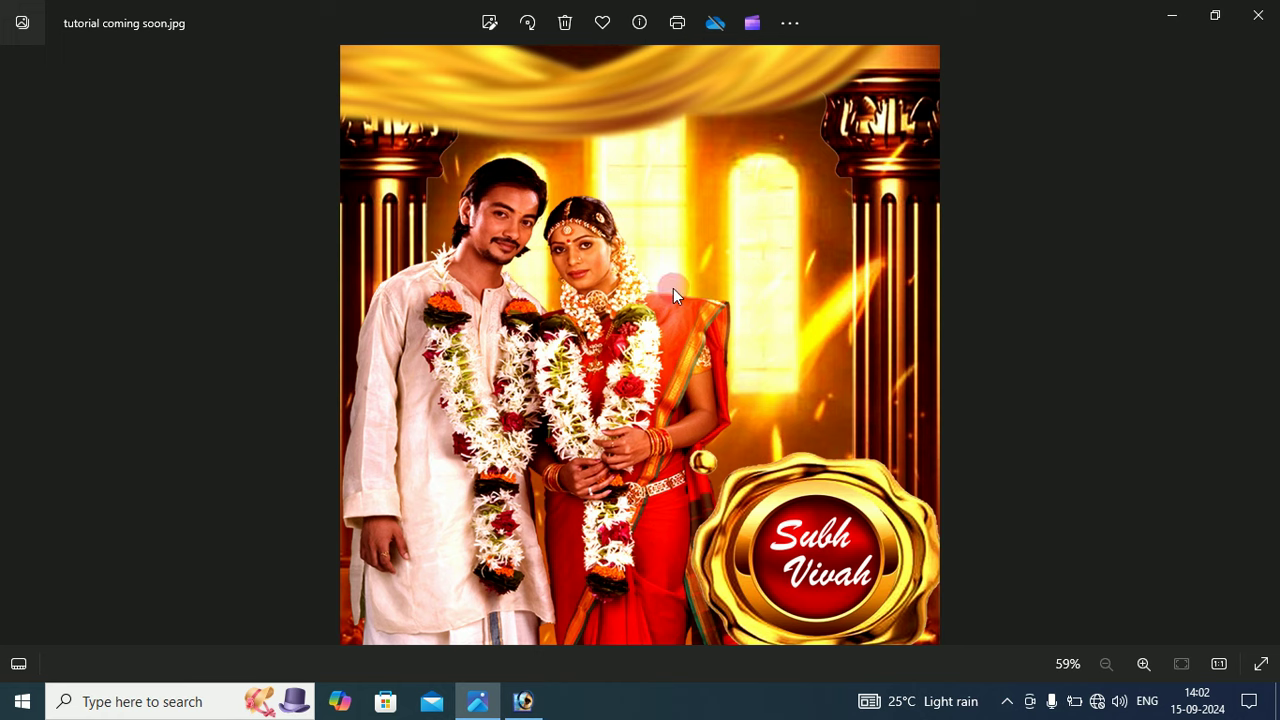
left_click(1175, 20)
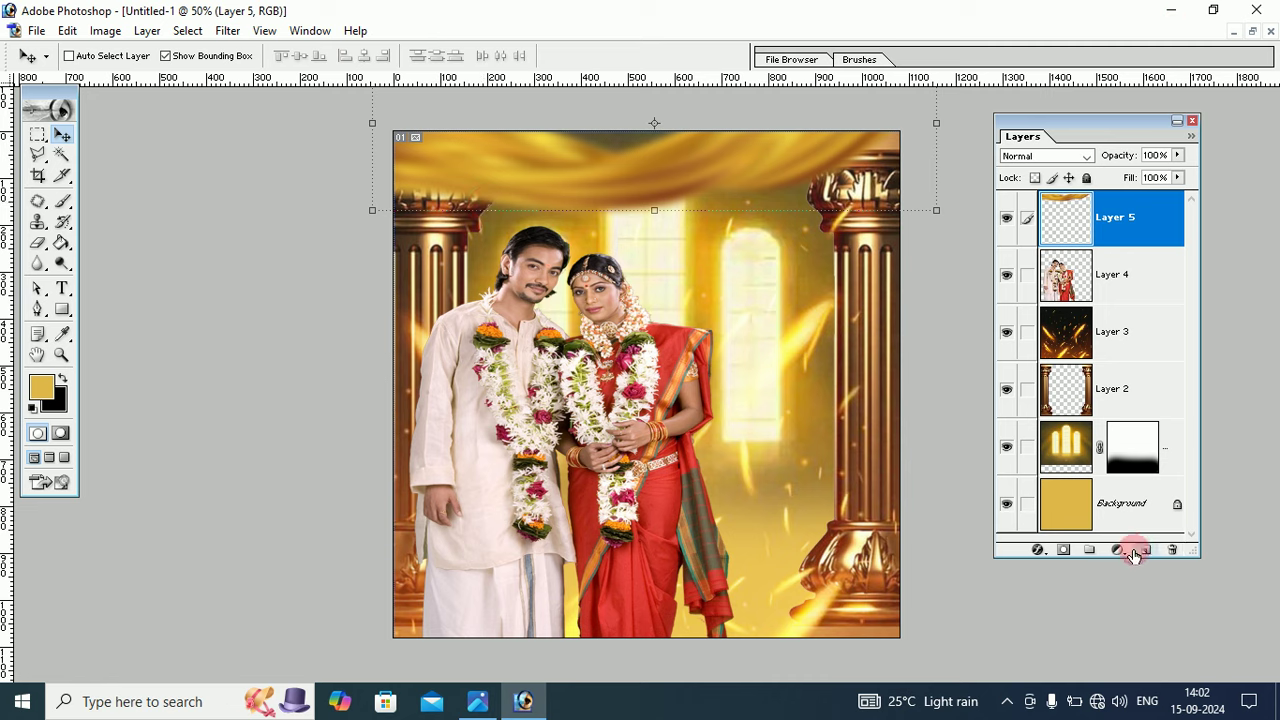
Step: Open the gold seal image ytrtyrtyrty in Photoshop
left_click(36, 31)
left_click(71, 73)
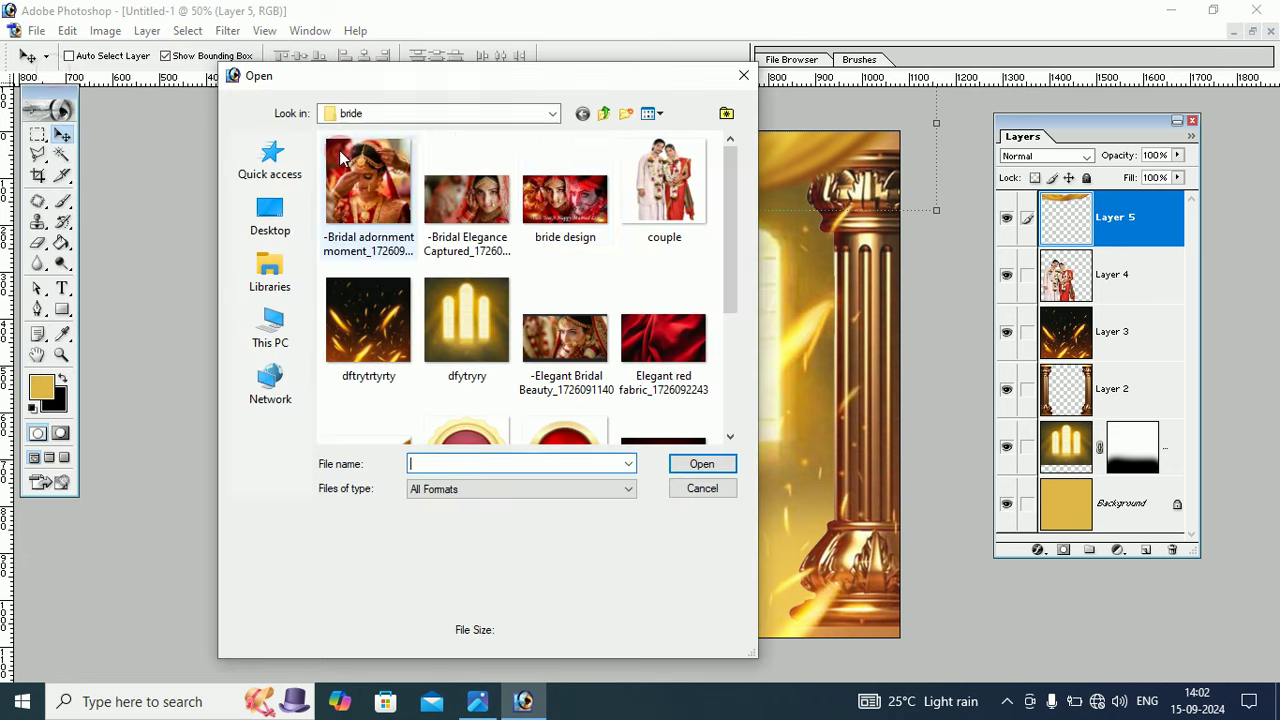
left_click_drag(725, 158, 724, 282)
left_click(665, 378)
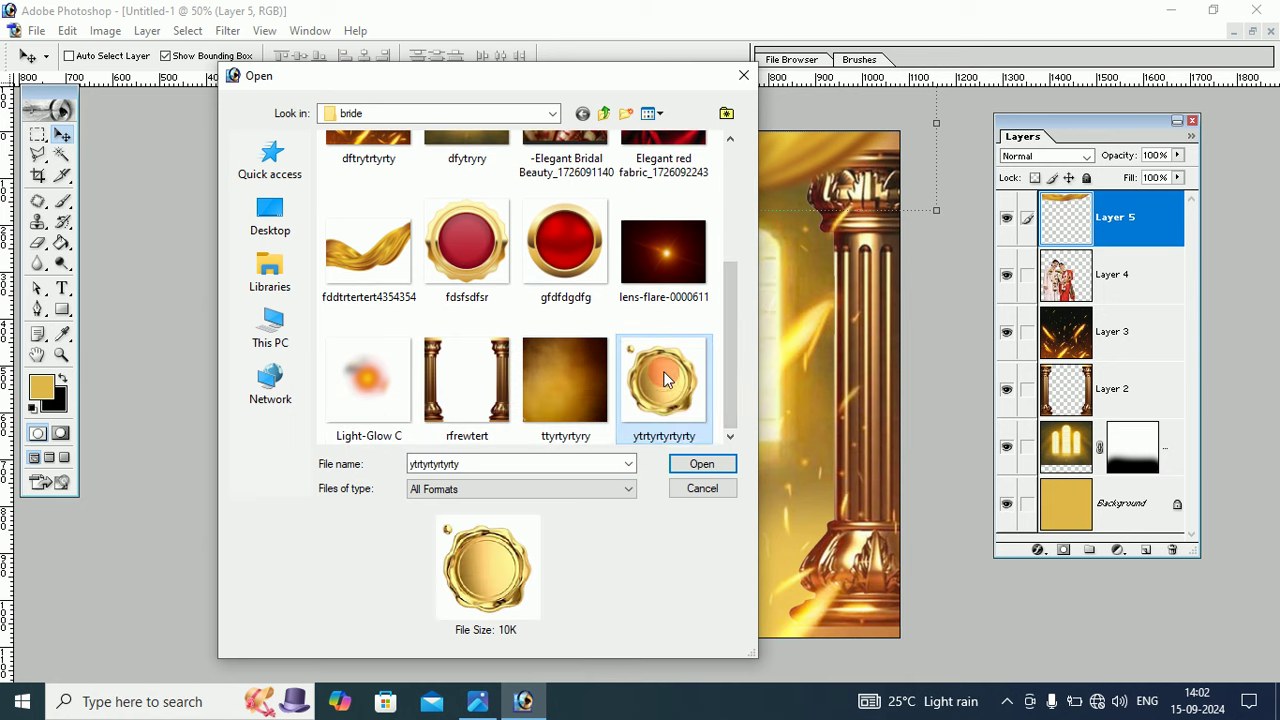
mouse_move(664, 380)
left_click(699, 466)
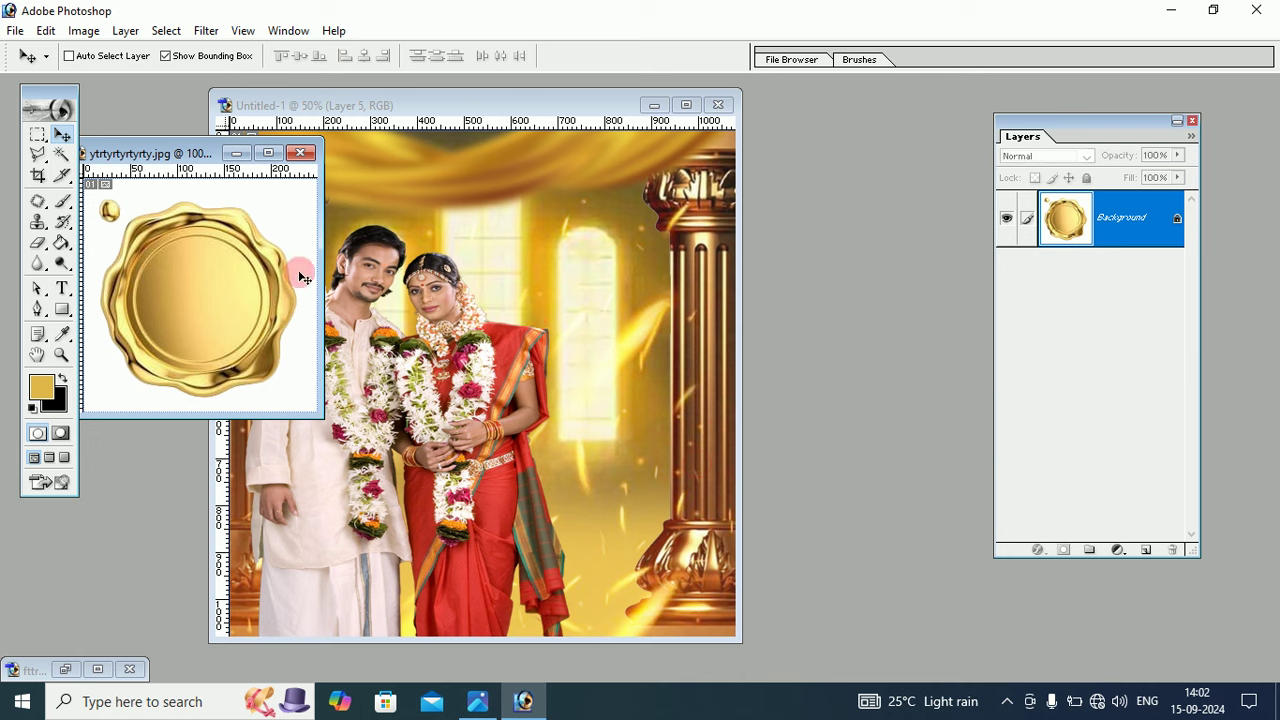
Step: Bring the gold seal into the poster as Layer 6 and place it on the couple's chest
mouse_move(300, 271)
left_mouse_down()
mouse_move(182, 265)
mouse_move(569, 391)
left_mouse_up()
left_click(140, 153)
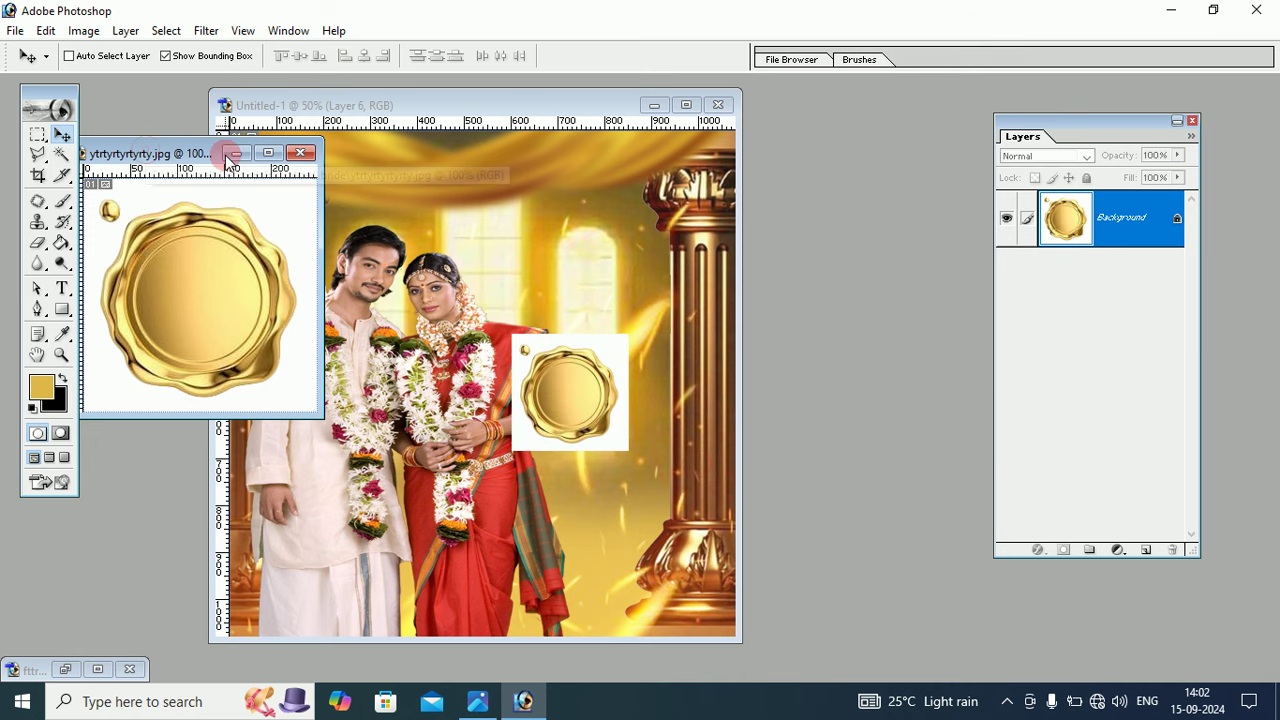
left_click(481, 322)
mouse_move(627, 462)
left_mouse_down()
mouse_move(447, 437)
mouse_move(548, 519)
left_mouse_up()
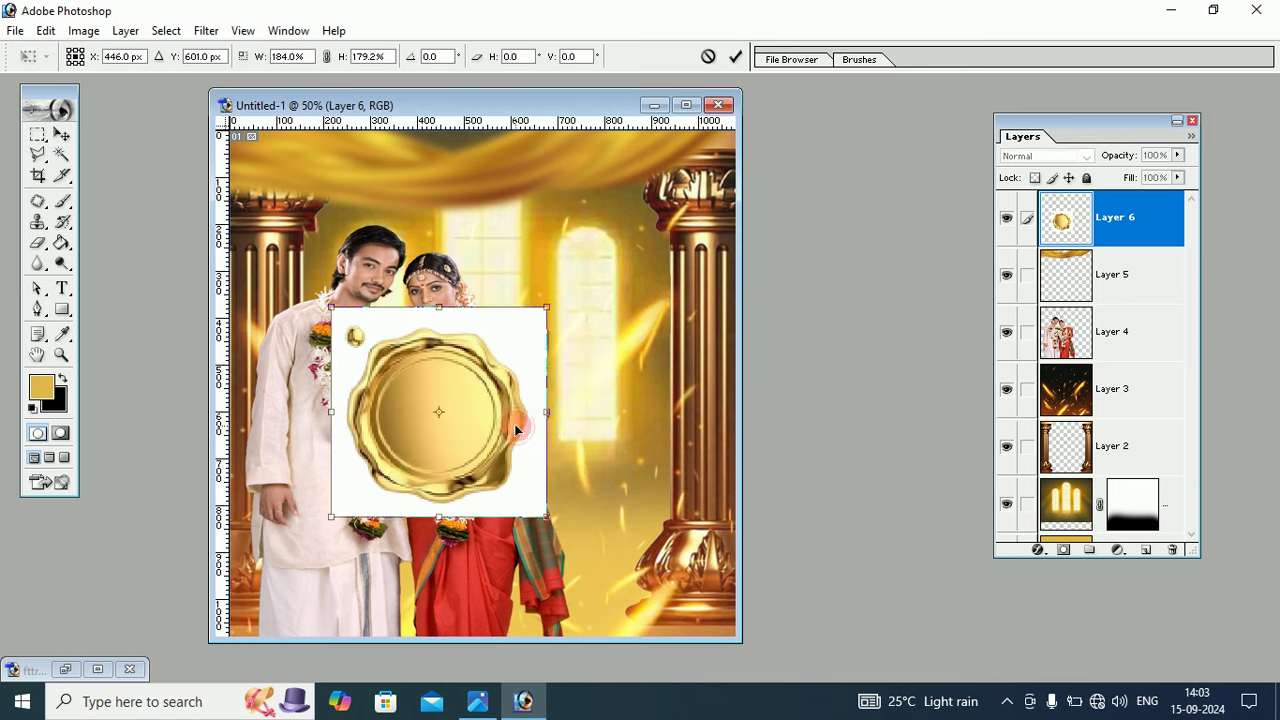
Step: Move the enlarged gold seal down-right and apply its transform
left_click_drag(514, 424, 654, 496)
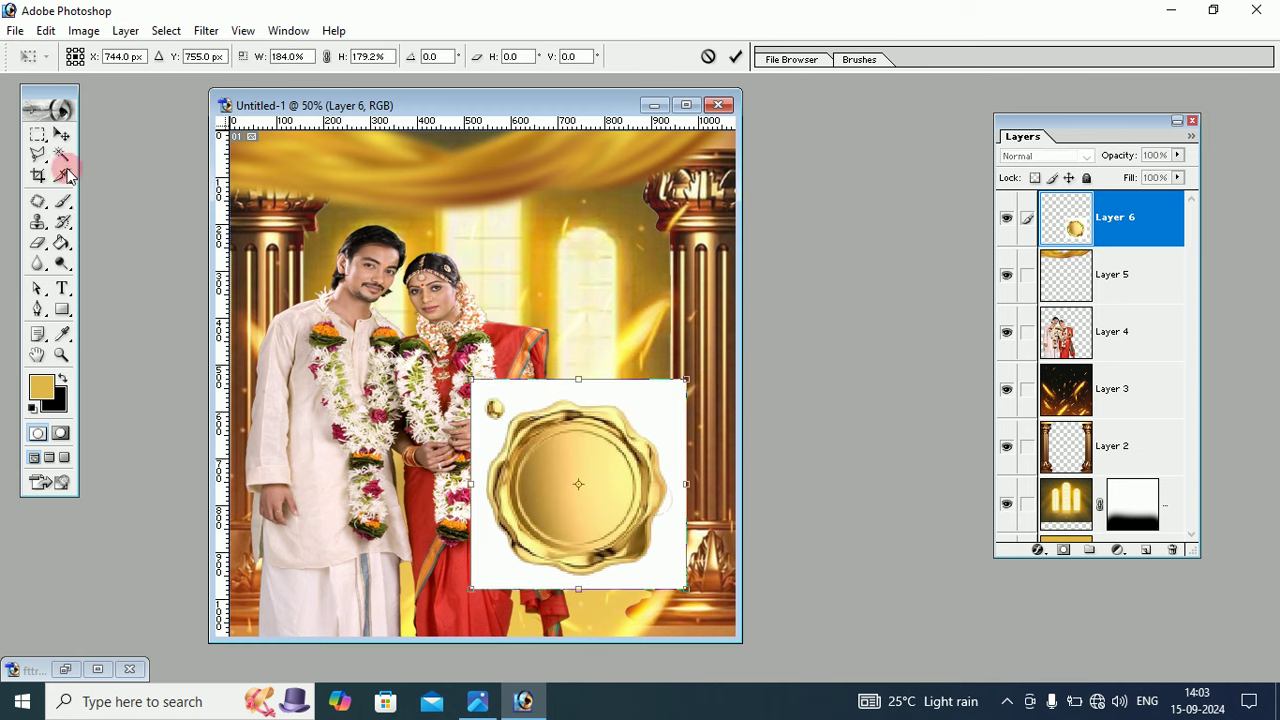
left_click(61, 133)
left_click(378, 272)
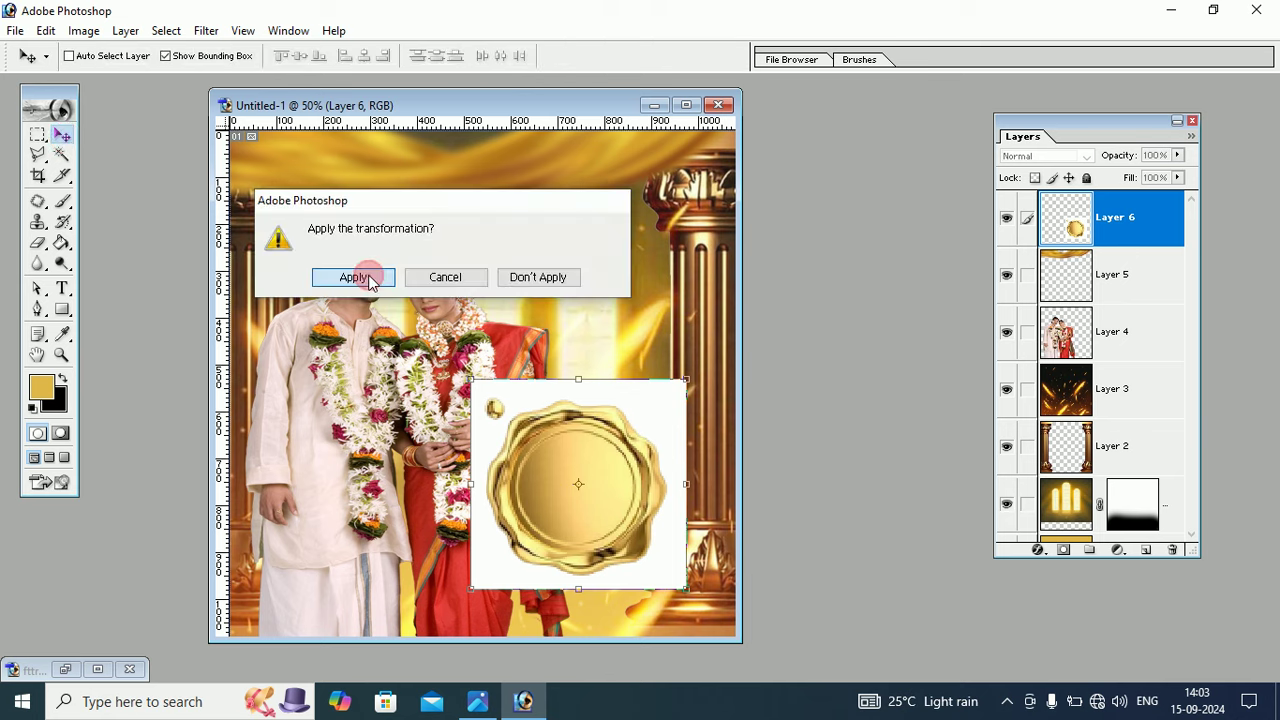
Step: Clear the seal's white background with the Magic Wand, deselect, and drag it to the bottom-right corner
left_click(63, 156)
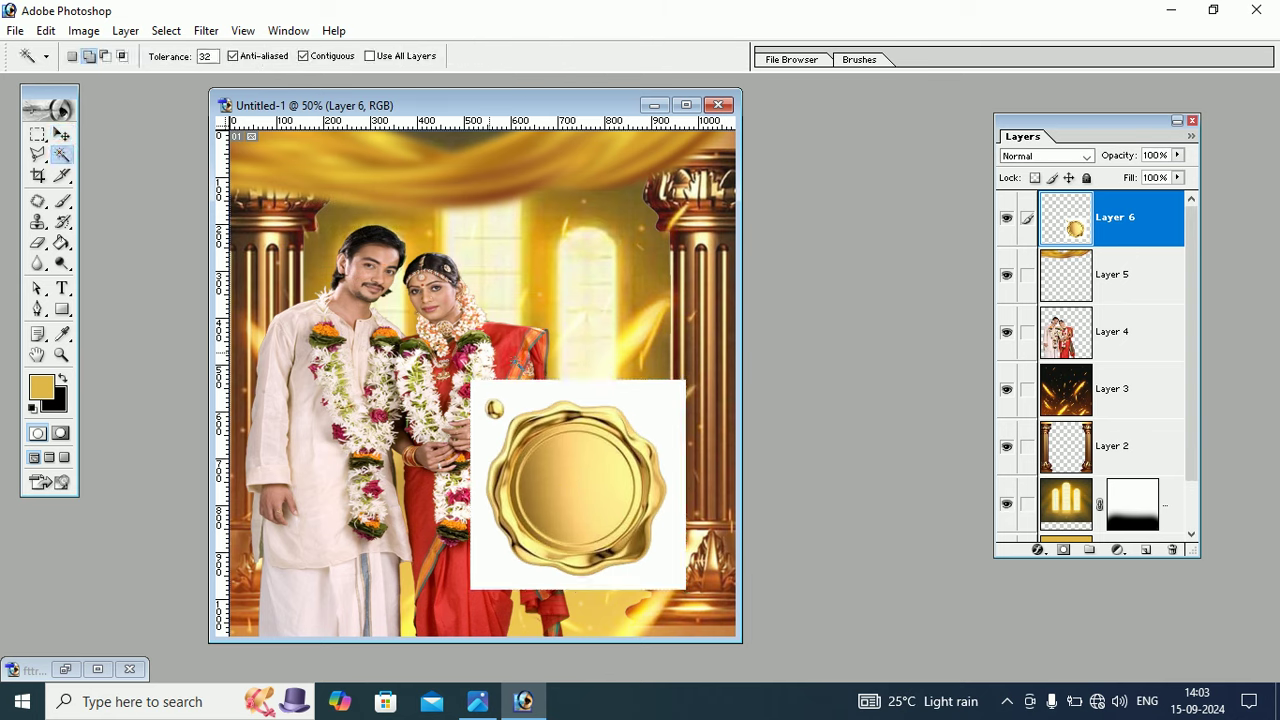
left_click(630, 404)
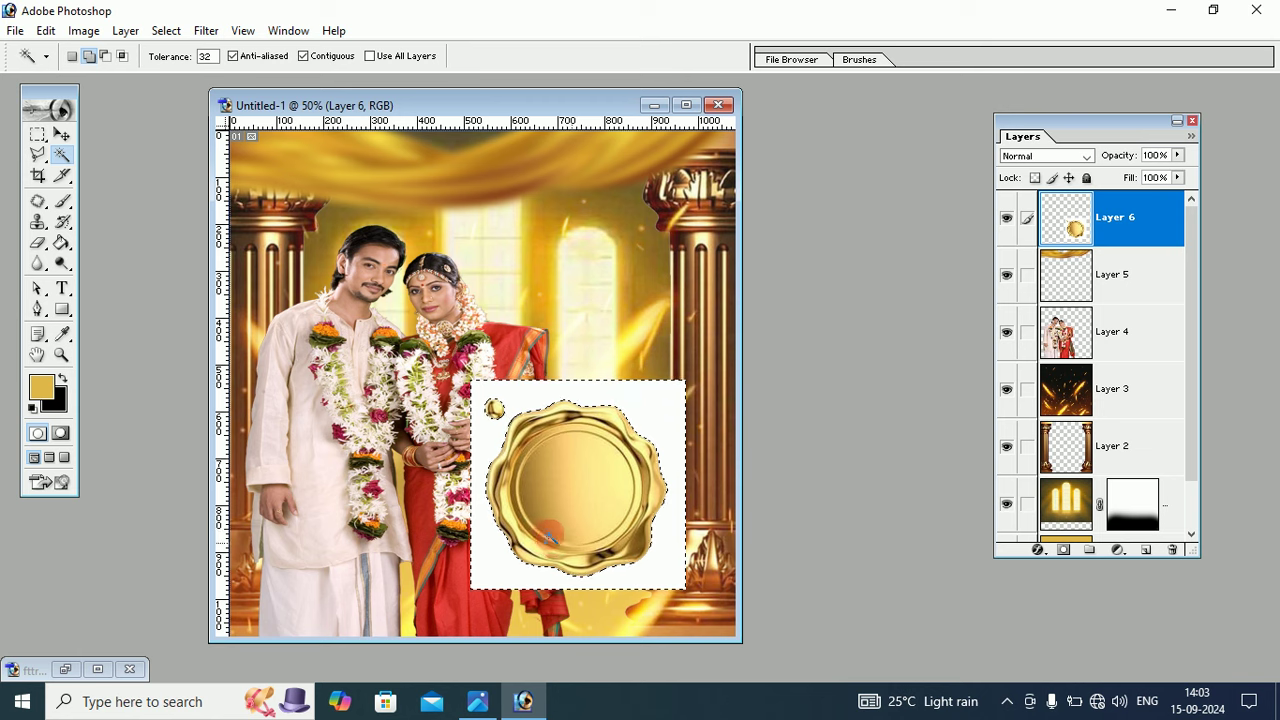
left_click(45, 30)
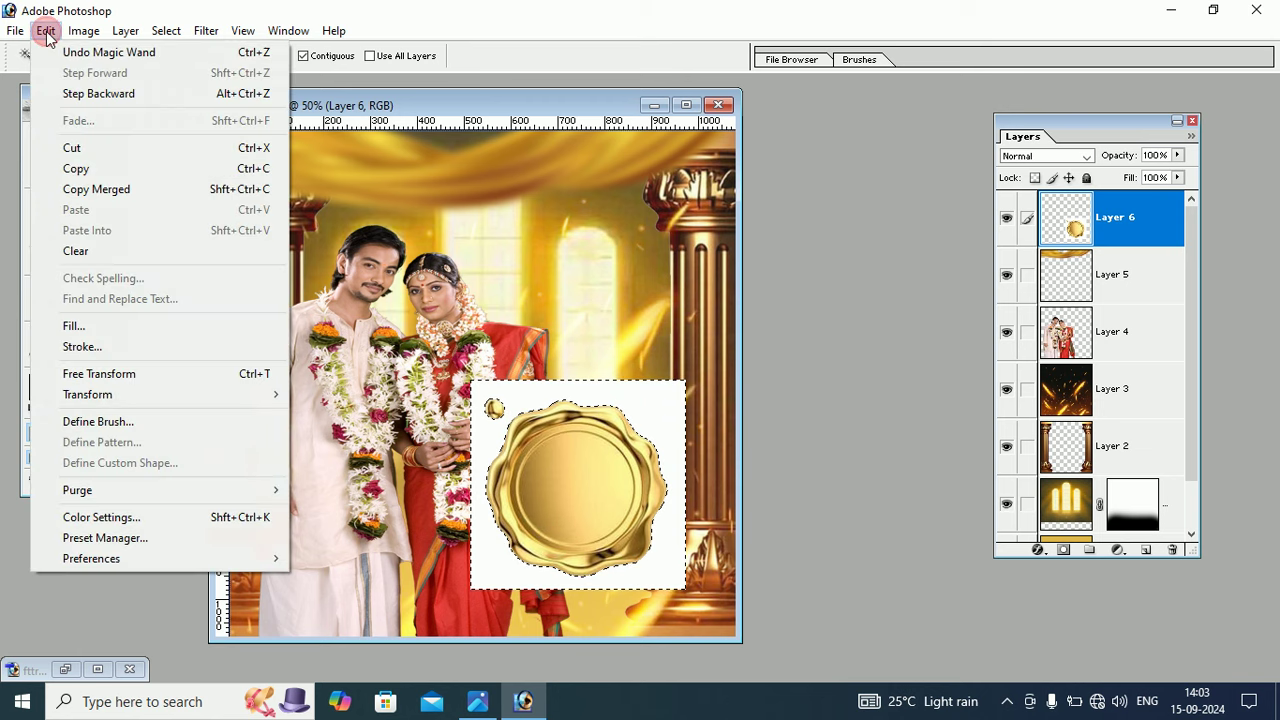
left_click(80, 251)
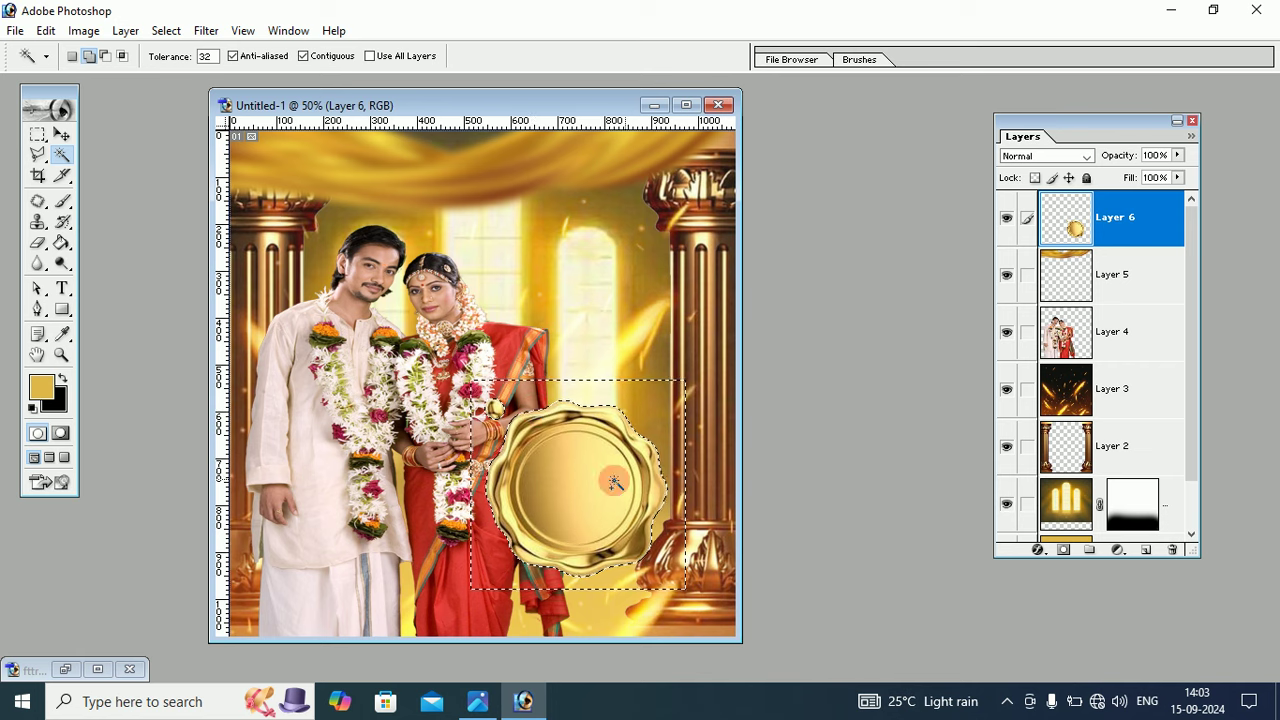
left_click(166, 30)
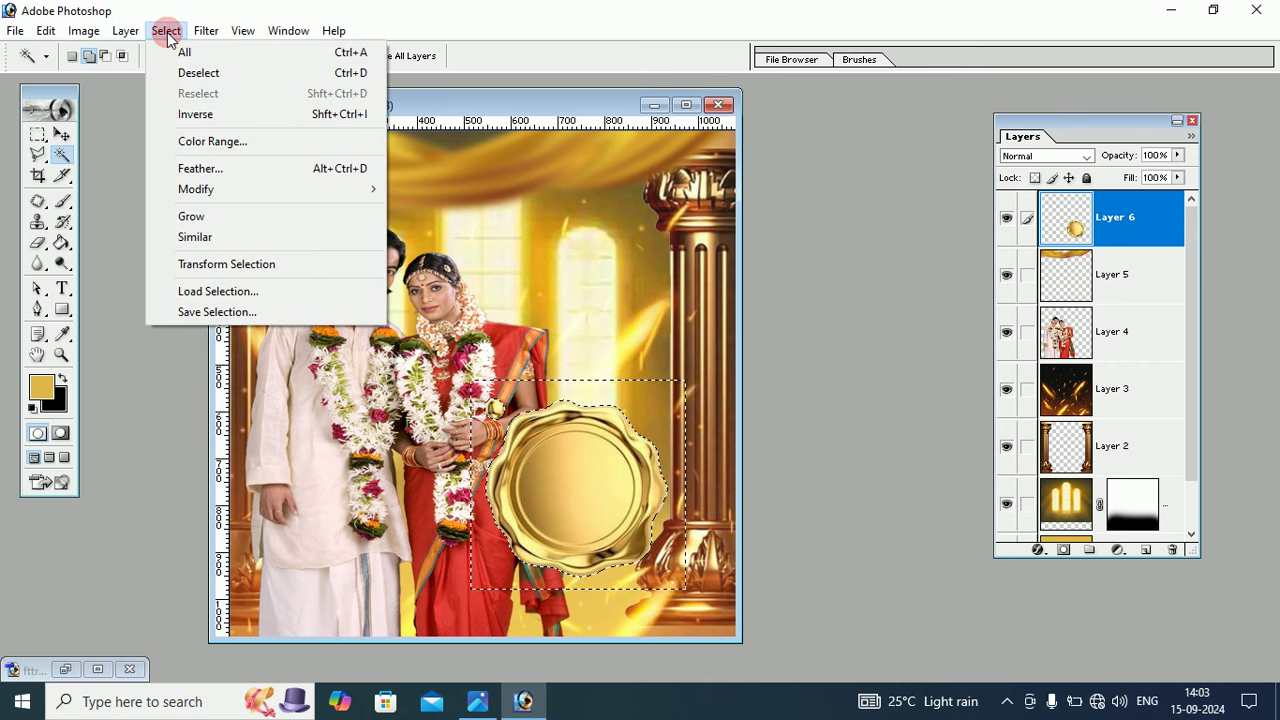
left_click(171, 74)
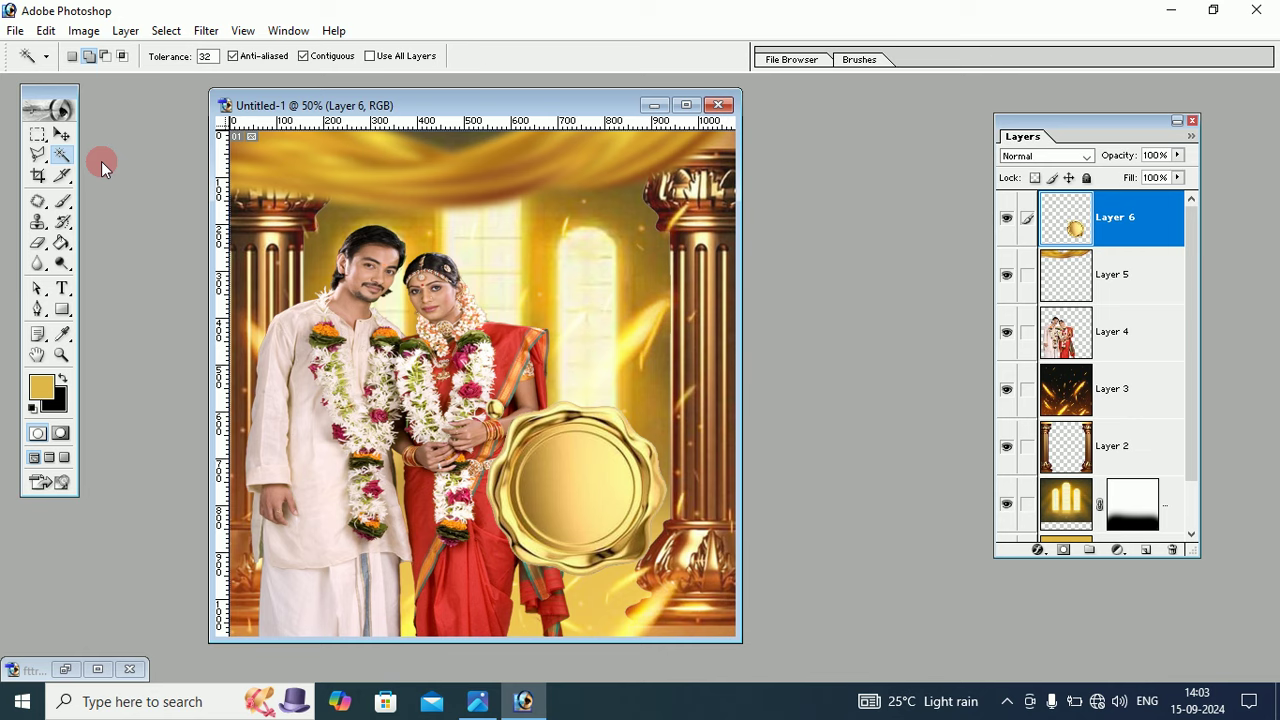
left_click(62, 134)
mouse_move(609, 457)
left_mouse_down()
mouse_move(681, 538)
mouse_move(667, 539)
left_mouse_up()
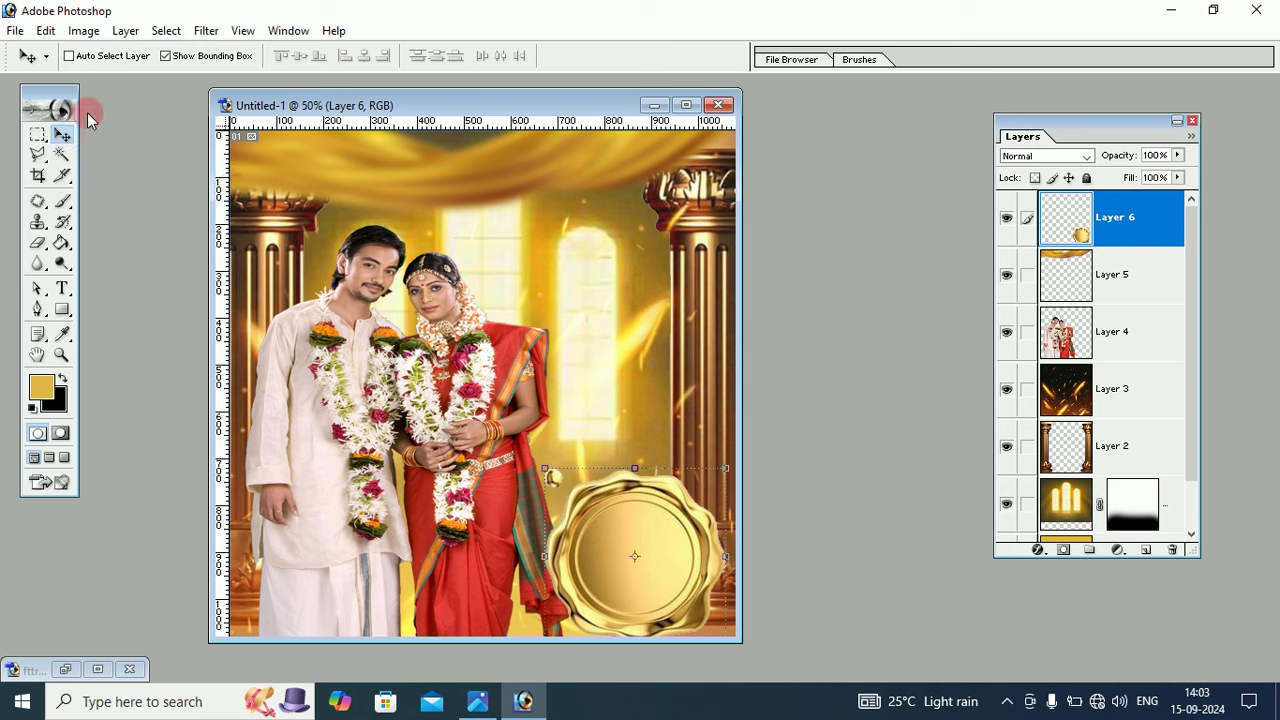
Step: Open gfdfdgdfg.jpg, drag the red button into the poster, and close its source window
left_click(20, 35)
left_click(40, 70)
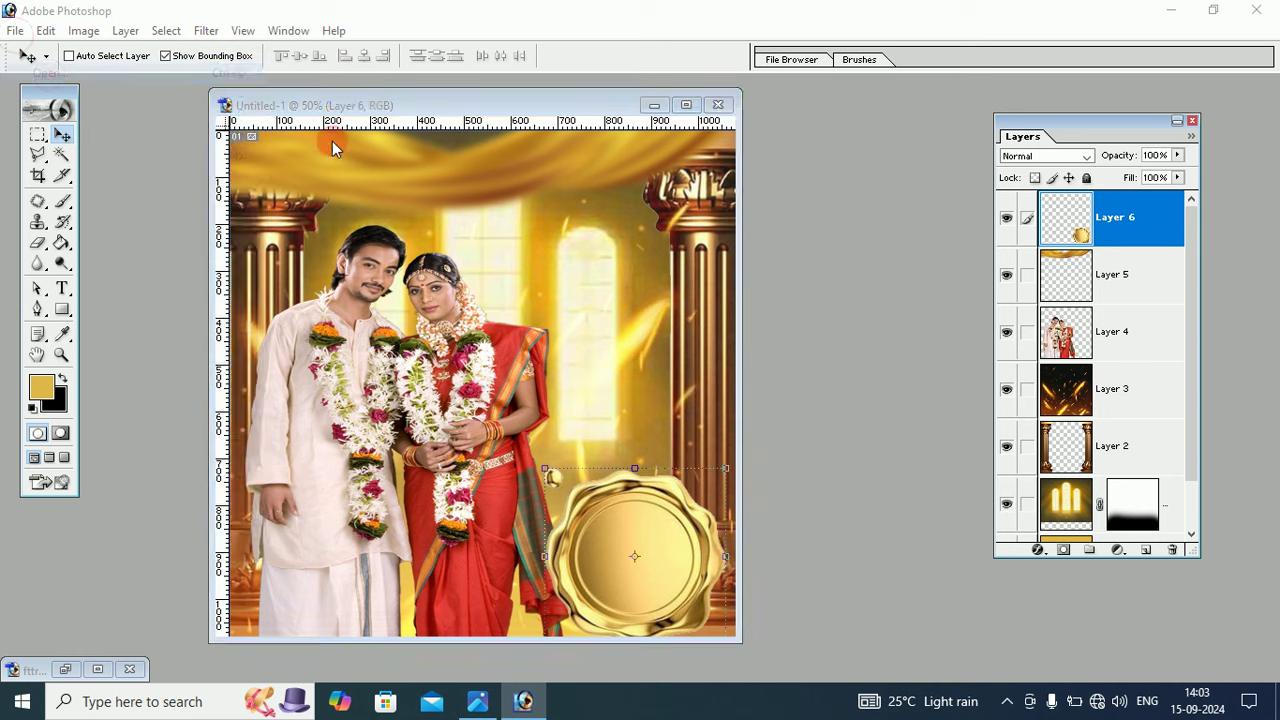
left_click_drag(736, 200, 731, 265)
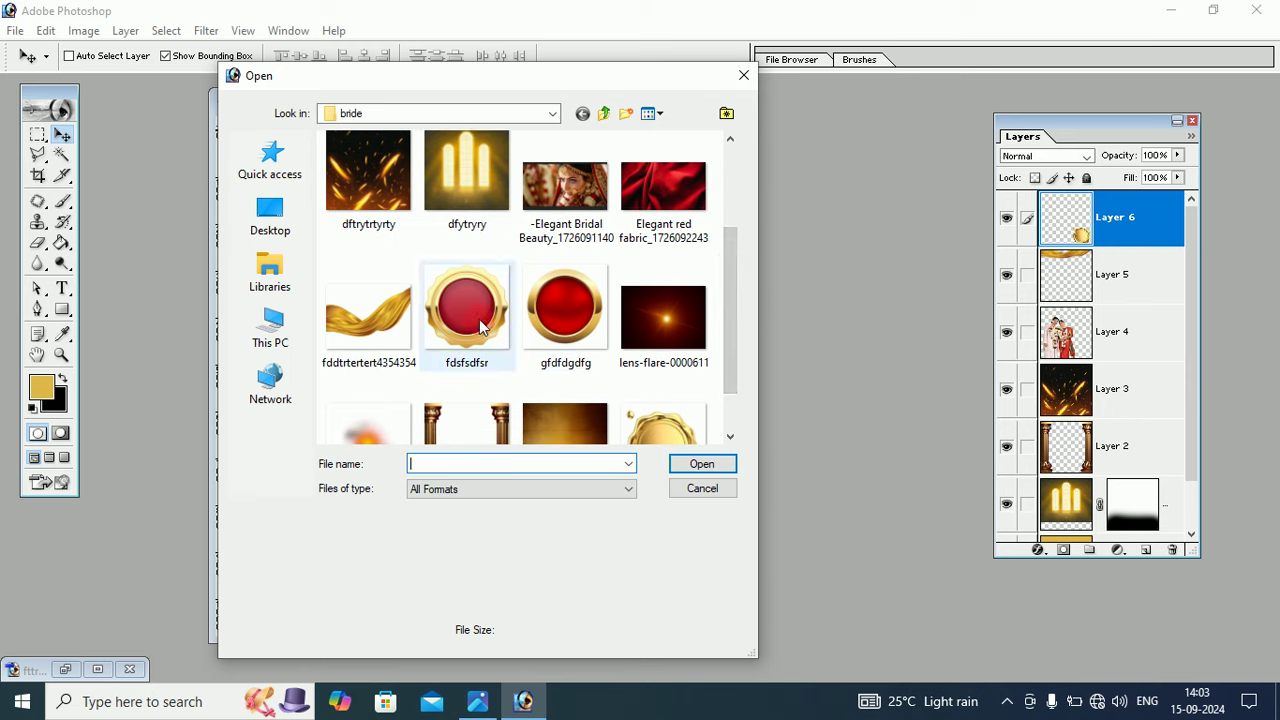
left_click(565, 308)
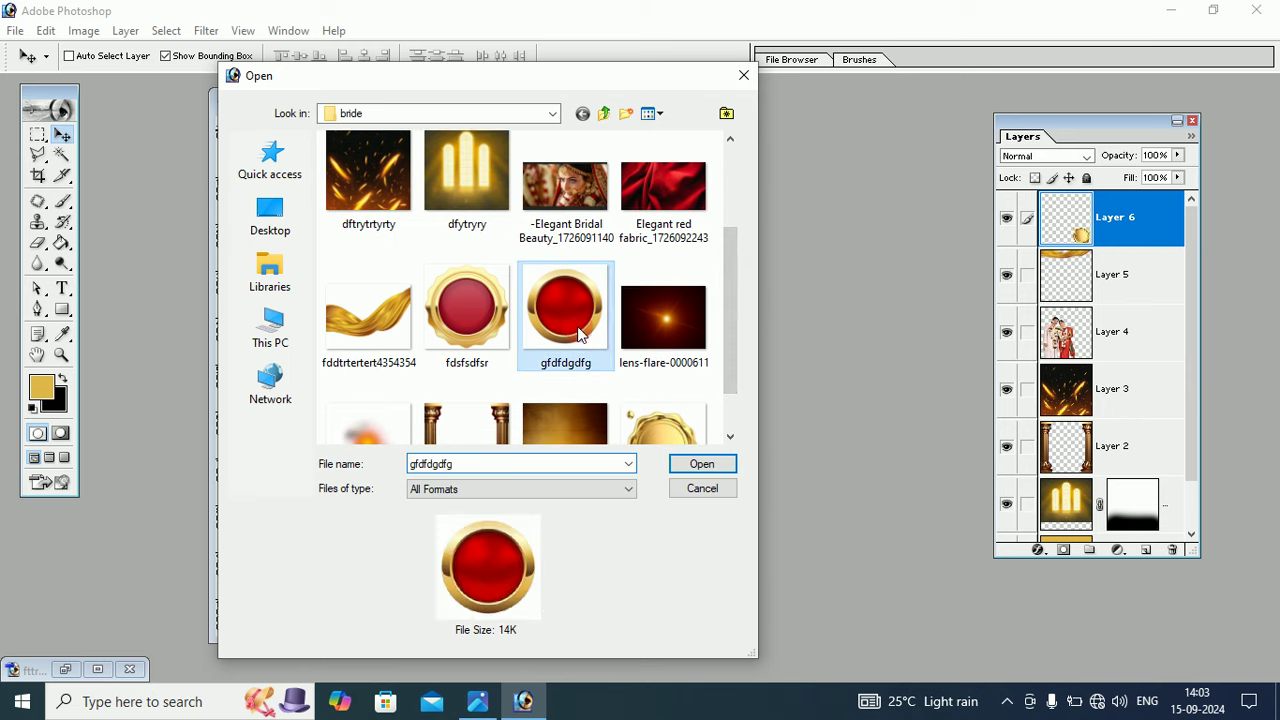
left_click(698, 468)
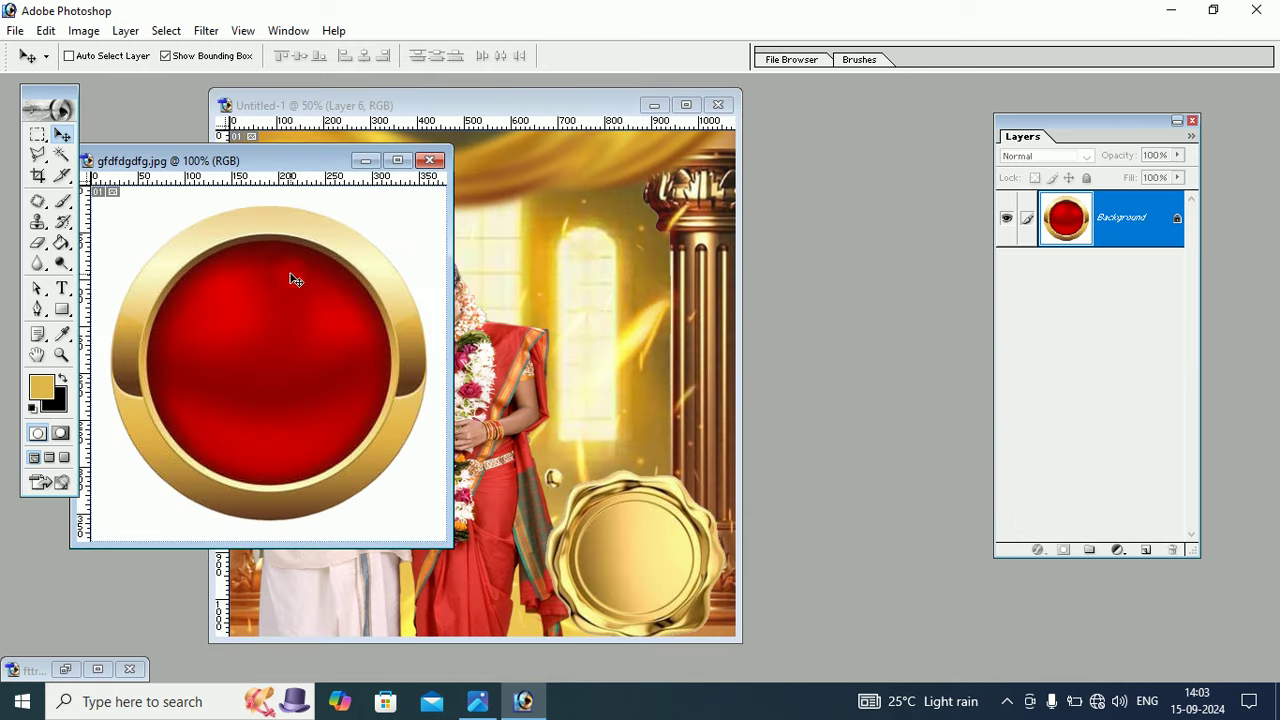
left_click_drag(338, 284, 533, 319)
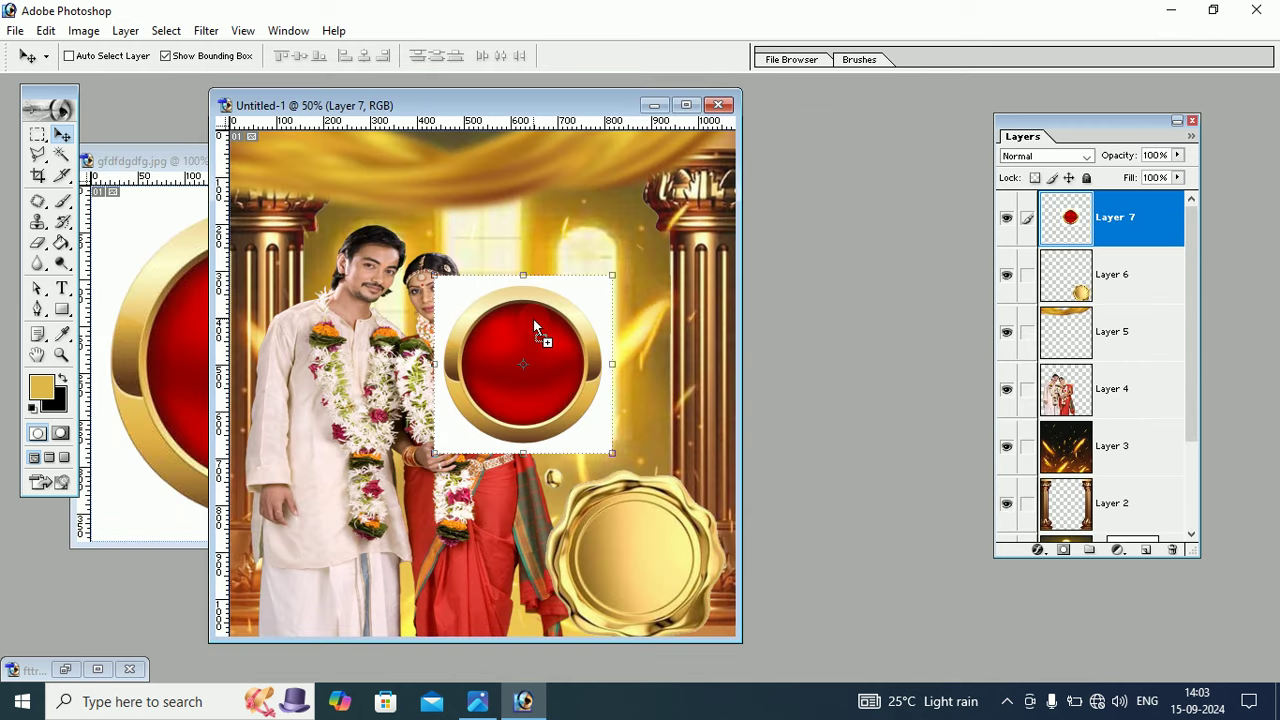
left_click(175, 177)
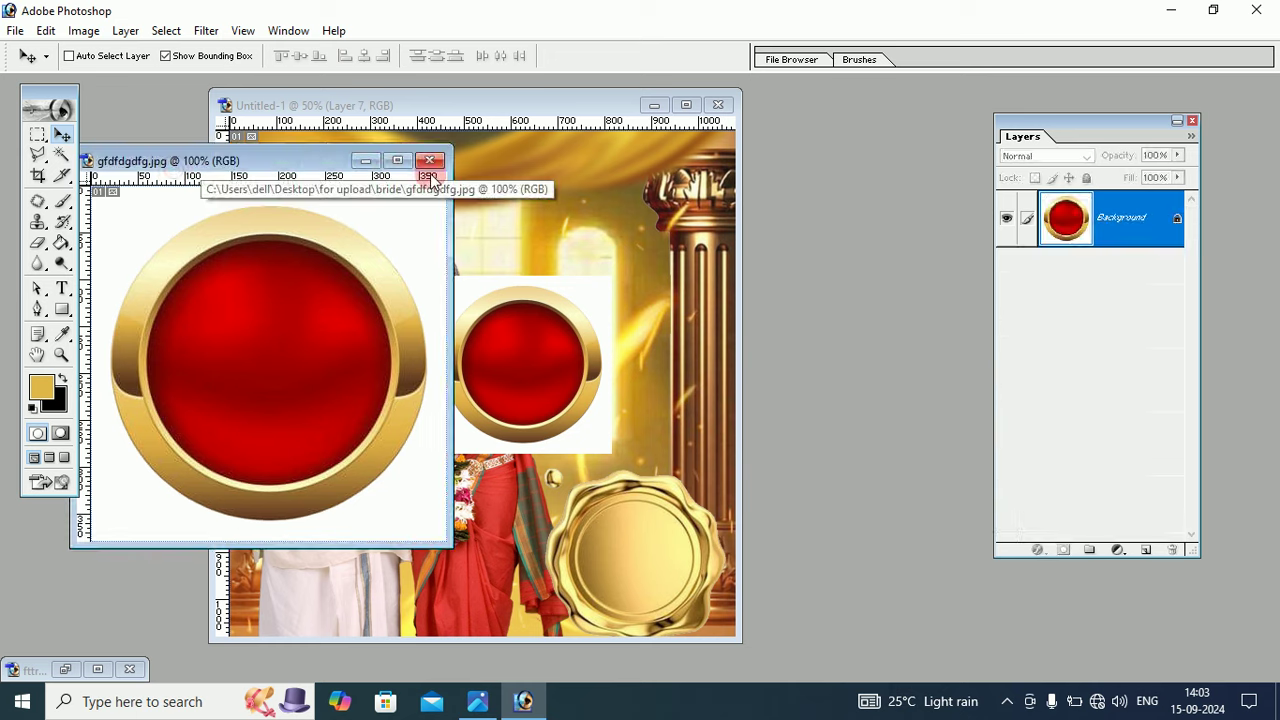
left_click(431, 160)
Step: Enlarge the red button layer by dragging a corner, then apply the transform
left_click(444, 449)
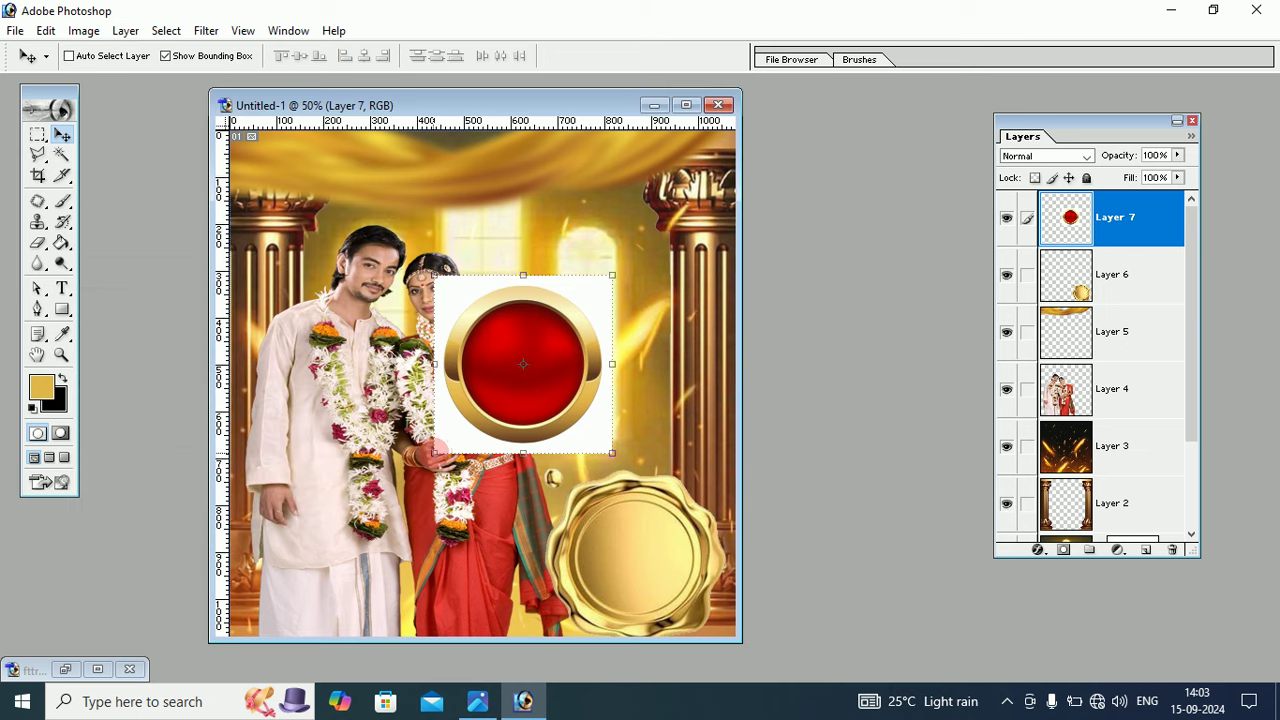
left_click_drag(437, 451, 305, 568)
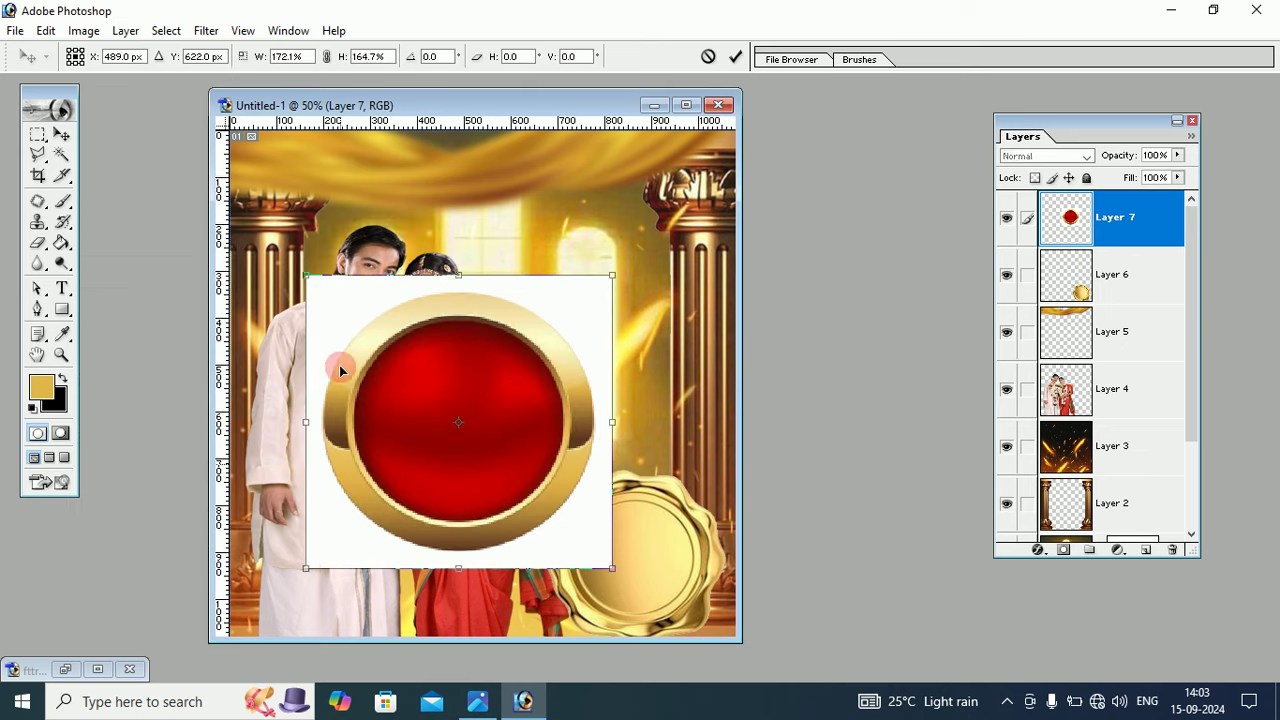
left_click(172, 153)
left_click(61, 134)
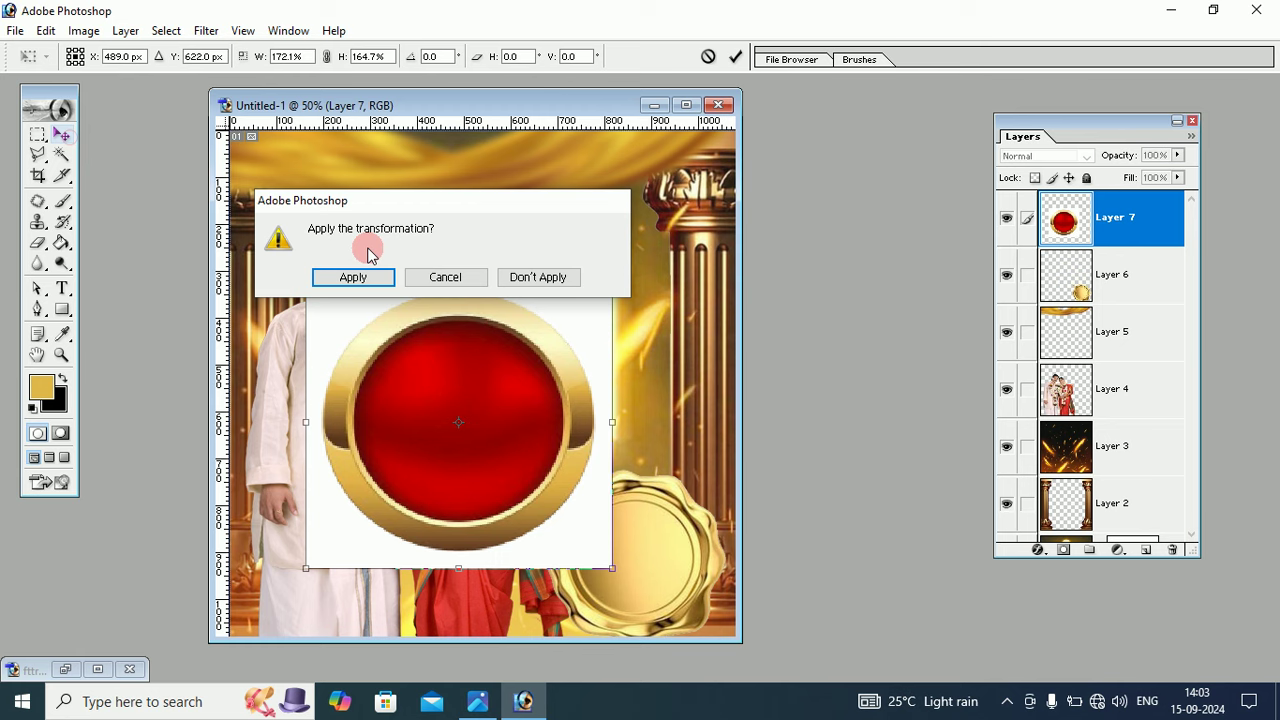
left_click(355, 278)
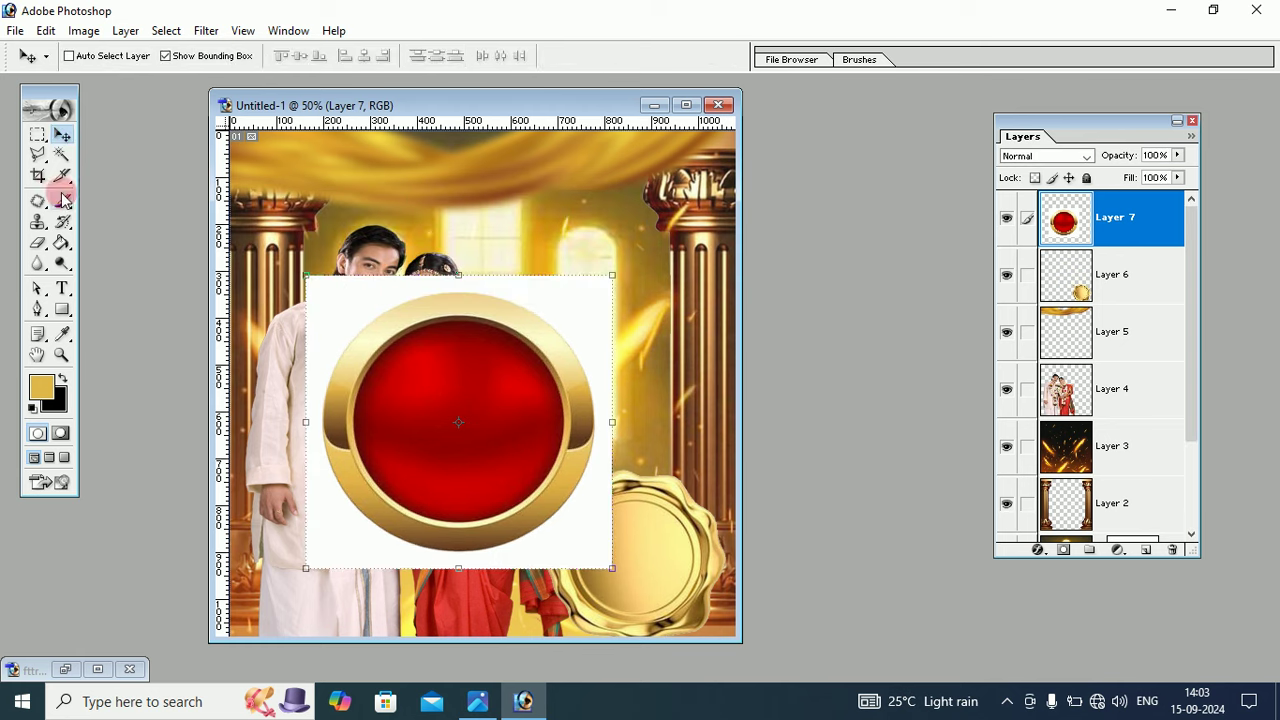
Step: Delete the white area around the red button with the Magic Wand and Clear, then deselect
left_click(61, 154)
left_click(362, 298)
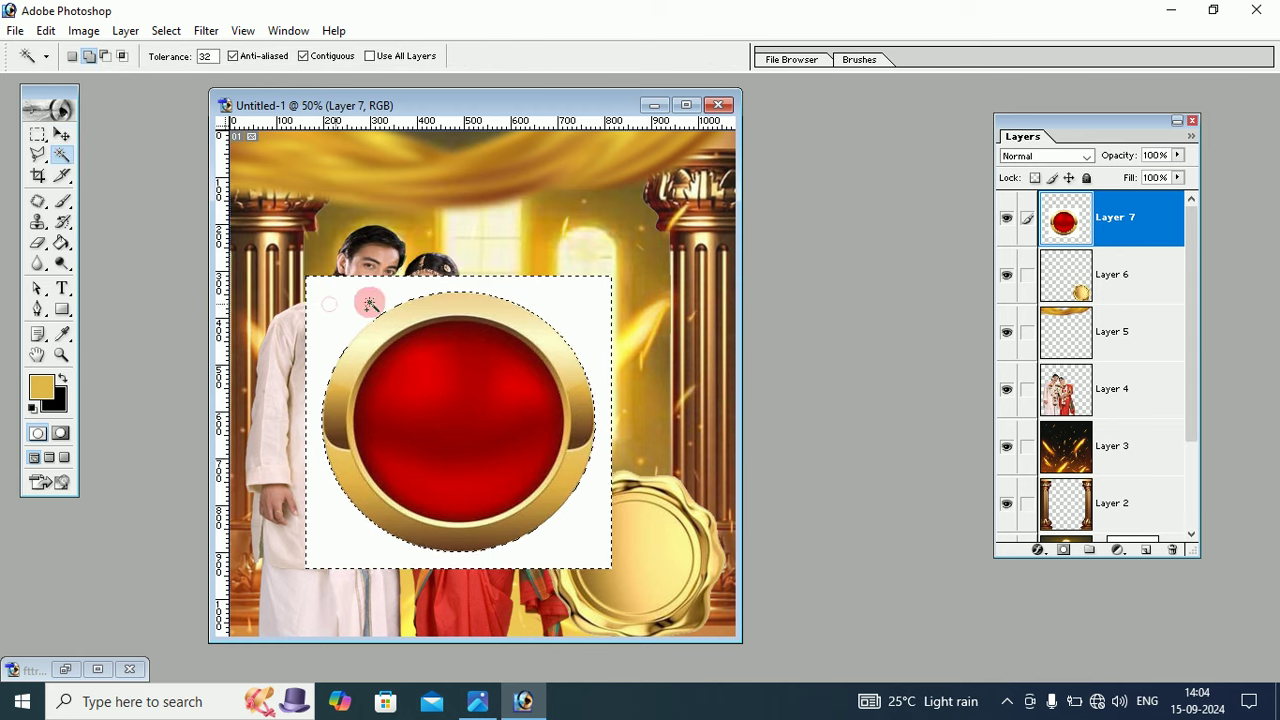
left_click(46, 30)
left_click(78, 251)
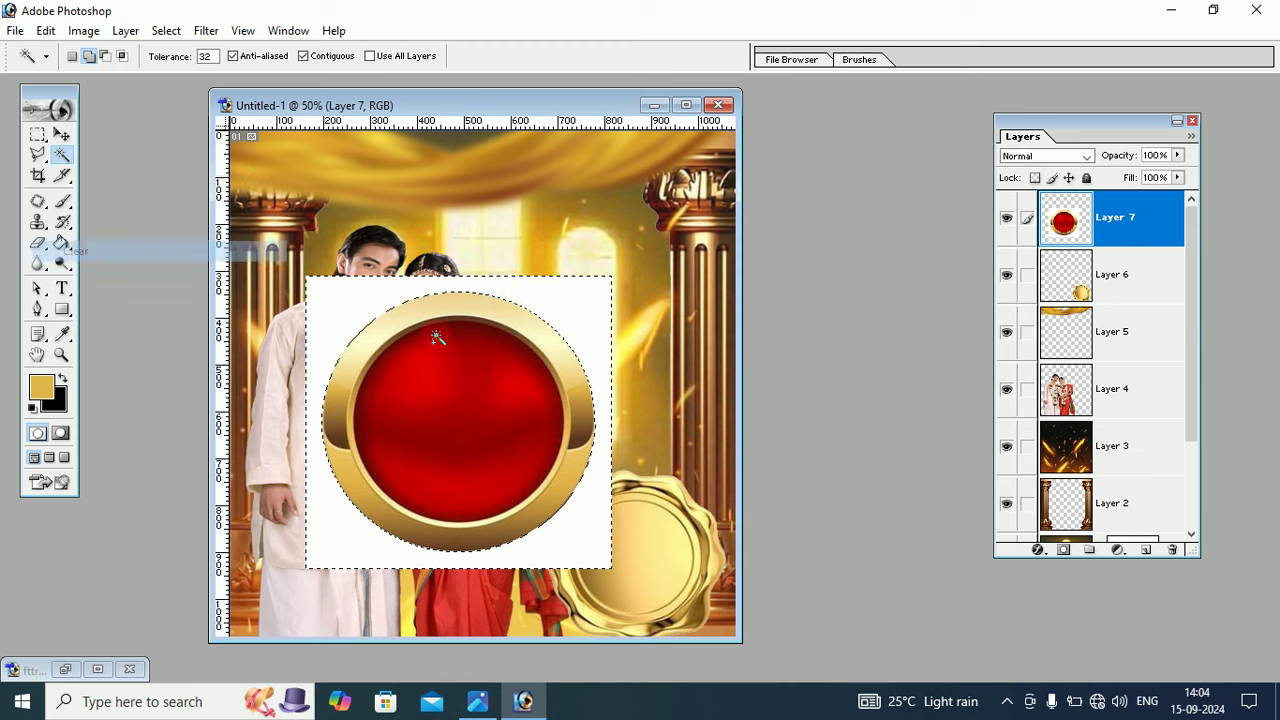
left_click(166, 30)
left_click(190, 73)
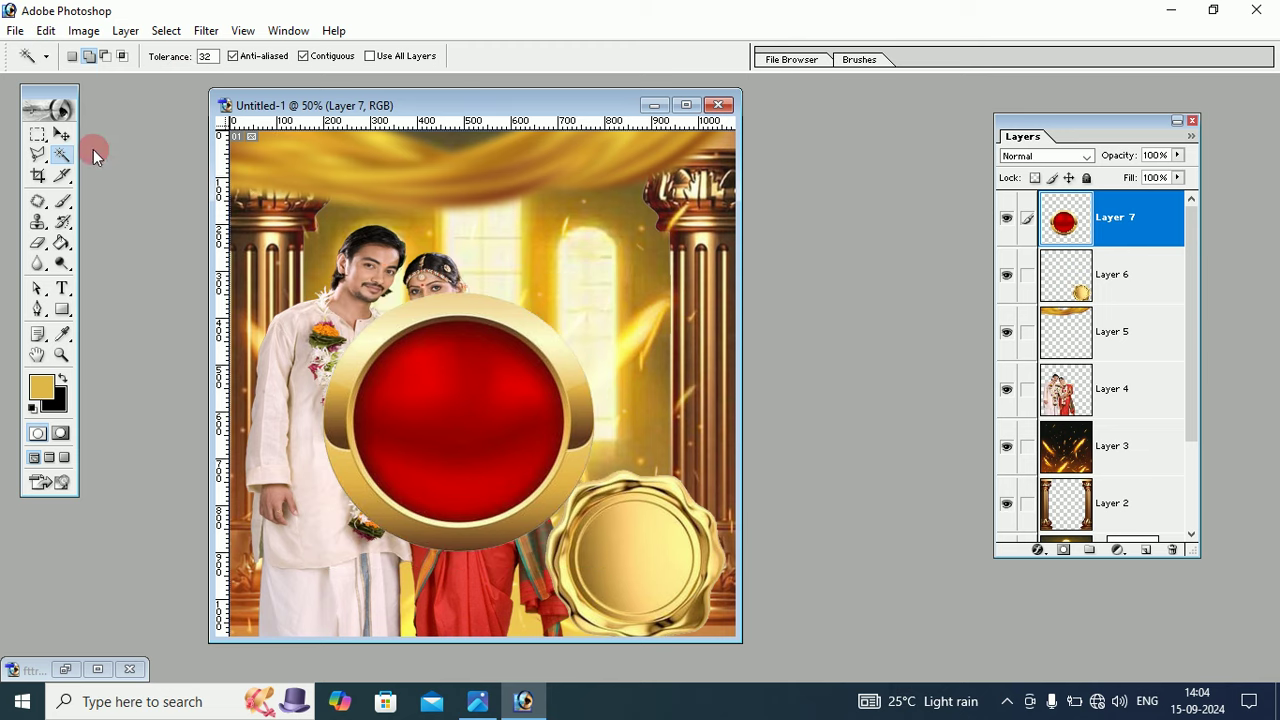
Step: Shrink the red button to 46.5% and move it inside the gold seal
left_click(59, 134)
left_click_drag(596, 294, 597, 294)
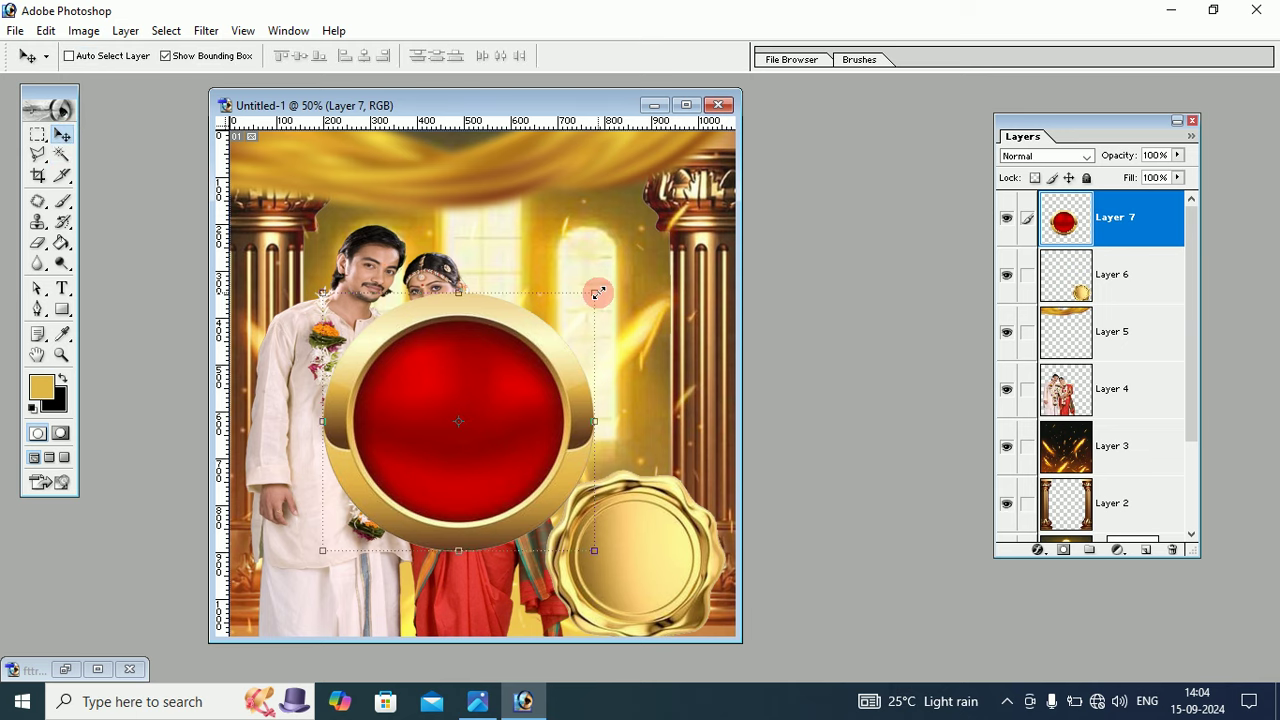
left_click_drag(597, 294, 518, 366)
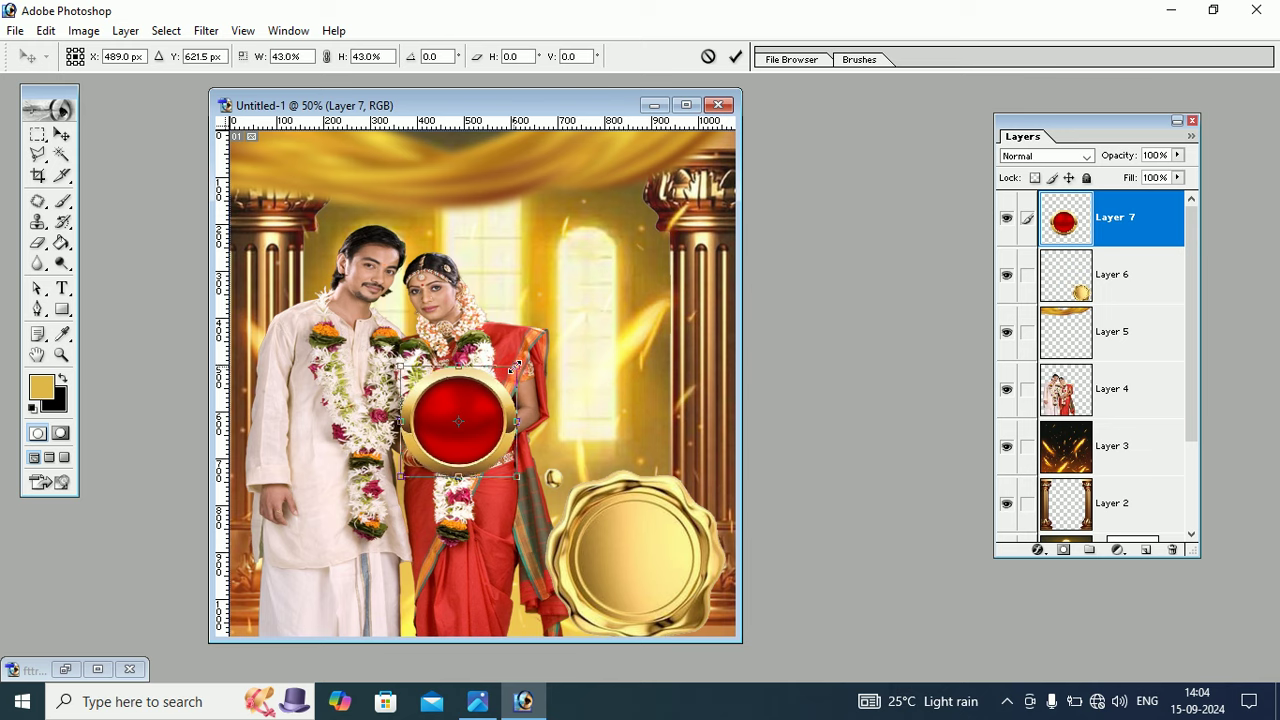
left_click(61, 134)
left_click(353, 277)
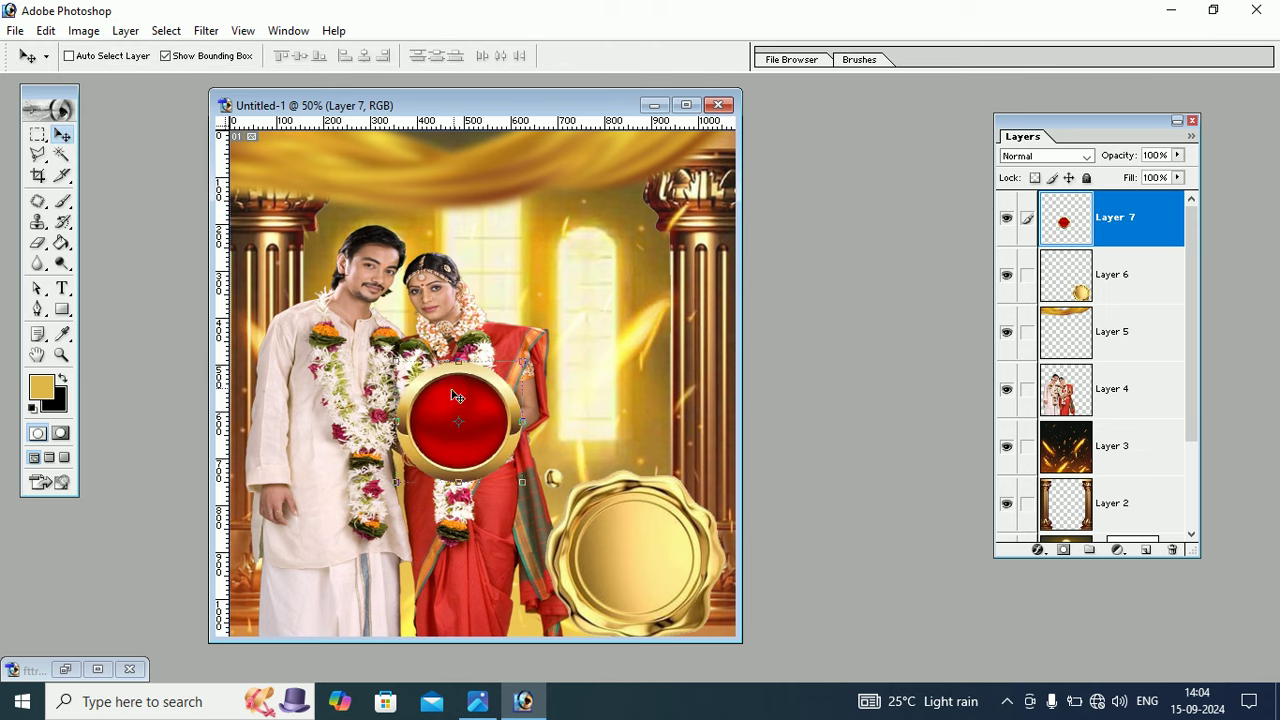
mouse_move(452, 398)
left_mouse_down()
mouse_move(595, 469)
mouse_move(624, 528)
mouse_move(632, 518)
left_mouse_up()
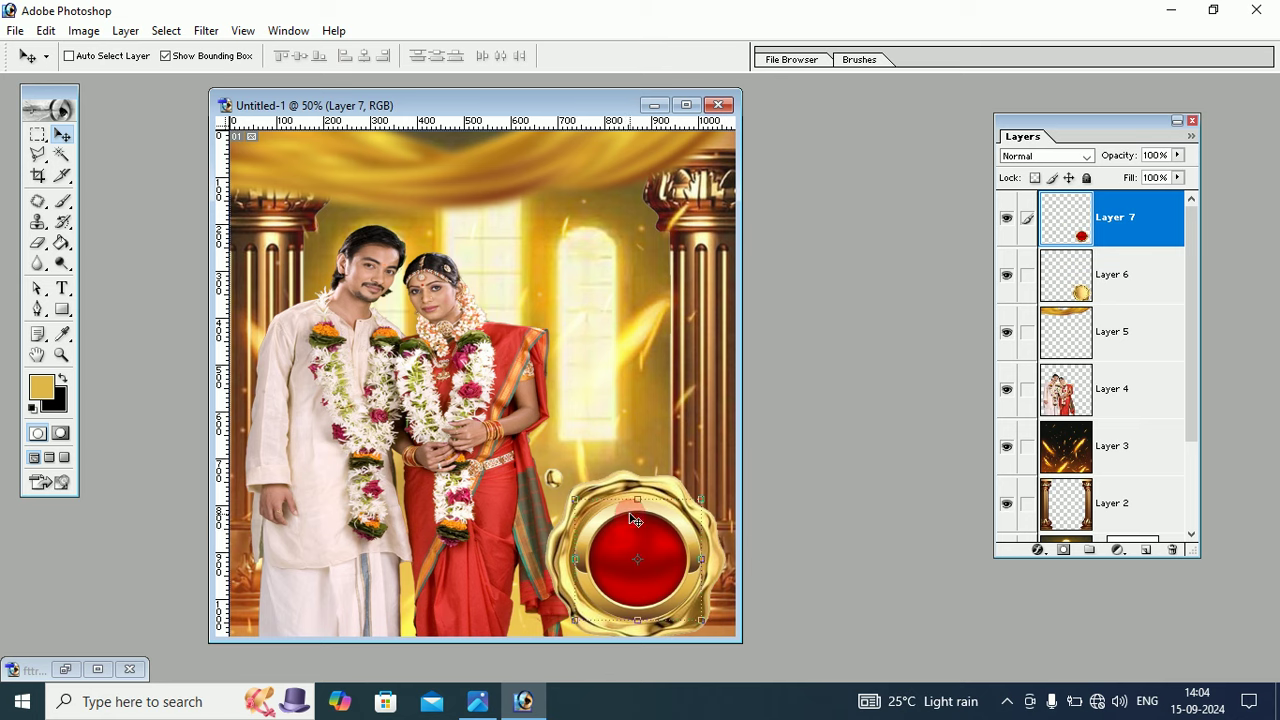
Step: Zoom in on the seal and maximize the poster window
left_click(63, 353)
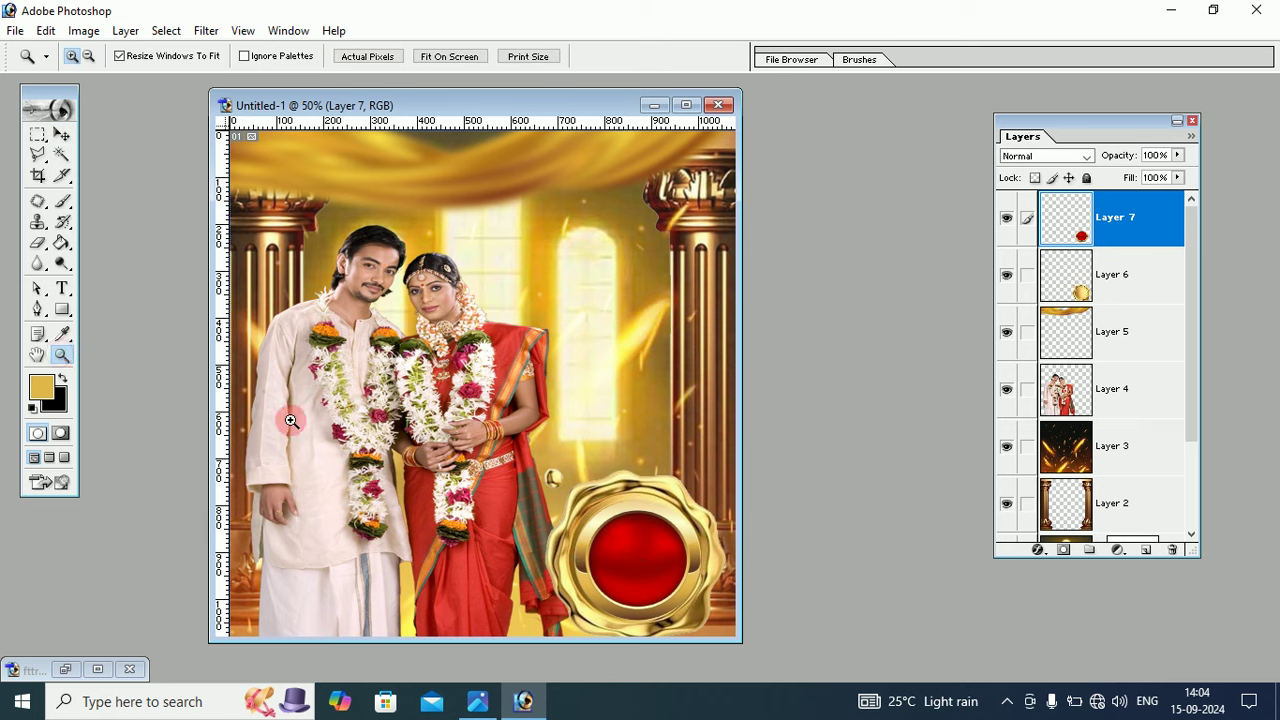
left_click(657, 545)
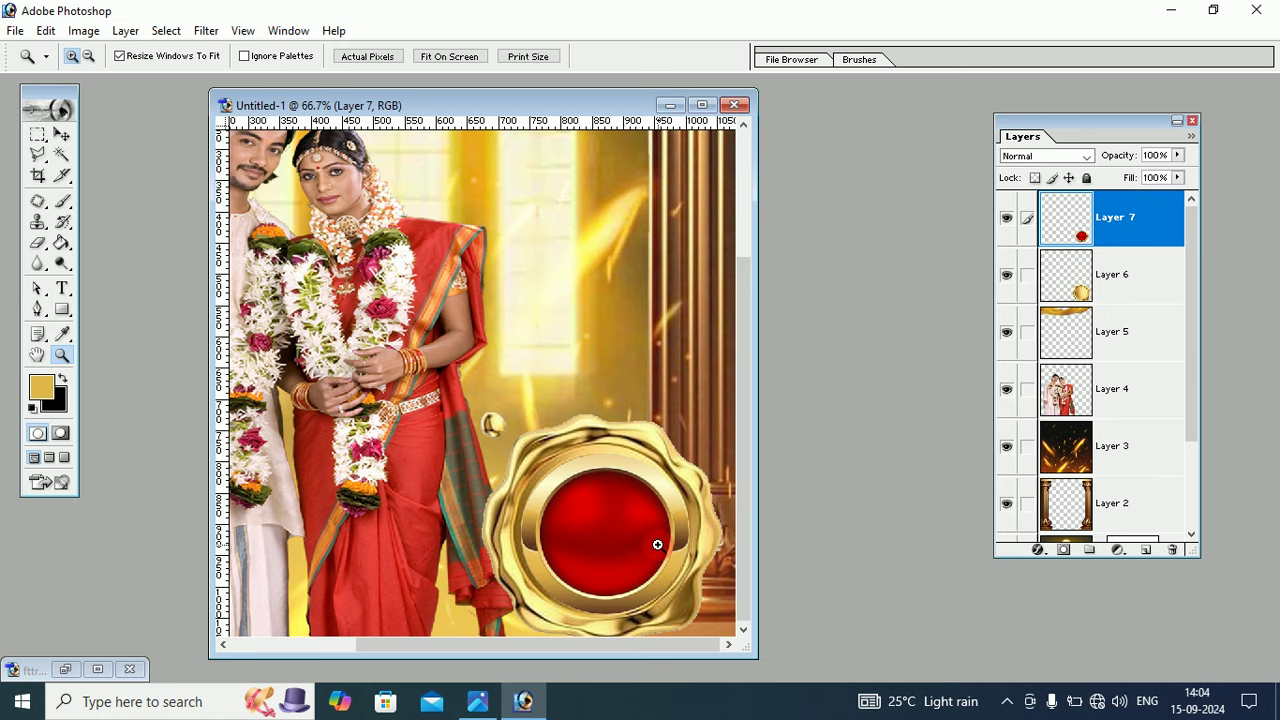
left_click(701, 106)
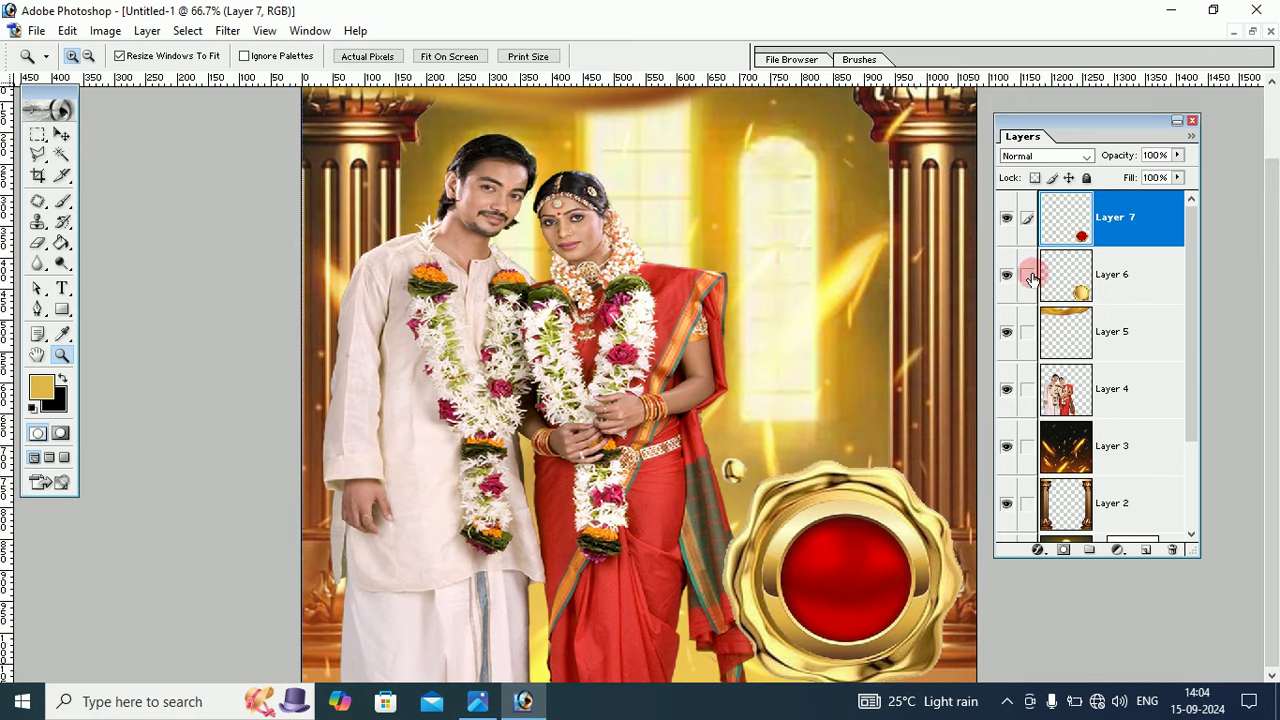
Step: Link Layer 7 to the Layer 6 seal, nudge both lower-right, then reselect Layer 7
left_click(1098, 297)
left_click(1113, 293)
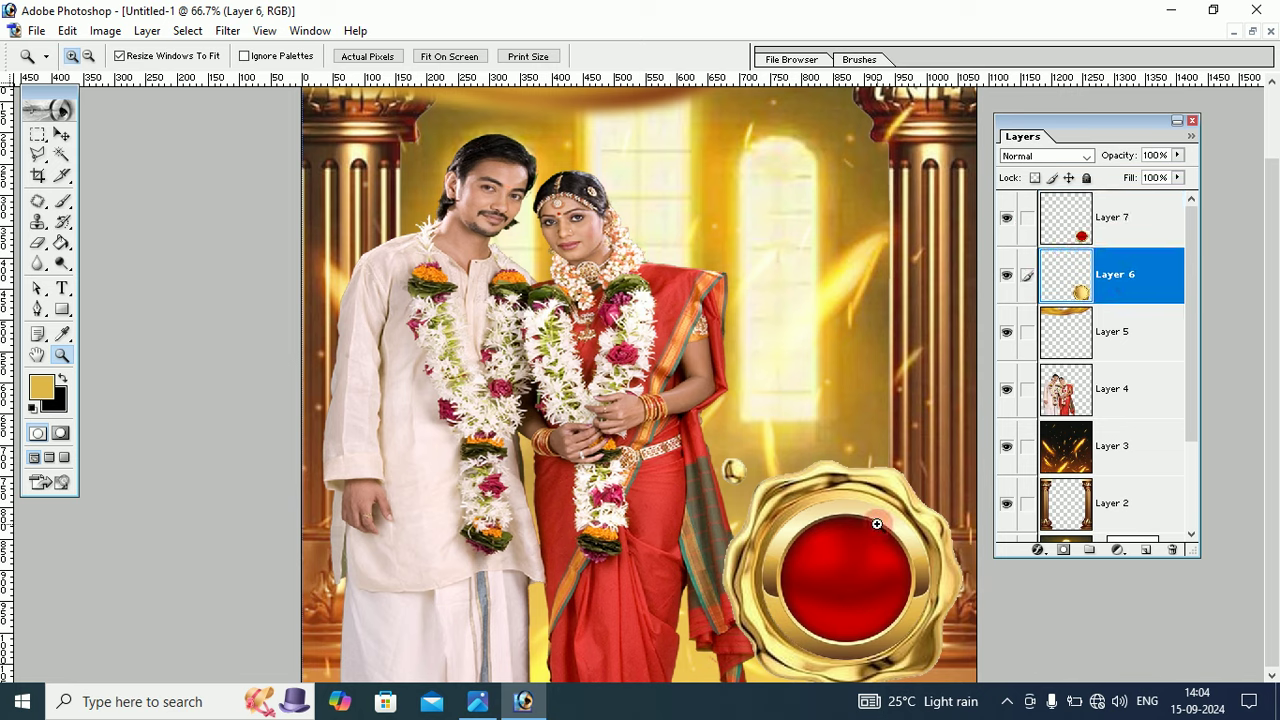
left_click(61, 134)
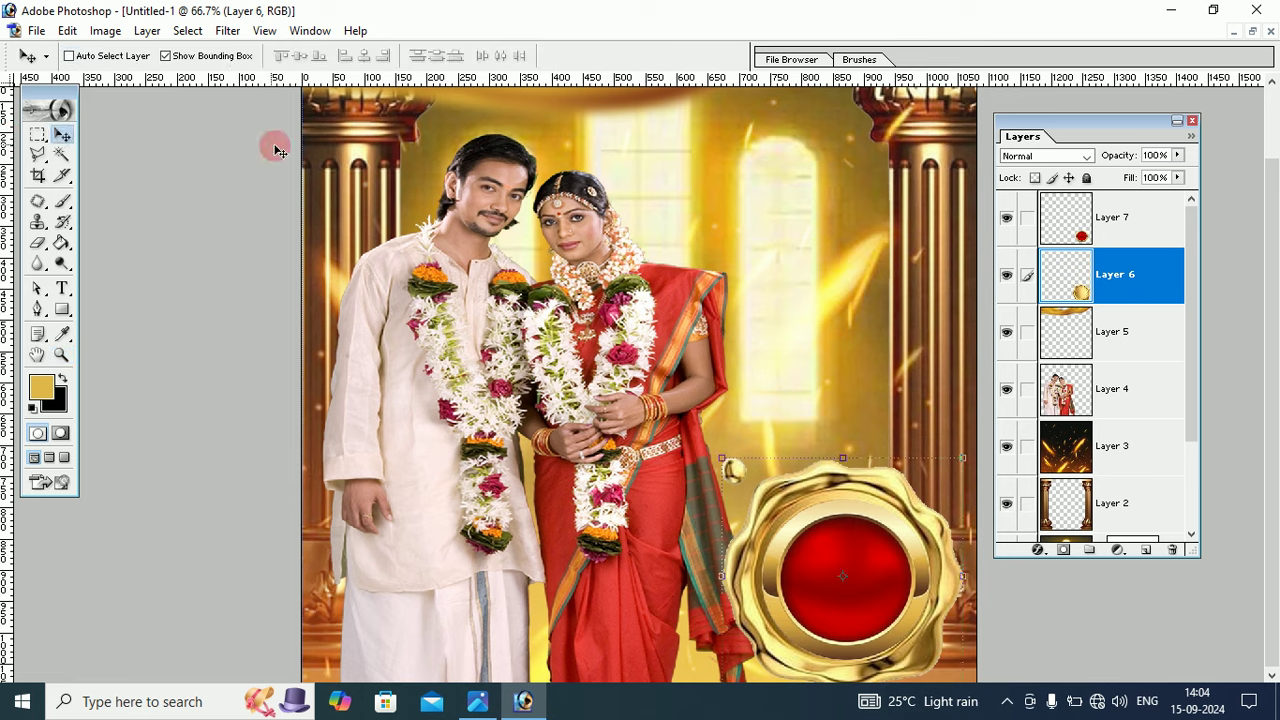
left_click(1017, 229)
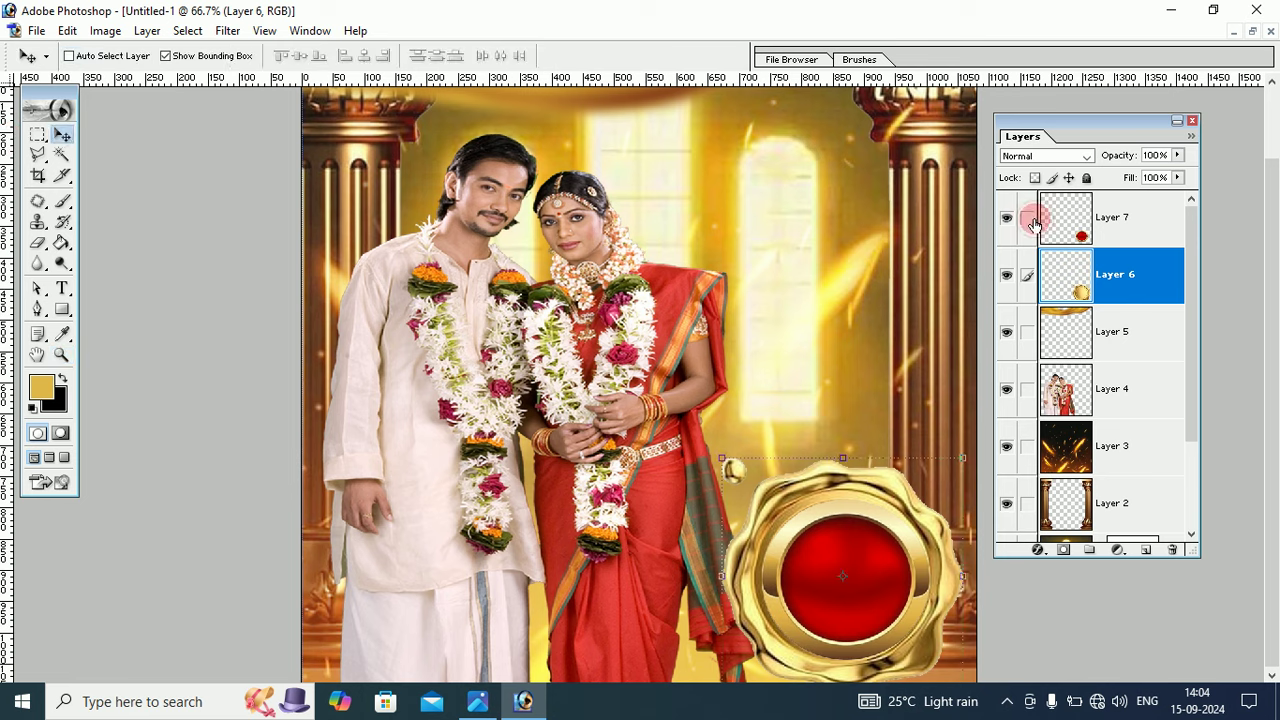
left_click(1029, 220)
mouse_move(849, 564)
left_mouse_down()
mouse_move(875, 583)
mouse_move(867, 562)
left_mouse_up()
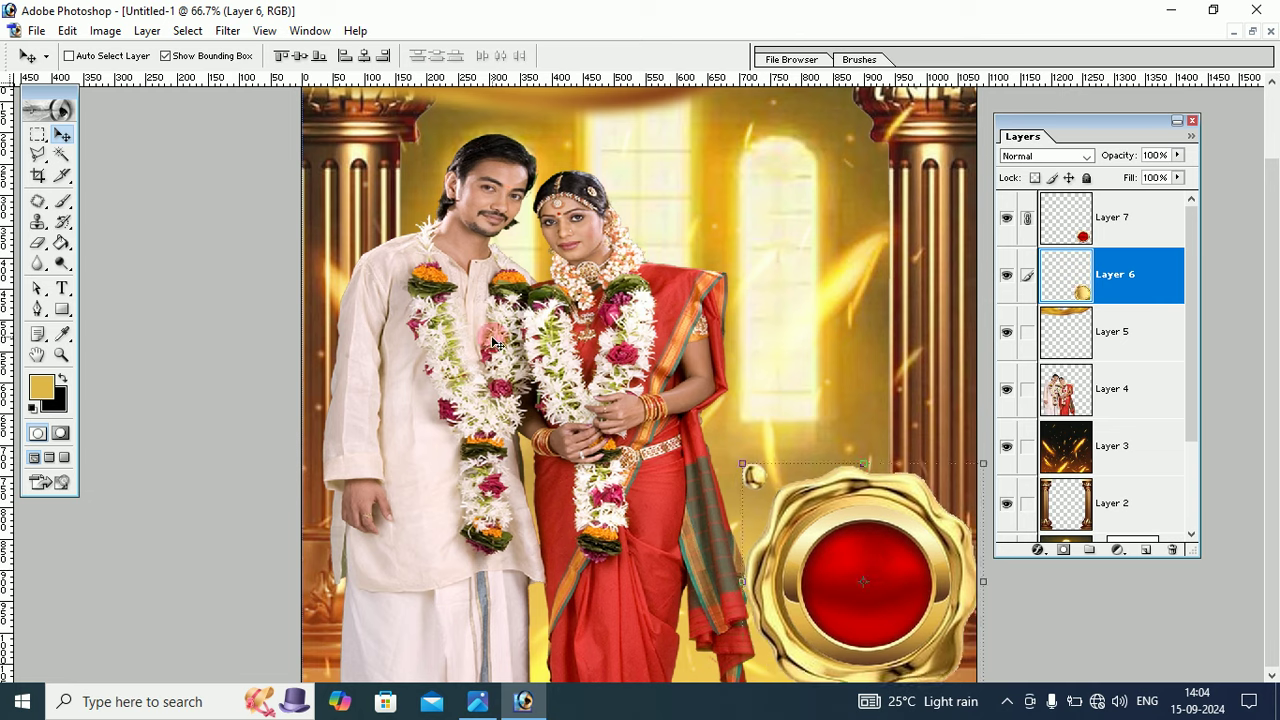
left_click(62, 135)
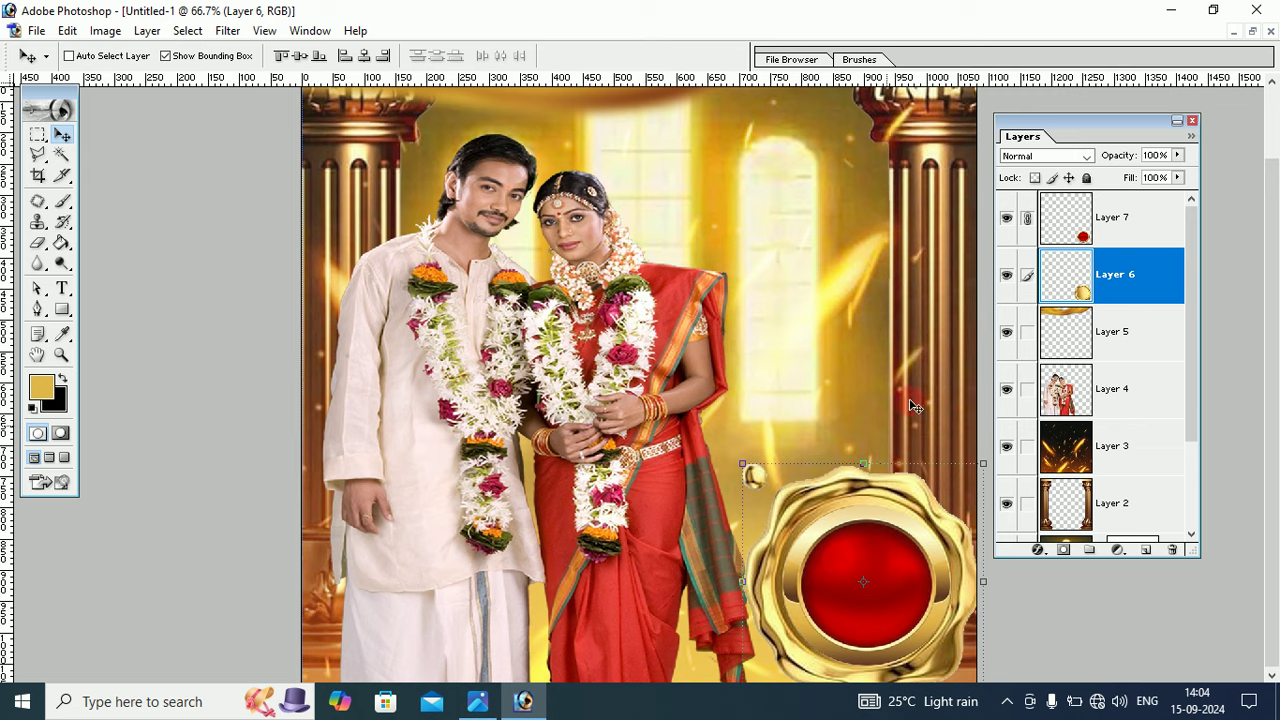
left_click(1115, 250)
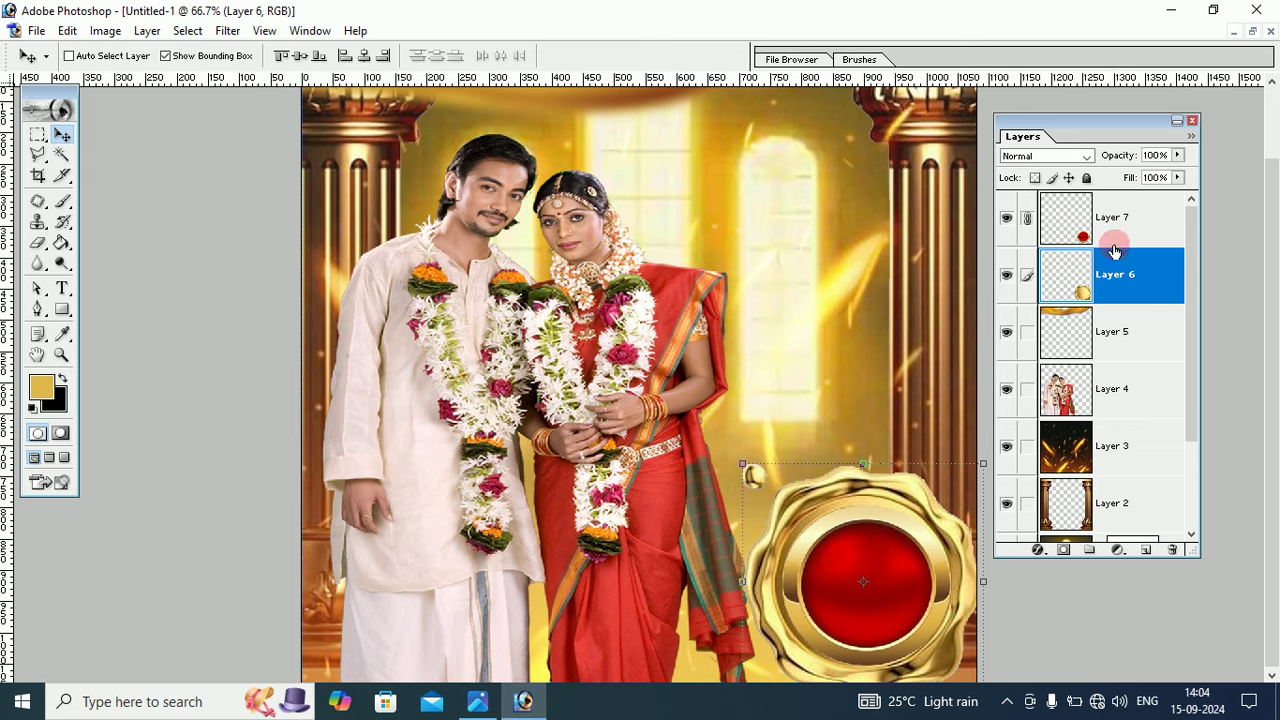
left_click(1140, 232)
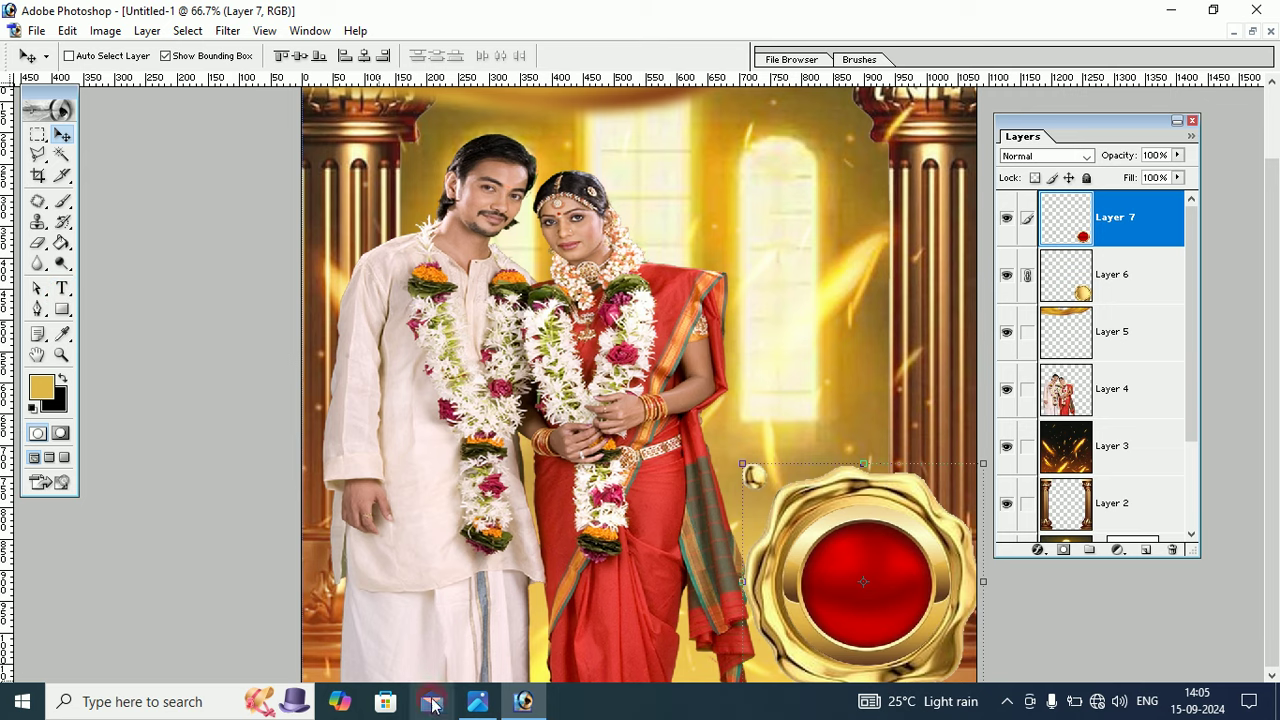
Step: Check the reference poster in Photos, then reset Photoshop to default black and white colours
left_click(486, 704)
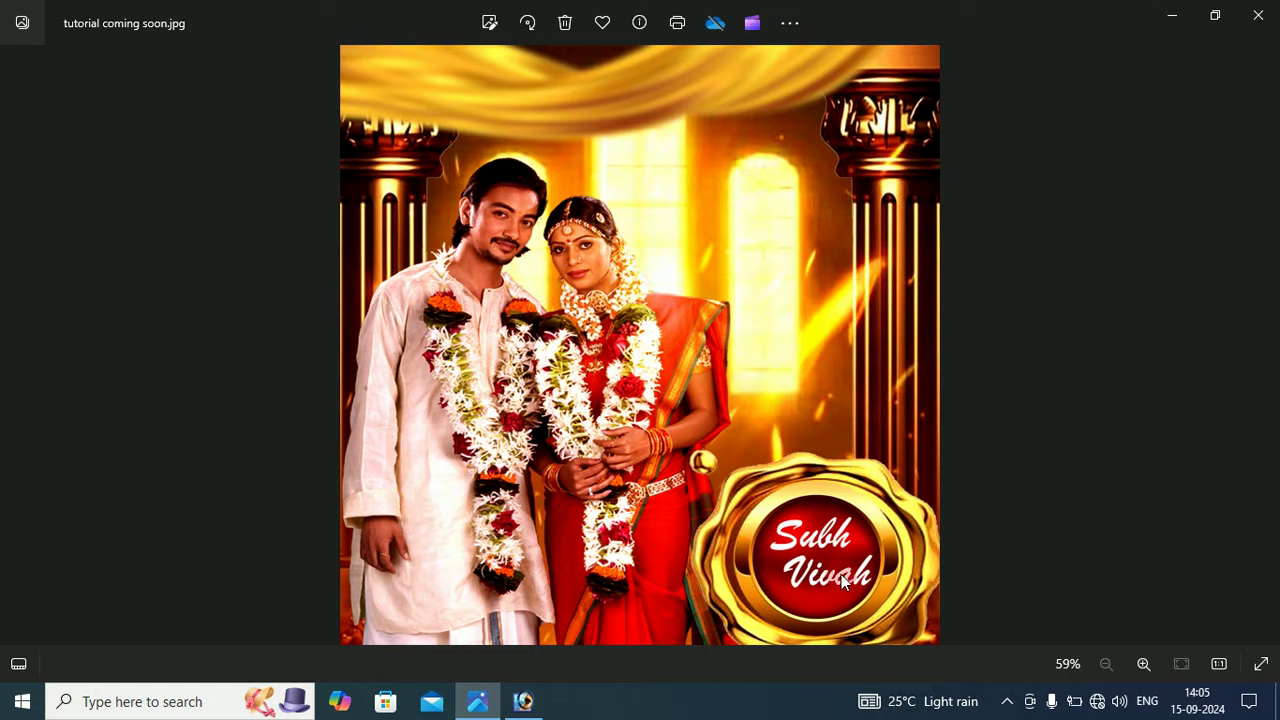
left_click(1170, 16)
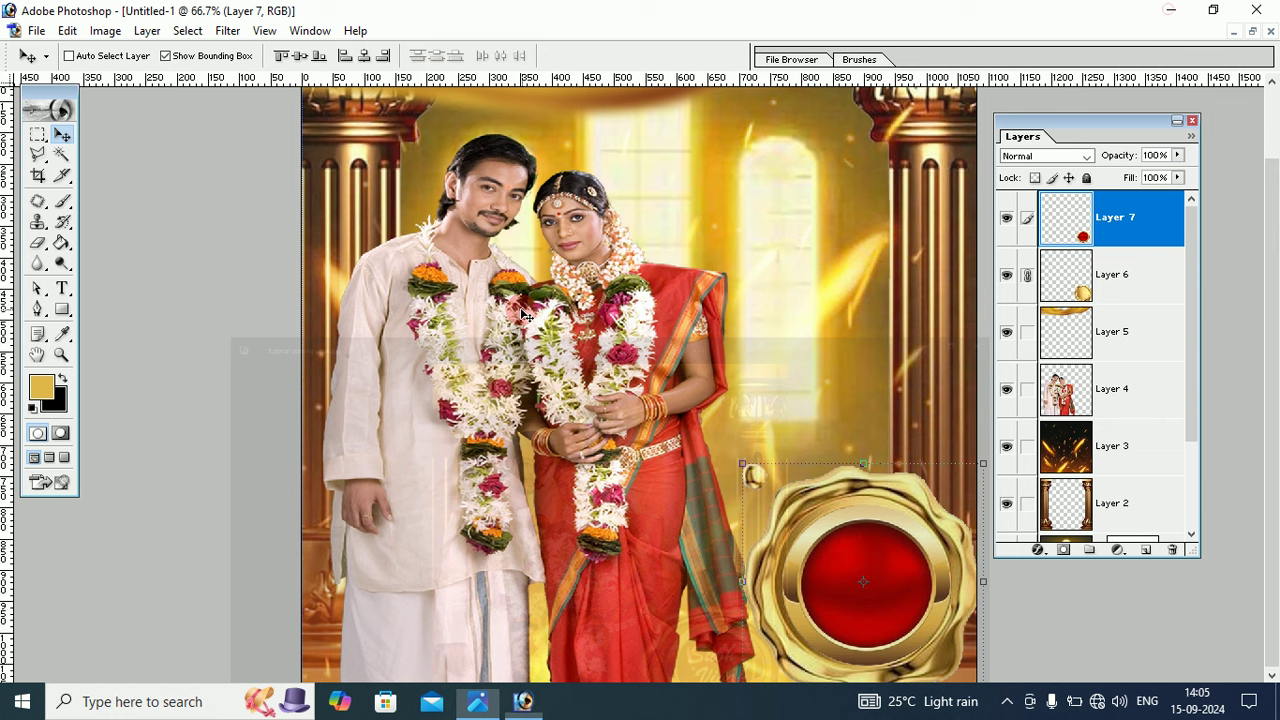
left_click(32, 407)
Step: Type 'Subh' in white on the red seal and centre the text
left_click(61, 378)
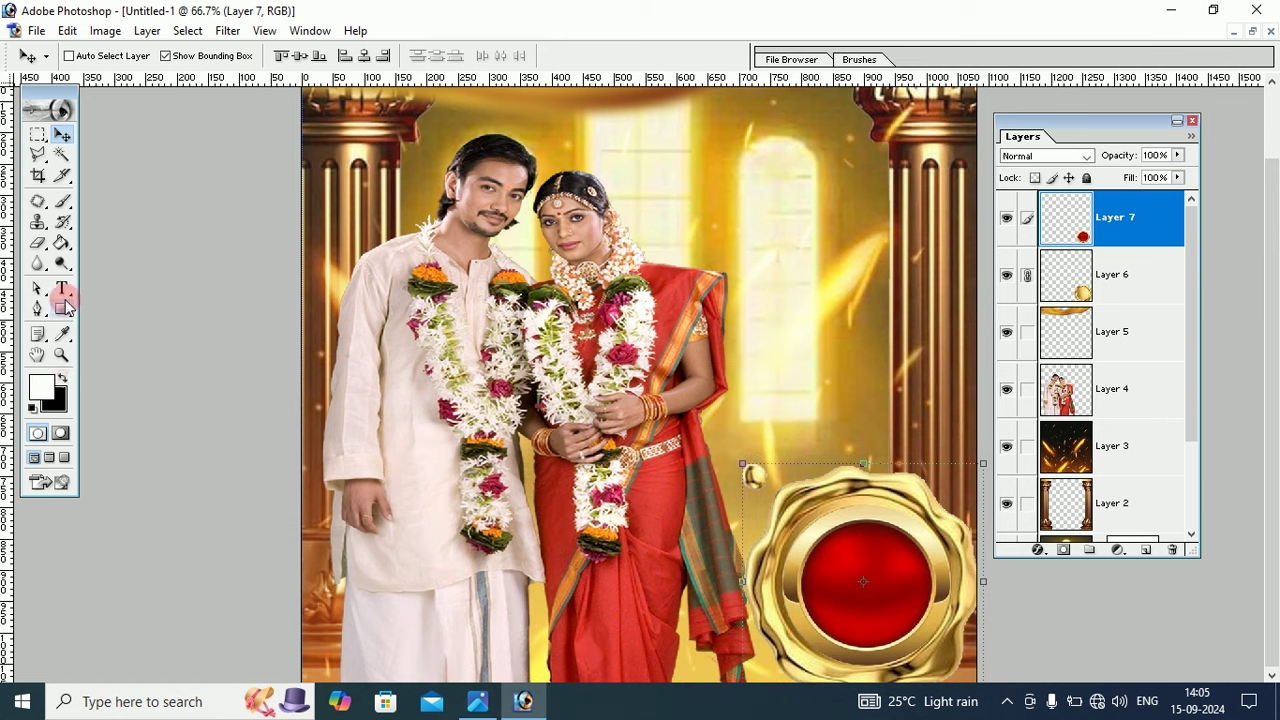
left_click(62, 294)
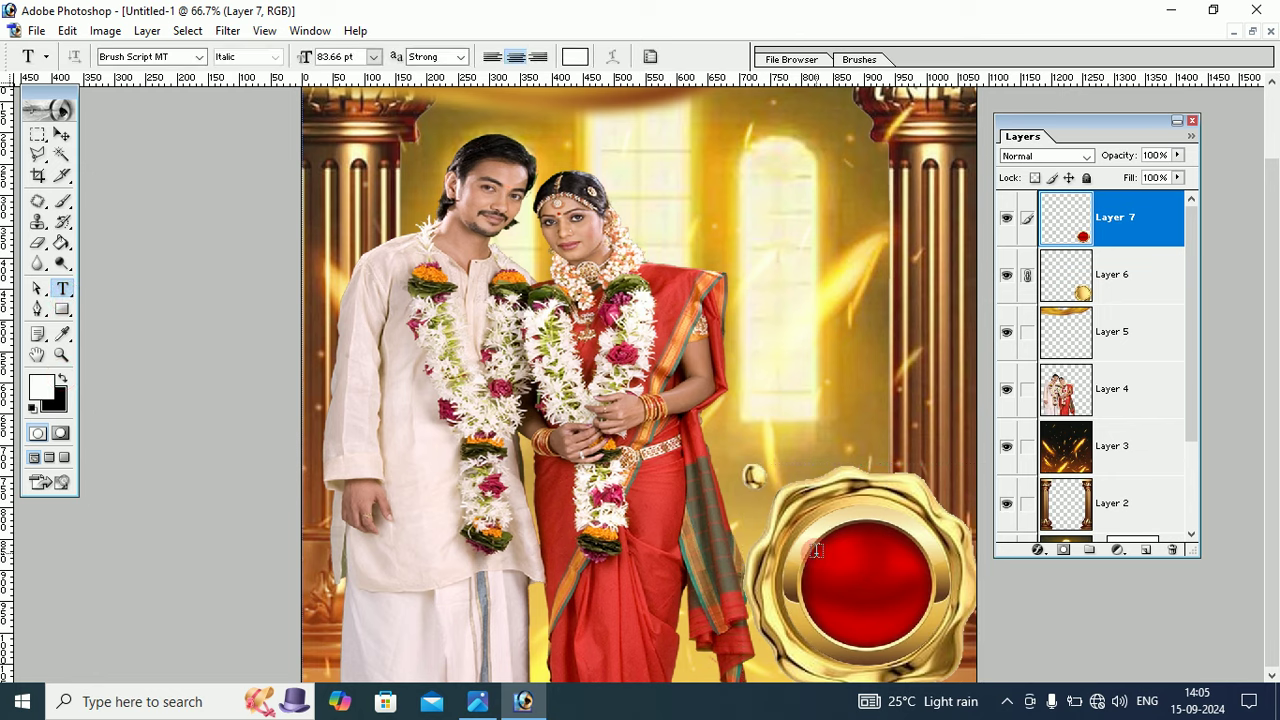
left_click(845, 566)
type("S")
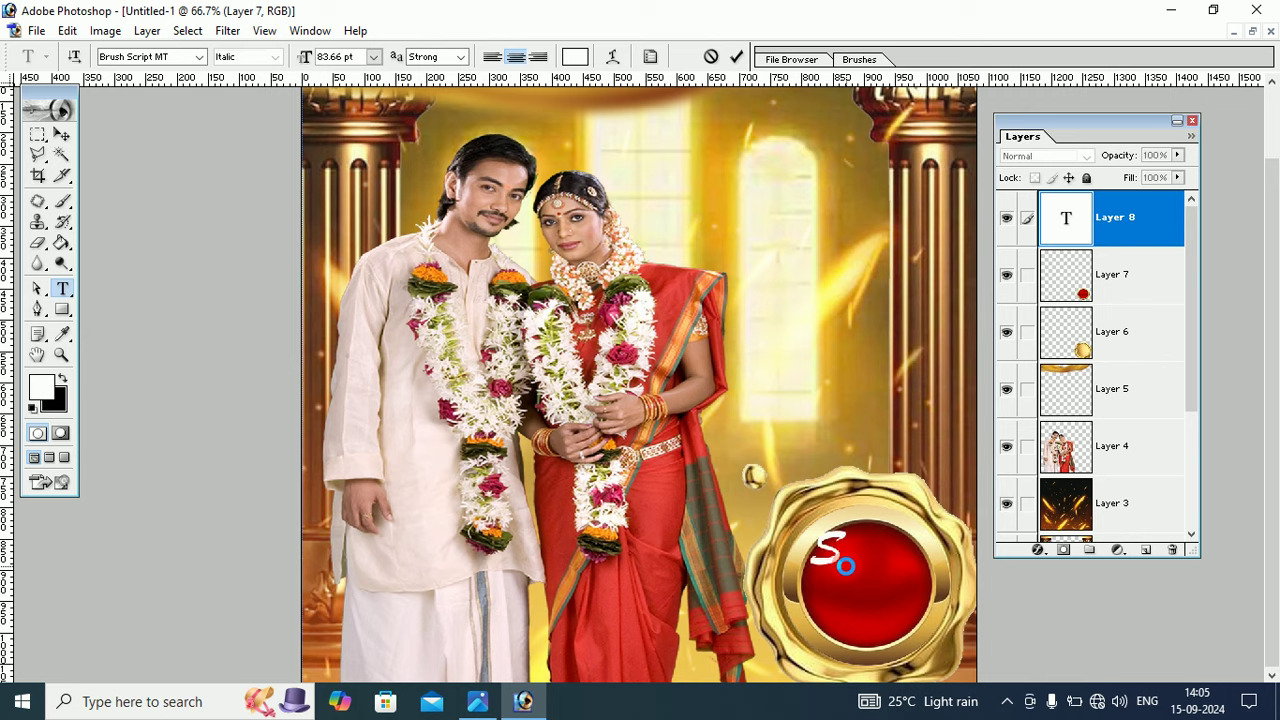
type("ubh")
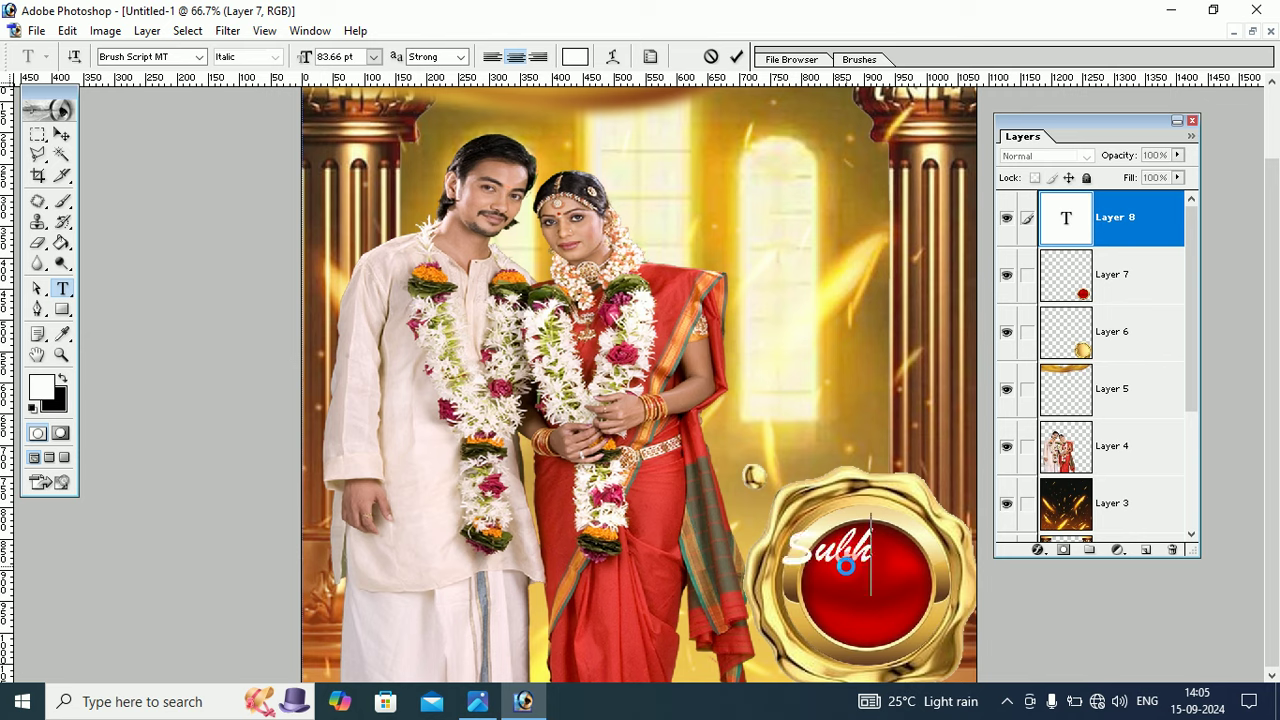
left_click(62, 134)
left_click(895, 515)
left_click_drag(865, 553, 884, 555)
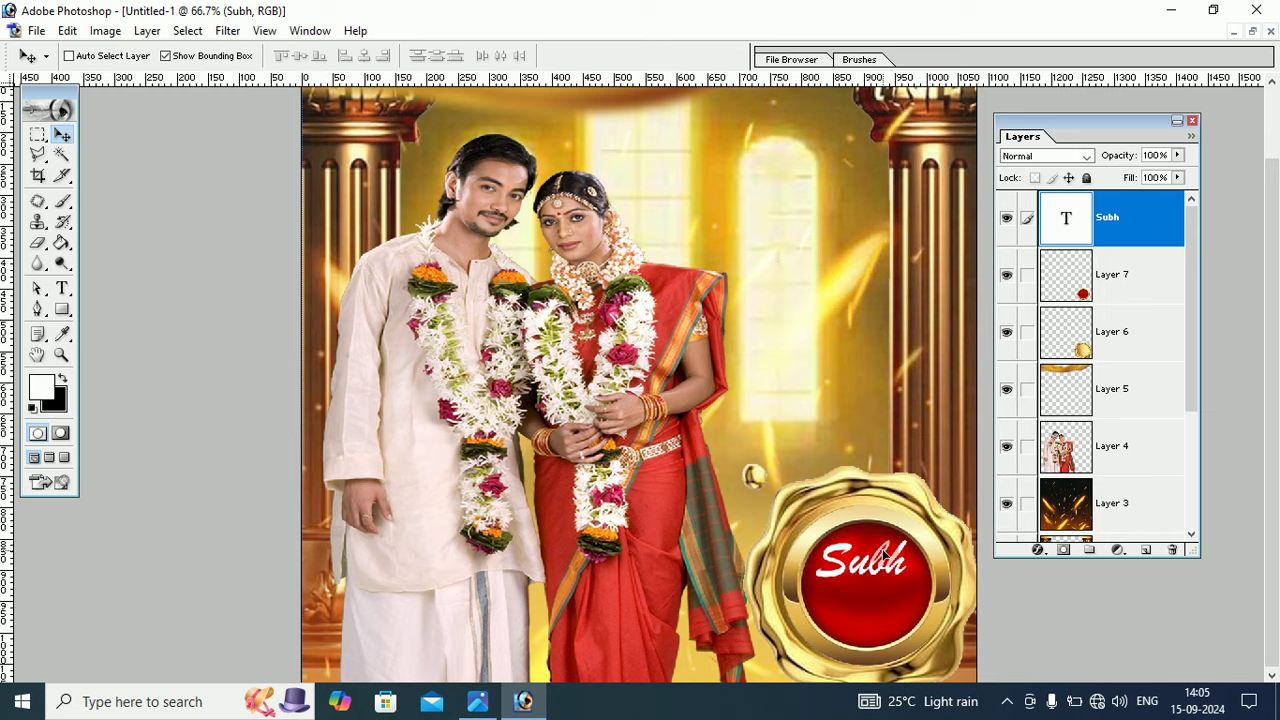
Step: Select the Subh text and set it to Brush Script MT Italic at 83.66 pt
left_click(66, 289)
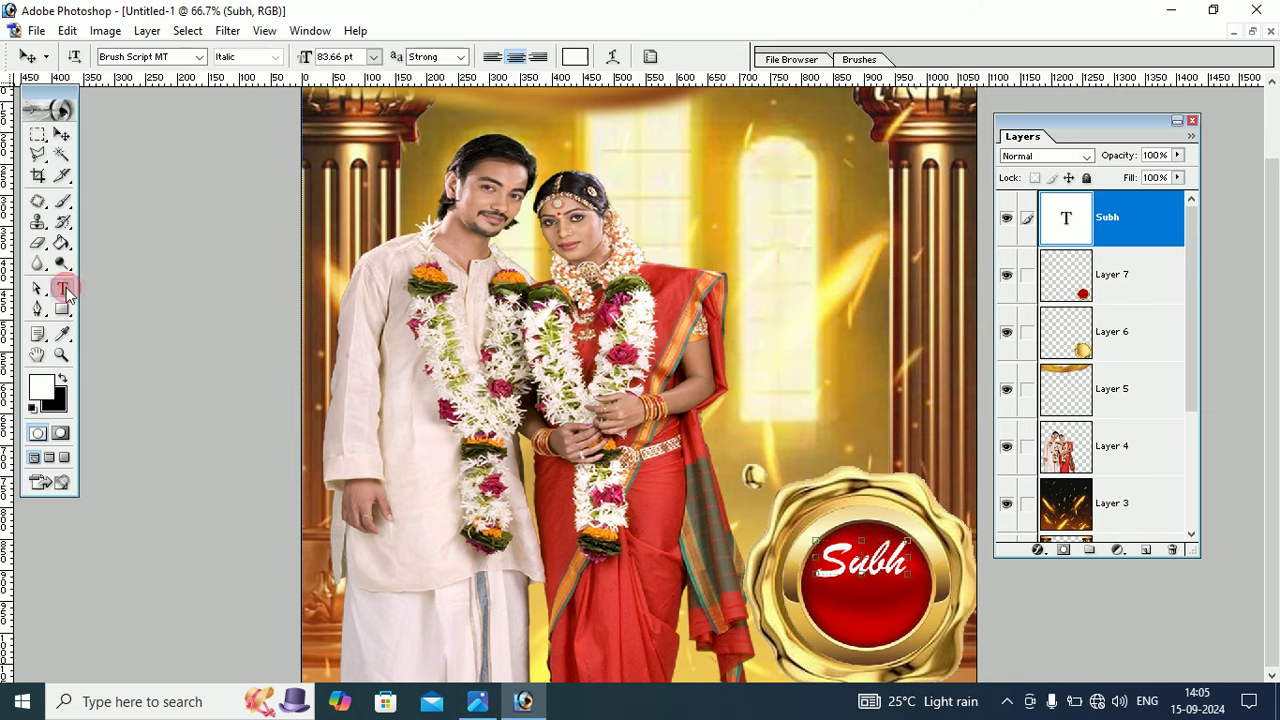
left_click_drag(818, 562, 906, 564)
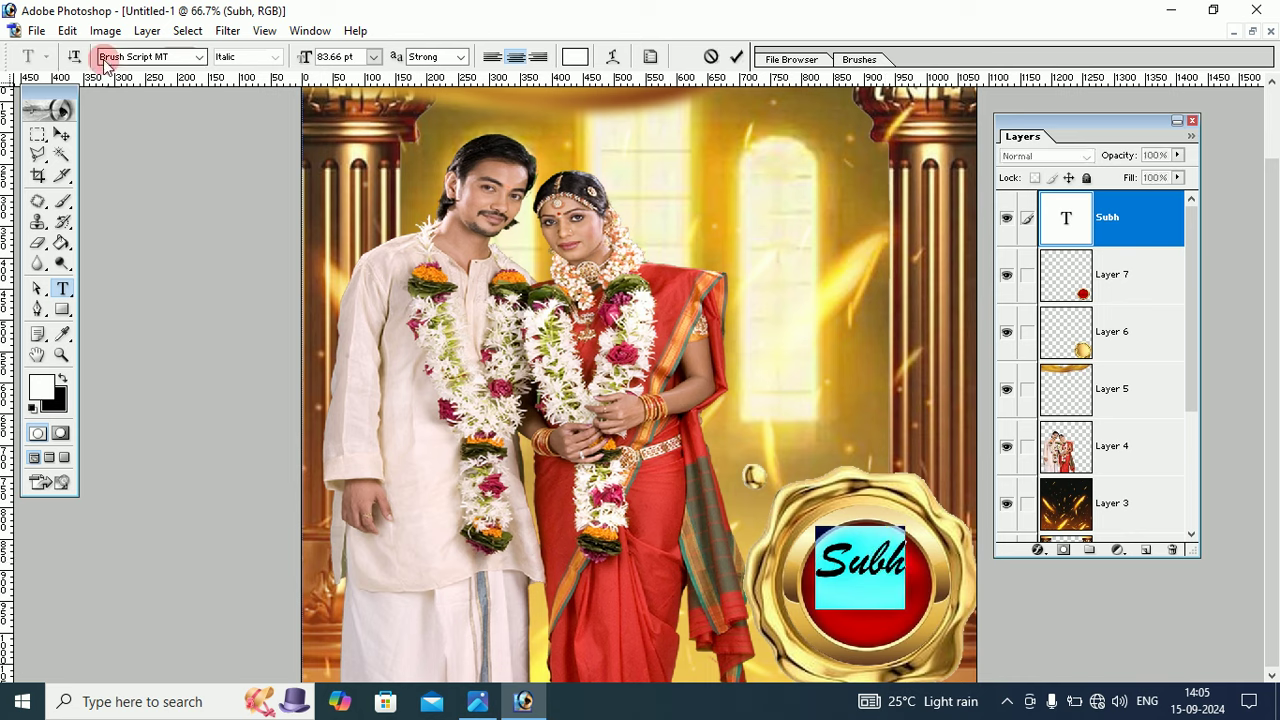
left_click(147, 57)
left_click_drag(145, 58, 181, 61)
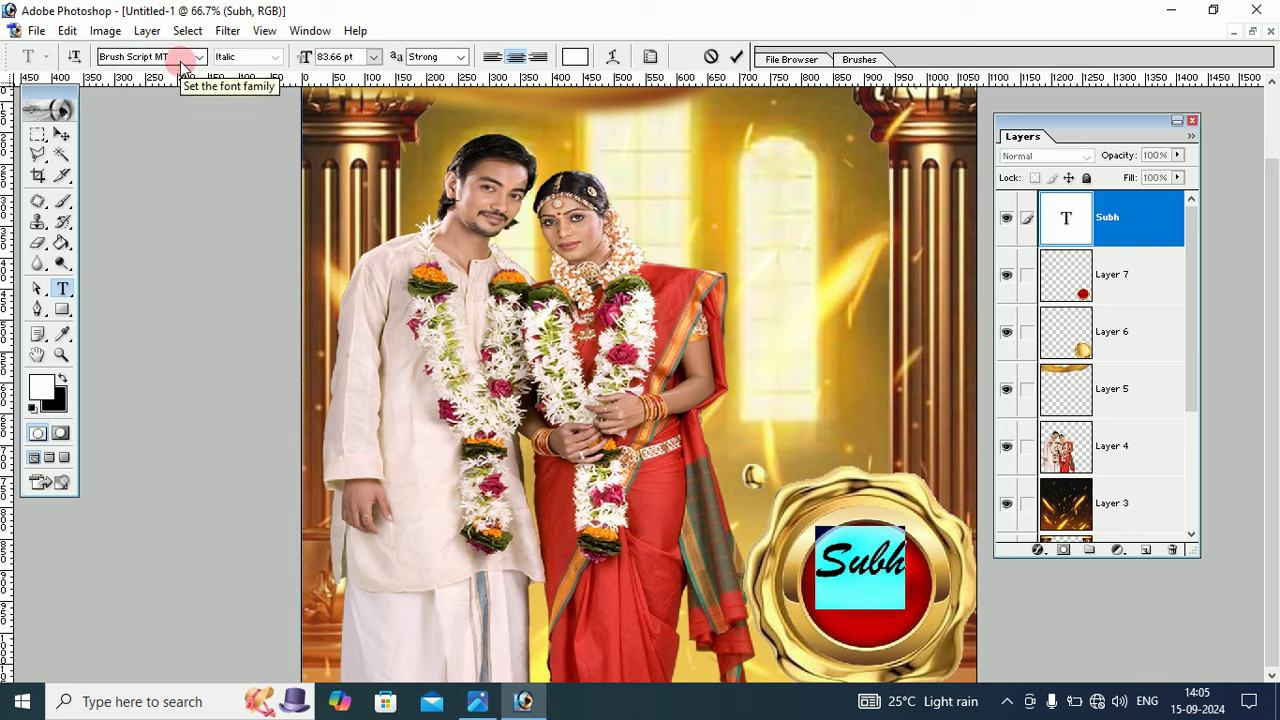
left_click(61, 133)
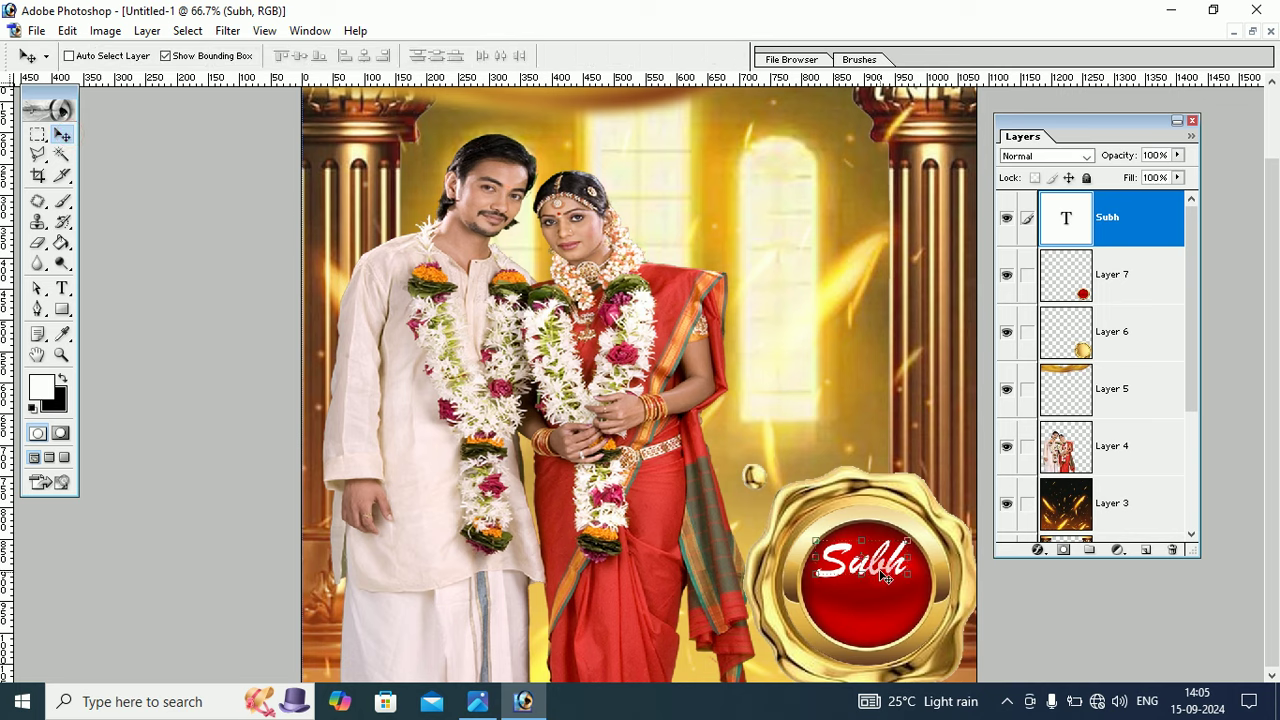
Step: Duplicate Subh just below, retype the copy as 'Vivah', and nudge it right
left_click_drag(881, 571, 881, 611)
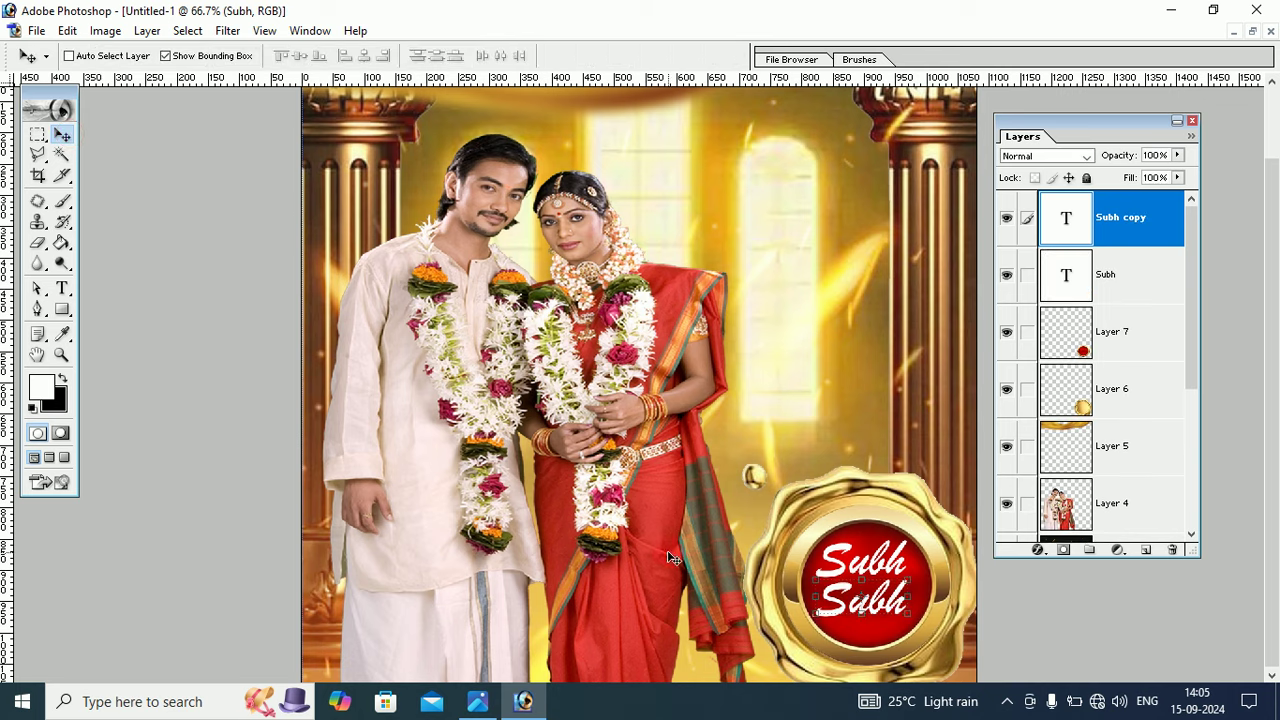
left_click(62, 288)
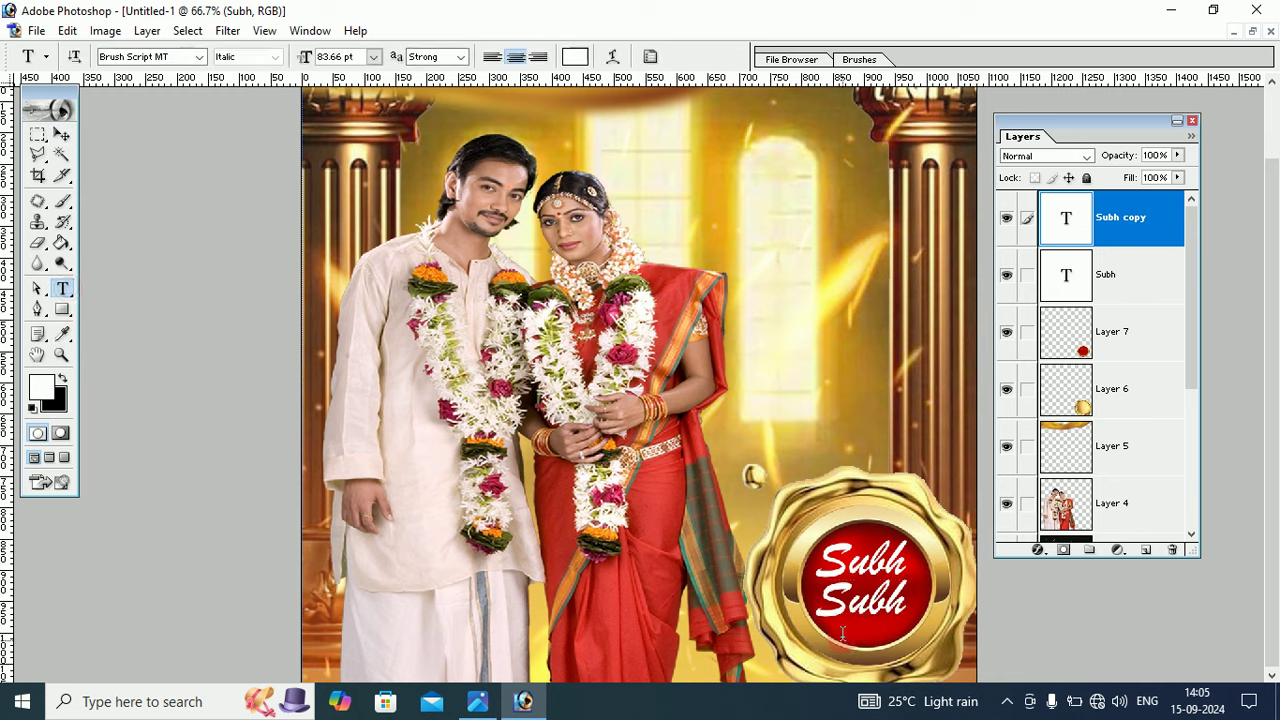
left_click_drag(818, 595, 917, 603)
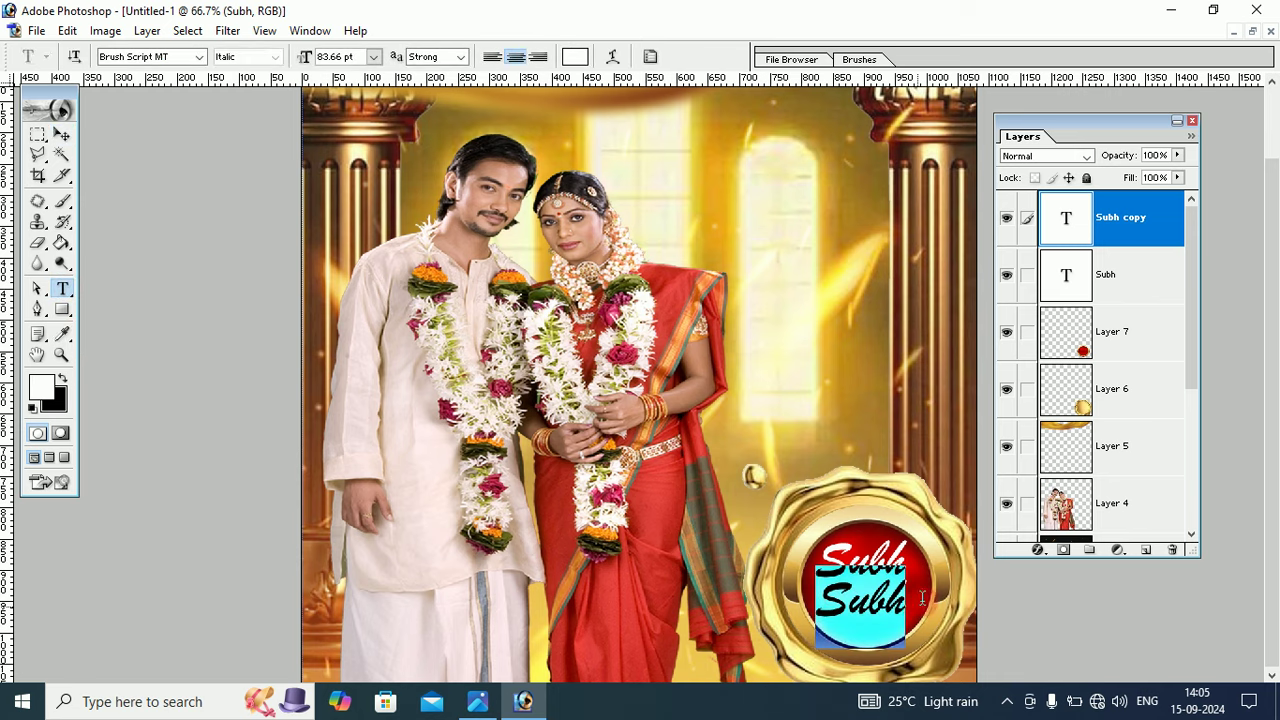
type("Vi")
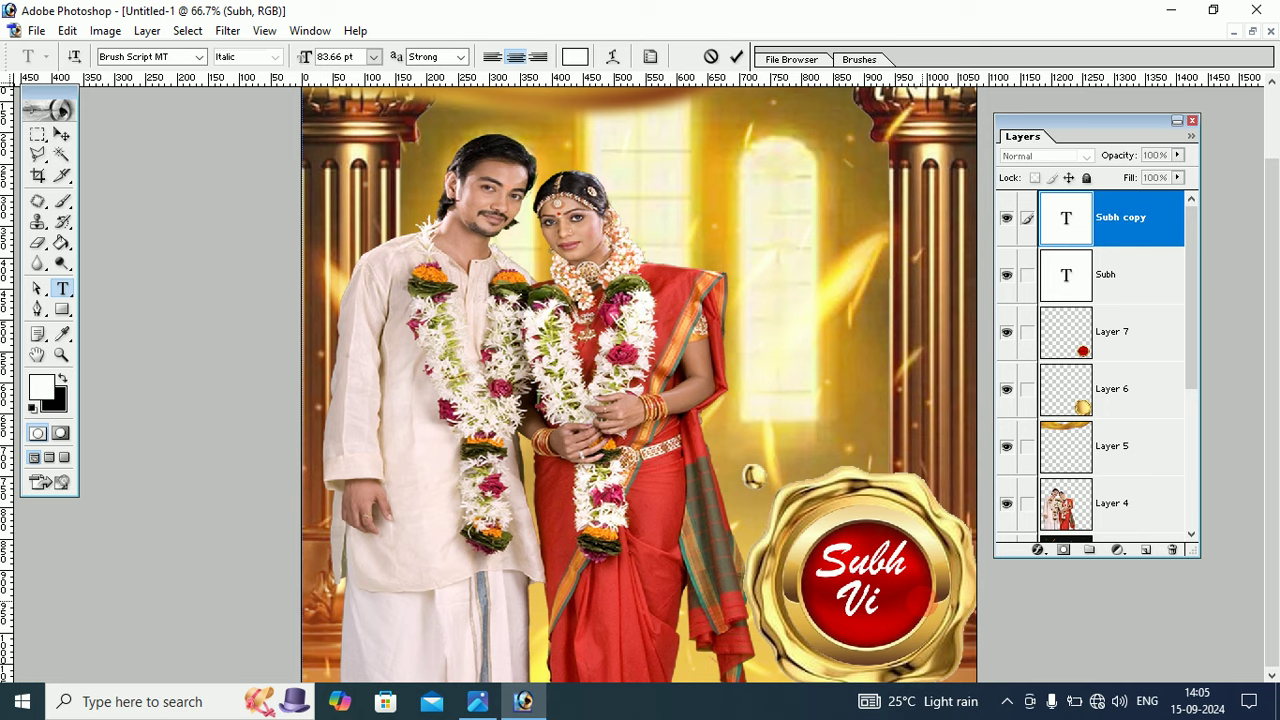
type("vah")
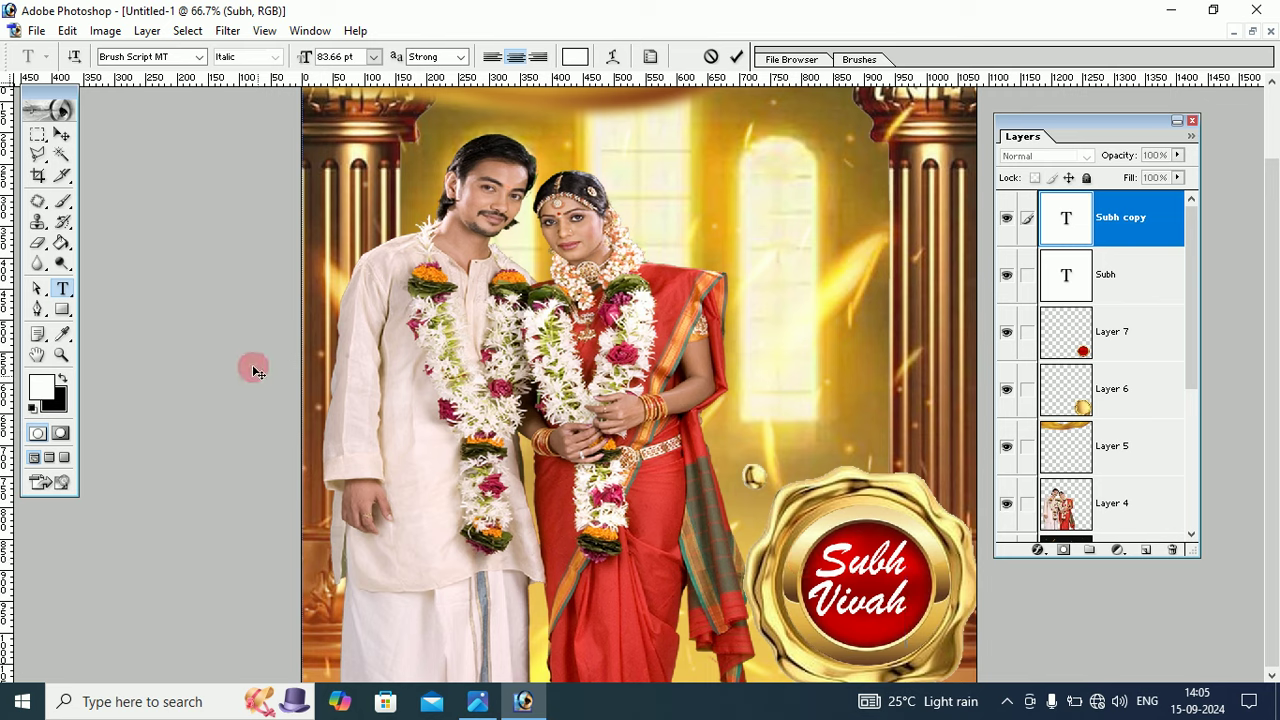
left_click(116, 180)
left_click(62, 134)
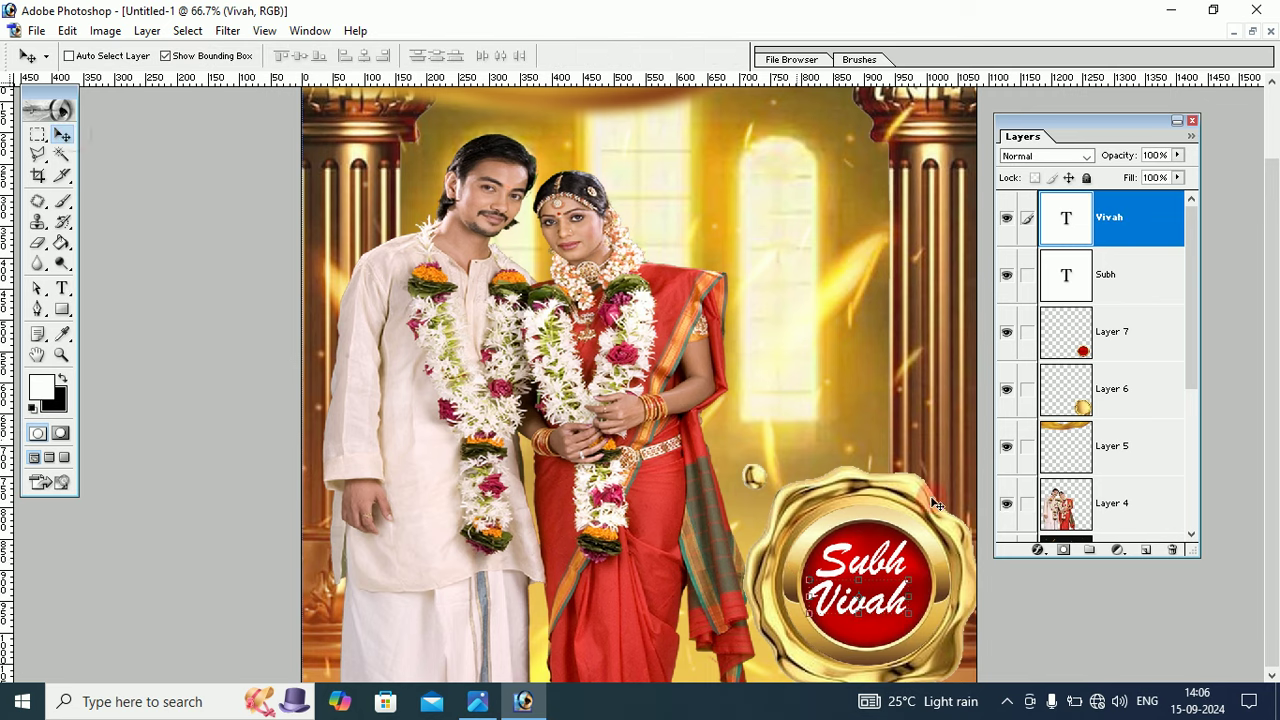
left_click_drag(912, 612, 910, 604)
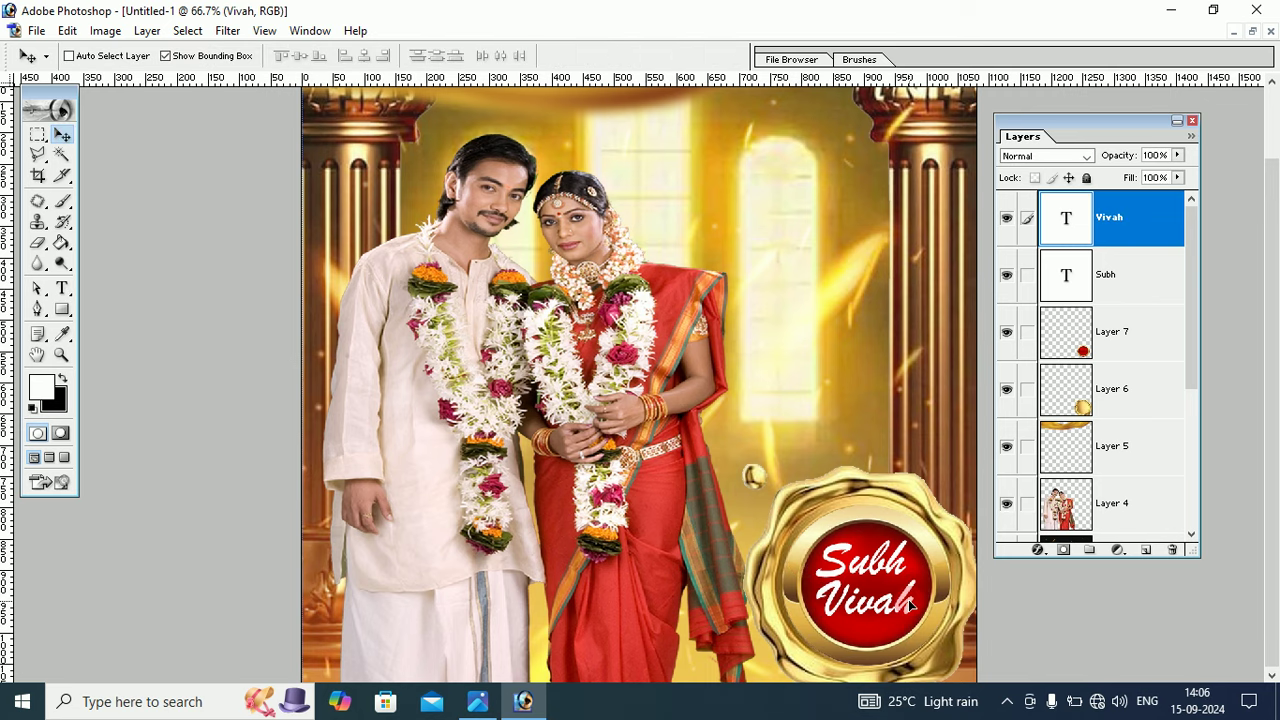
left_click(120, 233)
left_click(62, 134)
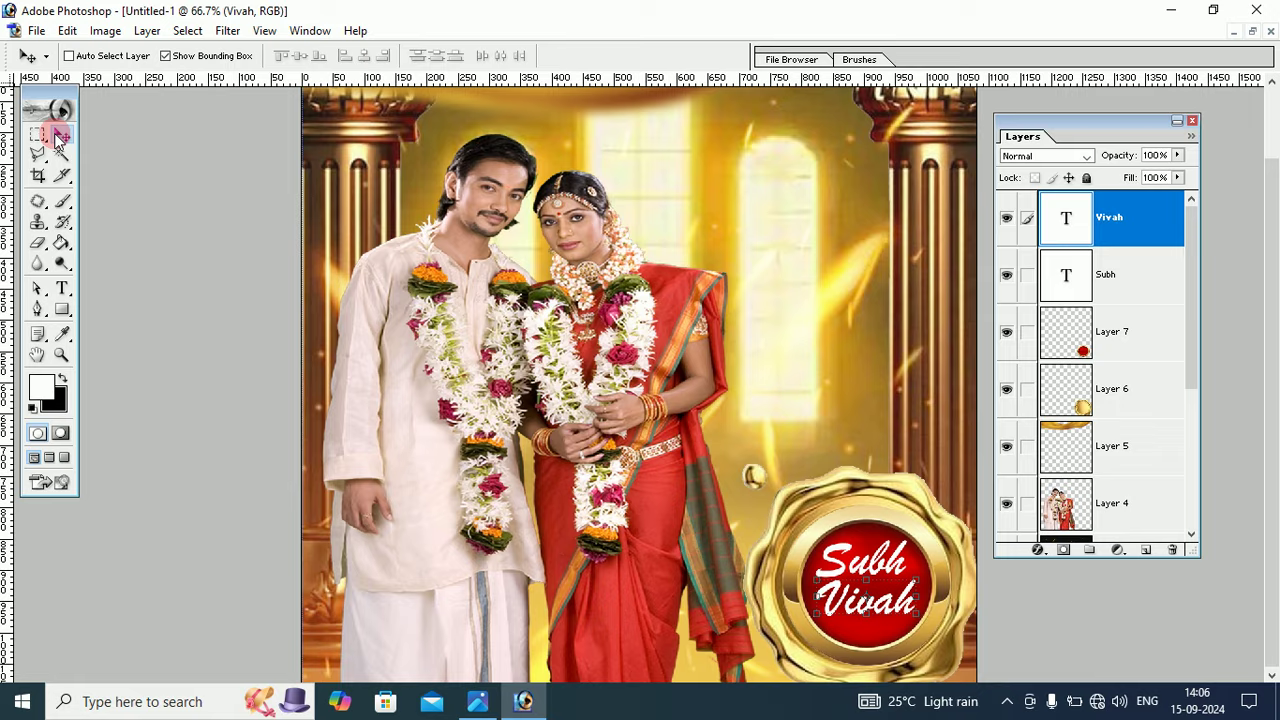
left_click(477, 701)
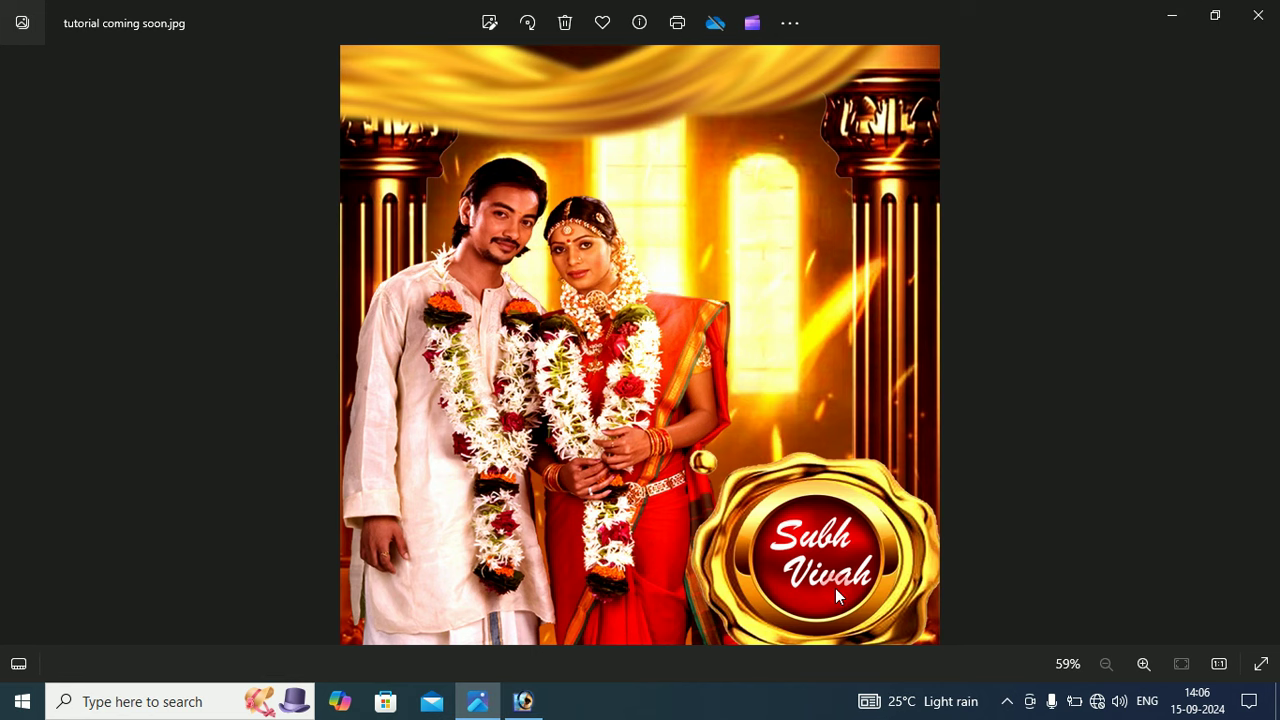
left_click(1141, 37)
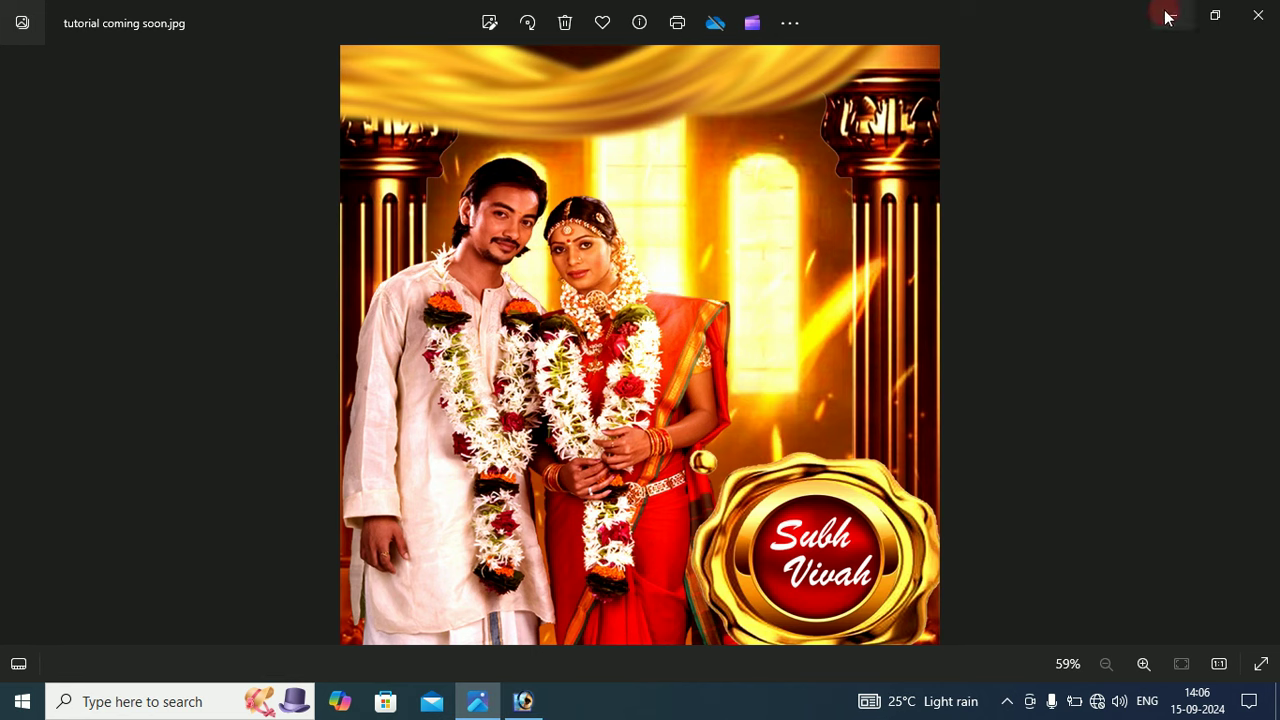
left_click(1166, 17)
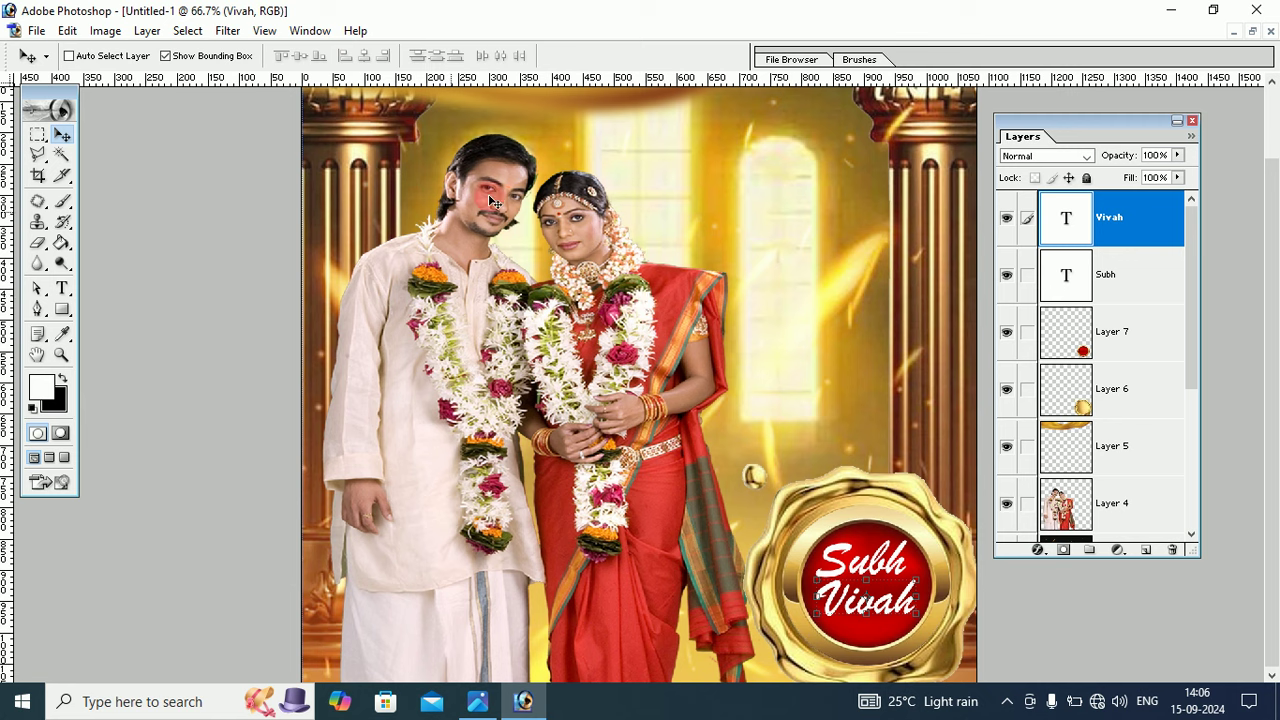
Step: Open lens-flare-0000611.jpg, drag it into the poster as a layer, and close its window
left_click(36, 30)
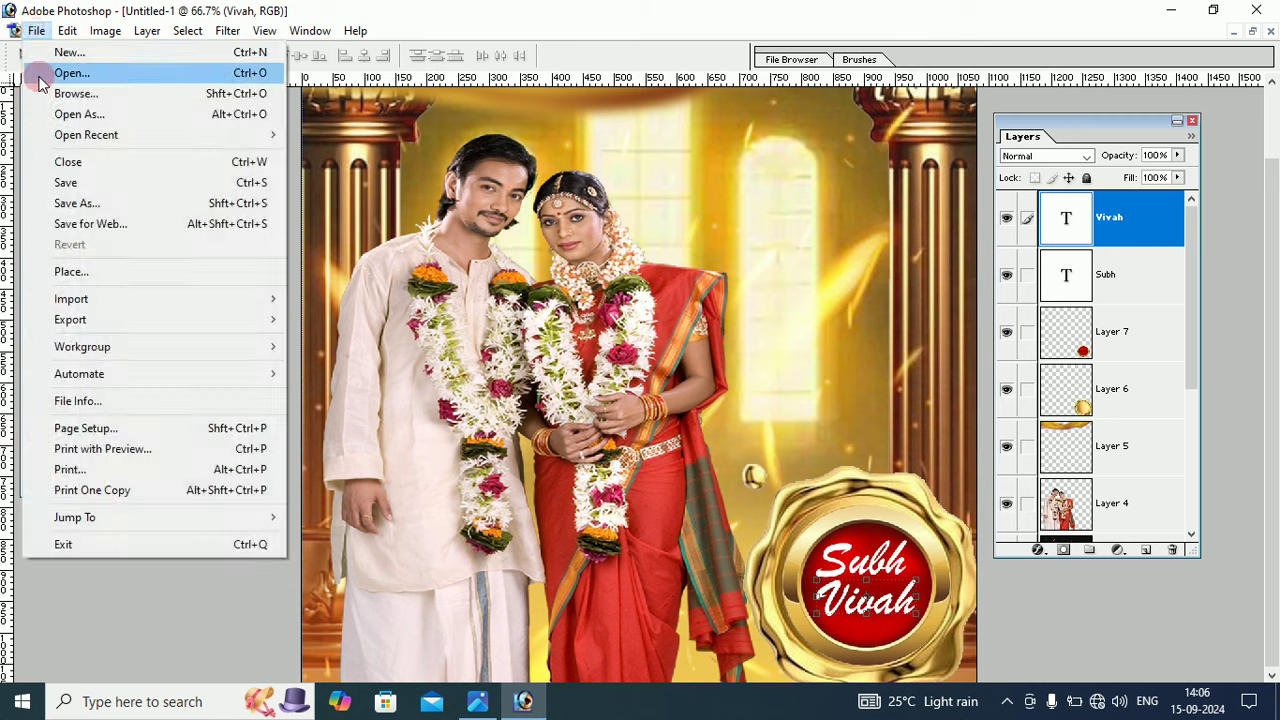
left_click(50, 71)
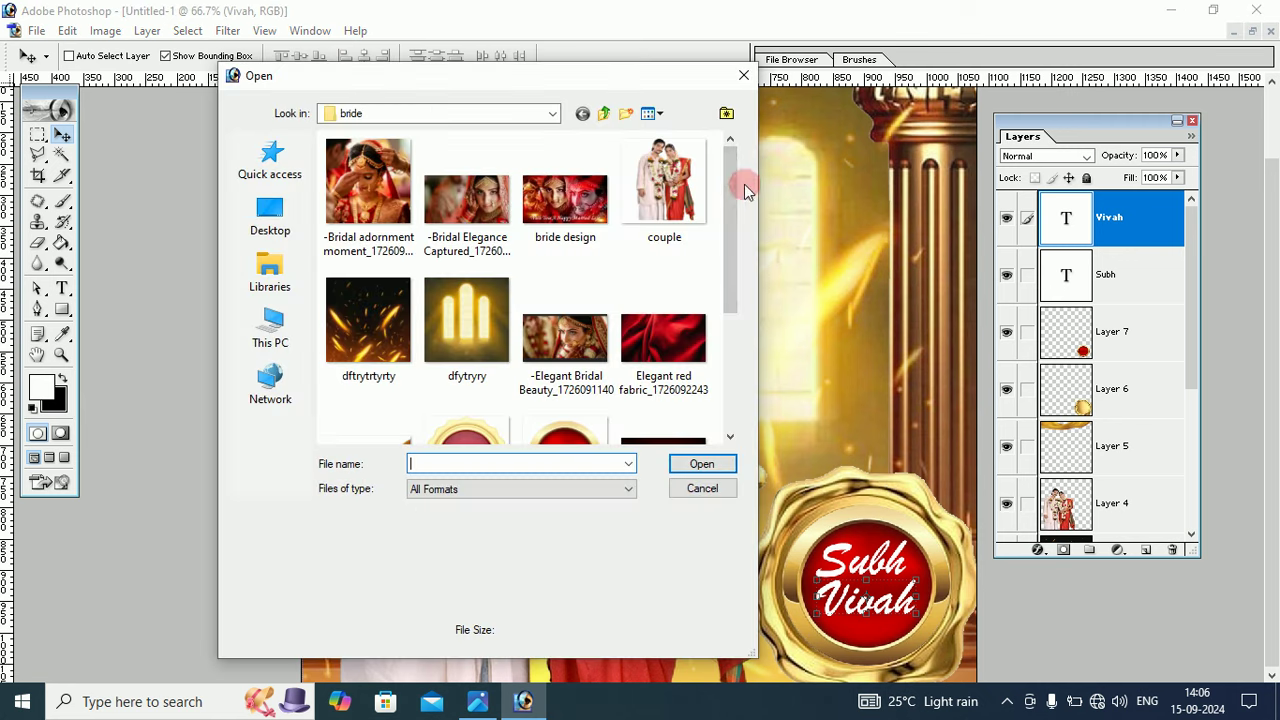
left_click_drag(733, 166, 718, 313)
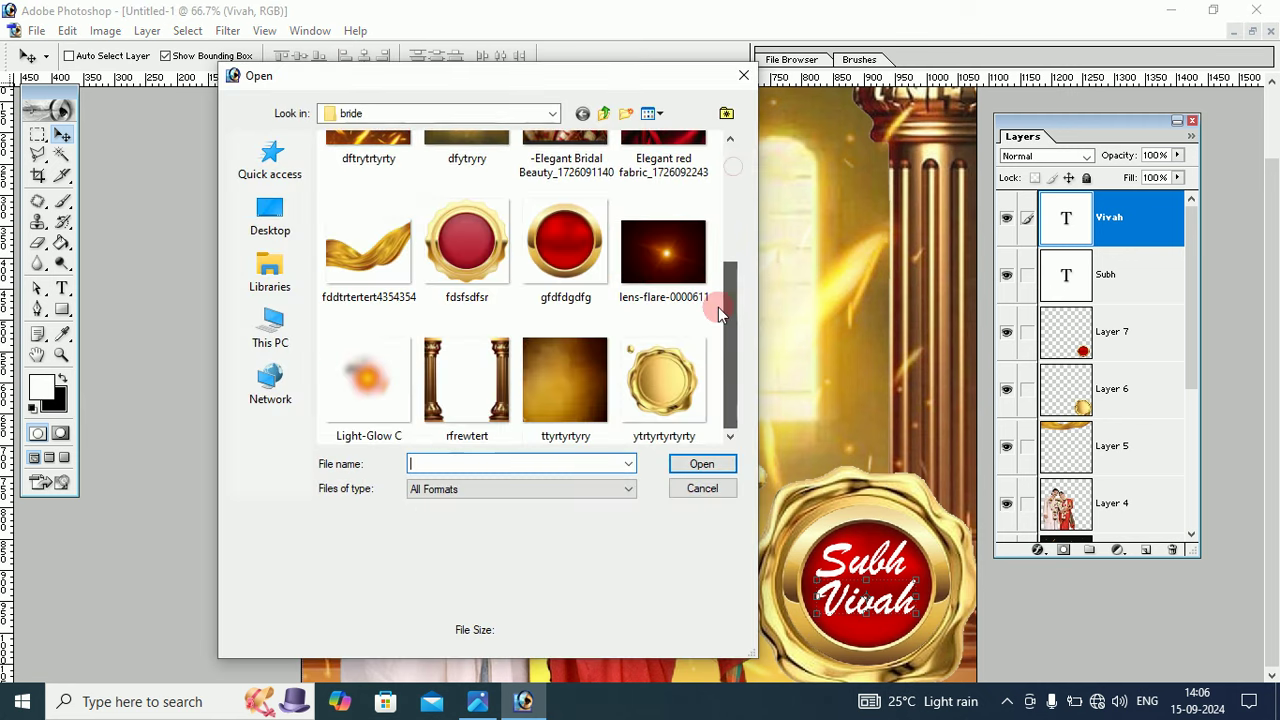
left_click(658, 259)
left_click(692, 455)
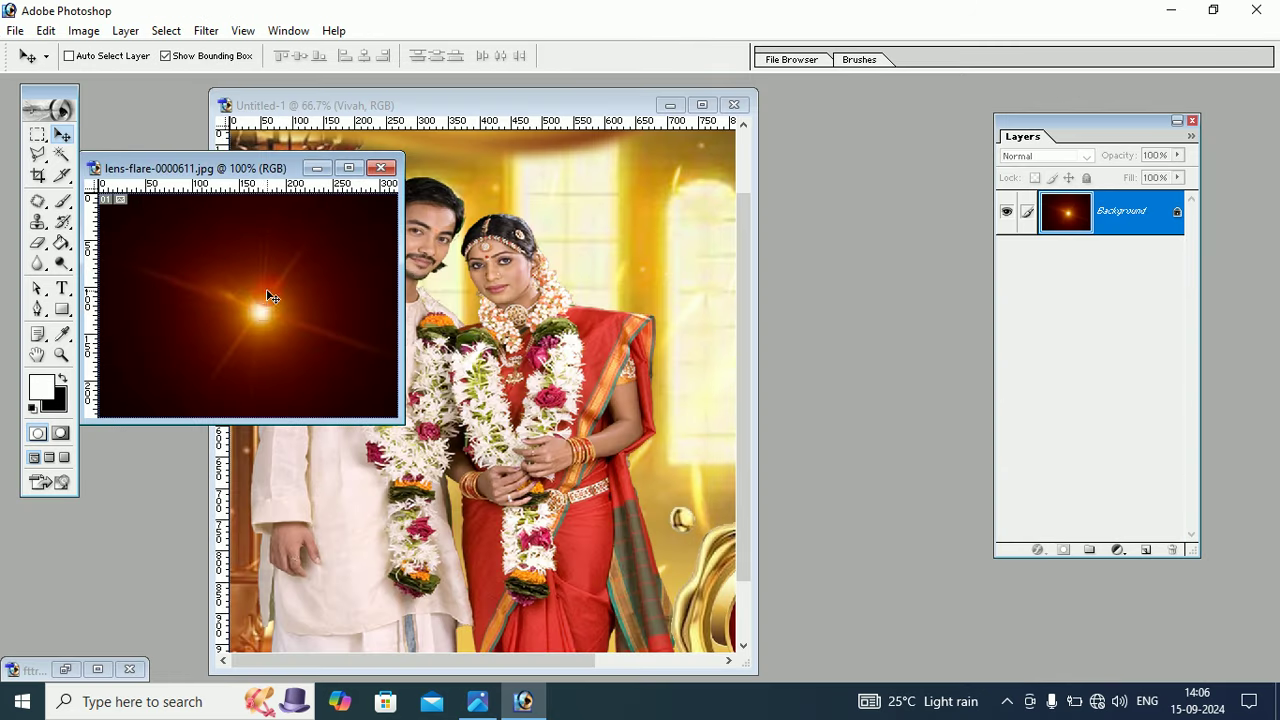
mouse_move(270, 297)
left_mouse_down()
mouse_move(494, 289)
mouse_move(305, 185)
left_mouse_up()
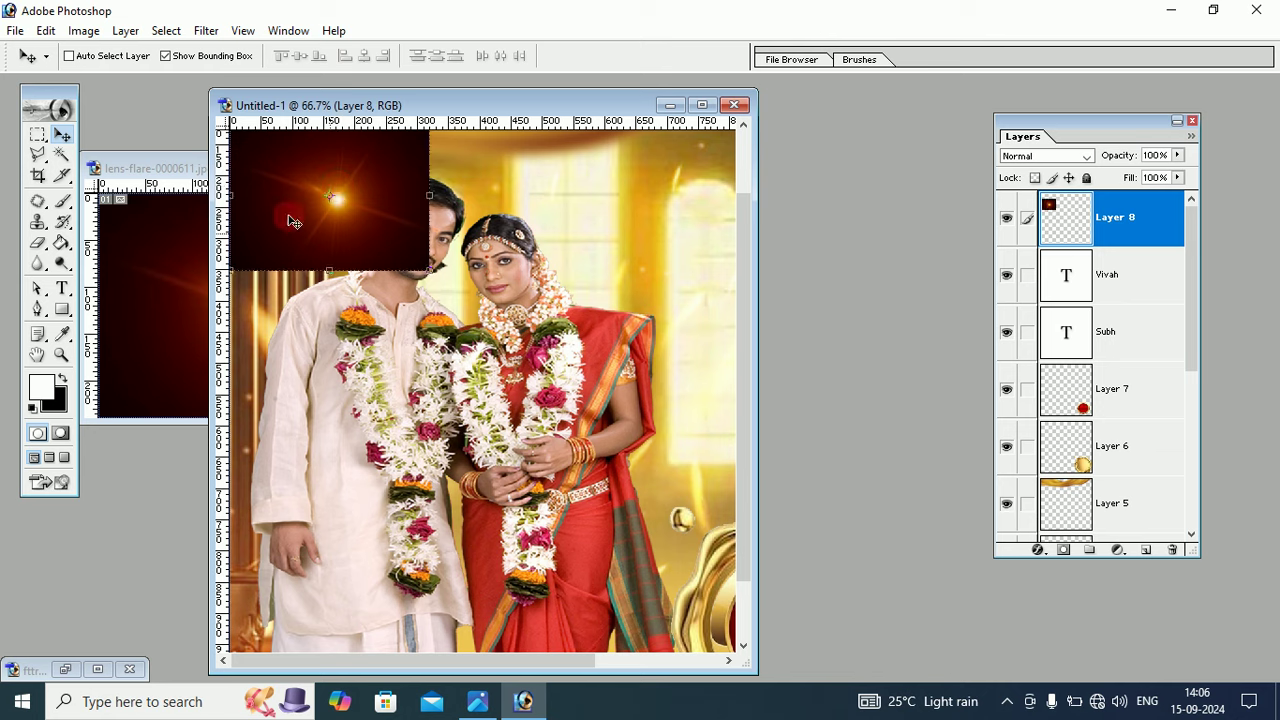
left_click(165, 170)
left_click(322, 170)
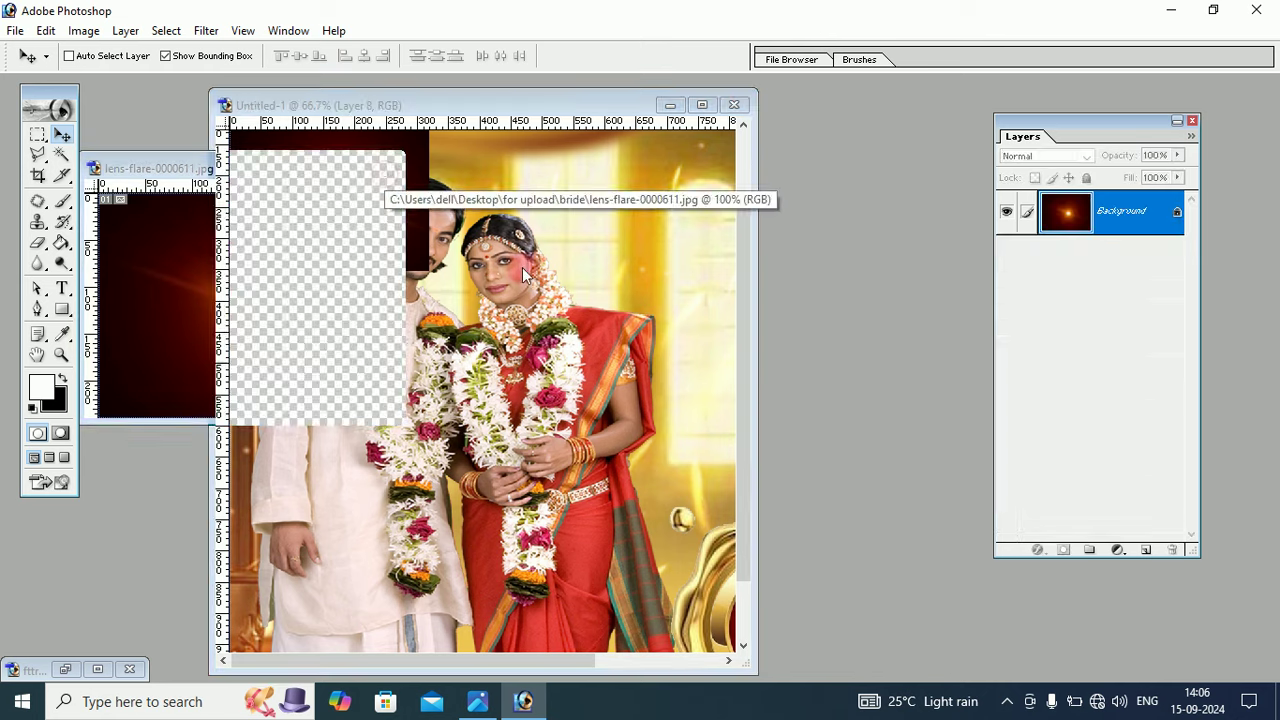
Step: Enlarge the flare to about 343% across the upper canvas and nudge it down
left_click_drag(424, 271, 742, 487)
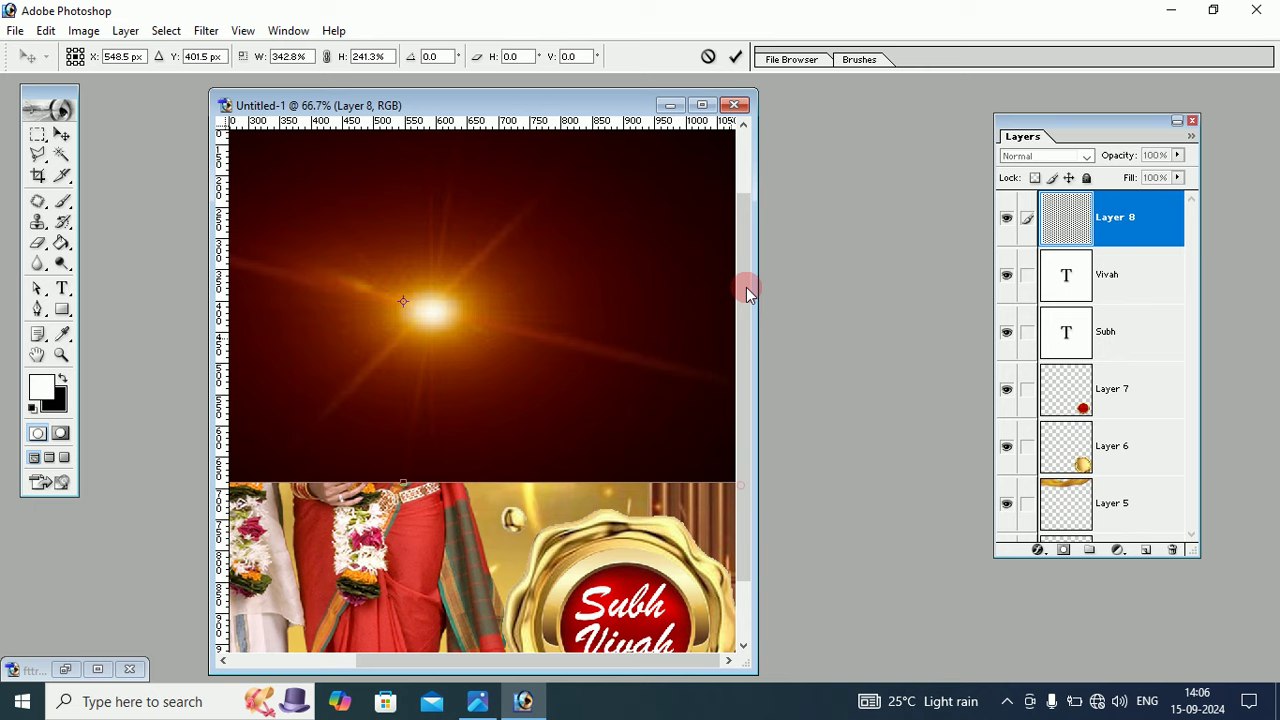
left_click(702, 105)
left_click_drag(761, 246, 761, 257)
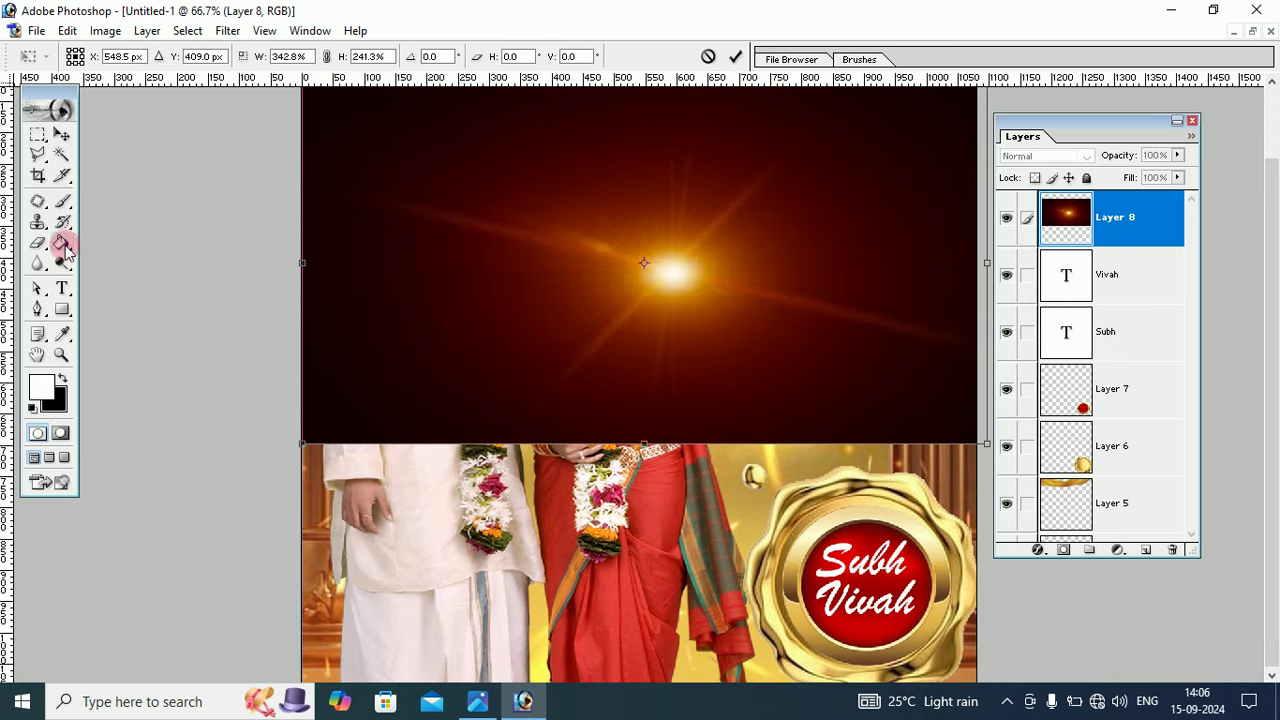
left_click(61, 134)
Step: Apply the flare resize, set Layer 8 to Screen blending, and move the glow up
left_click(368, 270)
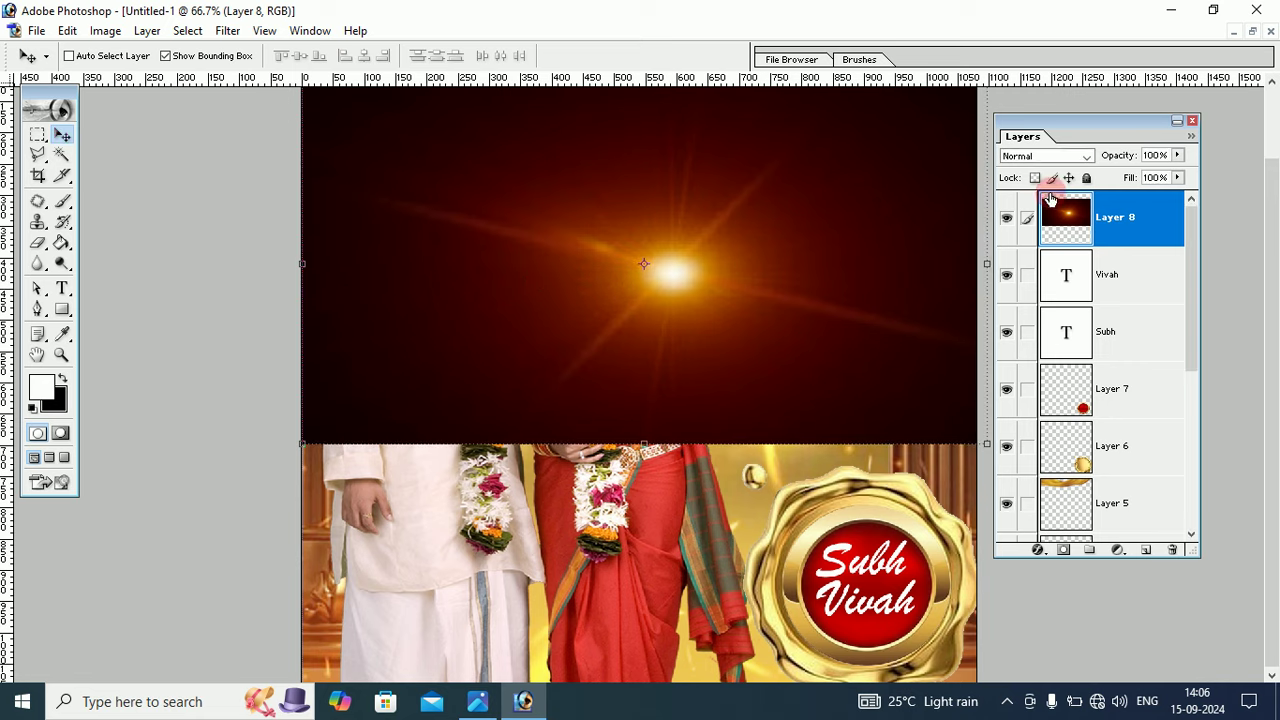
left_click(1085, 157)
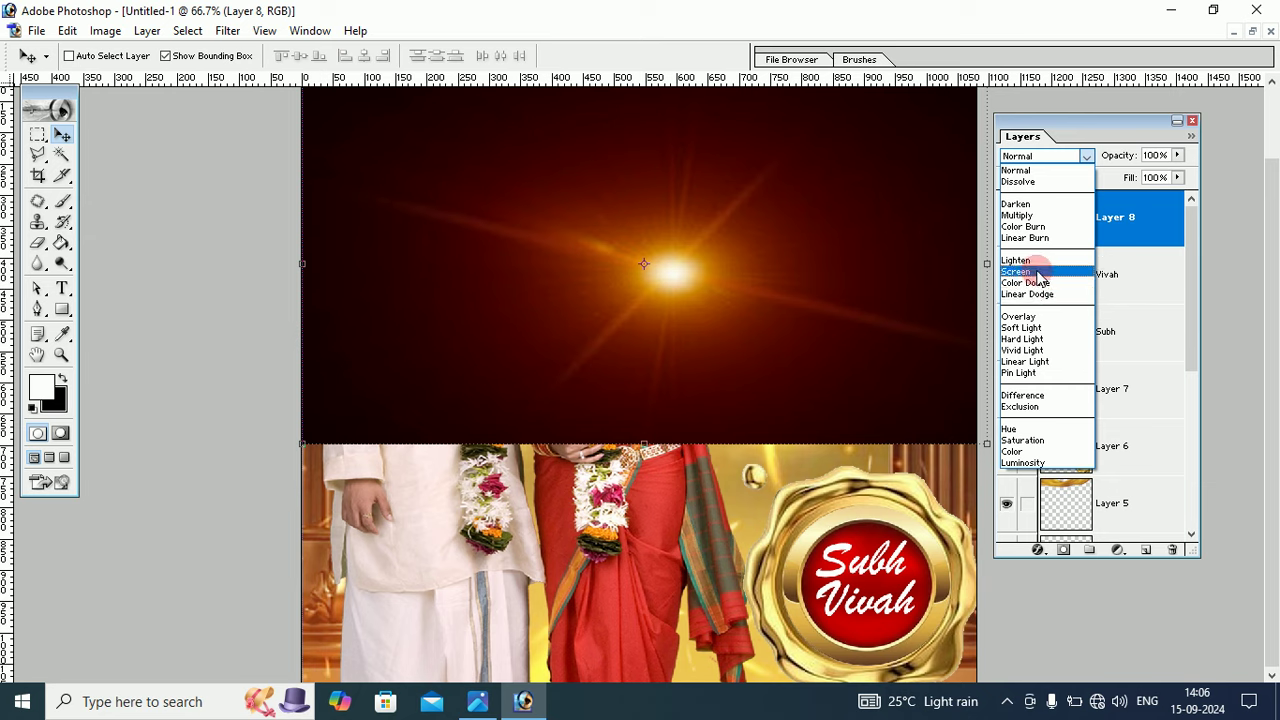
left_click(1017, 272)
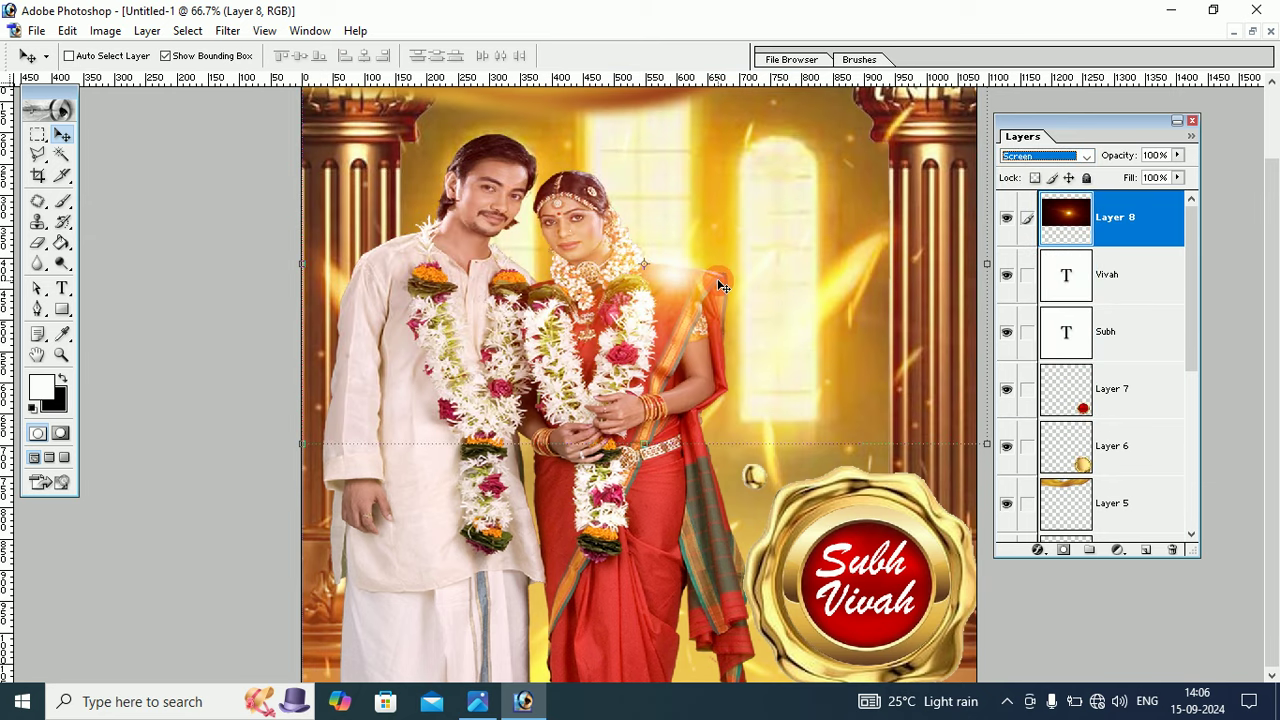
mouse_move(721, 287)
left_mouse_down()
mouse_move(540, 220)
mouse_move(690, 225)
mouse_move(562, 262)
mouse_move(698, 293)
mouse_move(722, 207)
left_mouse_up()
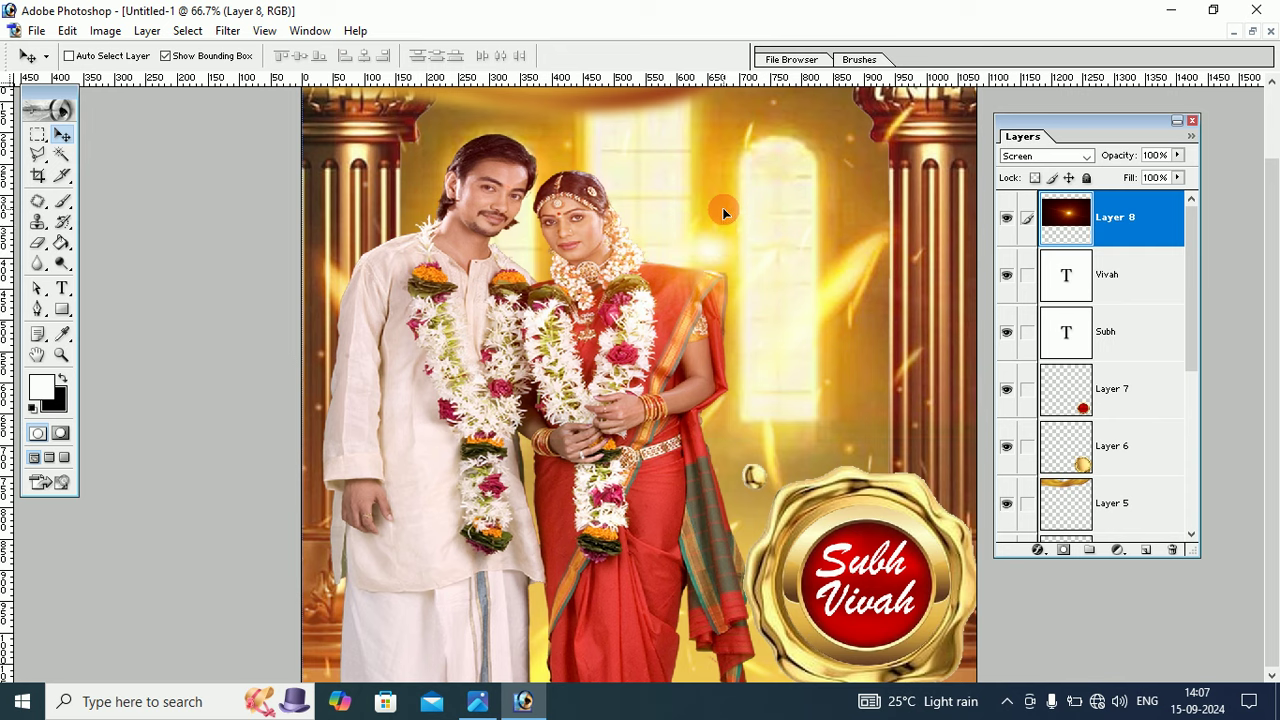
Step: Free-transform the glow taller, apply it, and reposition it above the couple's hands
key("ctrl+t")
left_click_drag(680, 425, 692, 707)
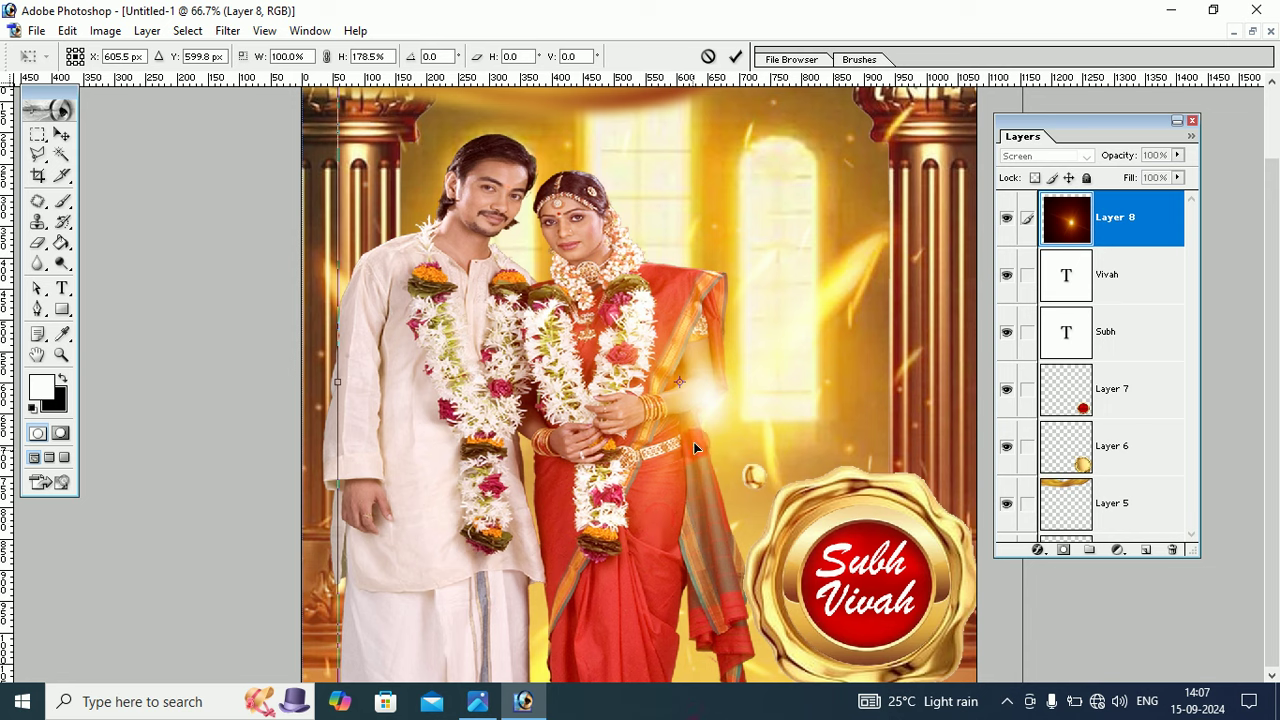
mouse_move(708, 409)
left_mouse_down()
mouse_move(737, 443)
mouse_move(556, 440)
mouse_move(741, 450)
mouse_move(670, 443)
mouse_move(667, 428)
left_mouse_up()
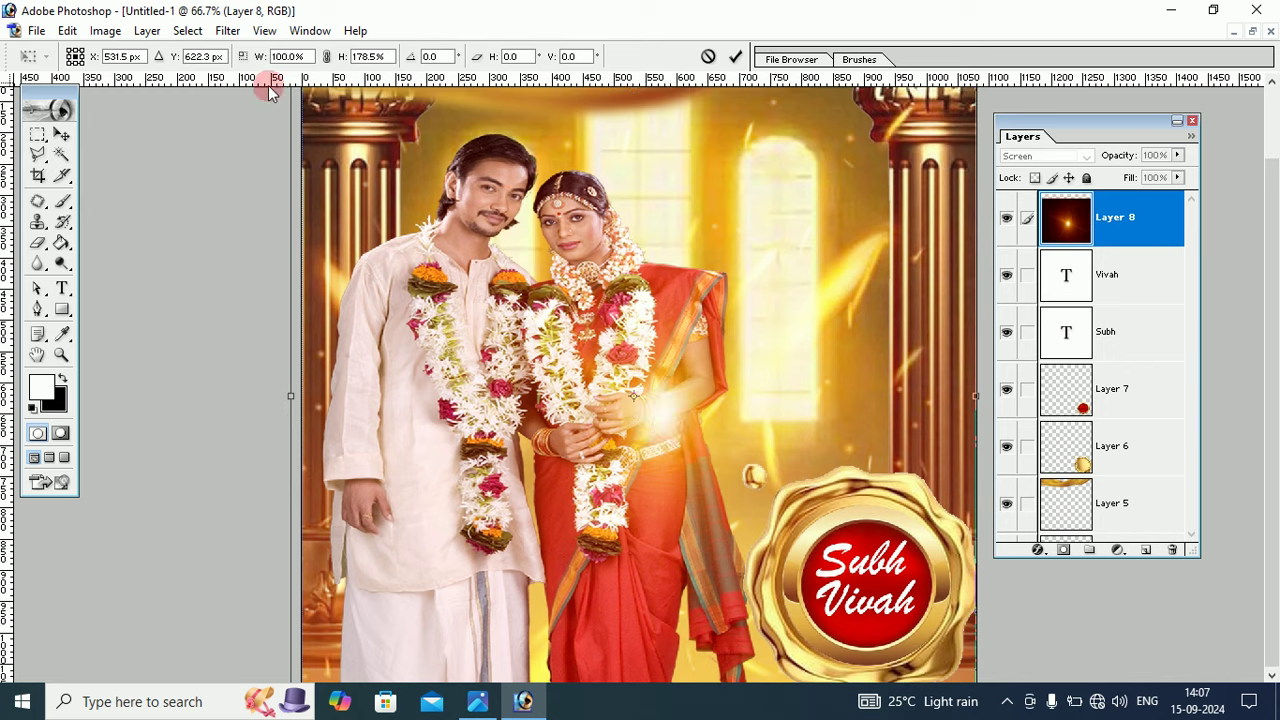
left_click(62, 134)
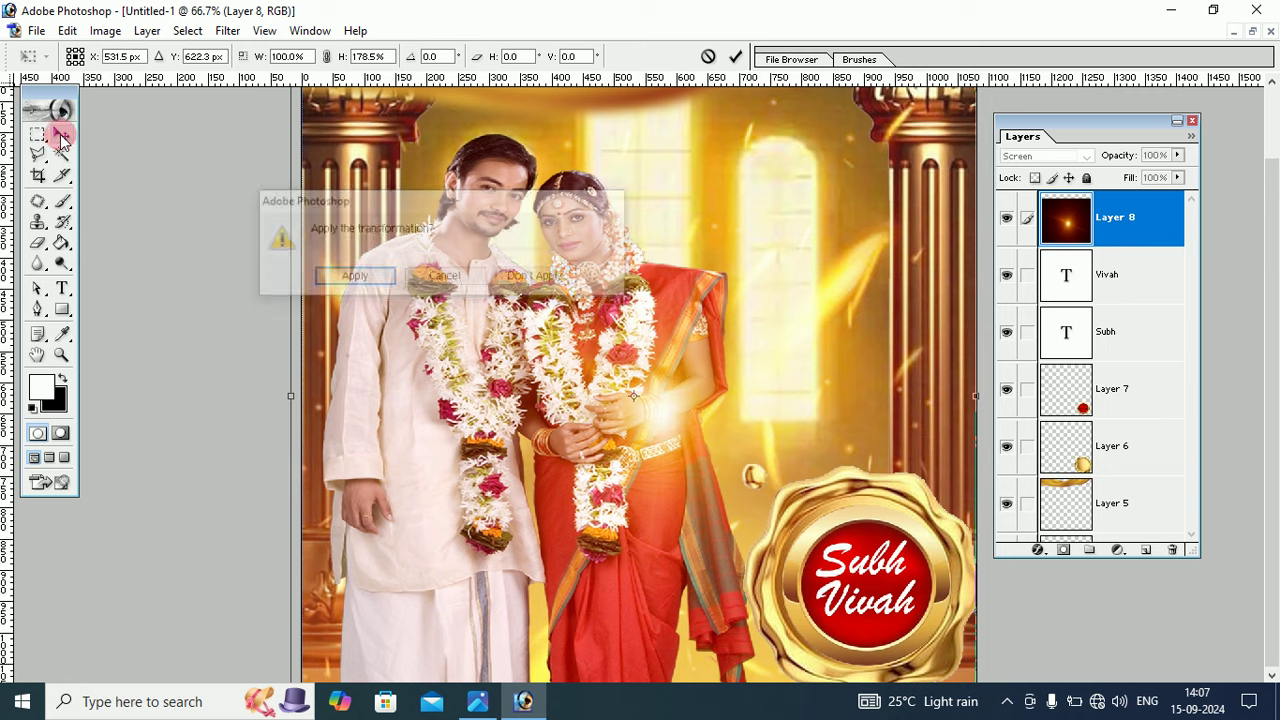
left_click(352, 278)
left_click_drag(676, 395, 680, 214)
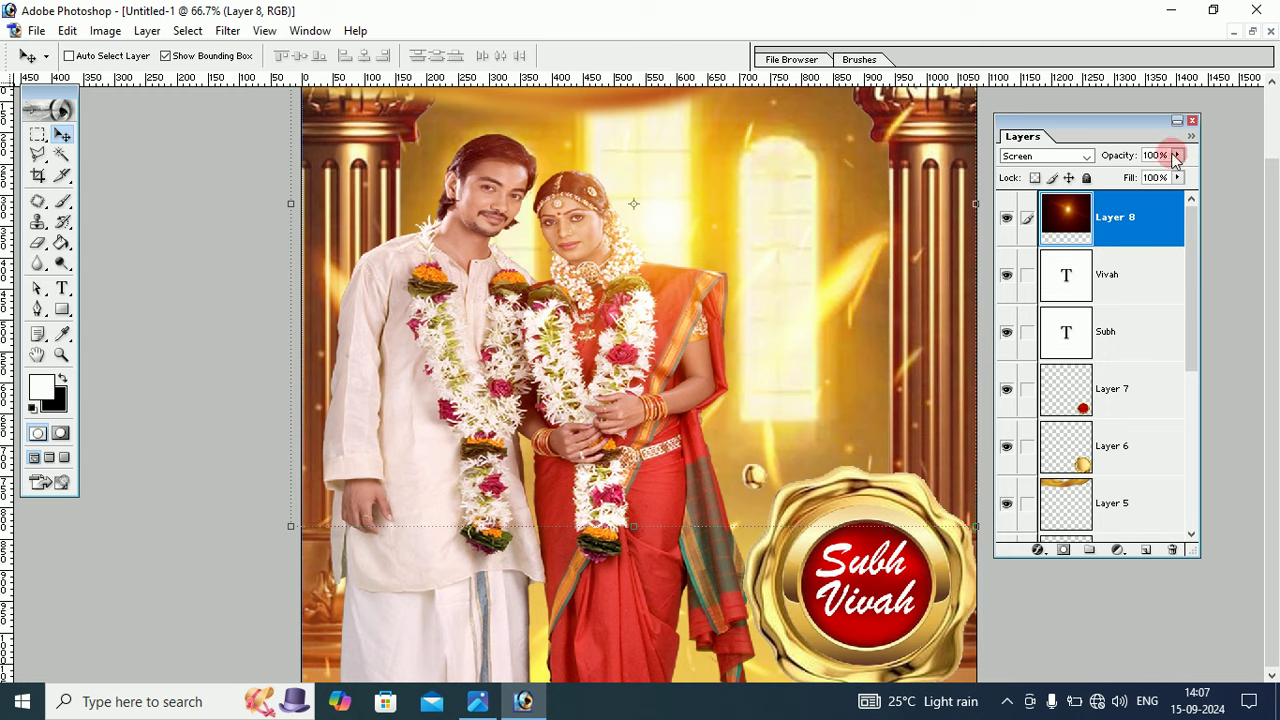
Step: Lower the flare layer's opacity to 70% and shift the glow toward the lower canvas
left_click(1178, 155)
left_click_drag(1179, 177, 1150, 178)
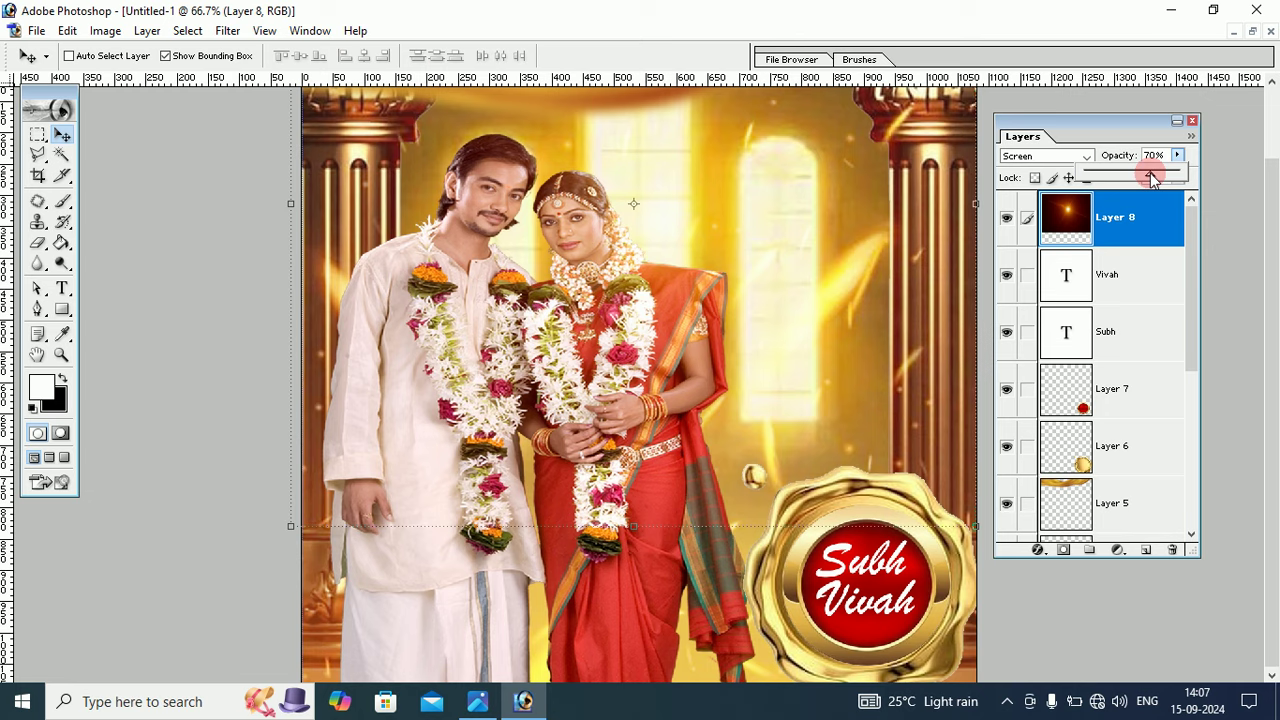
left_click(86, 142)
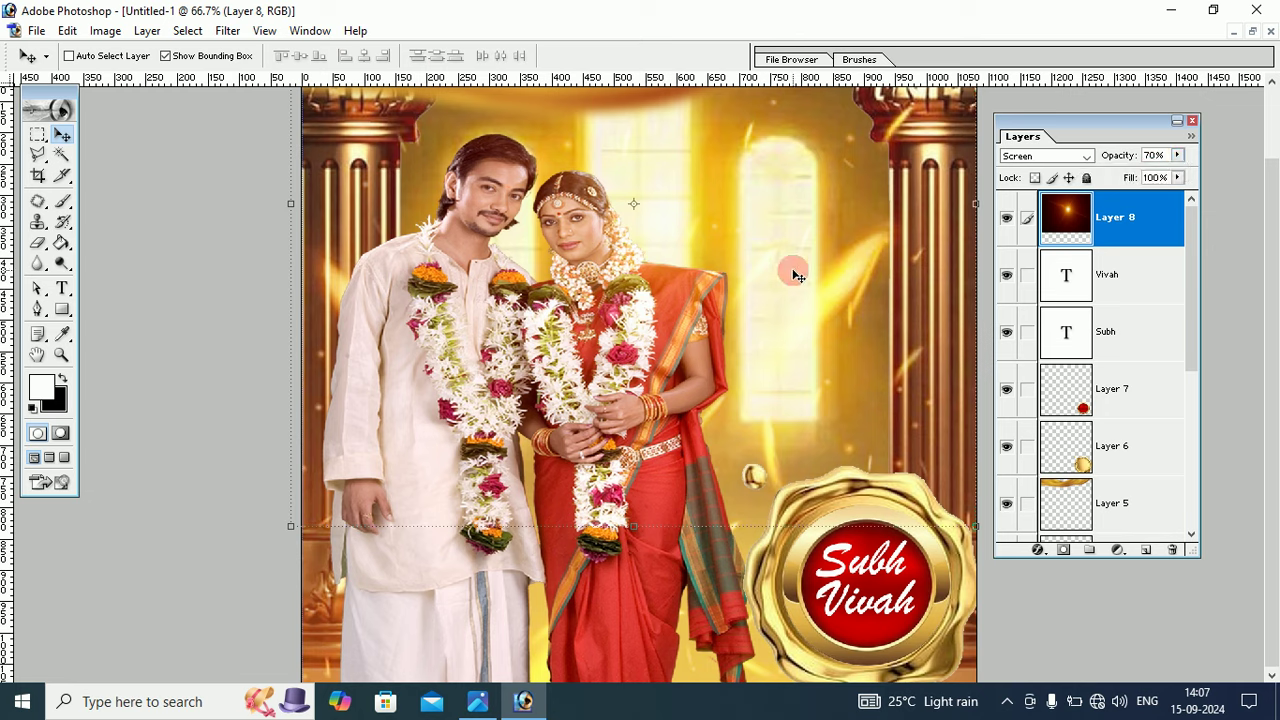
left_click(1132, 237)
mouse_move(633, 204)
left_mouse_down()
mouse_move(534, 653)
mouse_move(949, 628)
mouse_move(404, 160)
mouse_move(364, 148)
left_mouse_up()
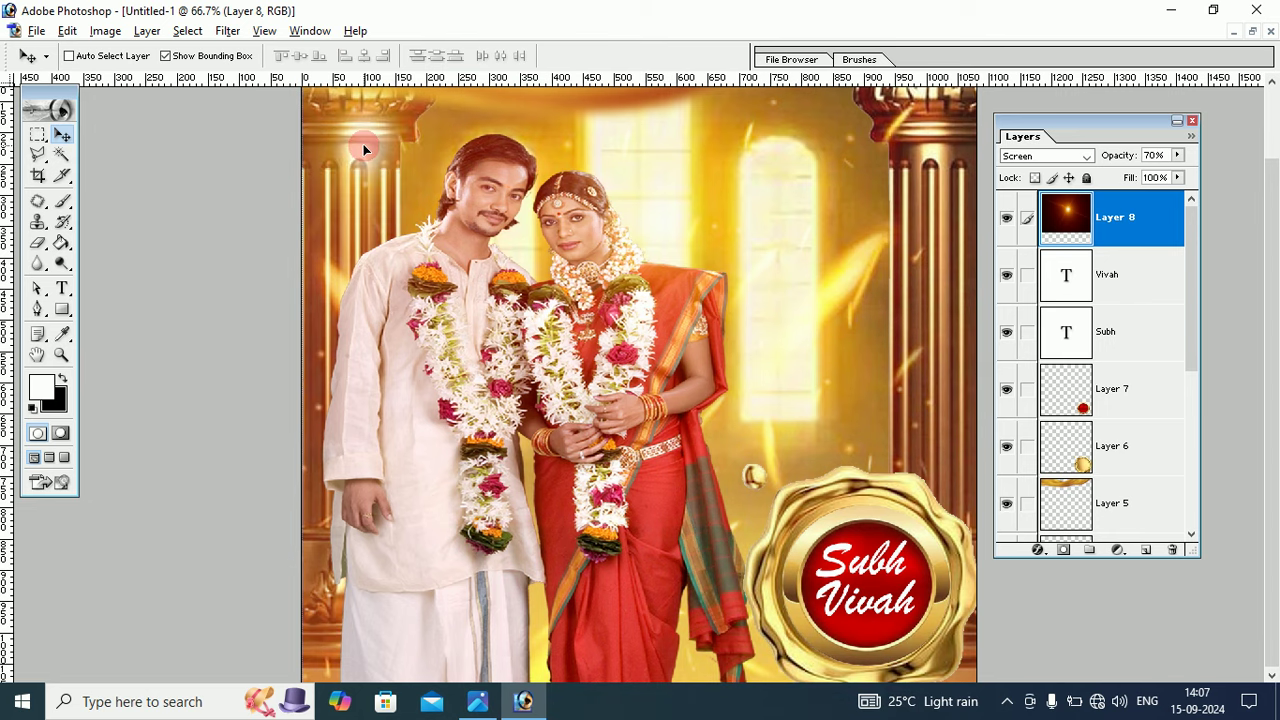
Step: Duplicate Layer 8 with Ctrl+J, check the reference, and add an empty Layer 9
key("ctrl+j")
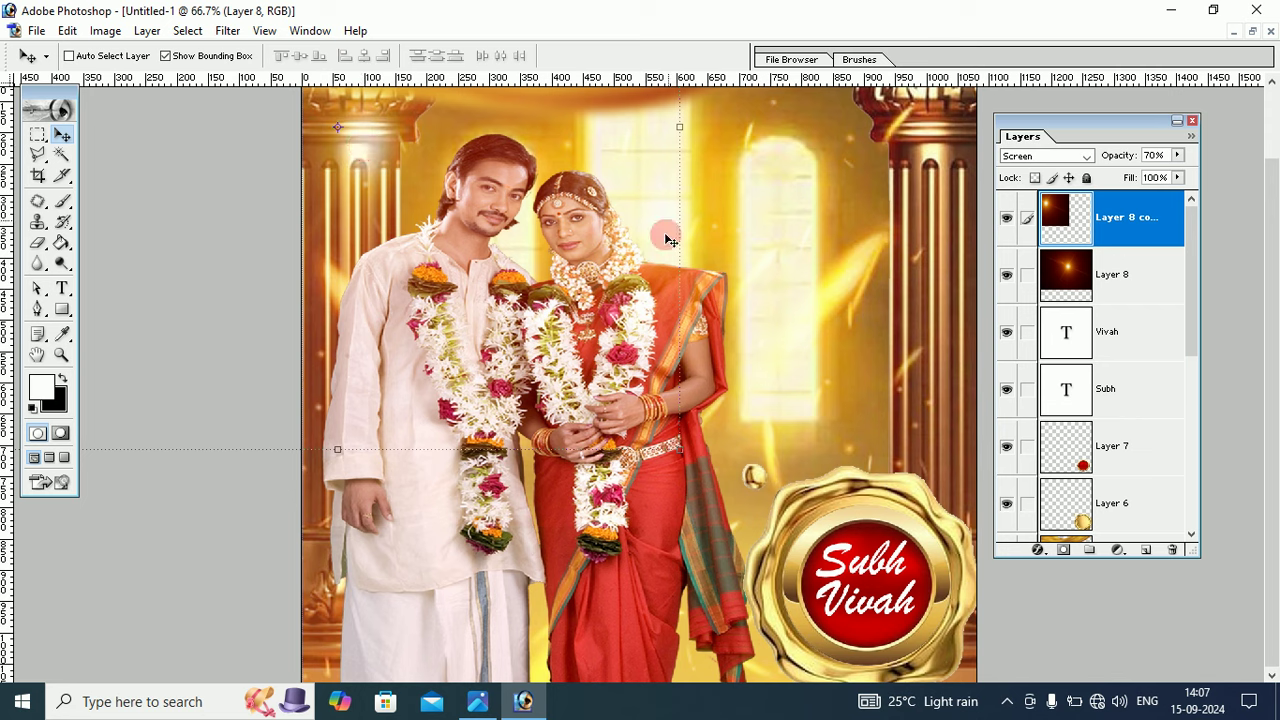
left_click(480, 705)
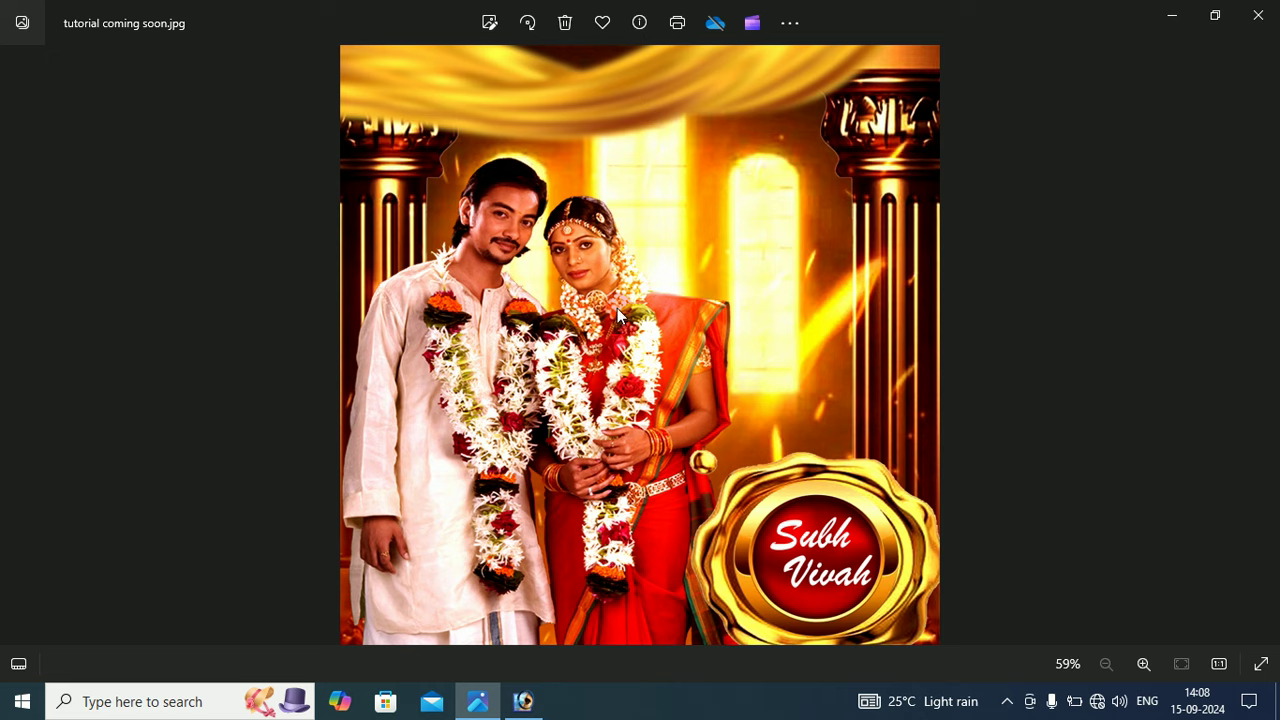
left_click(667, 290)
left_click(1173, 22)
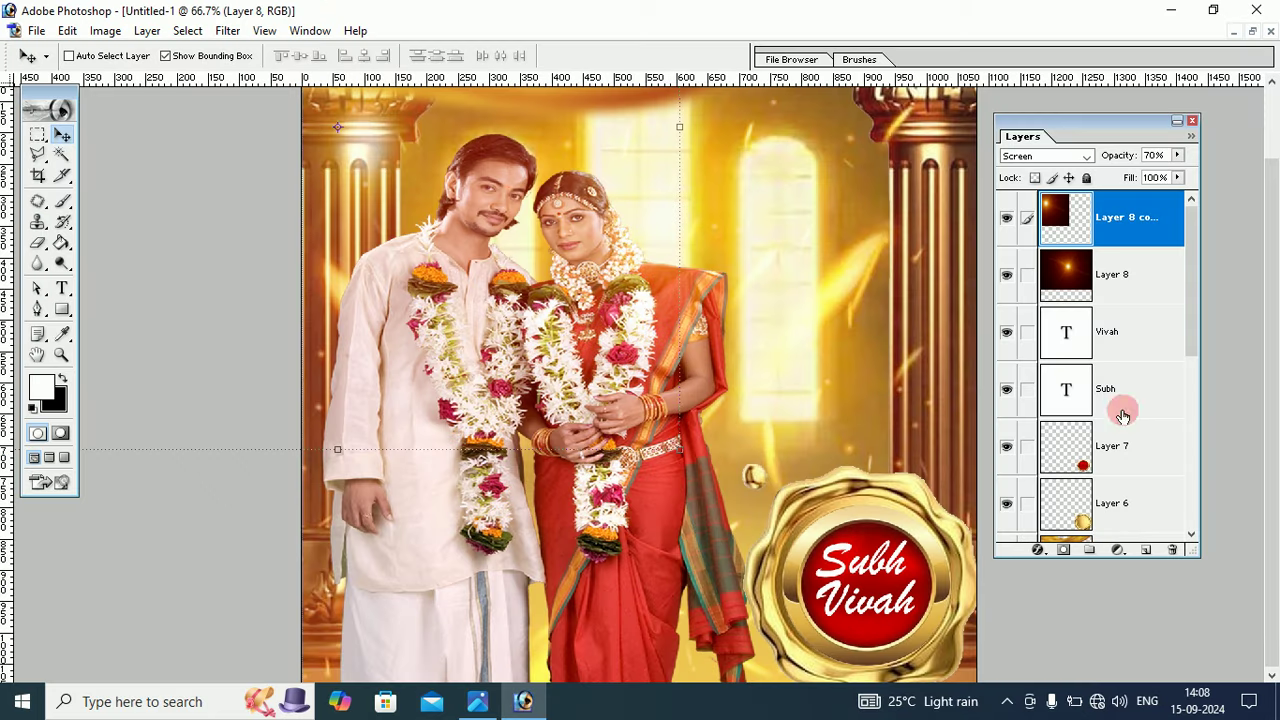
left_click(1144, 553)
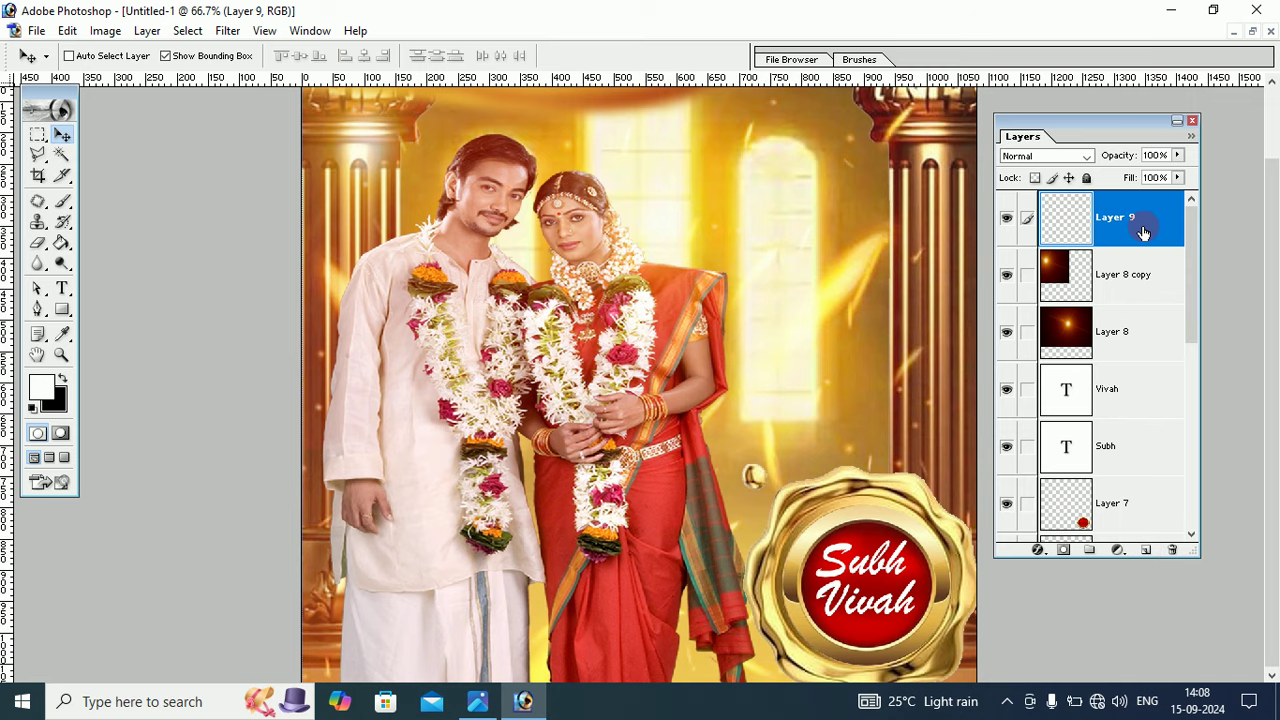
Step: Fit the poster on screen and stamp all visible layers into the empty Layer 9 (Ctrl+Alt+Shift+E)
left_click_drag(1270, 180, 1273, 115)
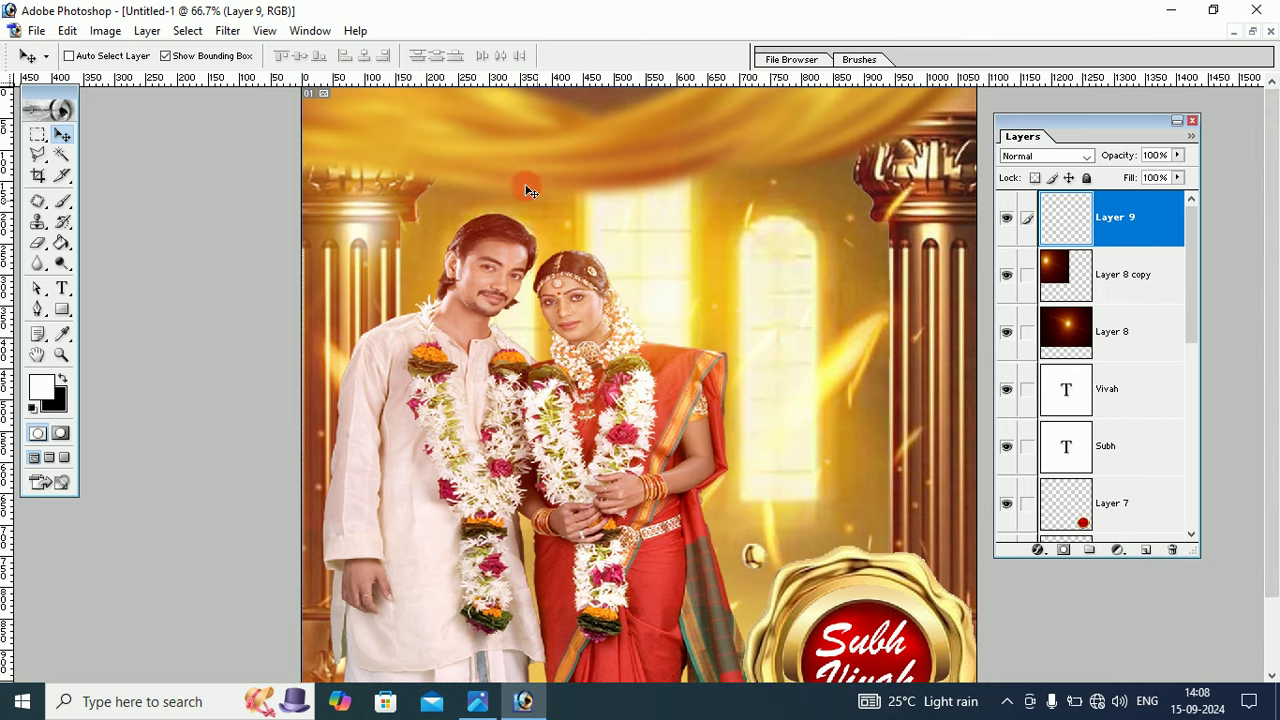
left_click(61, 355)
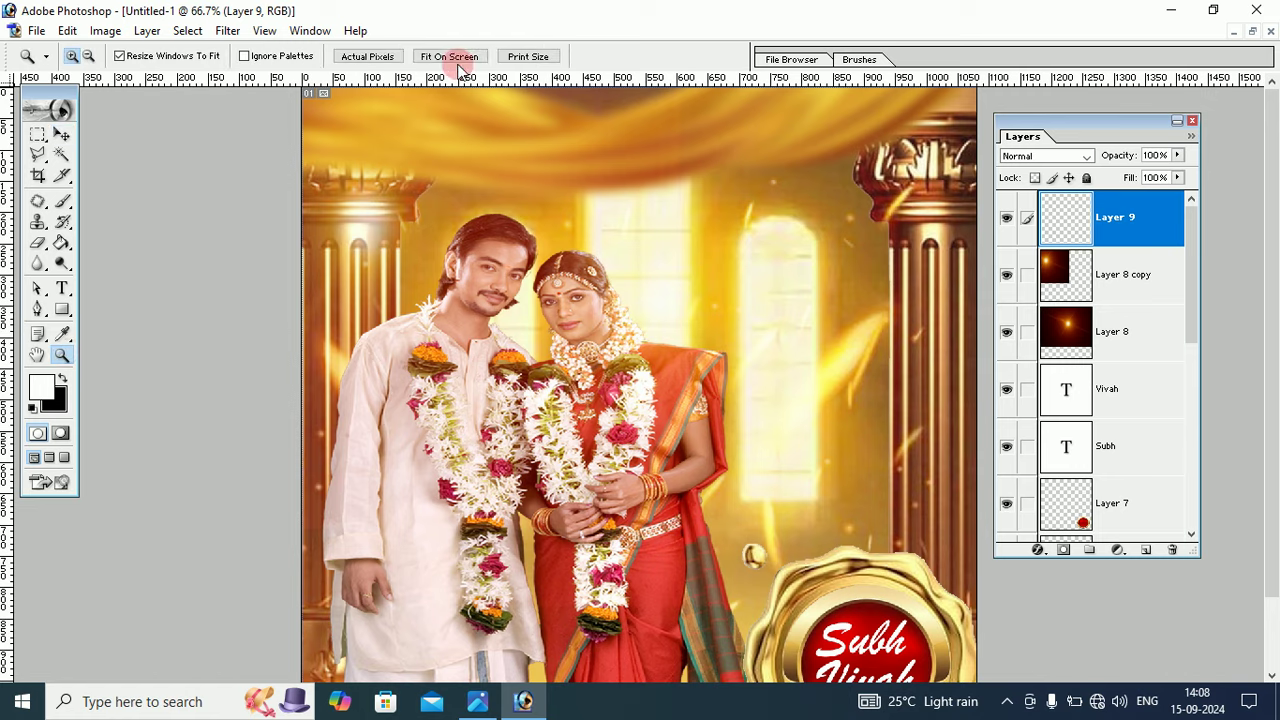
left_click(449, 56)
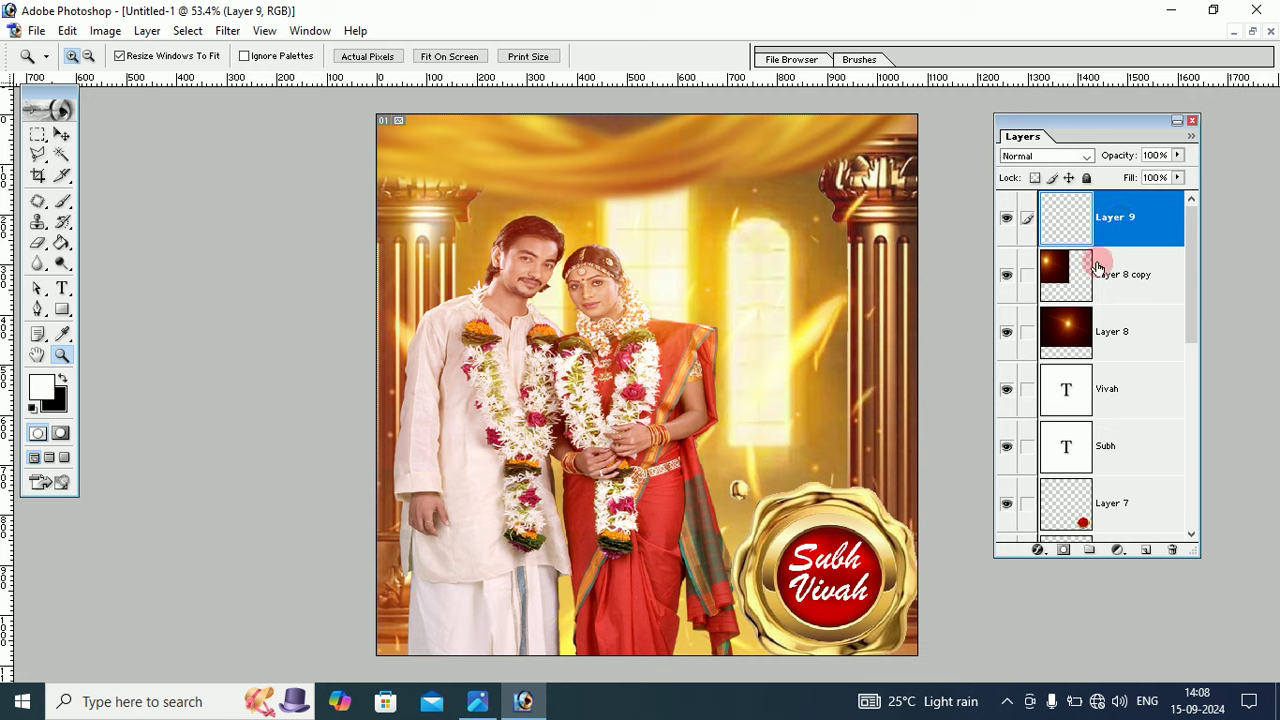
left_click(1113, 219)
left_click(150, 32)
left_click(1110, 226)
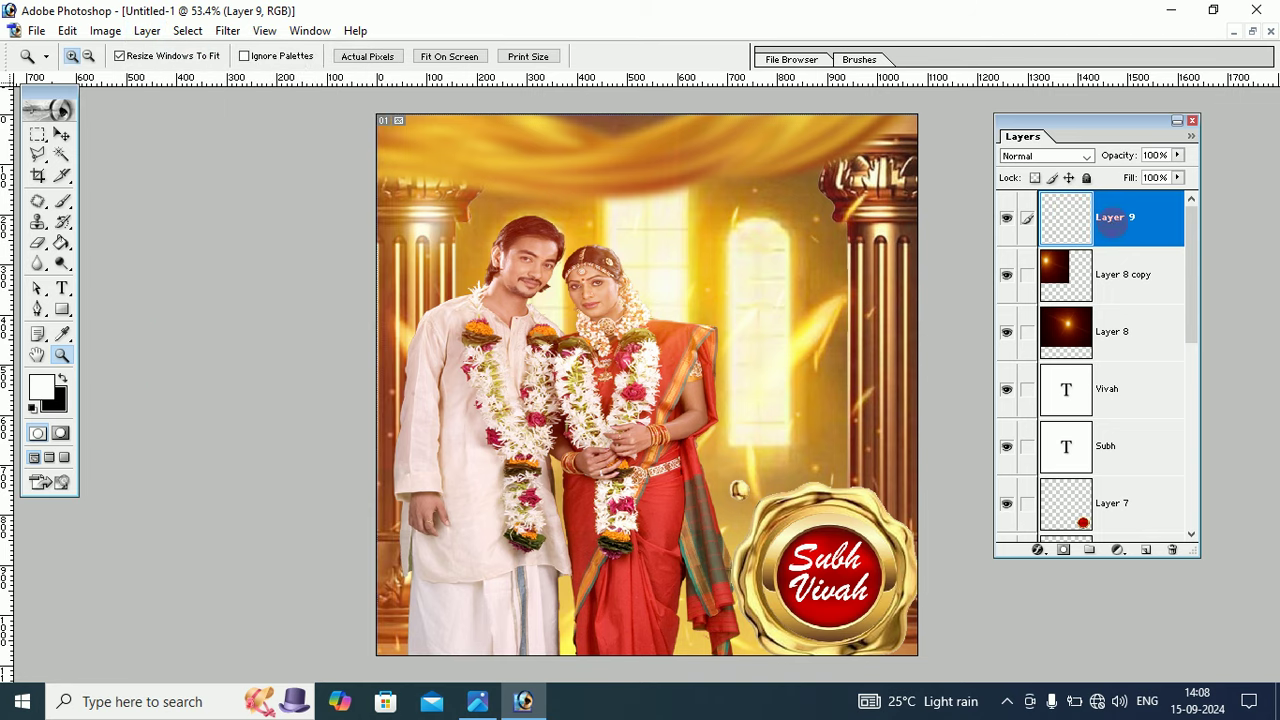
key("ctrl+shift+alt+e")
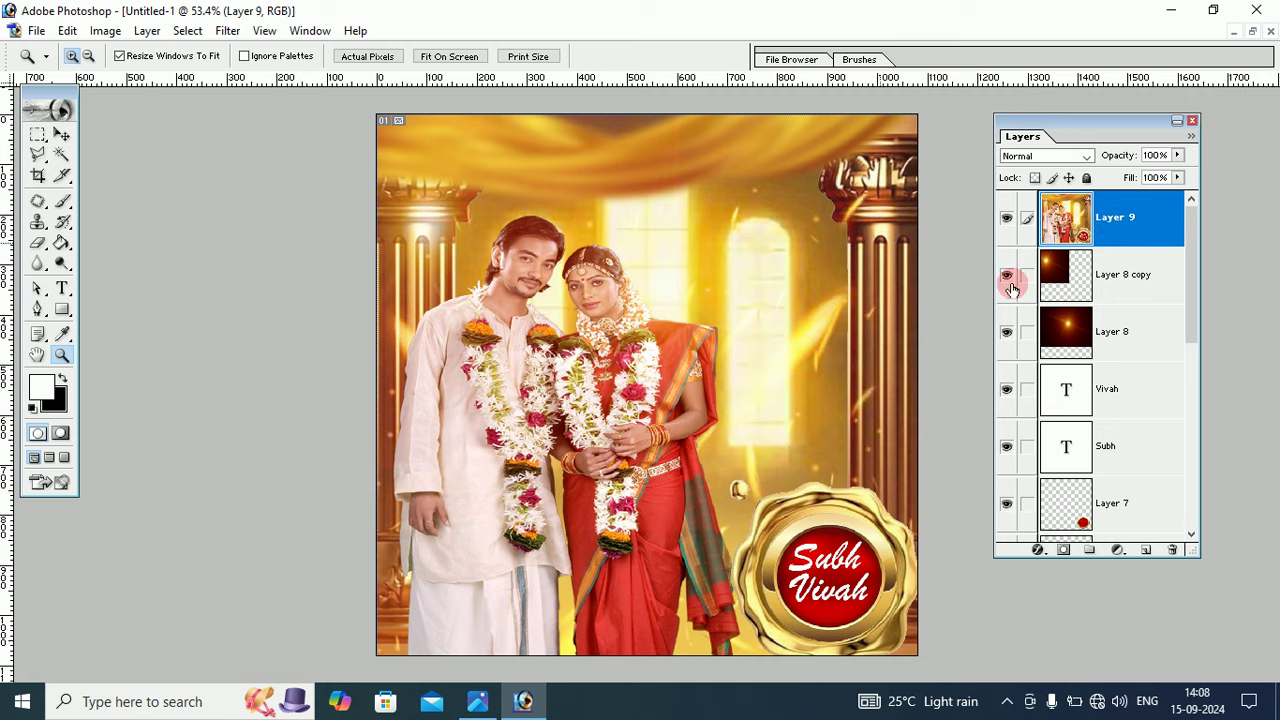
Step: Apply Brightness/Contrast with brightness +10 and contrast +19, then compare against the reference poster
left_click(105, 30)
mouse_move(147, 79)
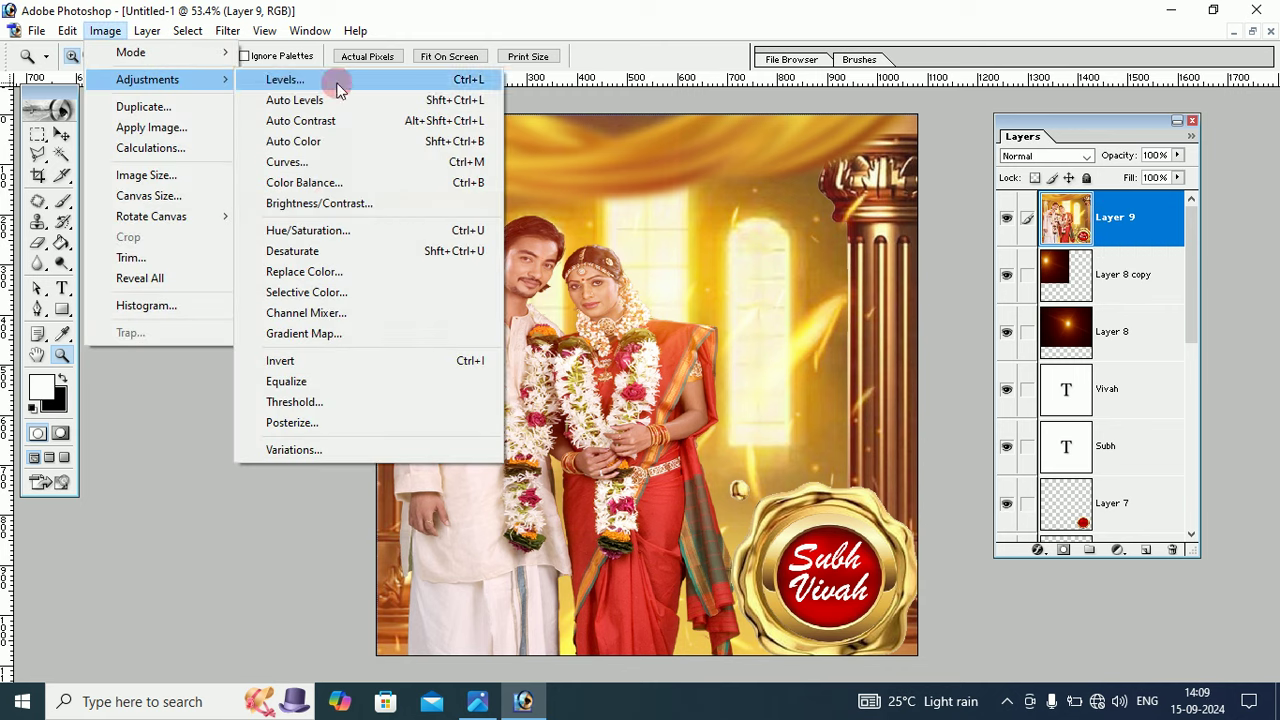
left_click(330, 203)
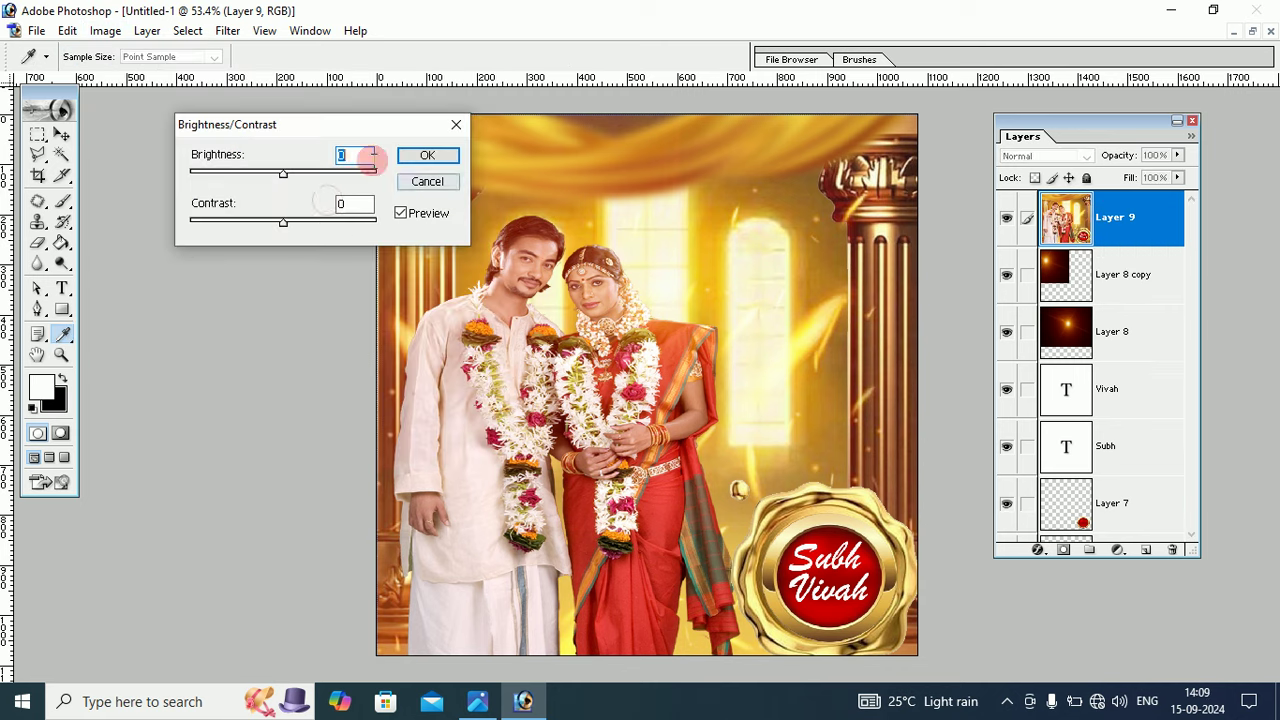
left_click(282, 225)
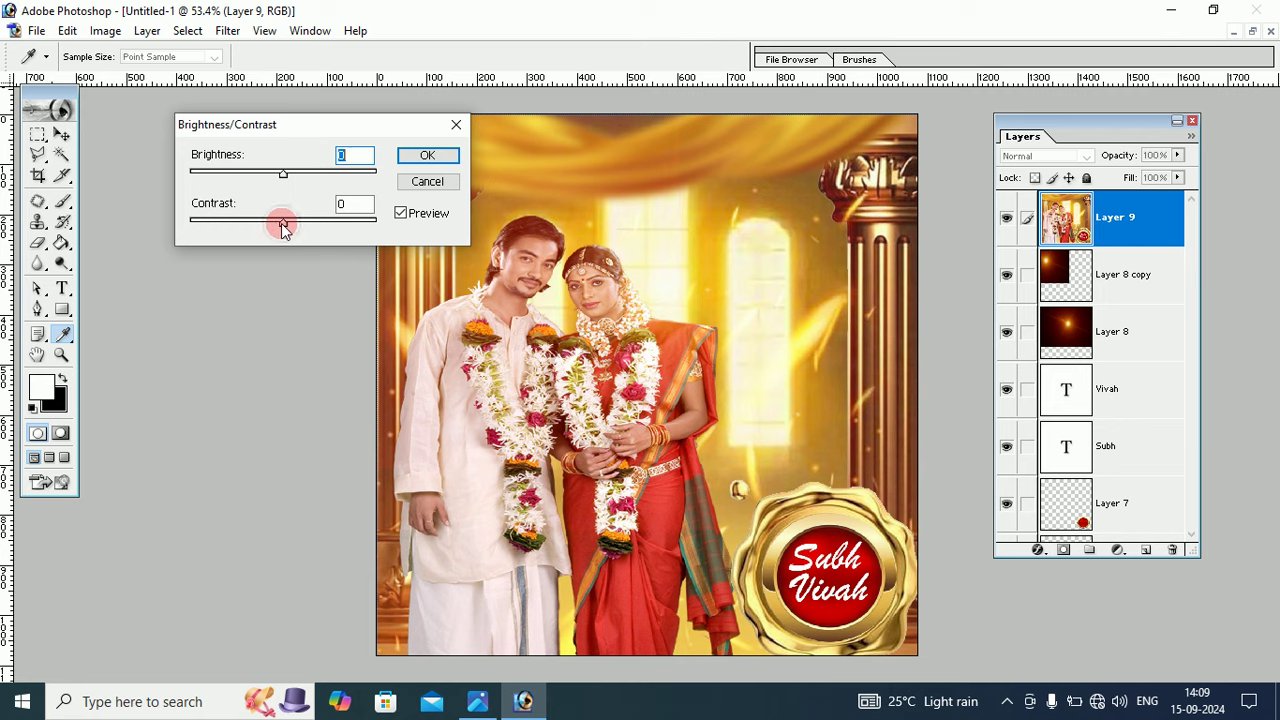
left_click_drag(280, 229, 313, 227)
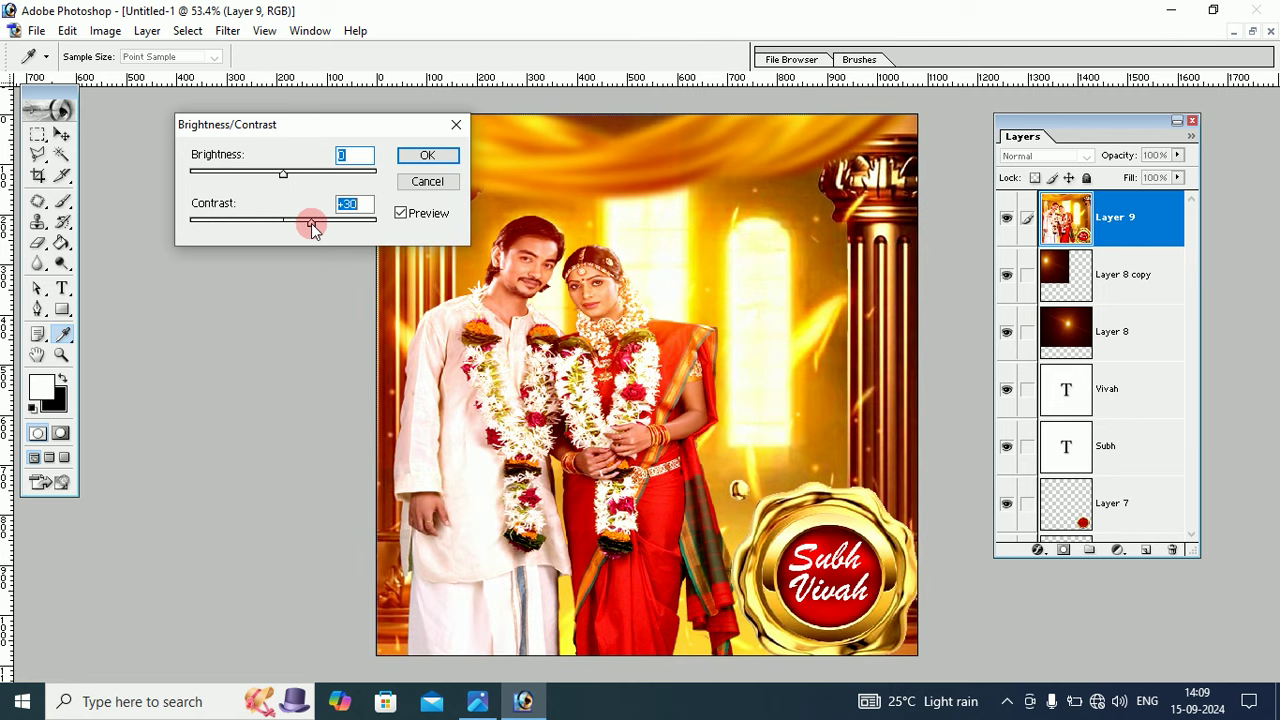
left_click_drag(284, 172, 293, 179)
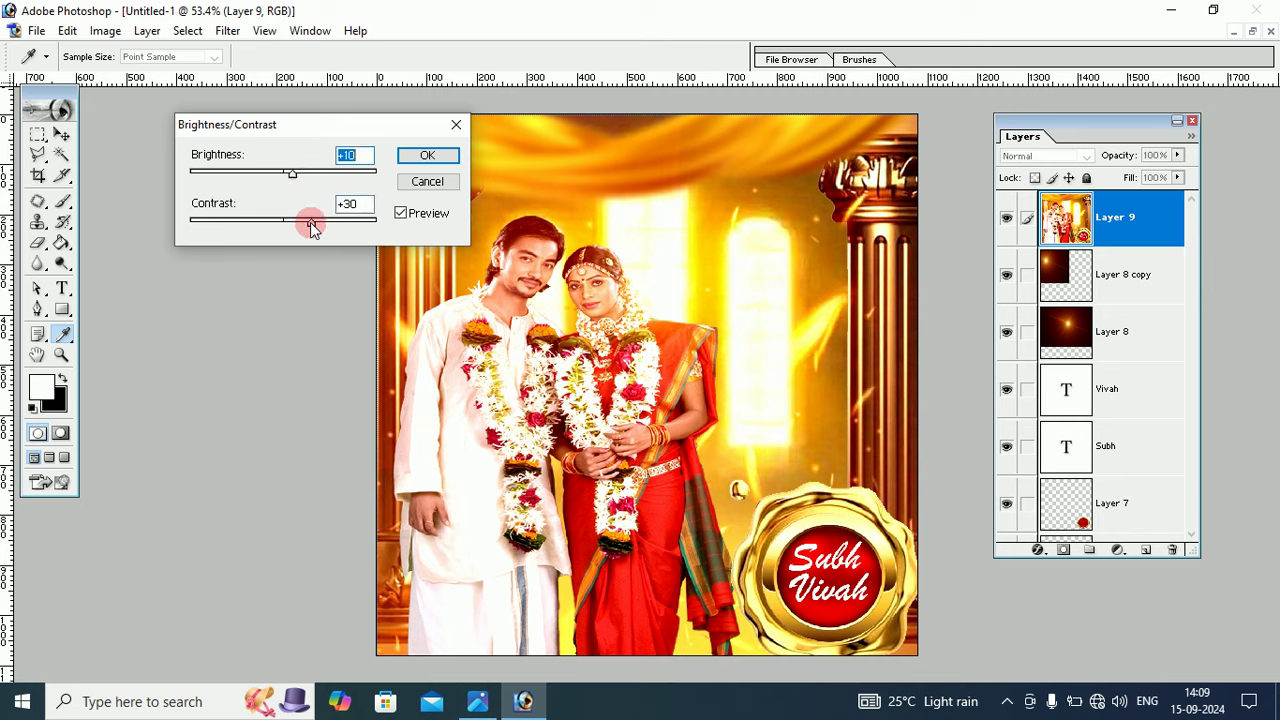
left_click_drag(309, 224, 301, 226)
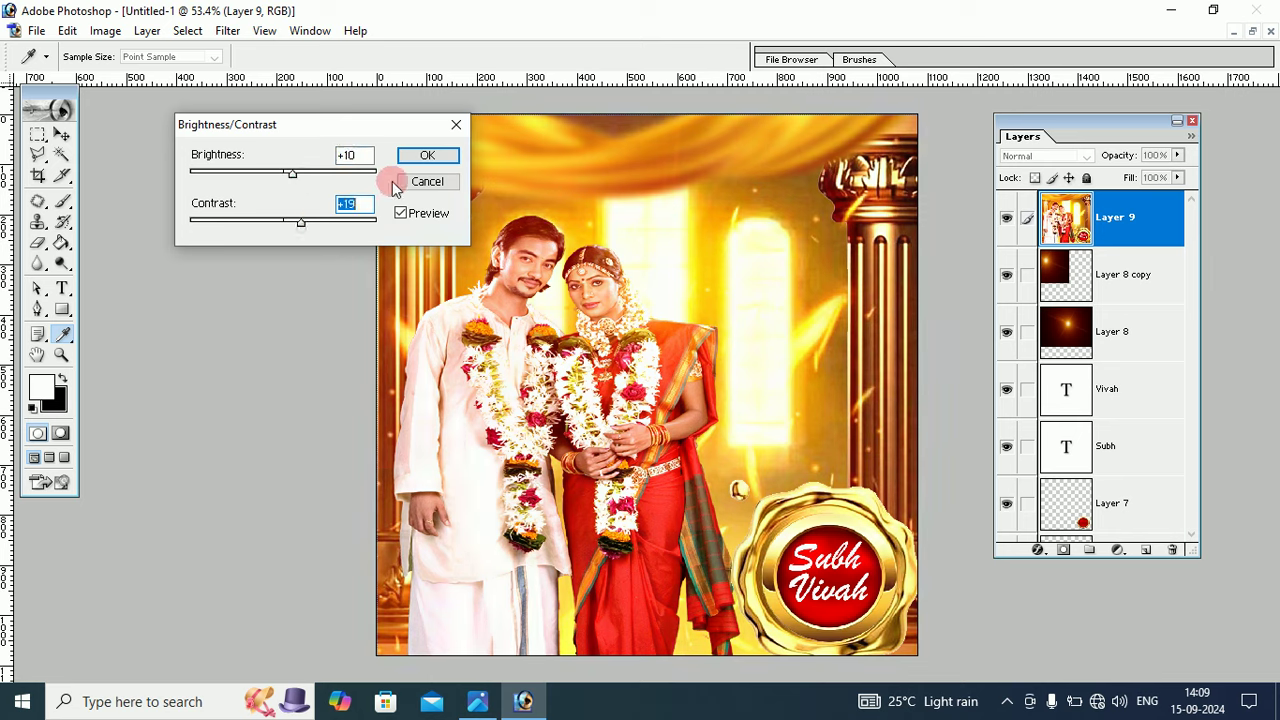
left_click(427, 157)
key("z")
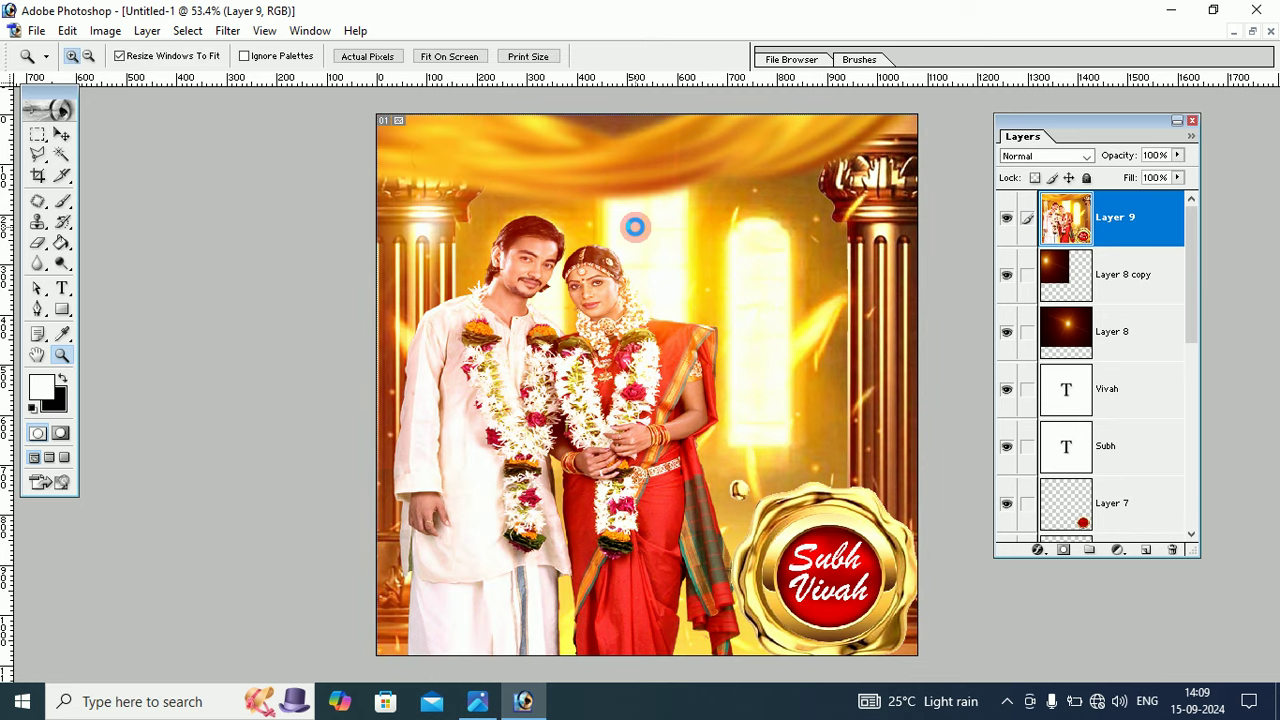
left_click(478, 700)
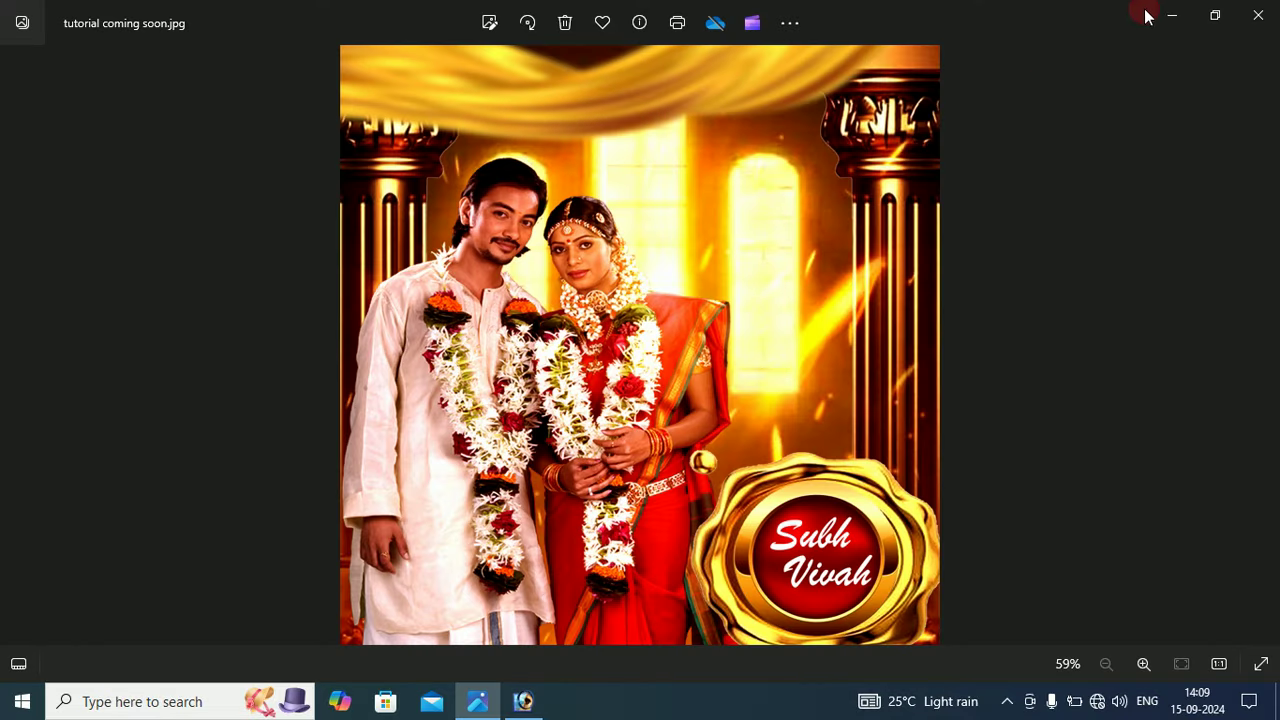
left_click(1173, 16)
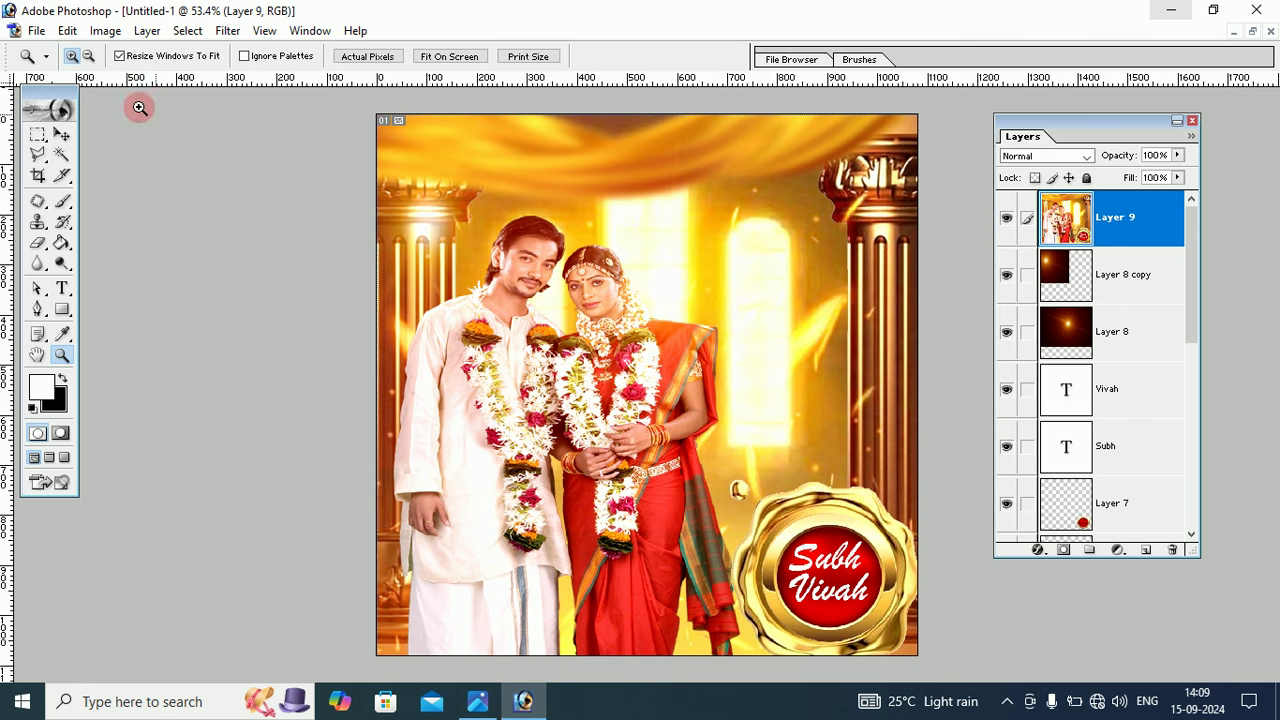
Step: Save a JPEG copy named 'subh vivah' in the bride folder at quality 12 (Maximum)
left_click(38, 32)
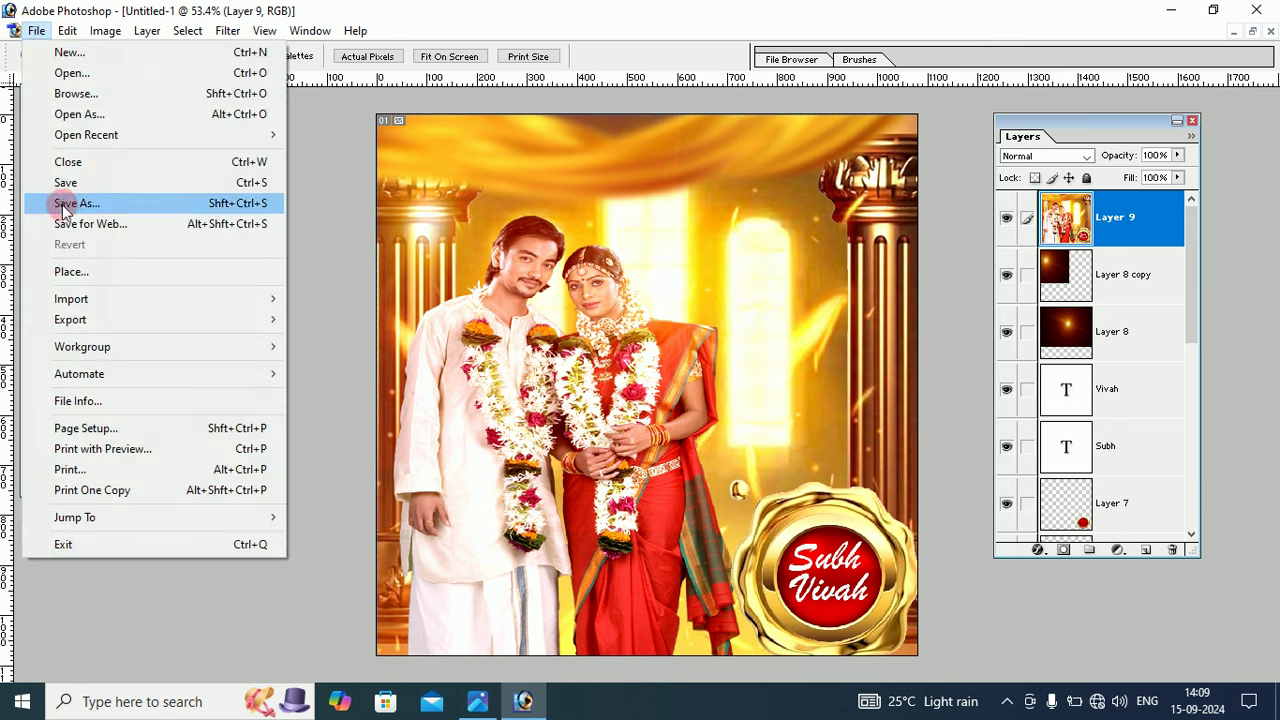
left_click(66, 203)
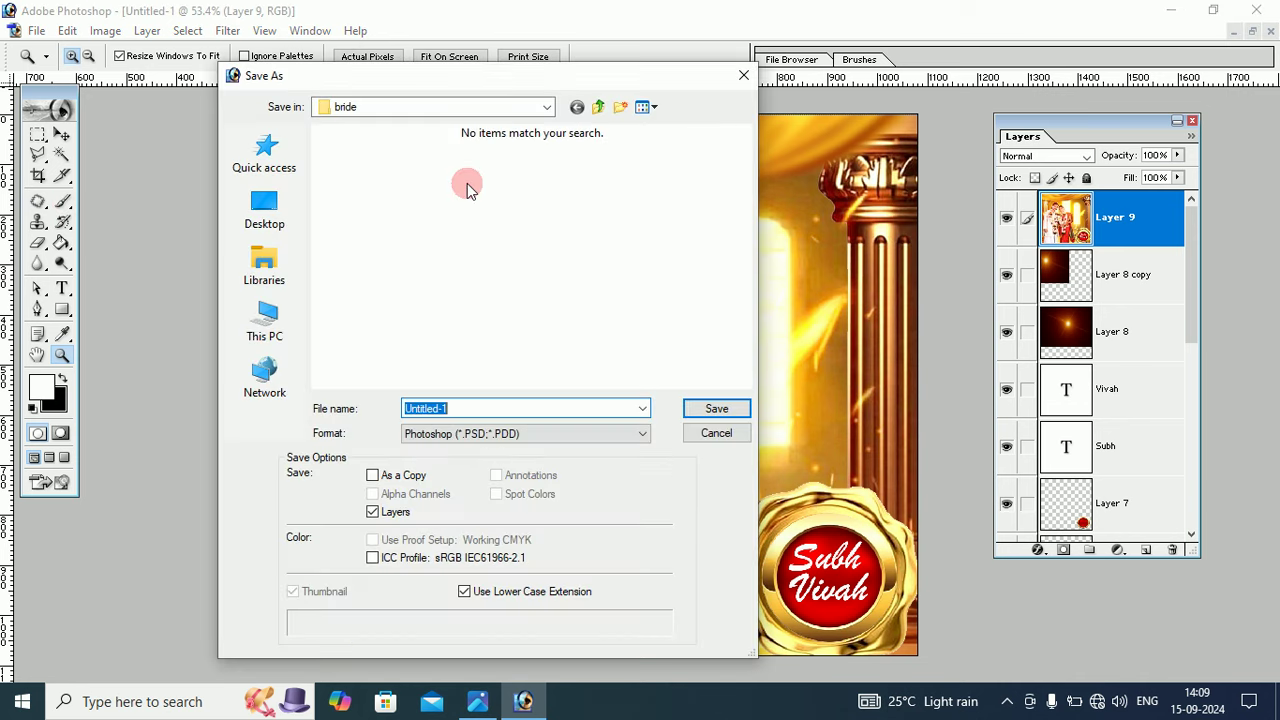
left_click(465, 435)
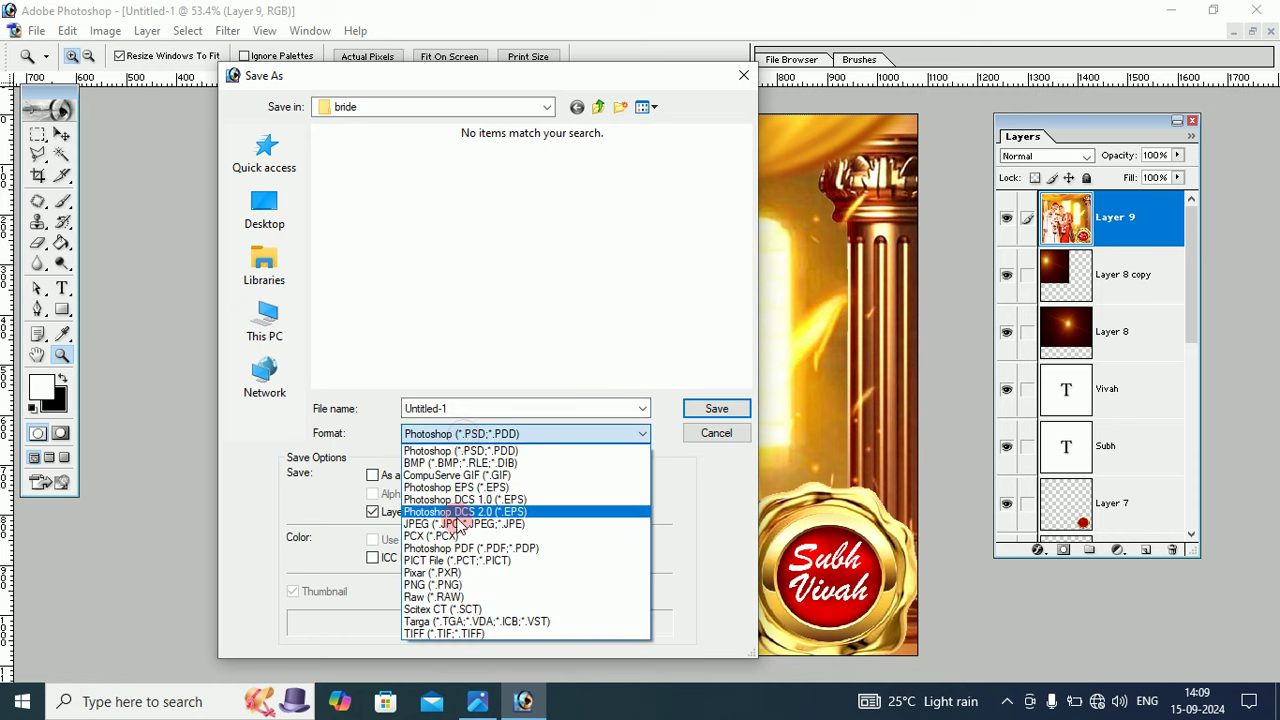
left_click(445, 524)
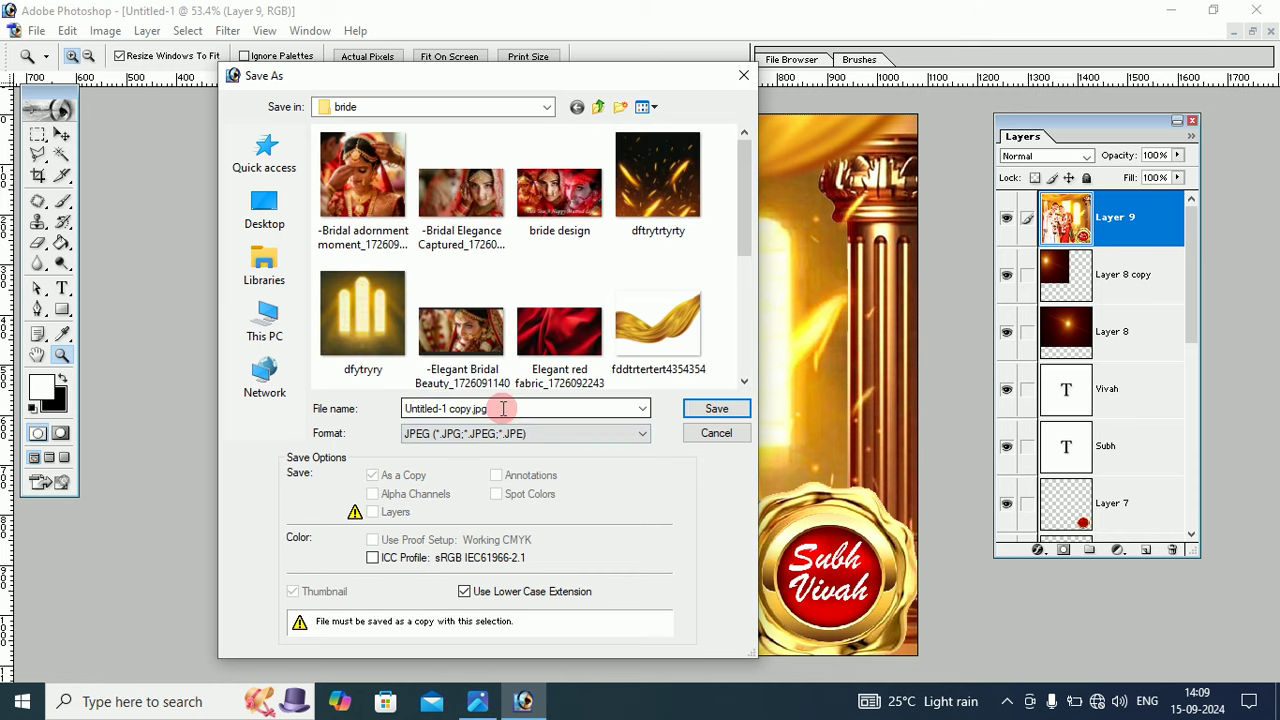
left_click(503, 408)
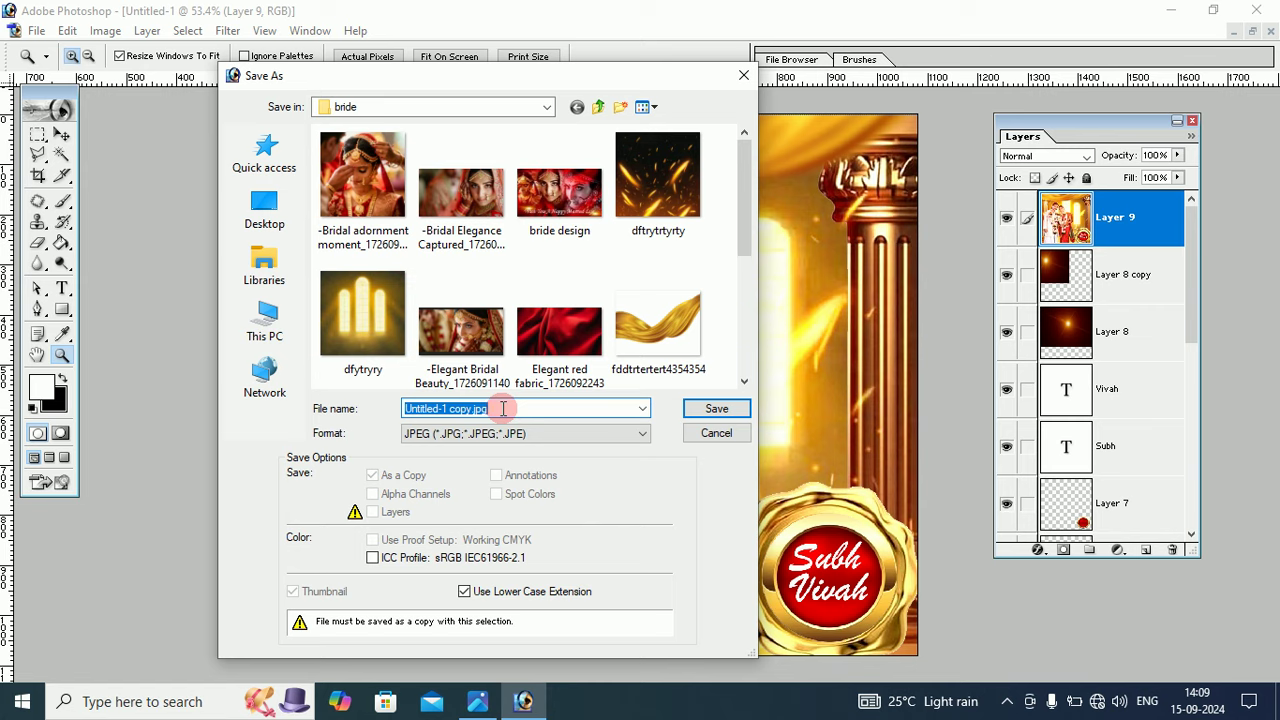
type("subh")
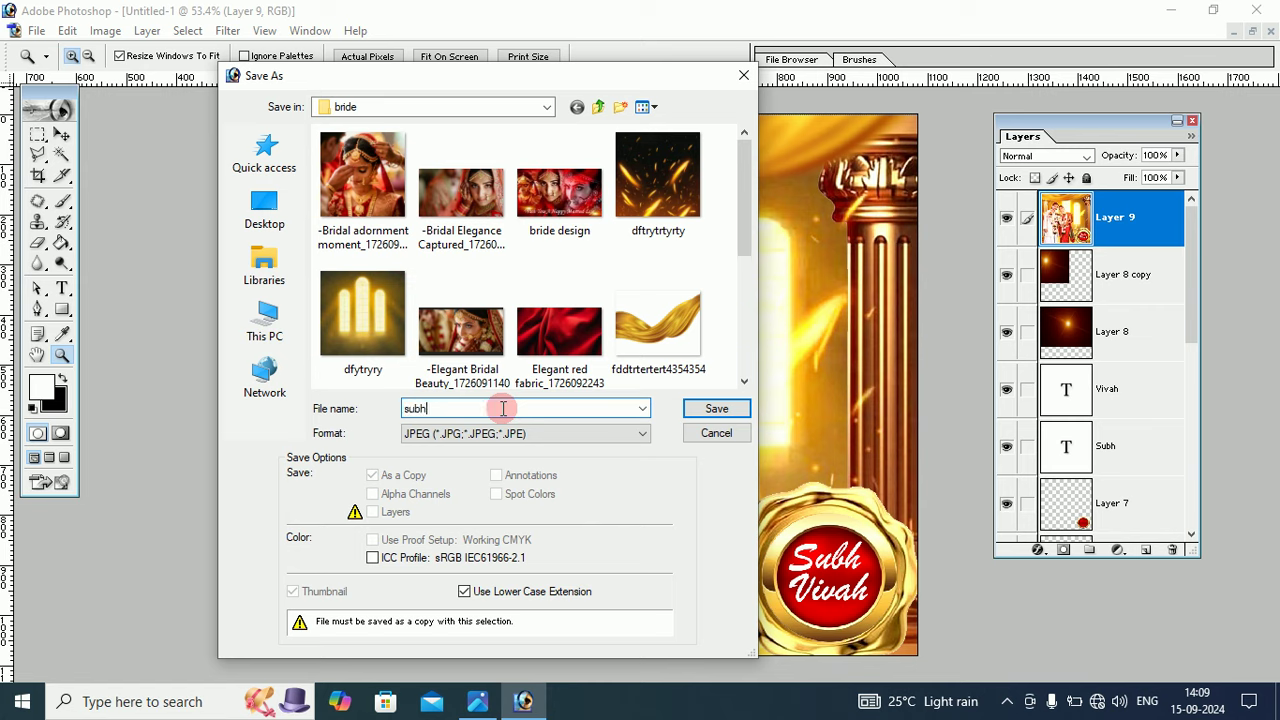
type(" viva")
type("h")
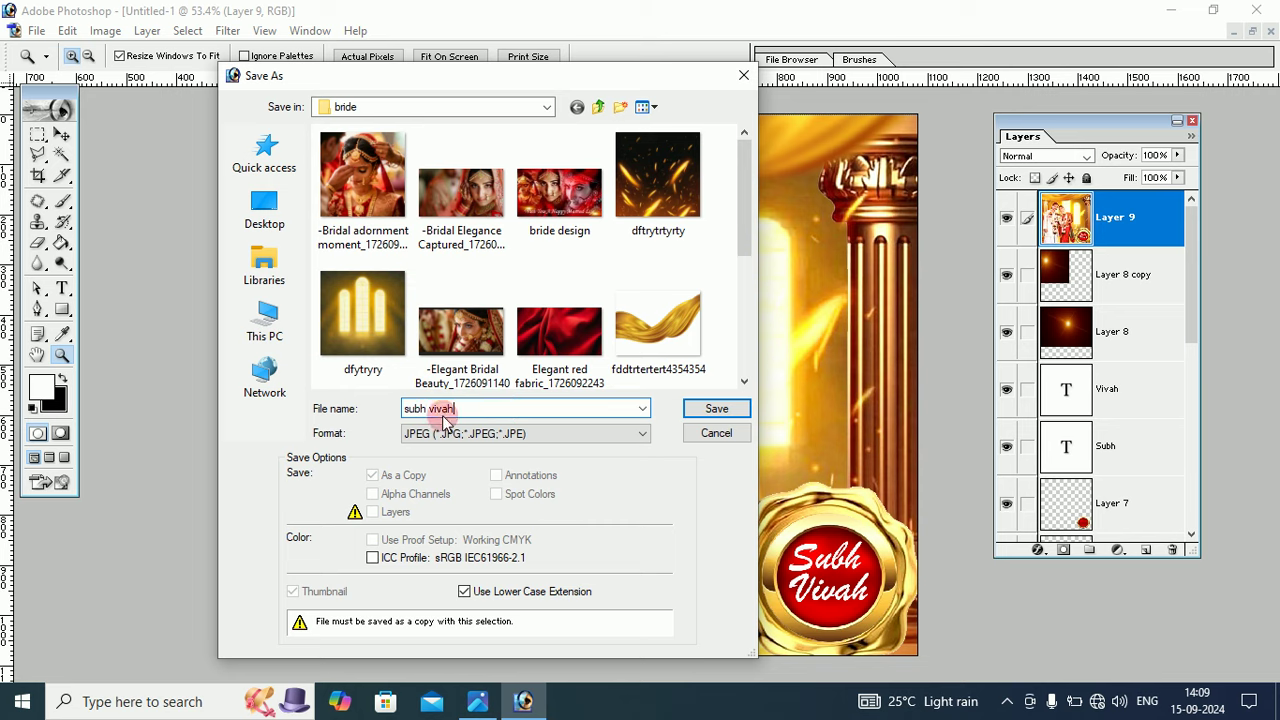
left_click(697, 410)
left_click(716, 409)
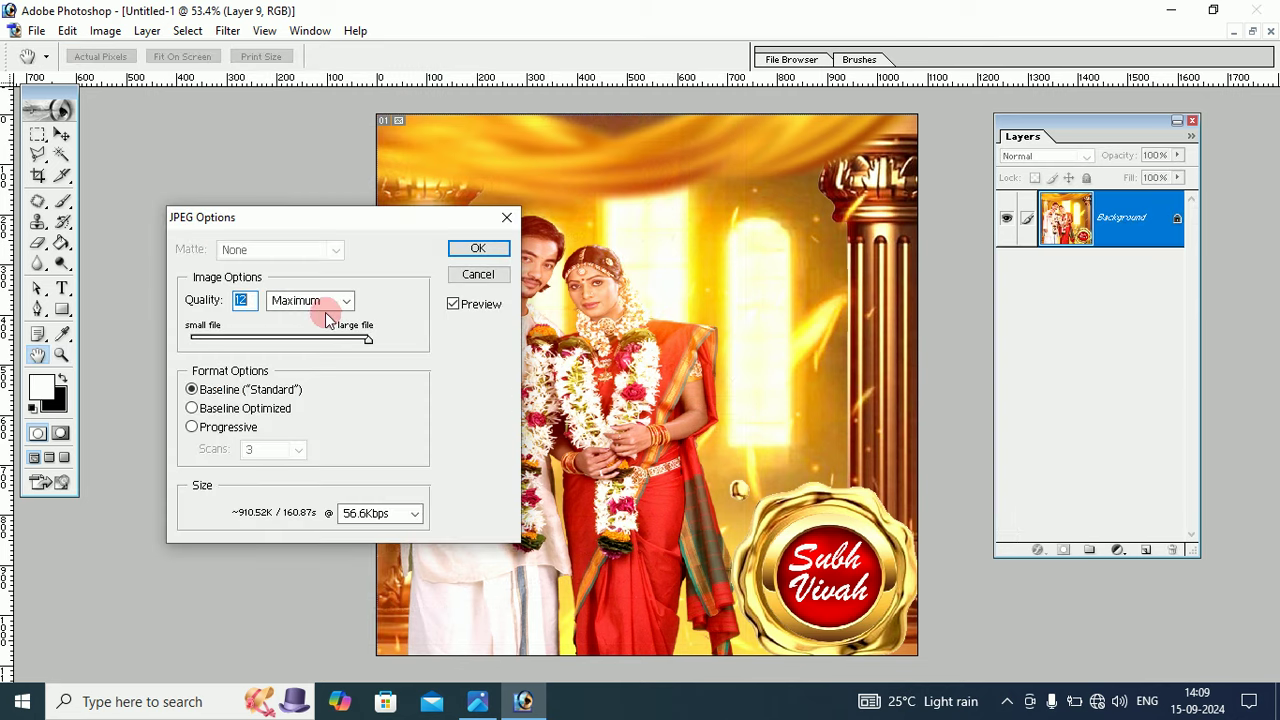
left_click(478, 249)
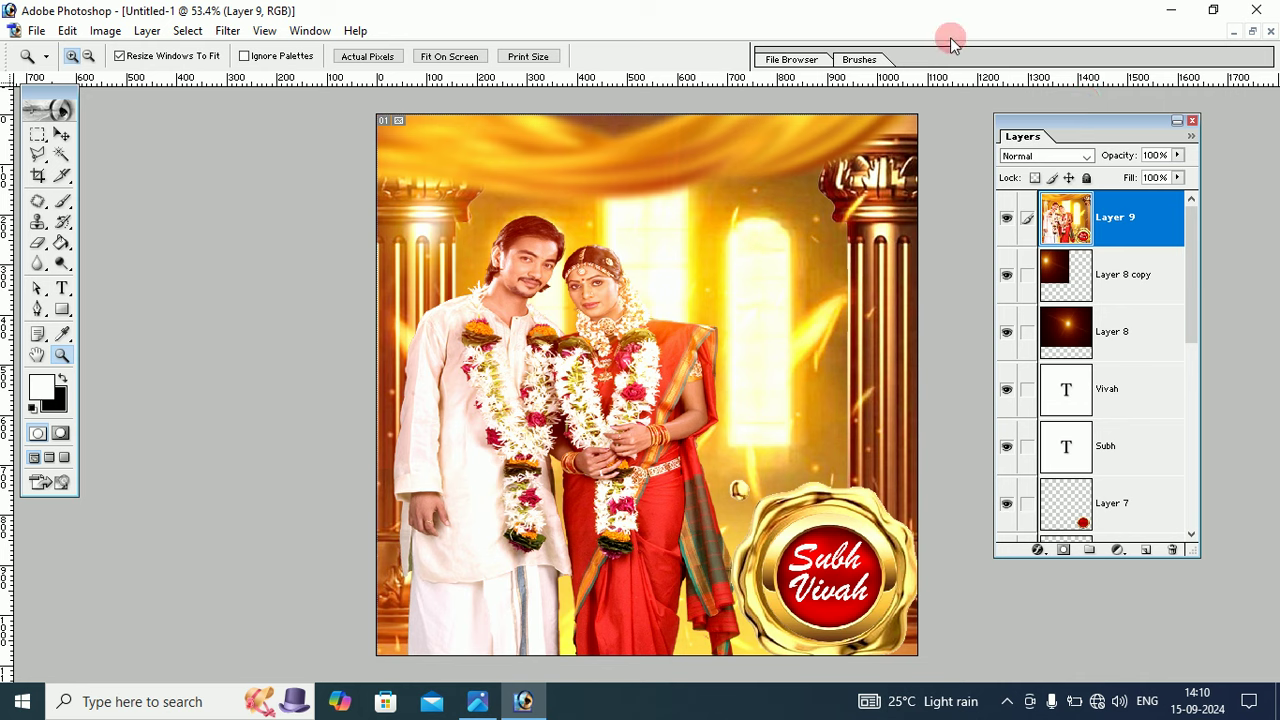
Step: Minimize Photoshop and open 'subh vivah' from for upload > bride in the photo viewer
left_click(1170, 10)
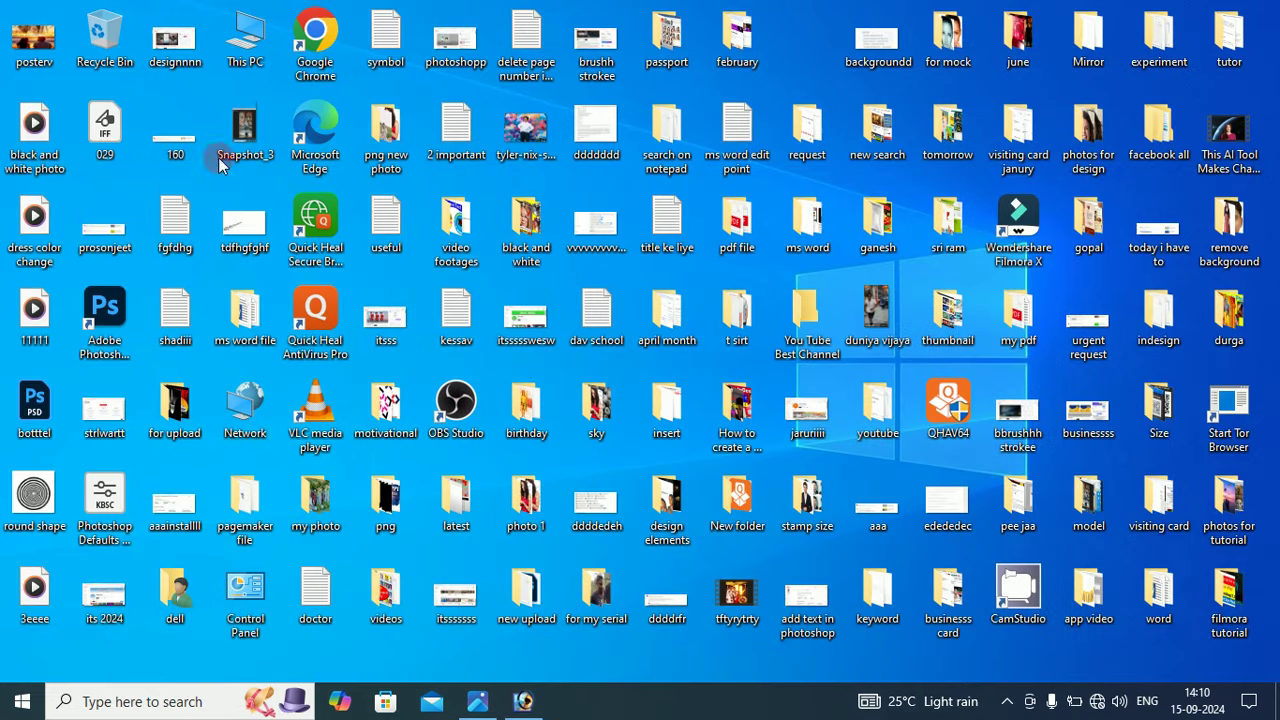
double_click(176, 410)
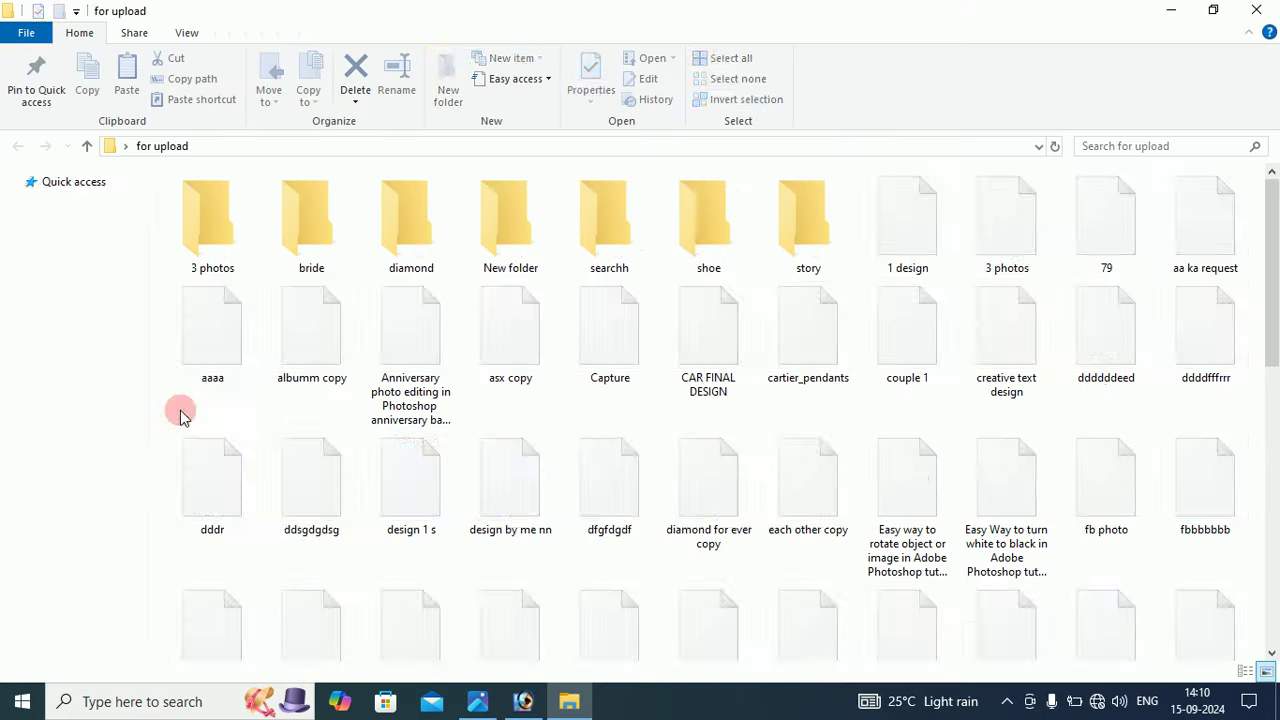
double_click(320, 238)
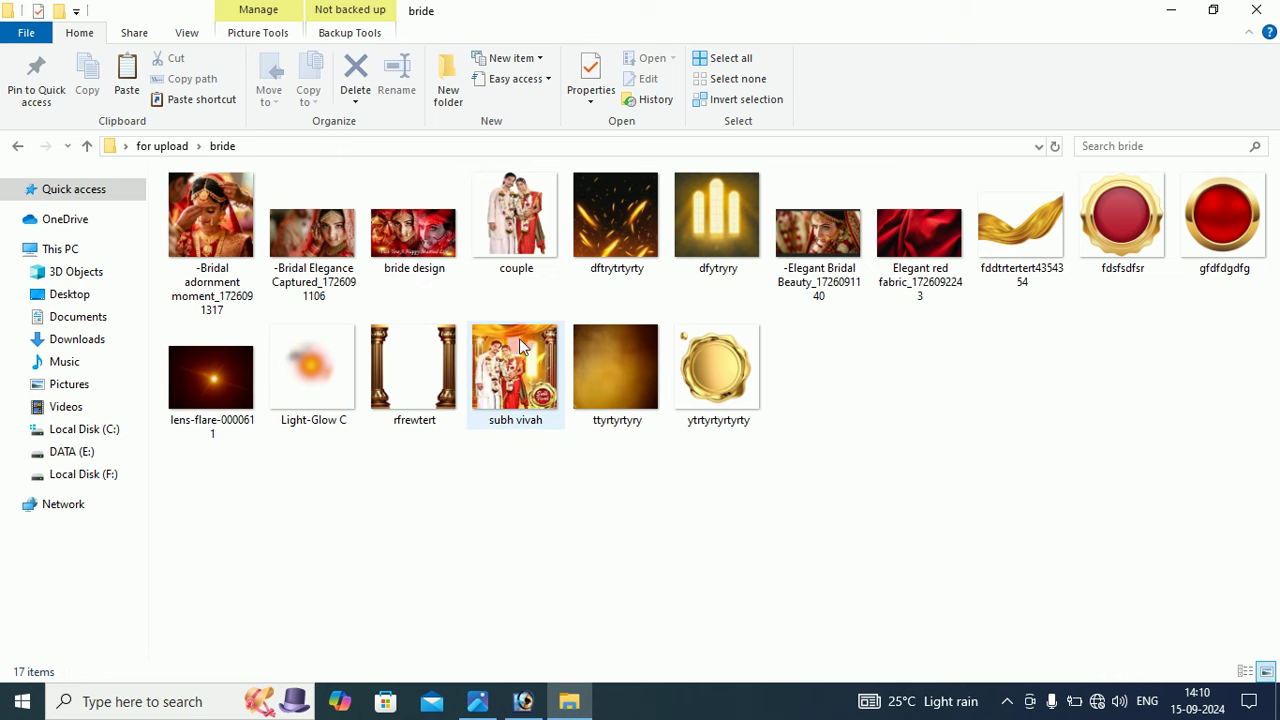
left_click(514, 378)
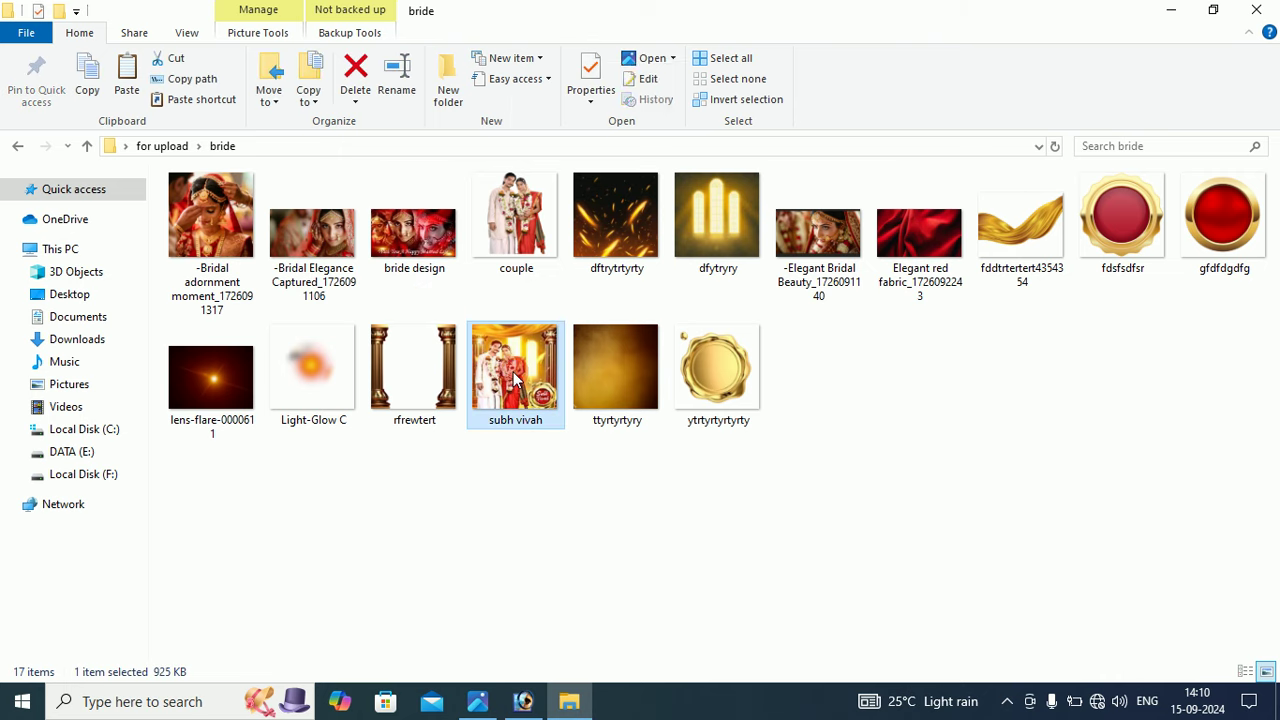
right_click(514, 378)
left_click(562, 80)
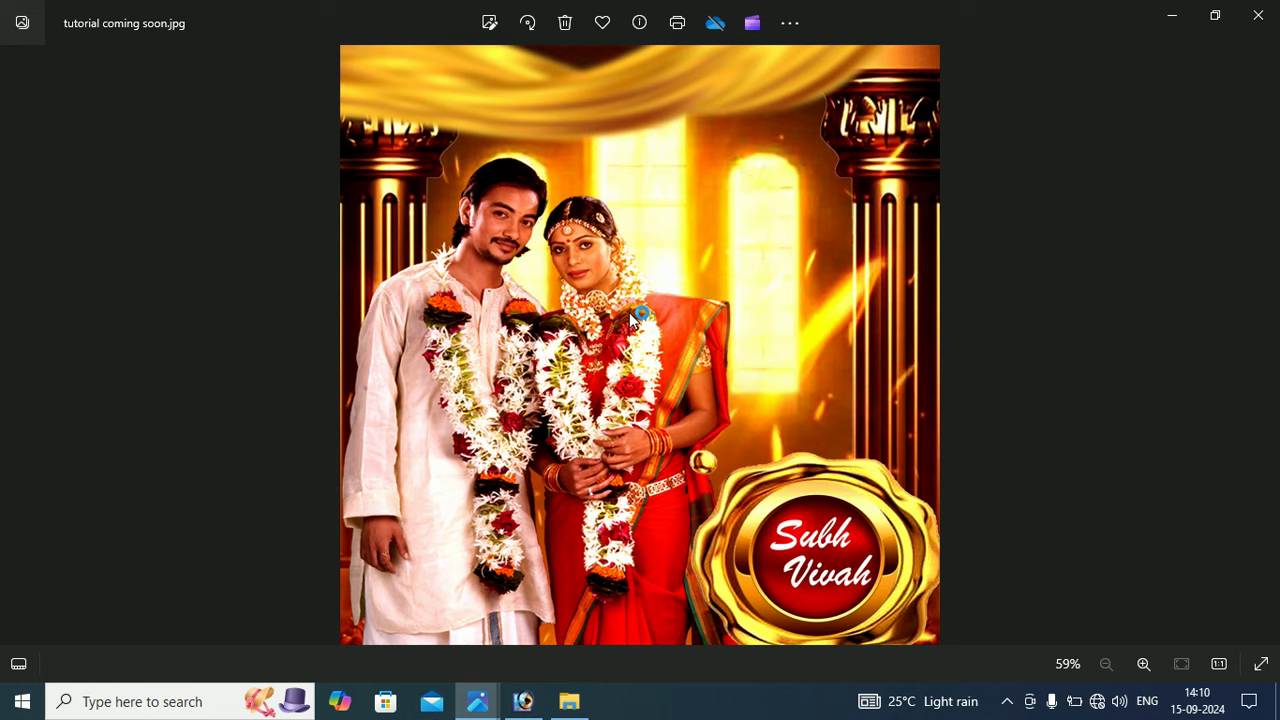
left_click(629, 312)
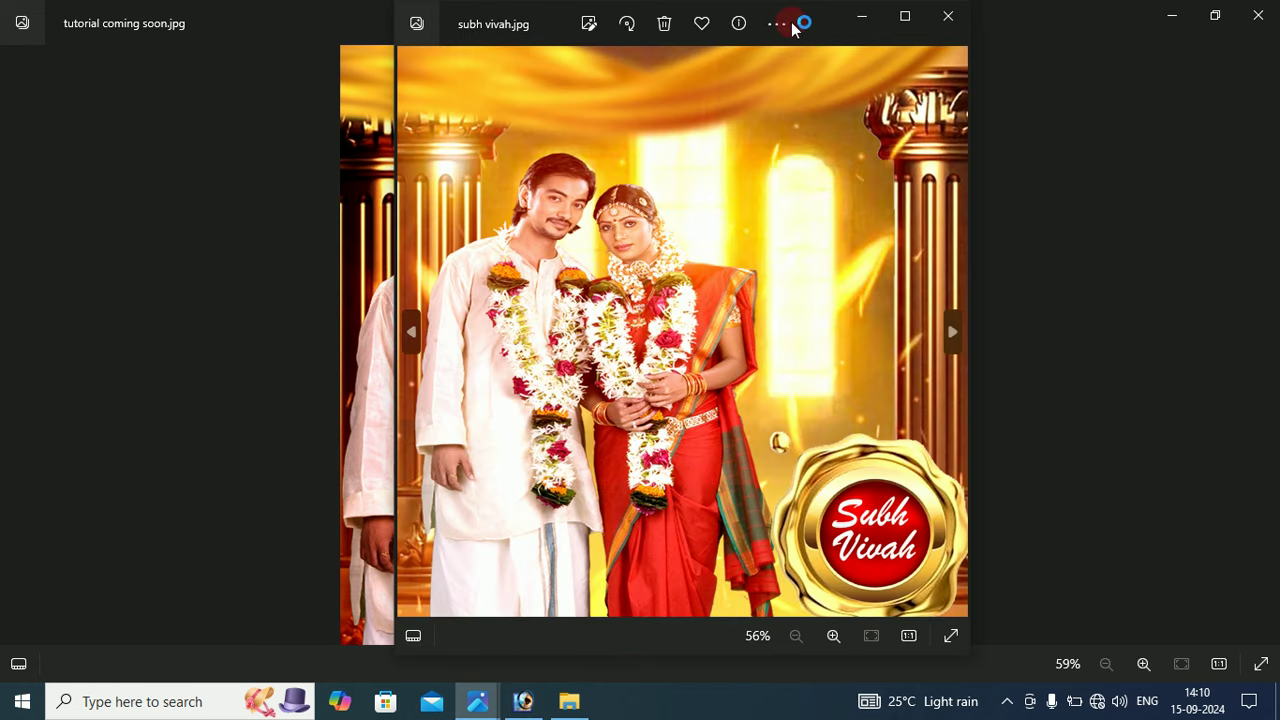
left_click_drag(814, 22, 1073, 32)
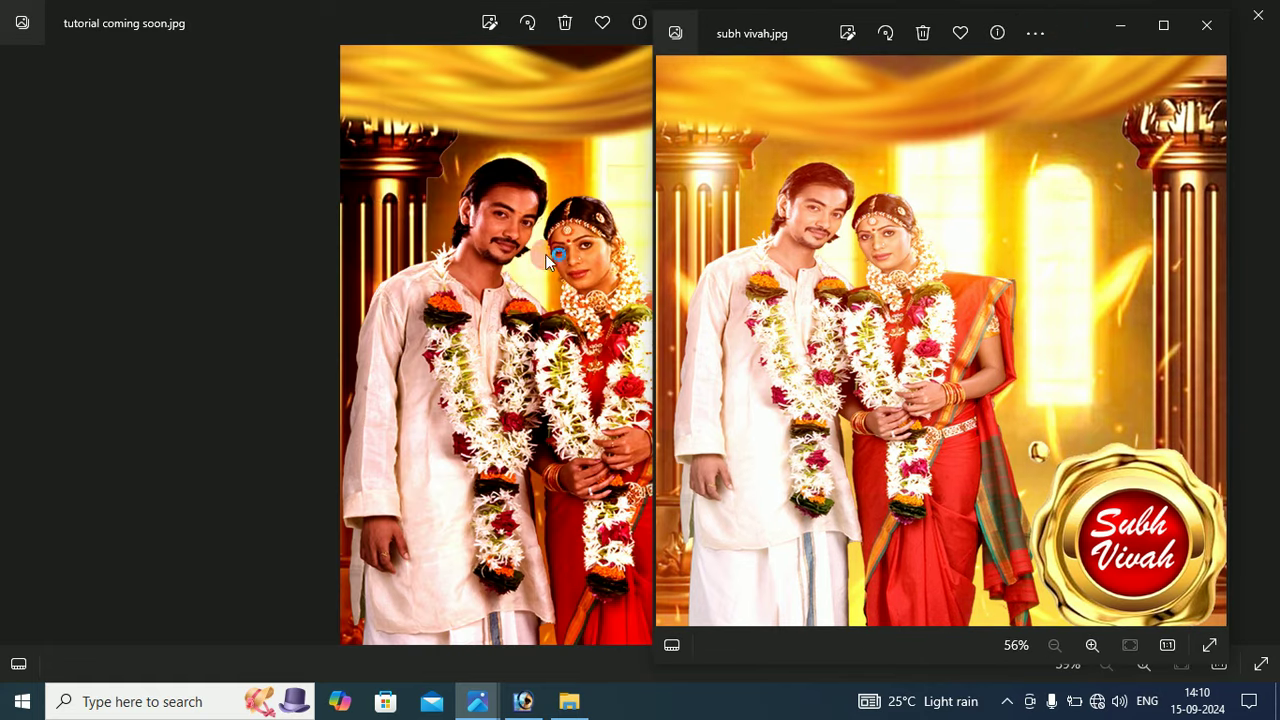
left_click(1166, 33)
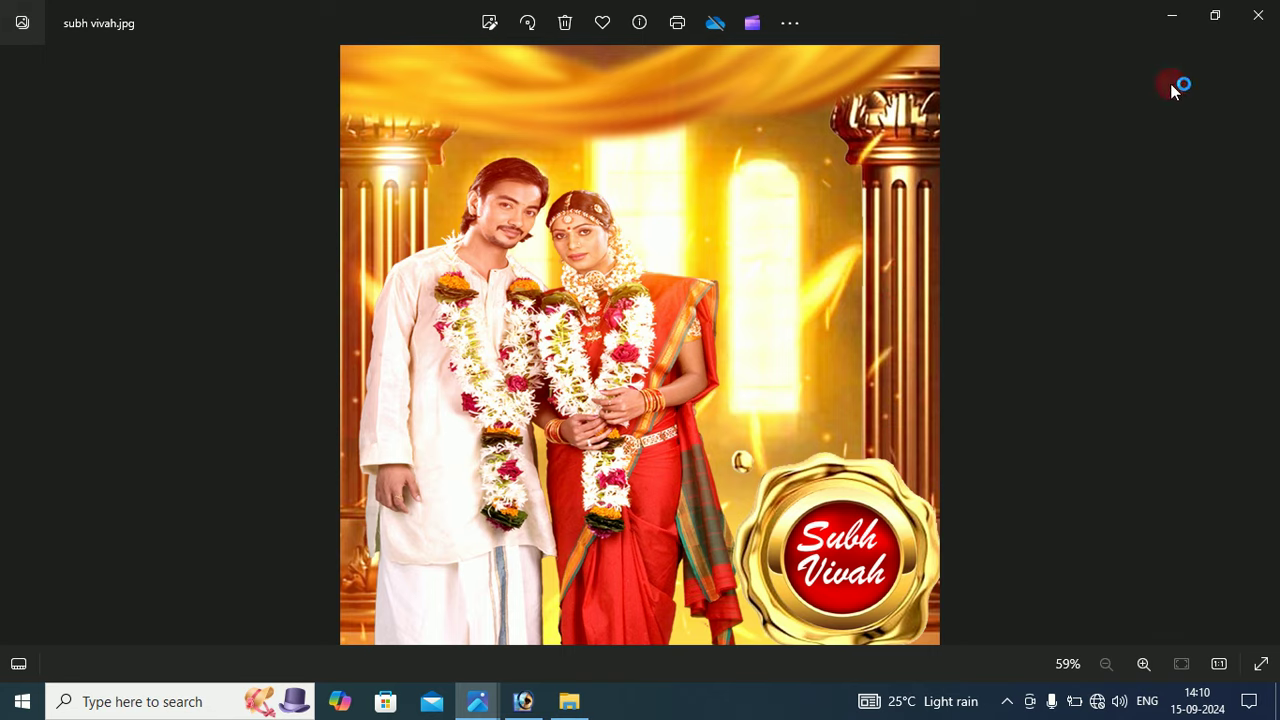
left_click(1215, 15)
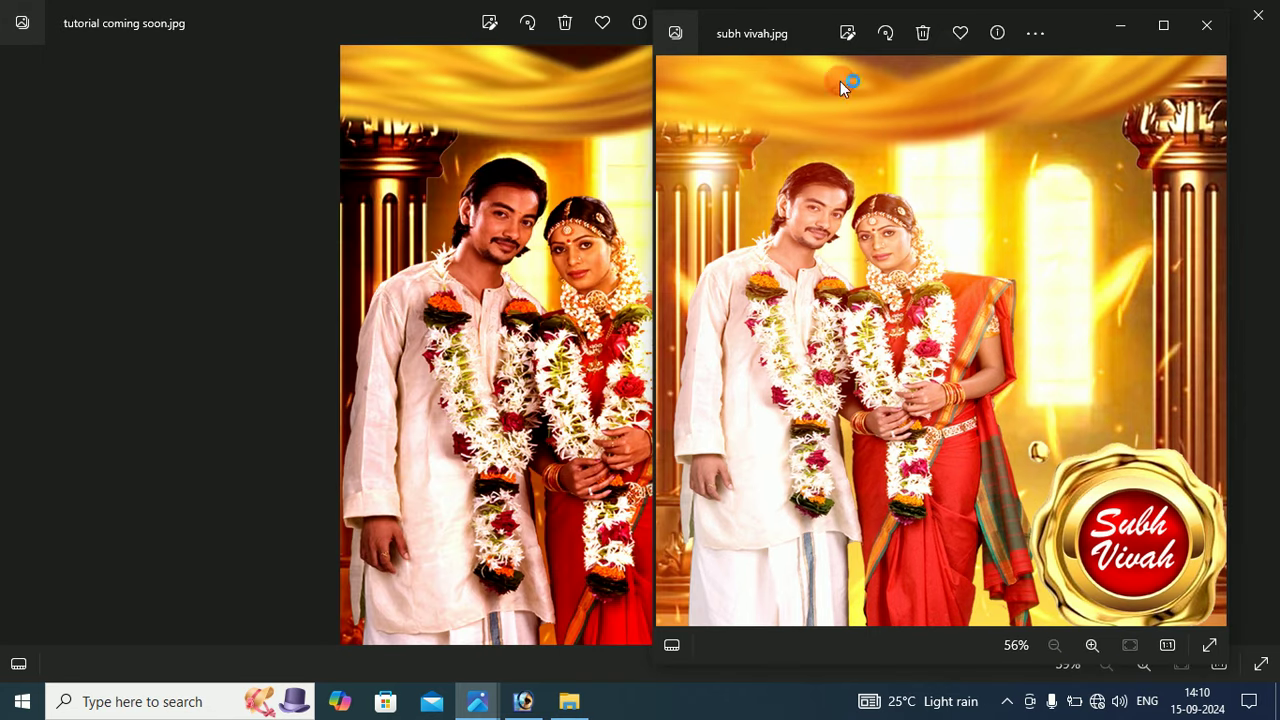
mouse_move(1074, 28)
left_mouse_down()
mouse_move(1103, 300)
mouse_move(1194, 80)
mouse_move(1052, 50)
left_mouse_up()
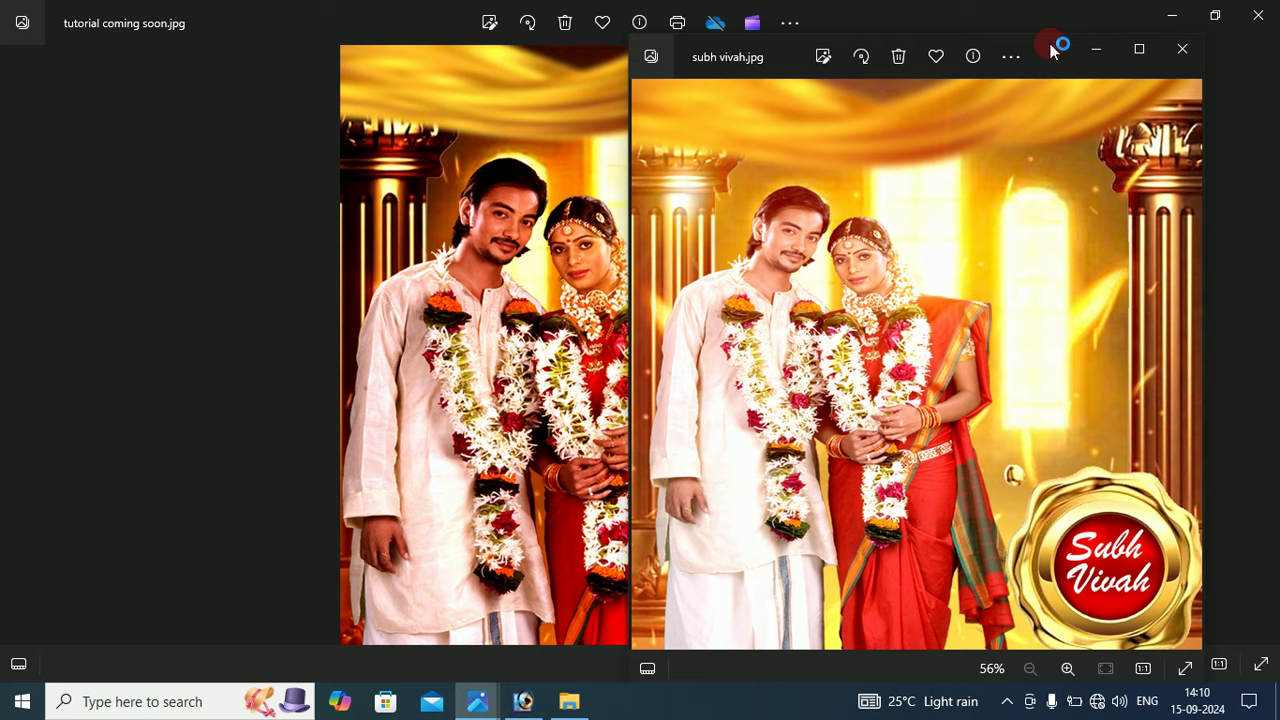
mouse_move(1052, 50)
left_mouse_down()
mouse_move(1266, 28)
mouse_move(1043, 62)
mouse_move(1015, 45)
left_mouse_up()
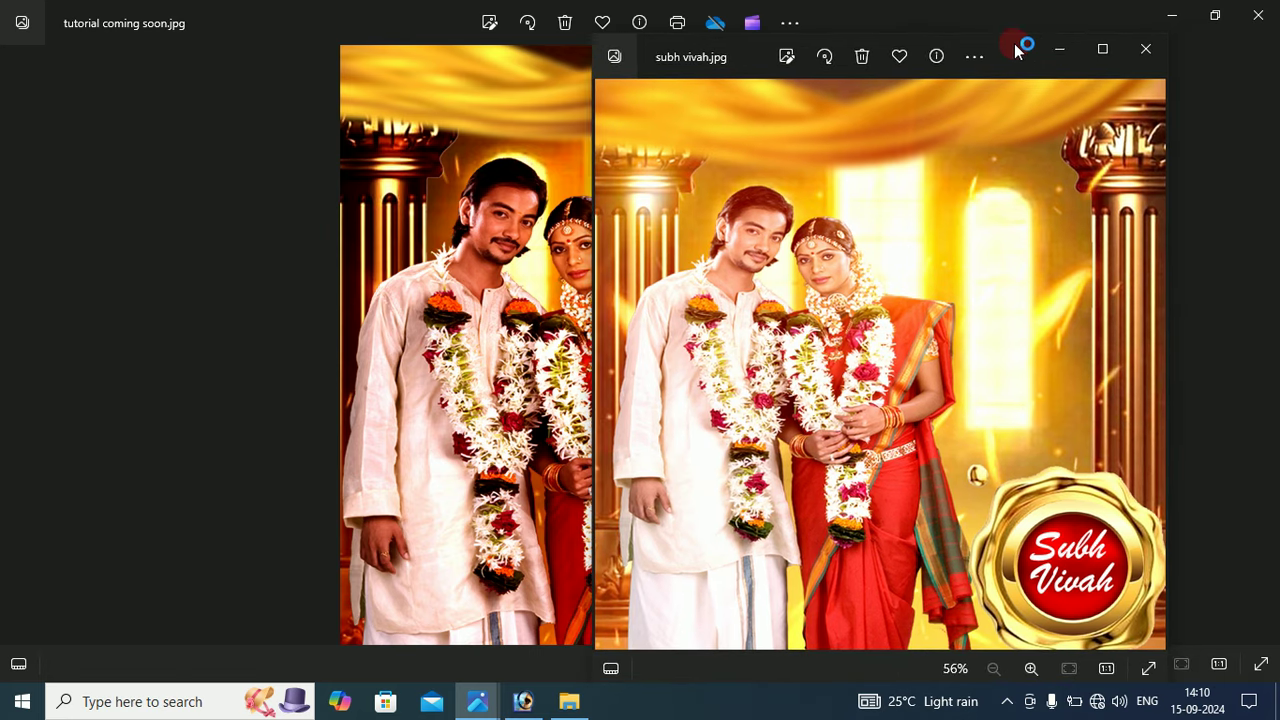
left_click(1060, 52)
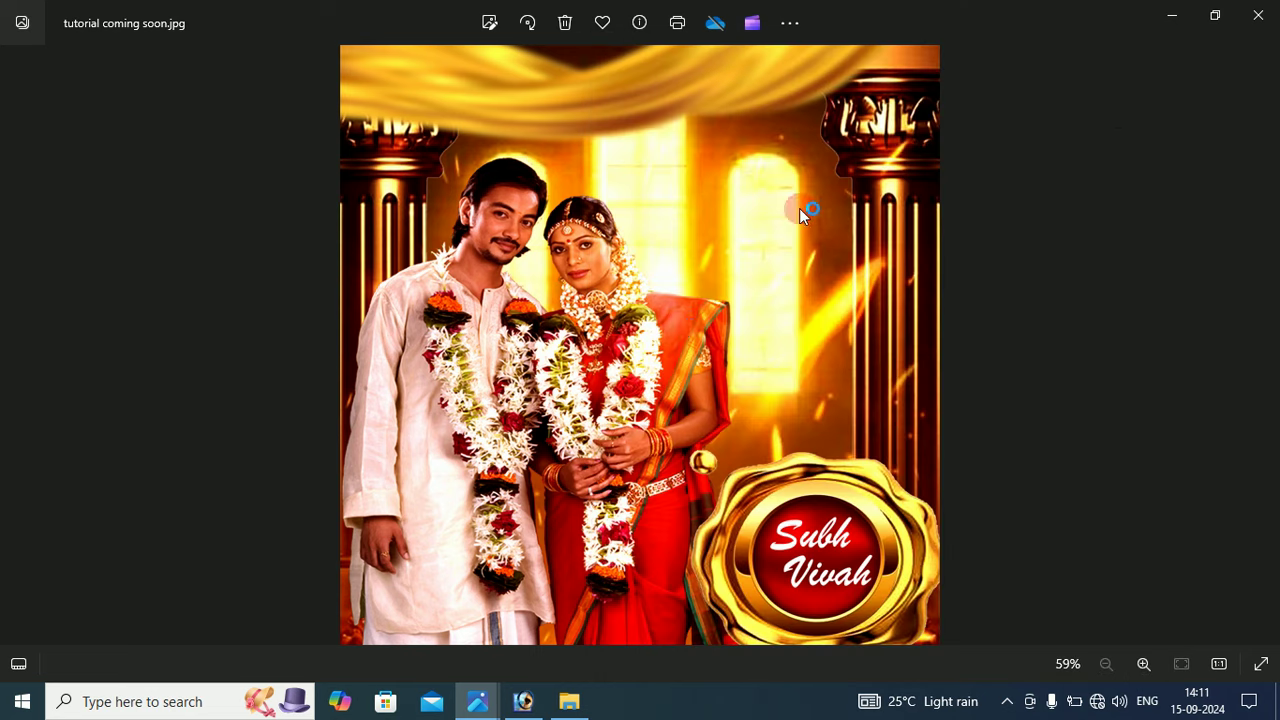